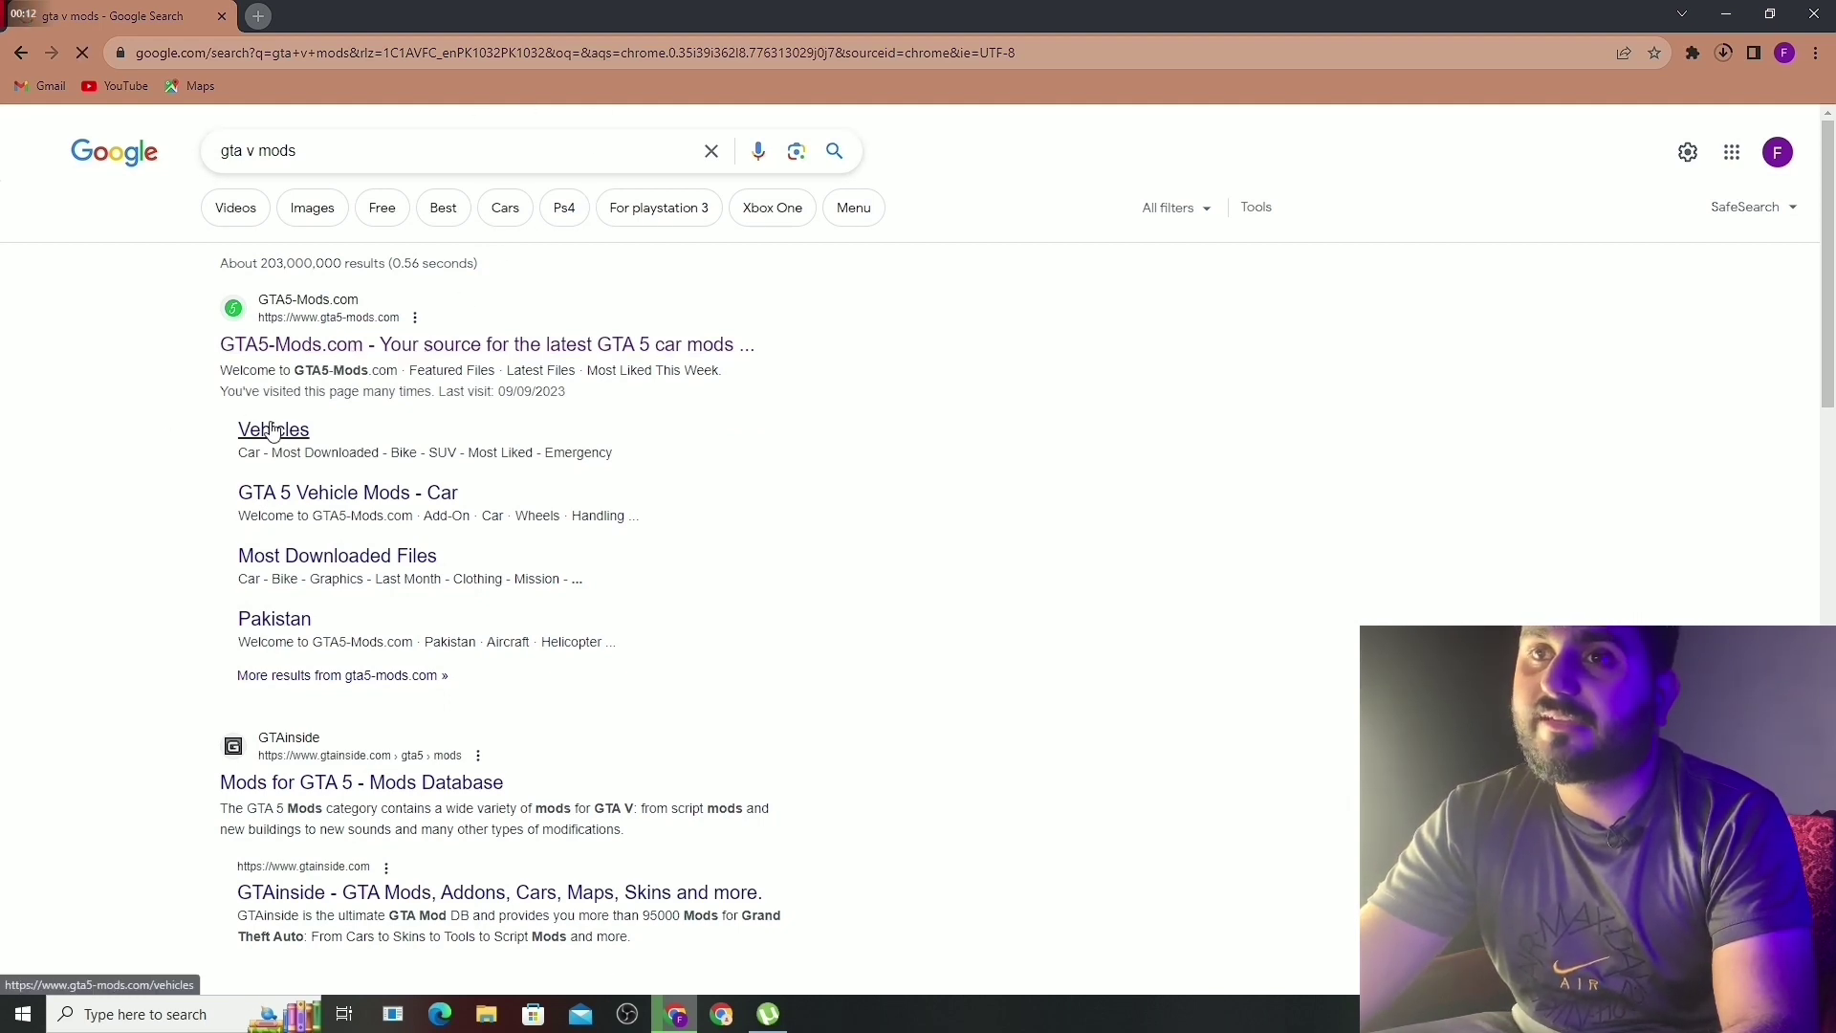
Open GTA5-Mods.com from the search results and search the site for "visualv".
click(430, 345)
click(1517, 129)
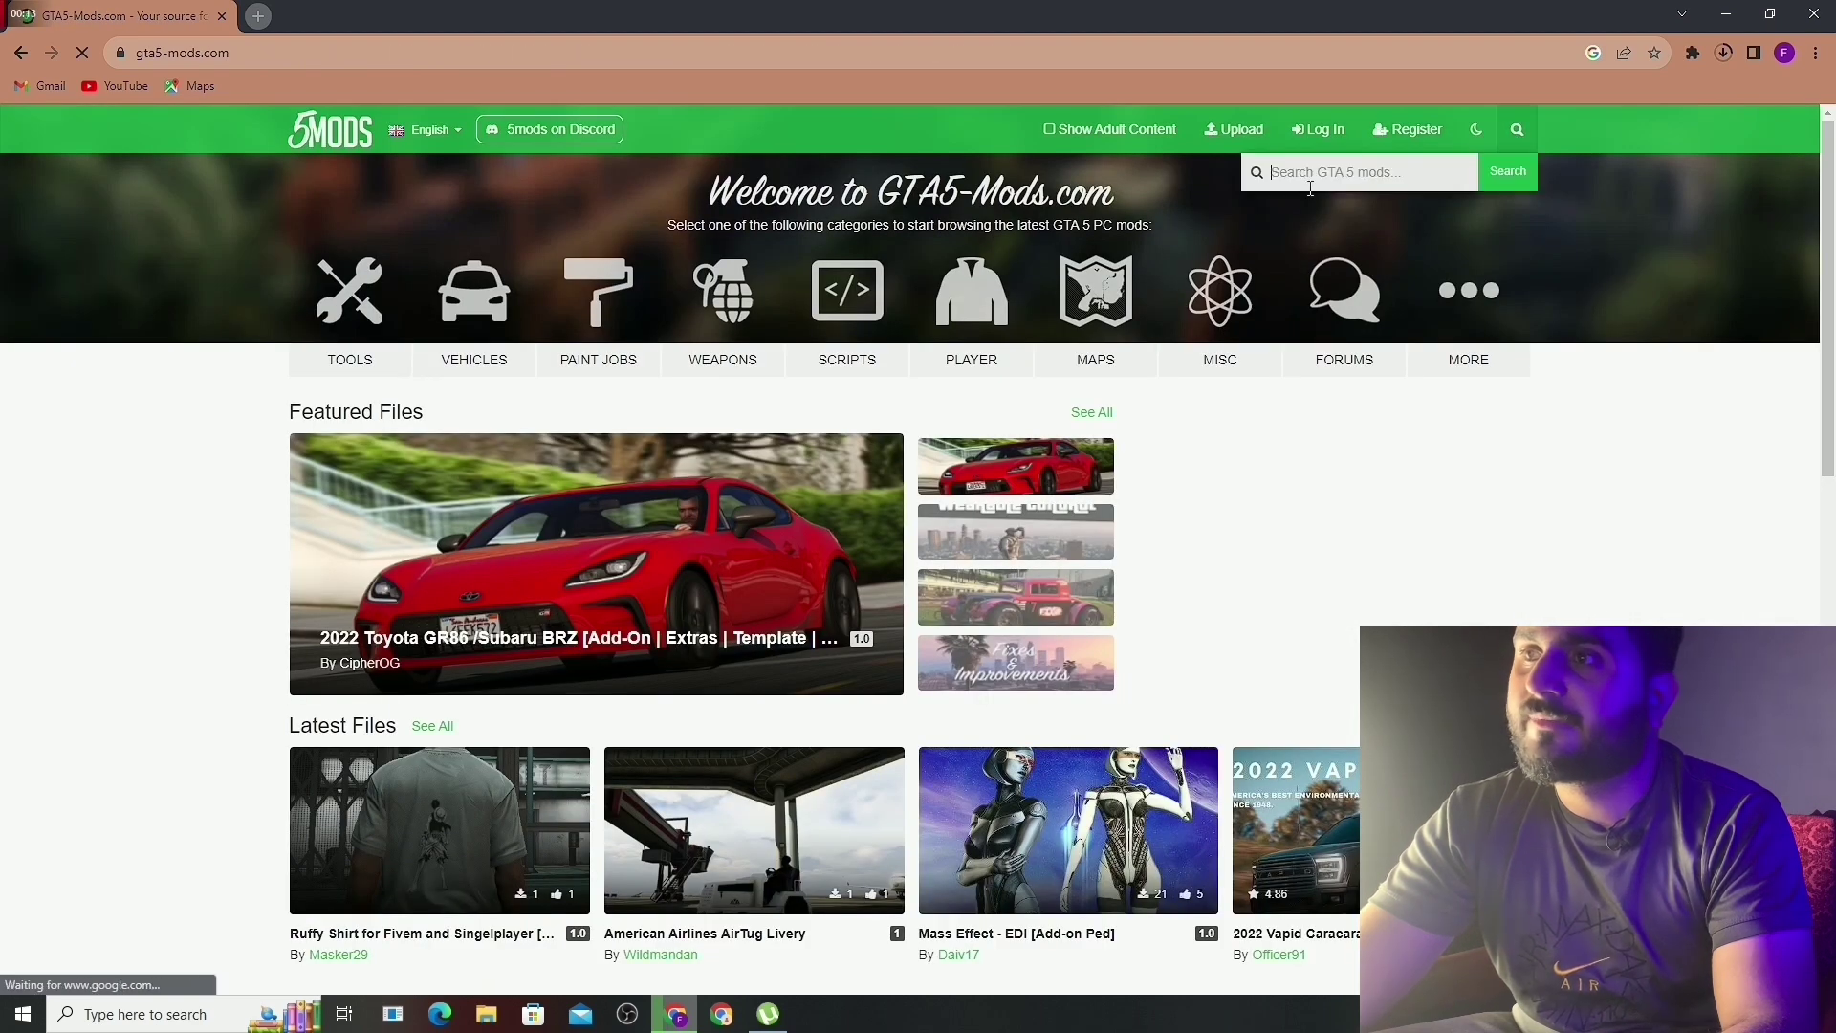
text(vi)
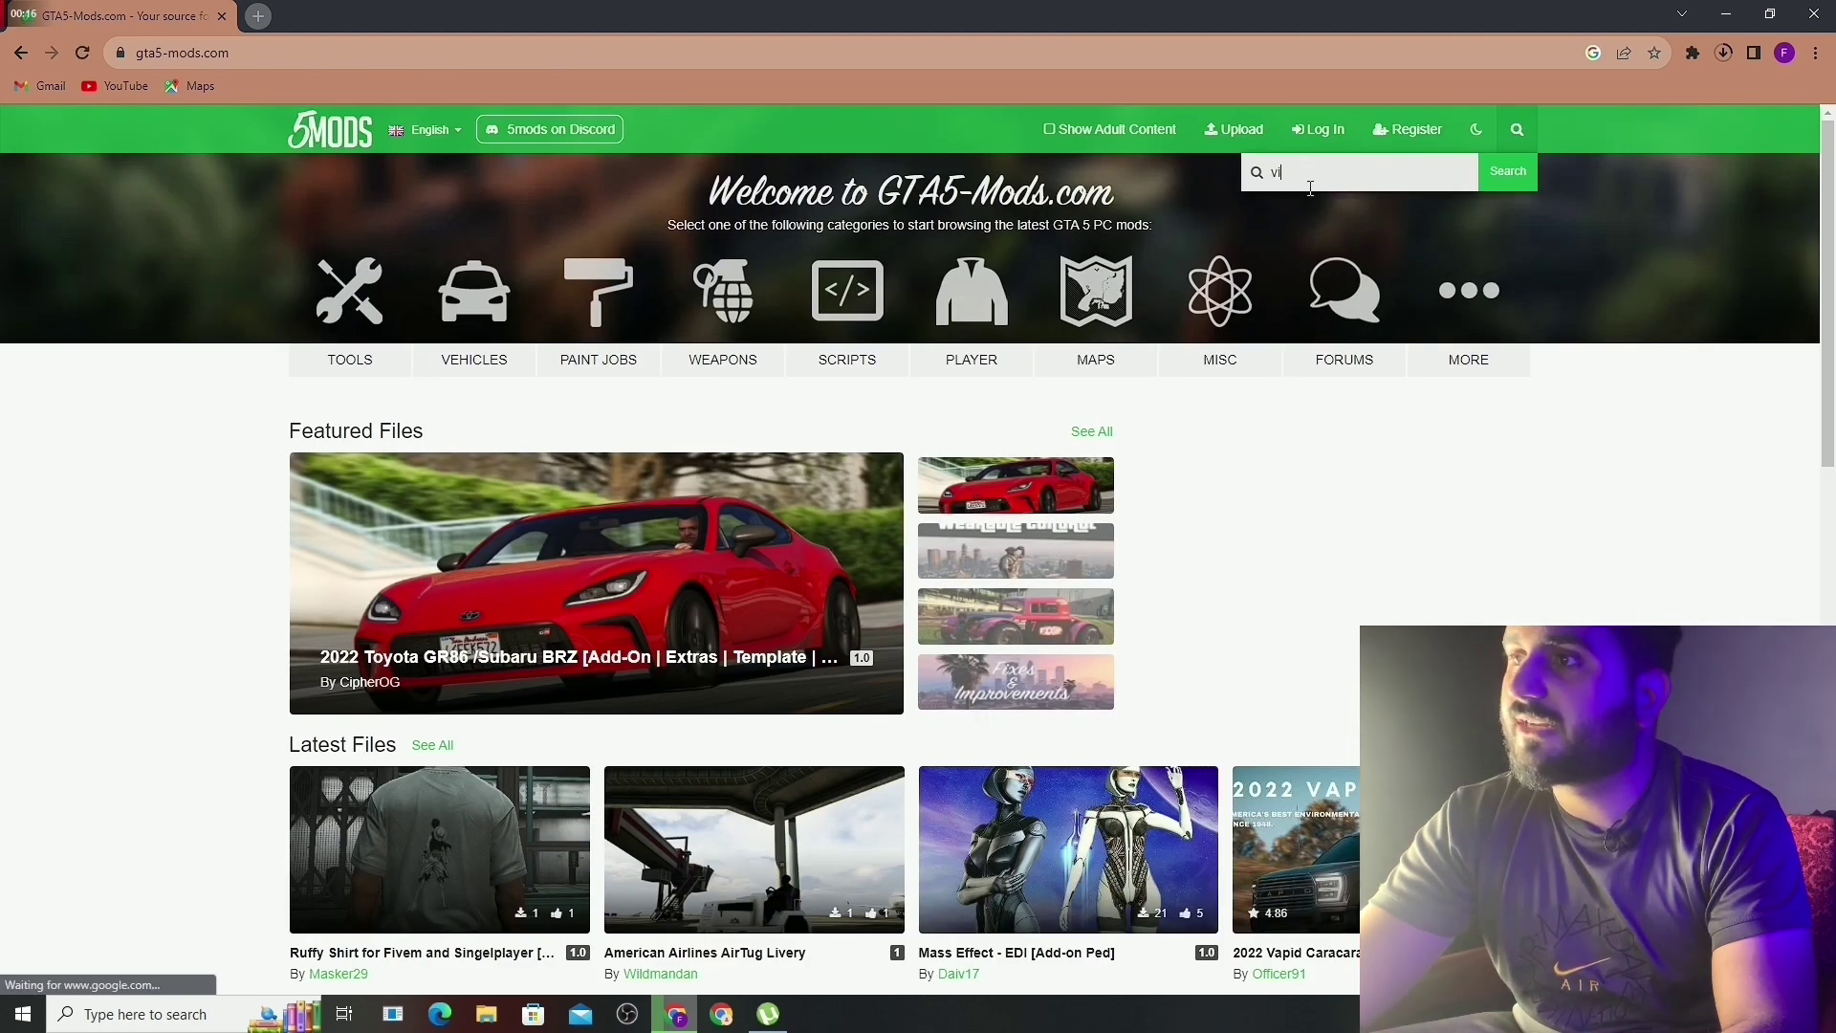
text(sualv)
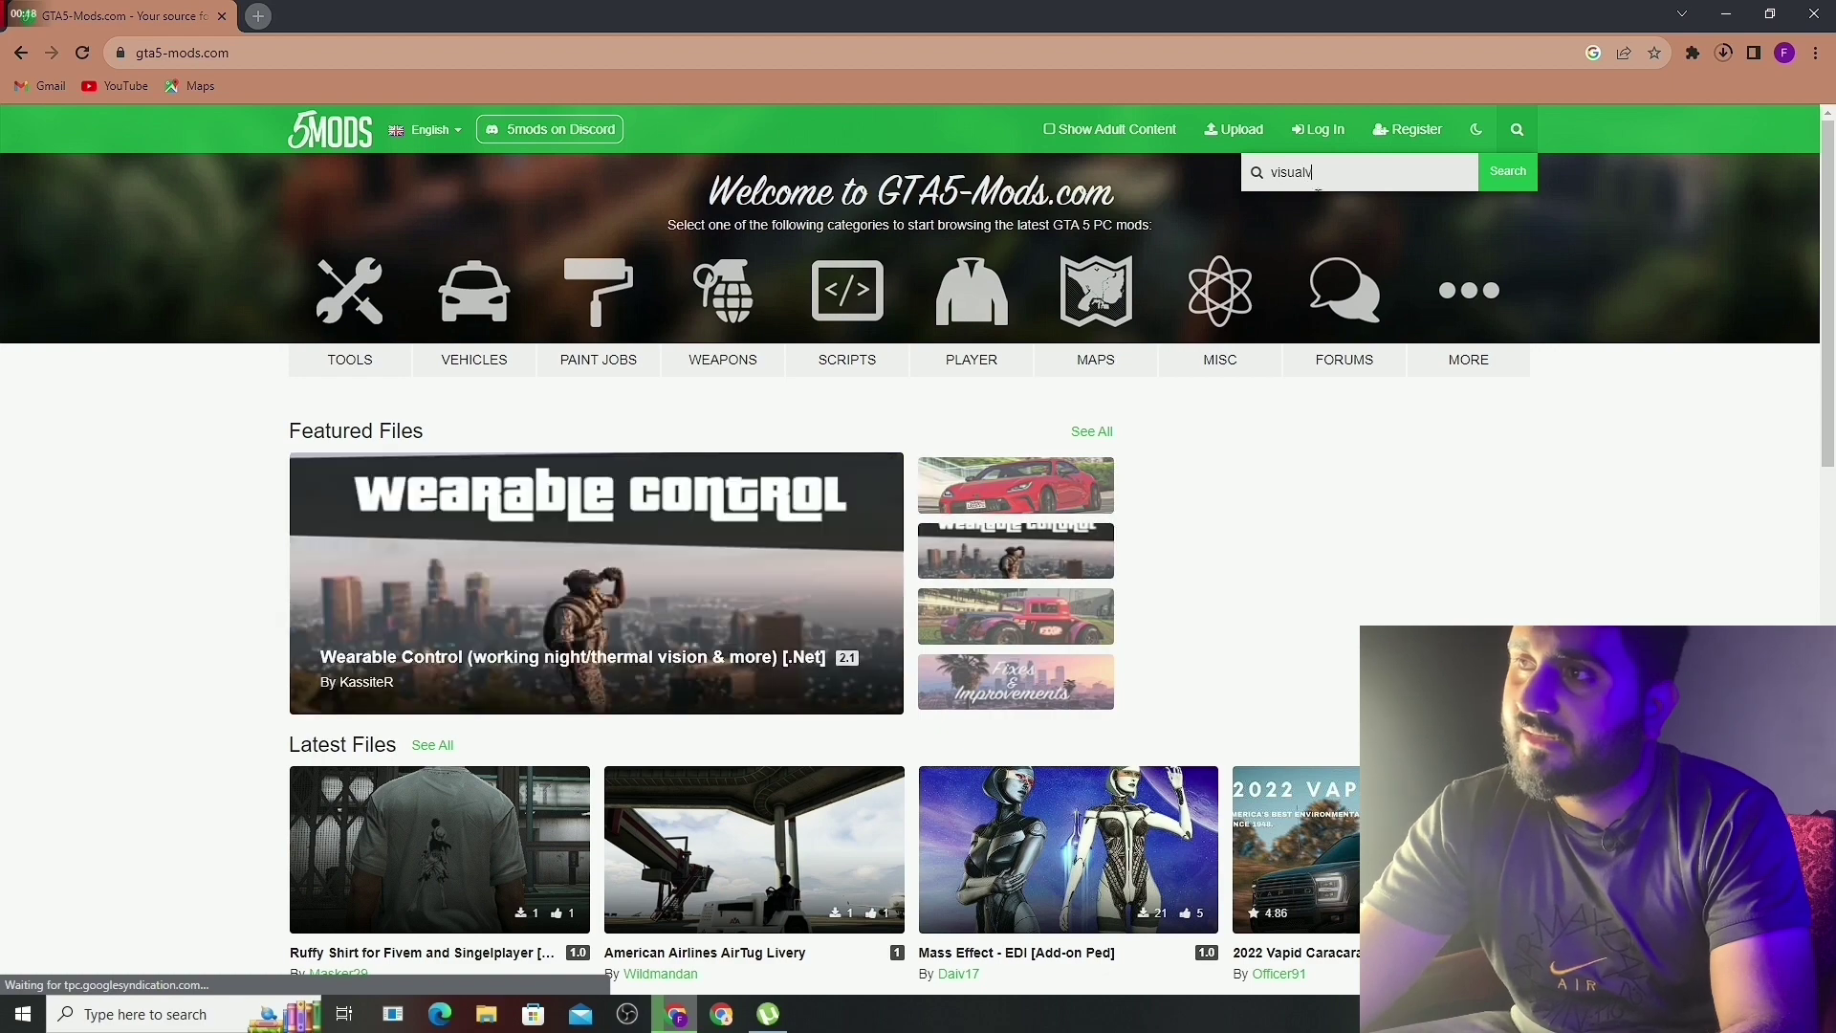
key(Return)
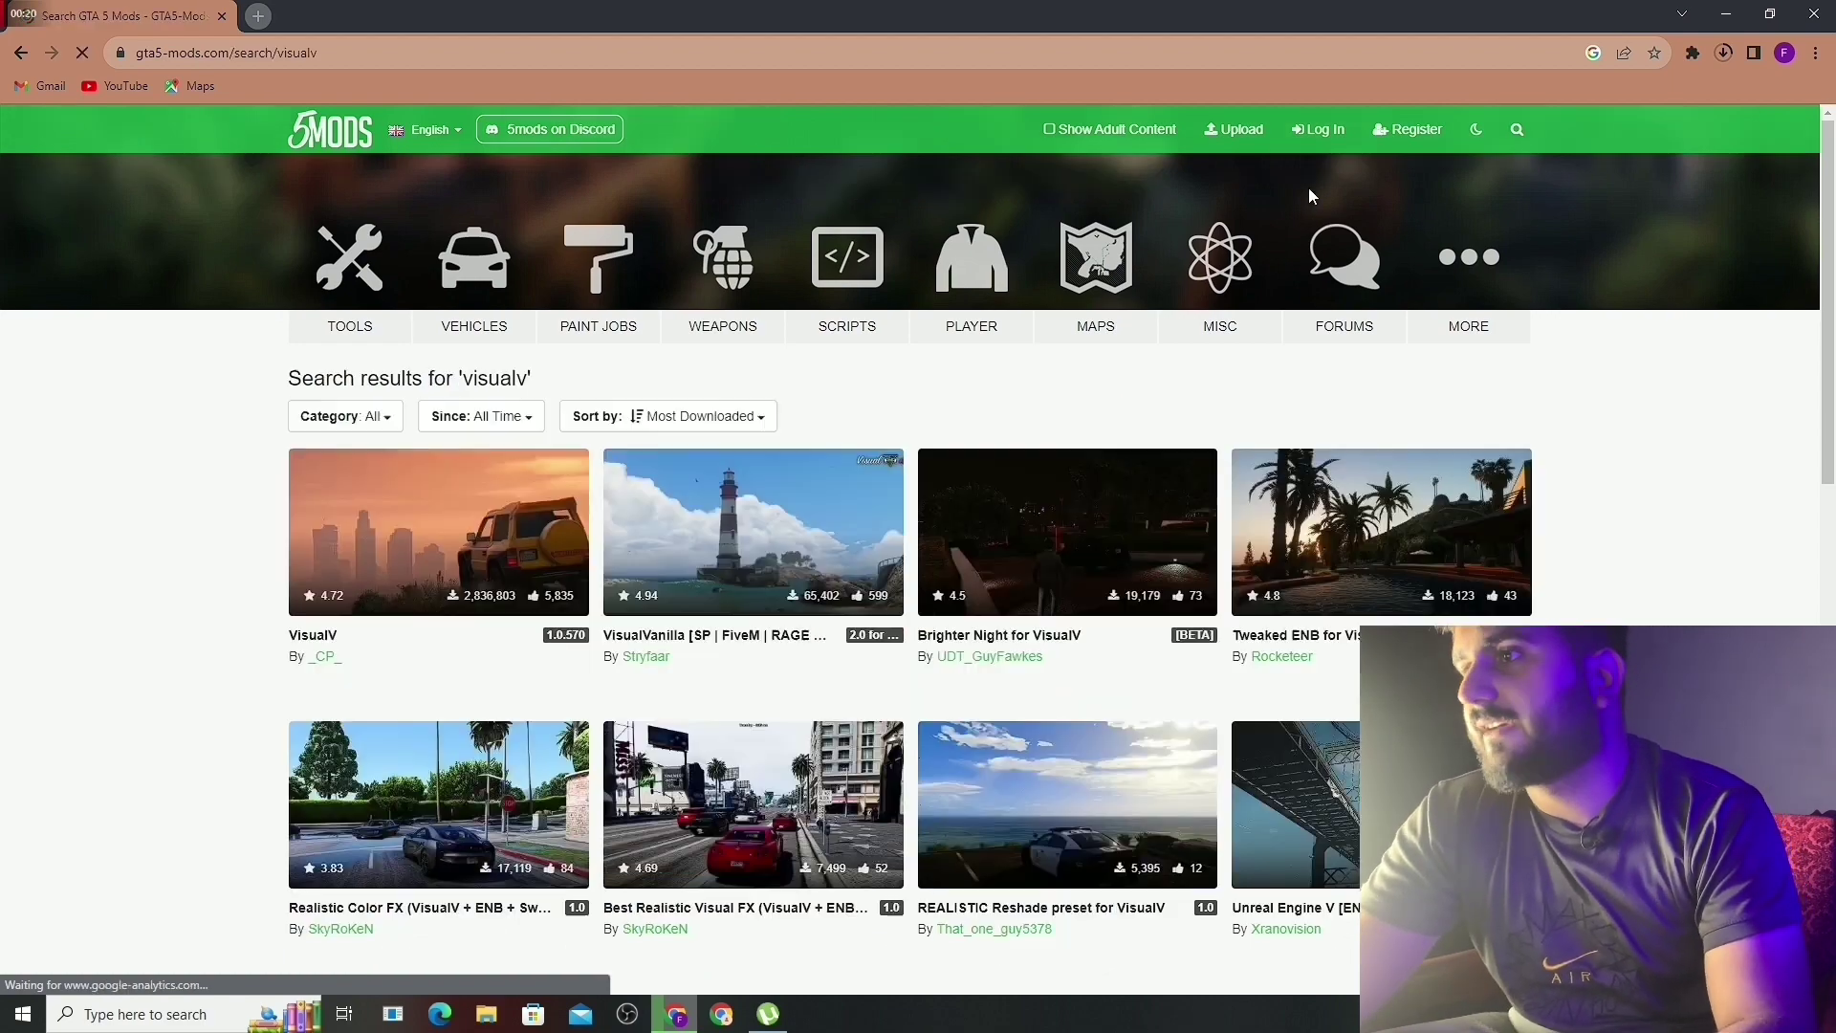
Download VisualV 1.0.570 from its mod page and show the downloaded archive in its folder.
click(418, 568)
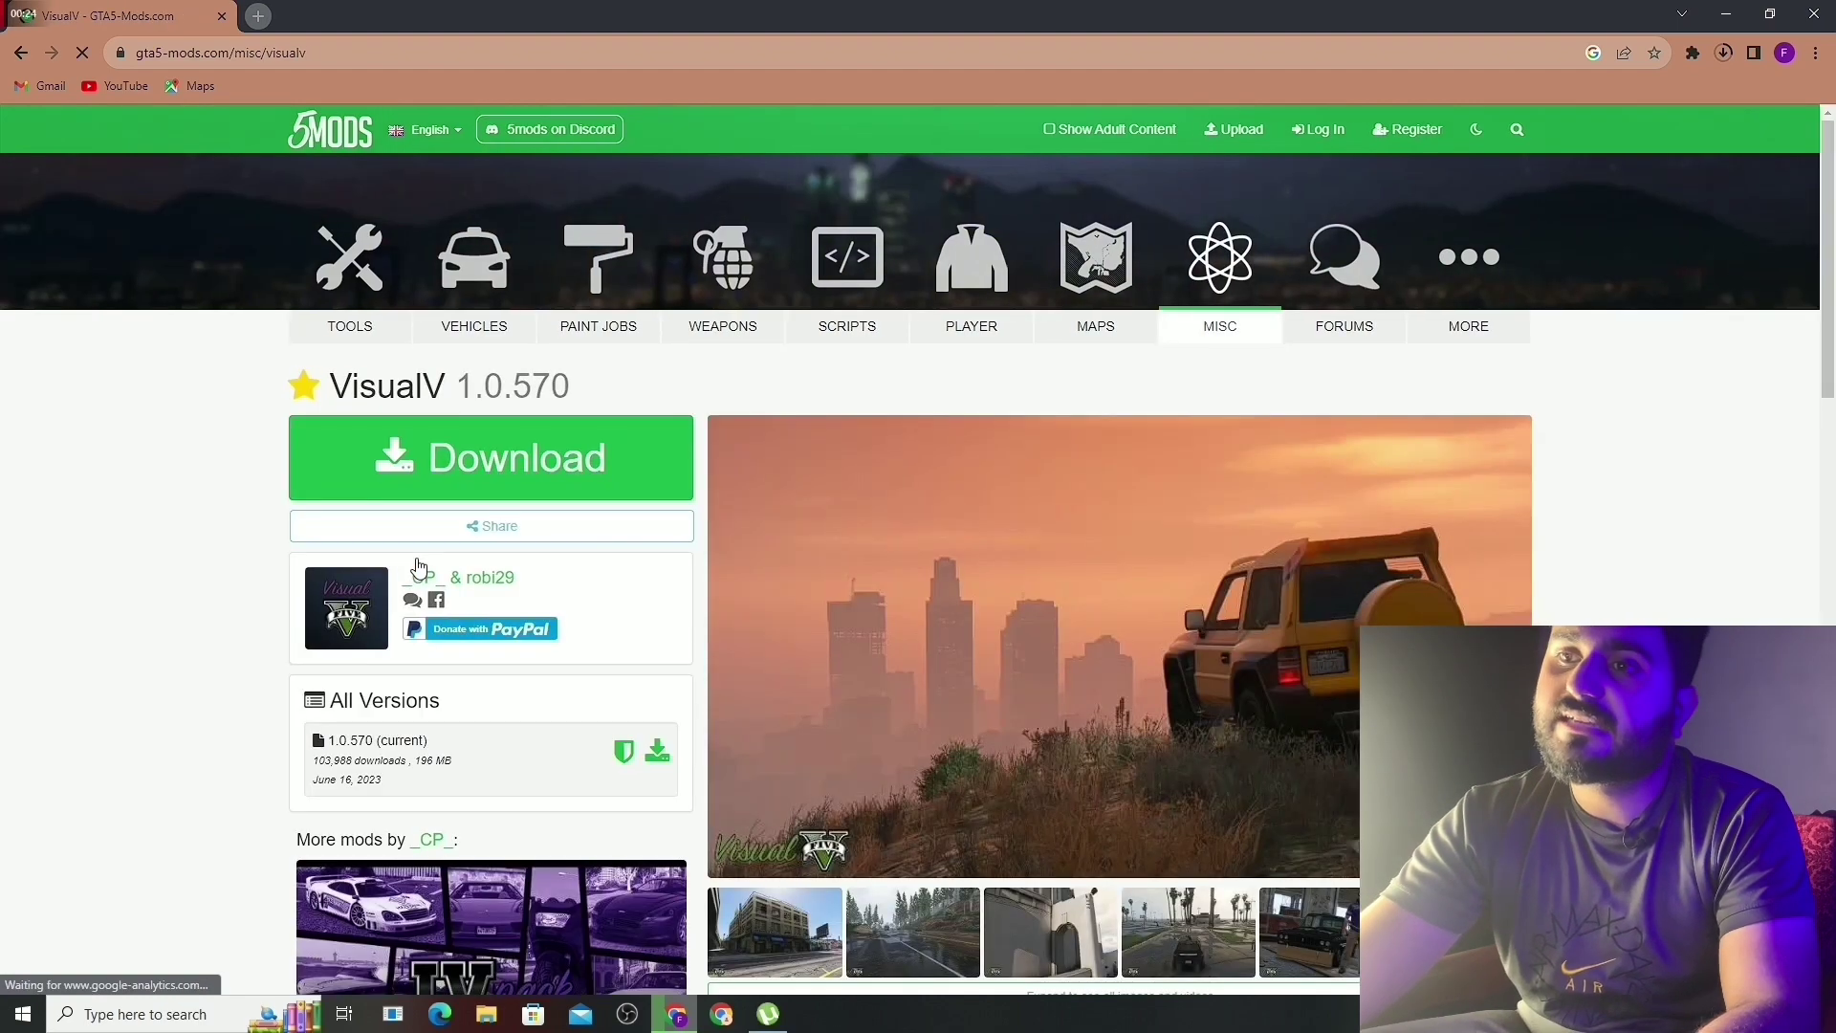
click(459, 478)
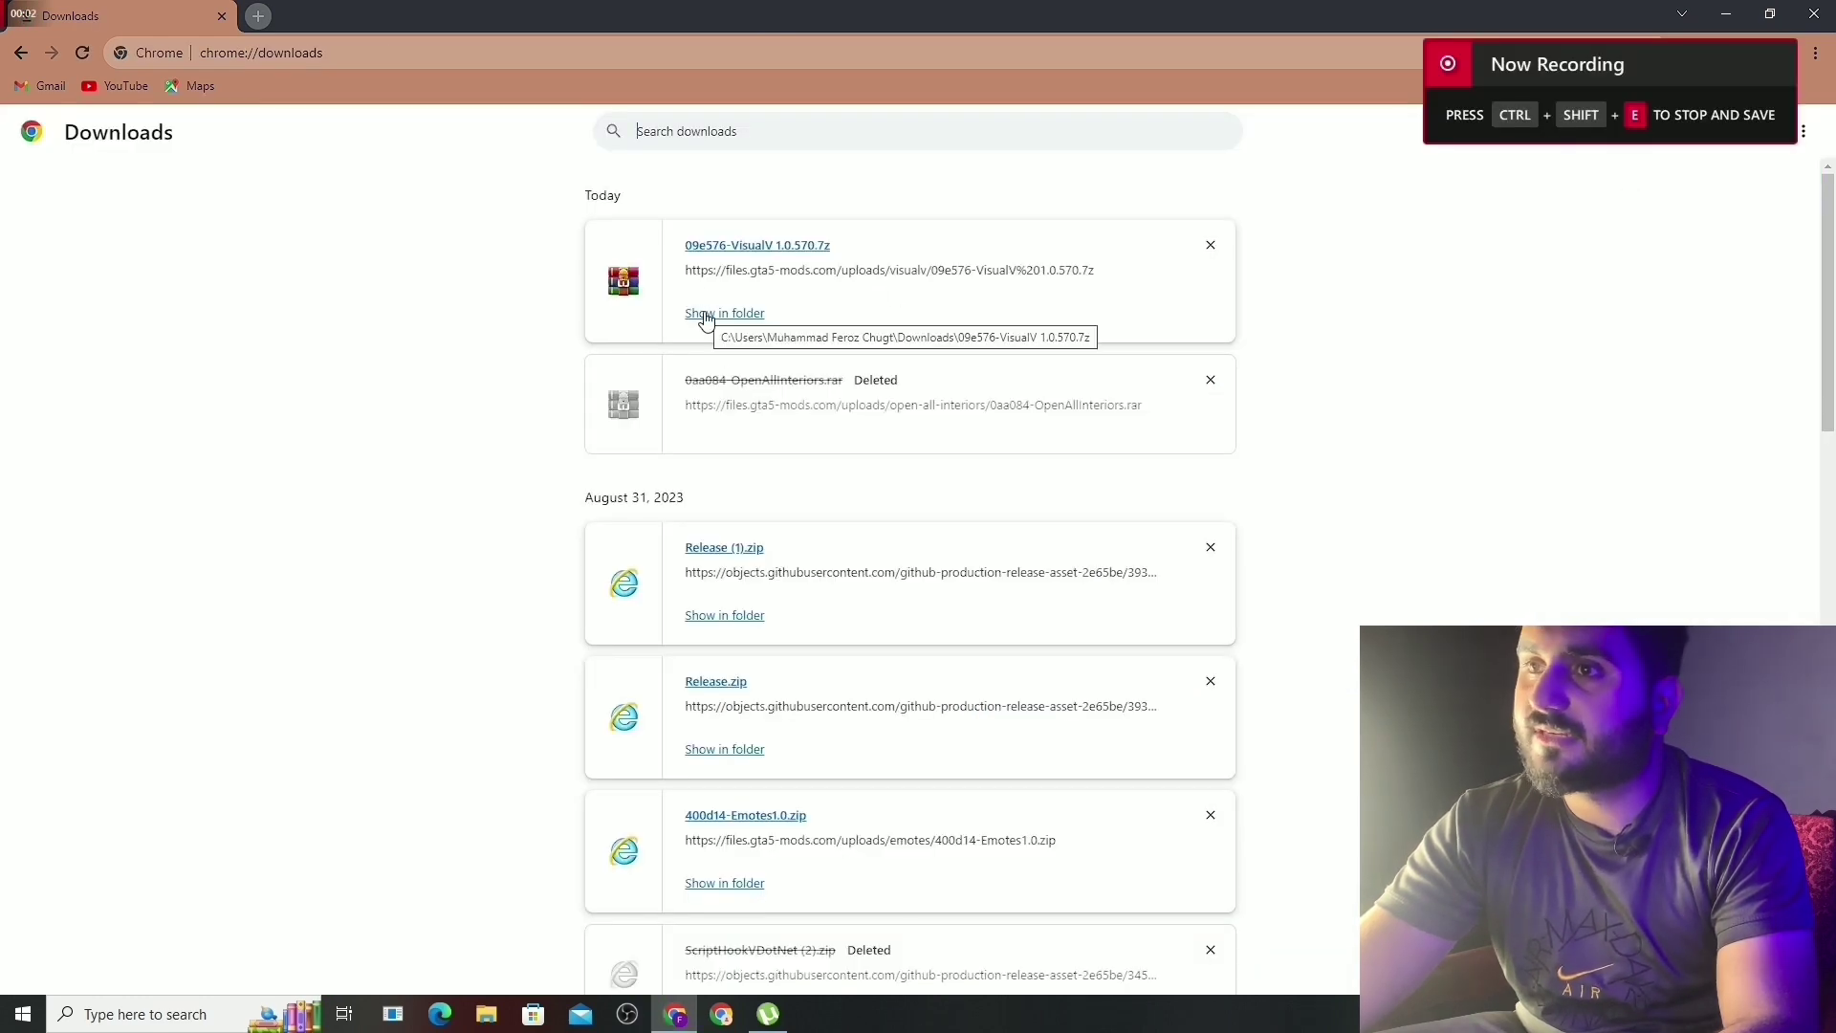
click(706, 315)
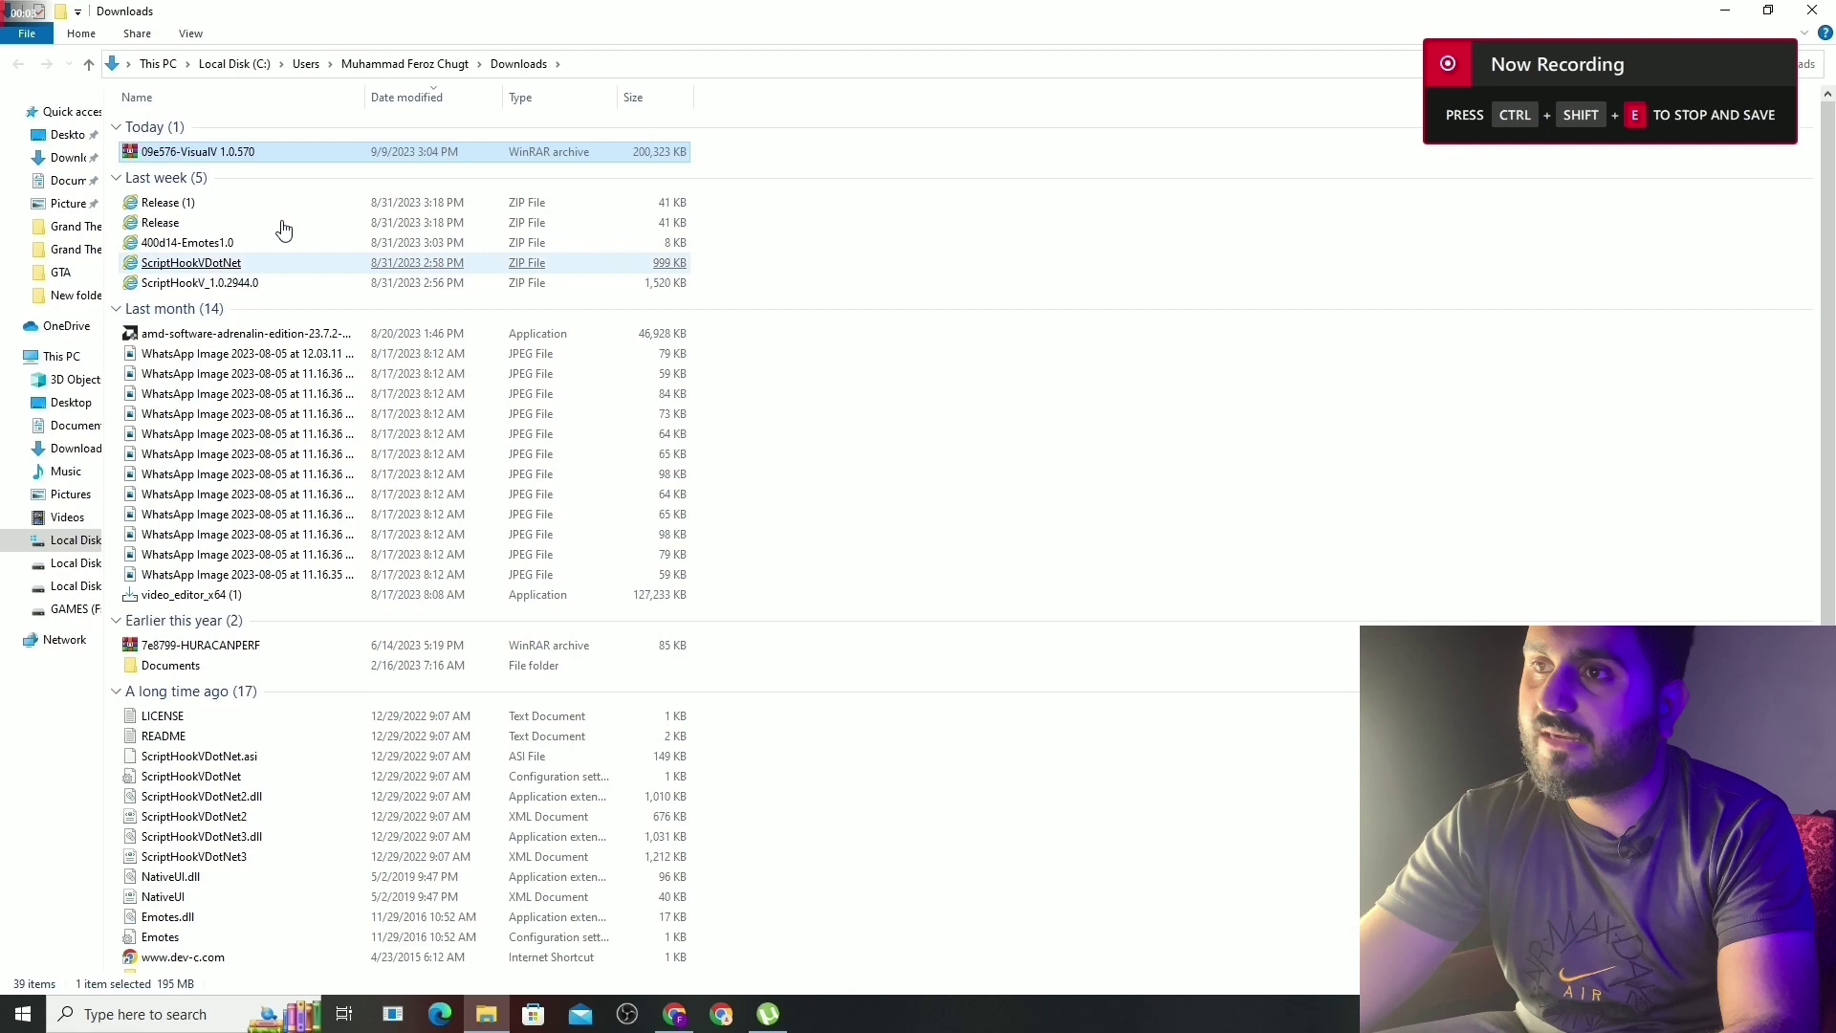
Move the 09e576-VisualV 1.0.570 archive from Downloads to the desktop, putting away the folder and browser windows.
right_click(232, 153)
key(Escape)
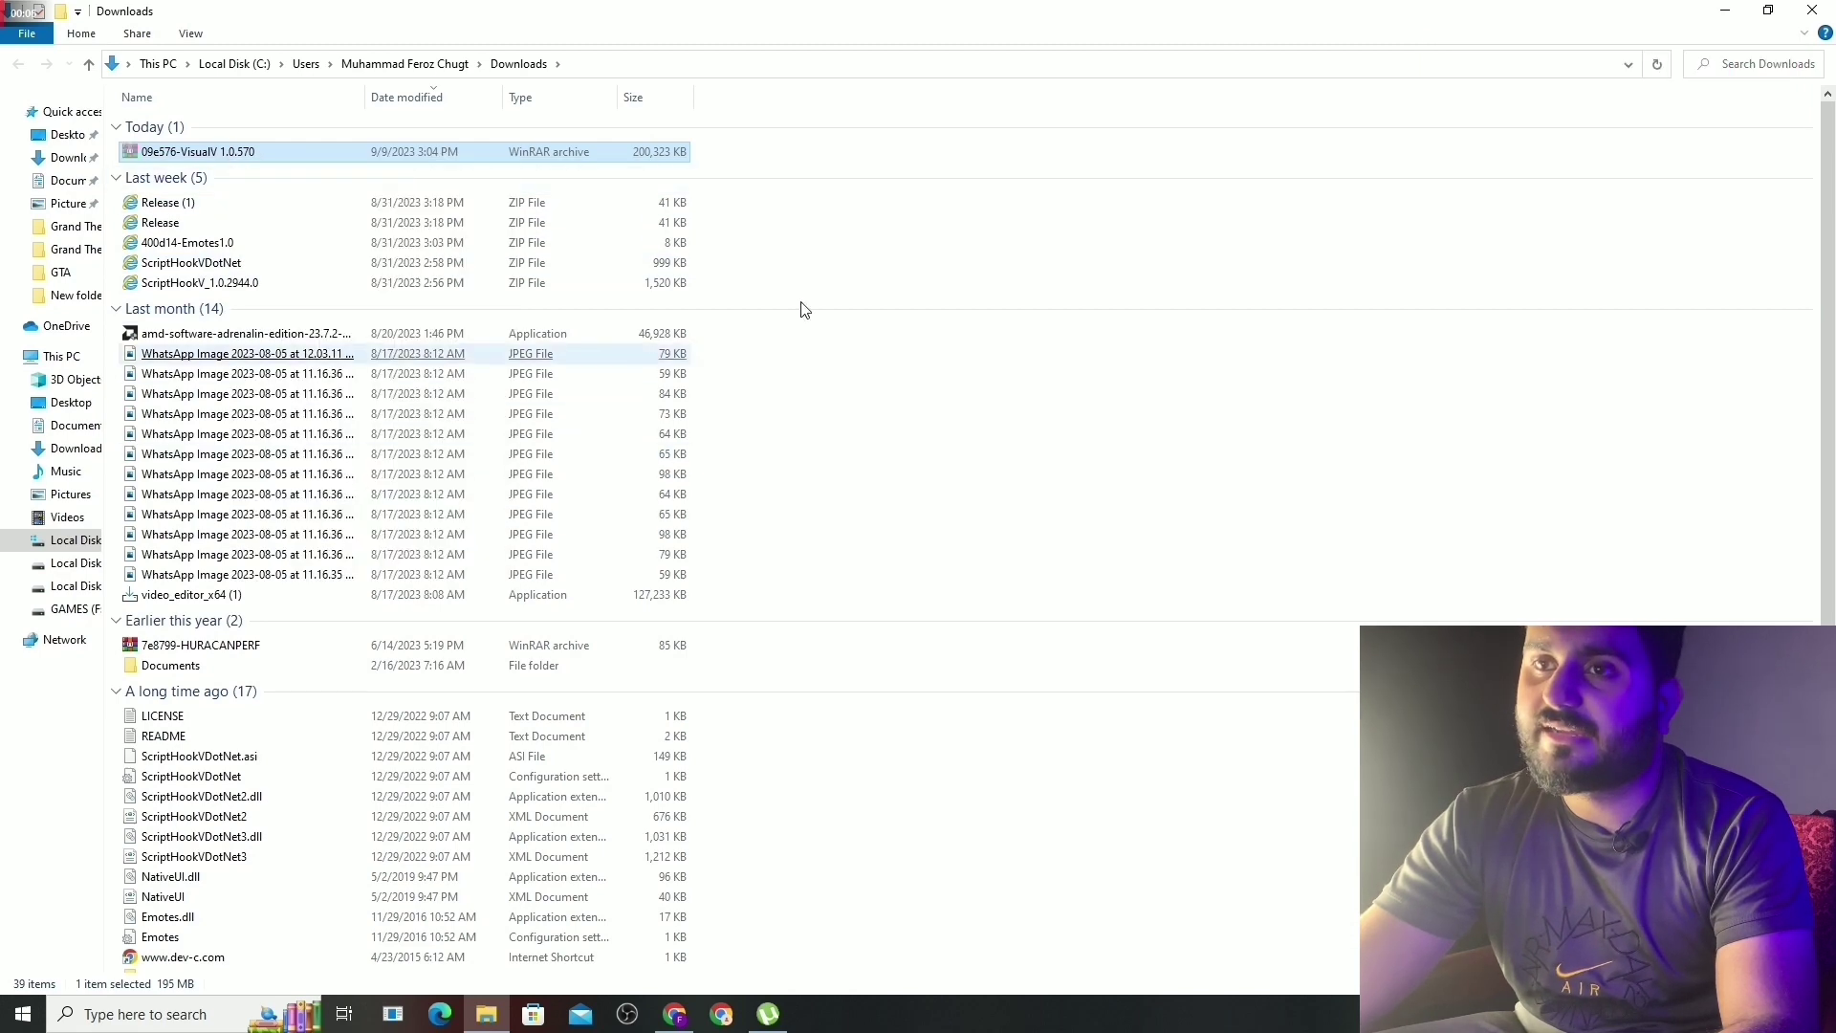
click(1725, 9)
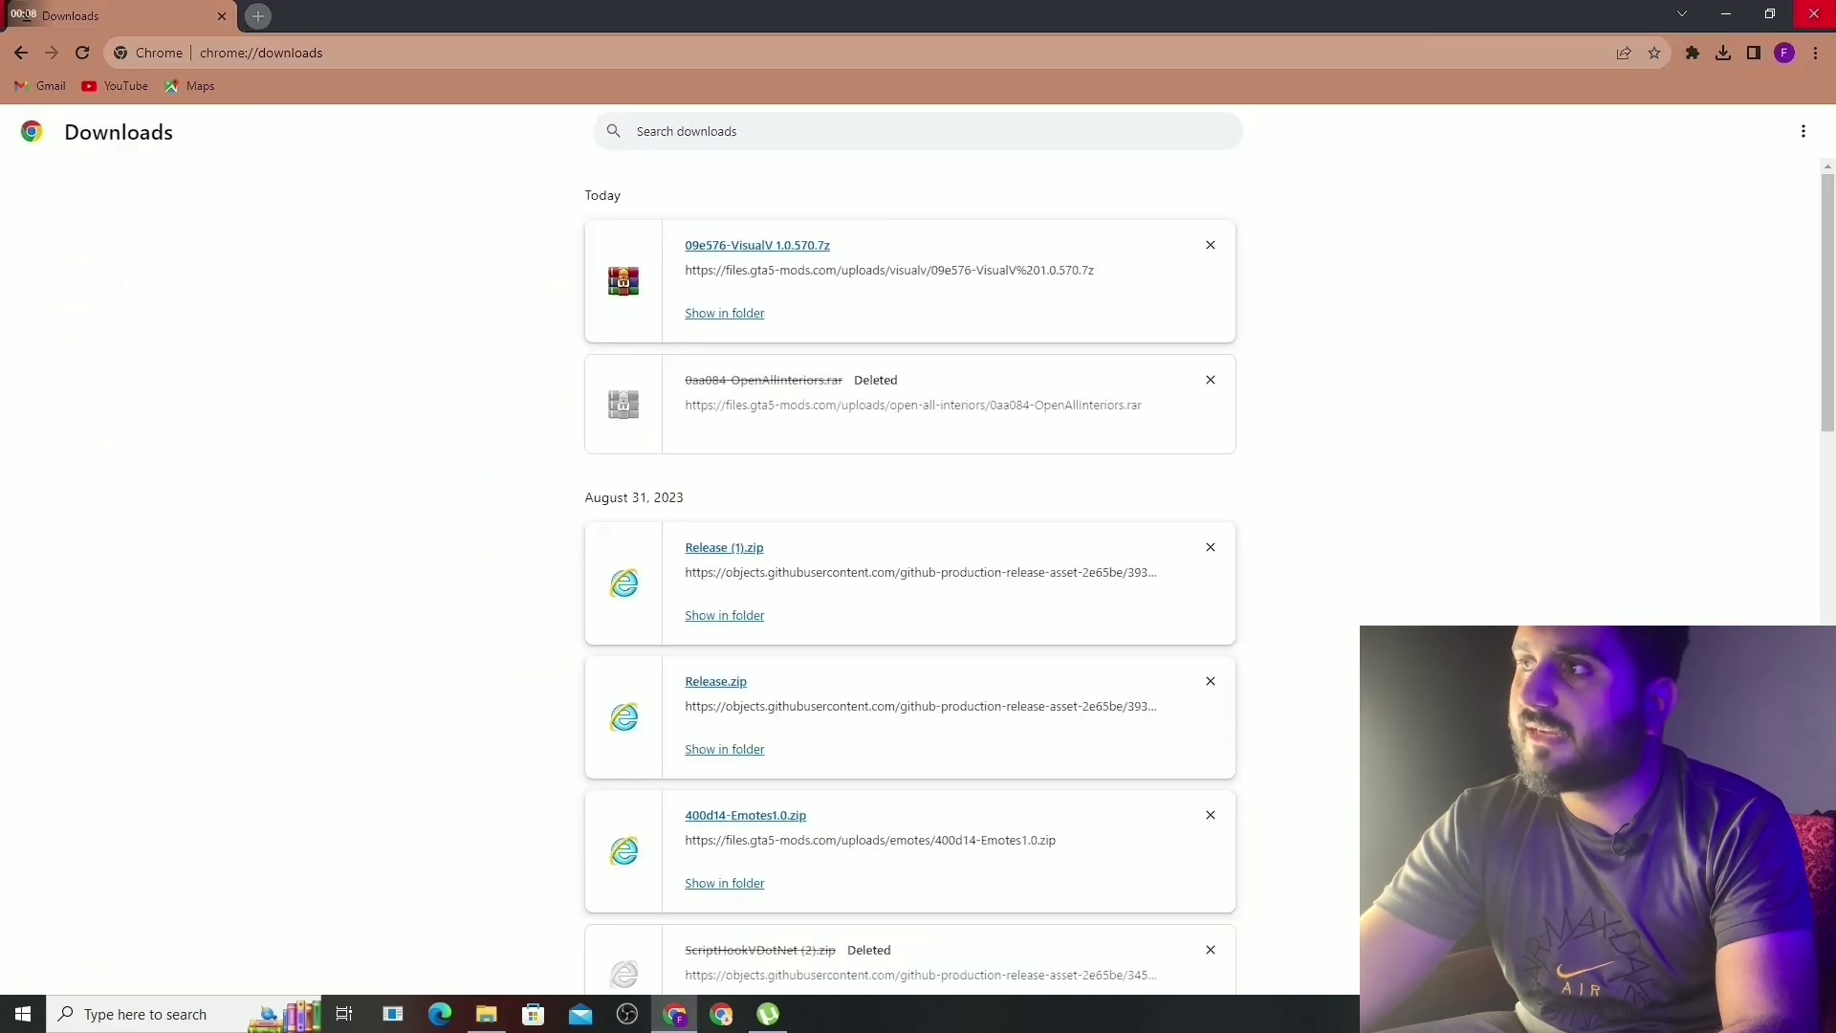
click(1814, 15)
right_click(749, 60)
click(798, 172)
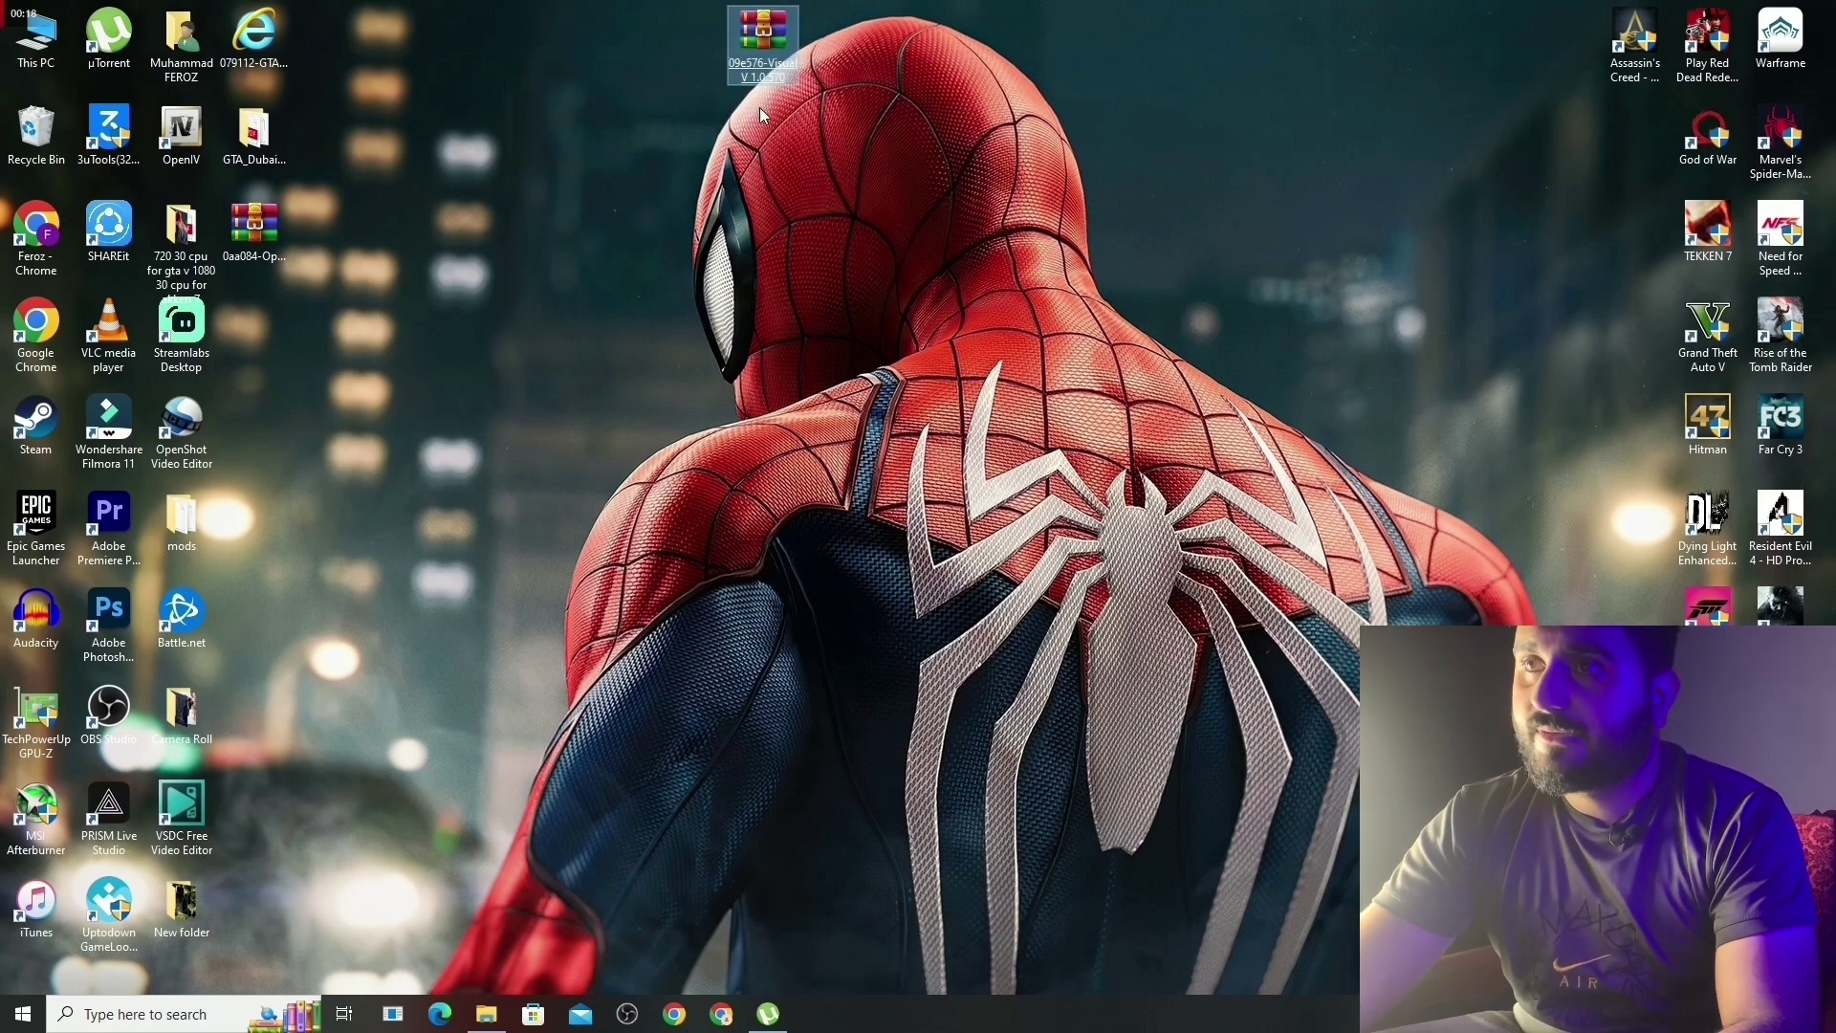
Extract the contents of the VisualV archive directly onto the desktop.
right_click(743, 47)
click(809, 167)
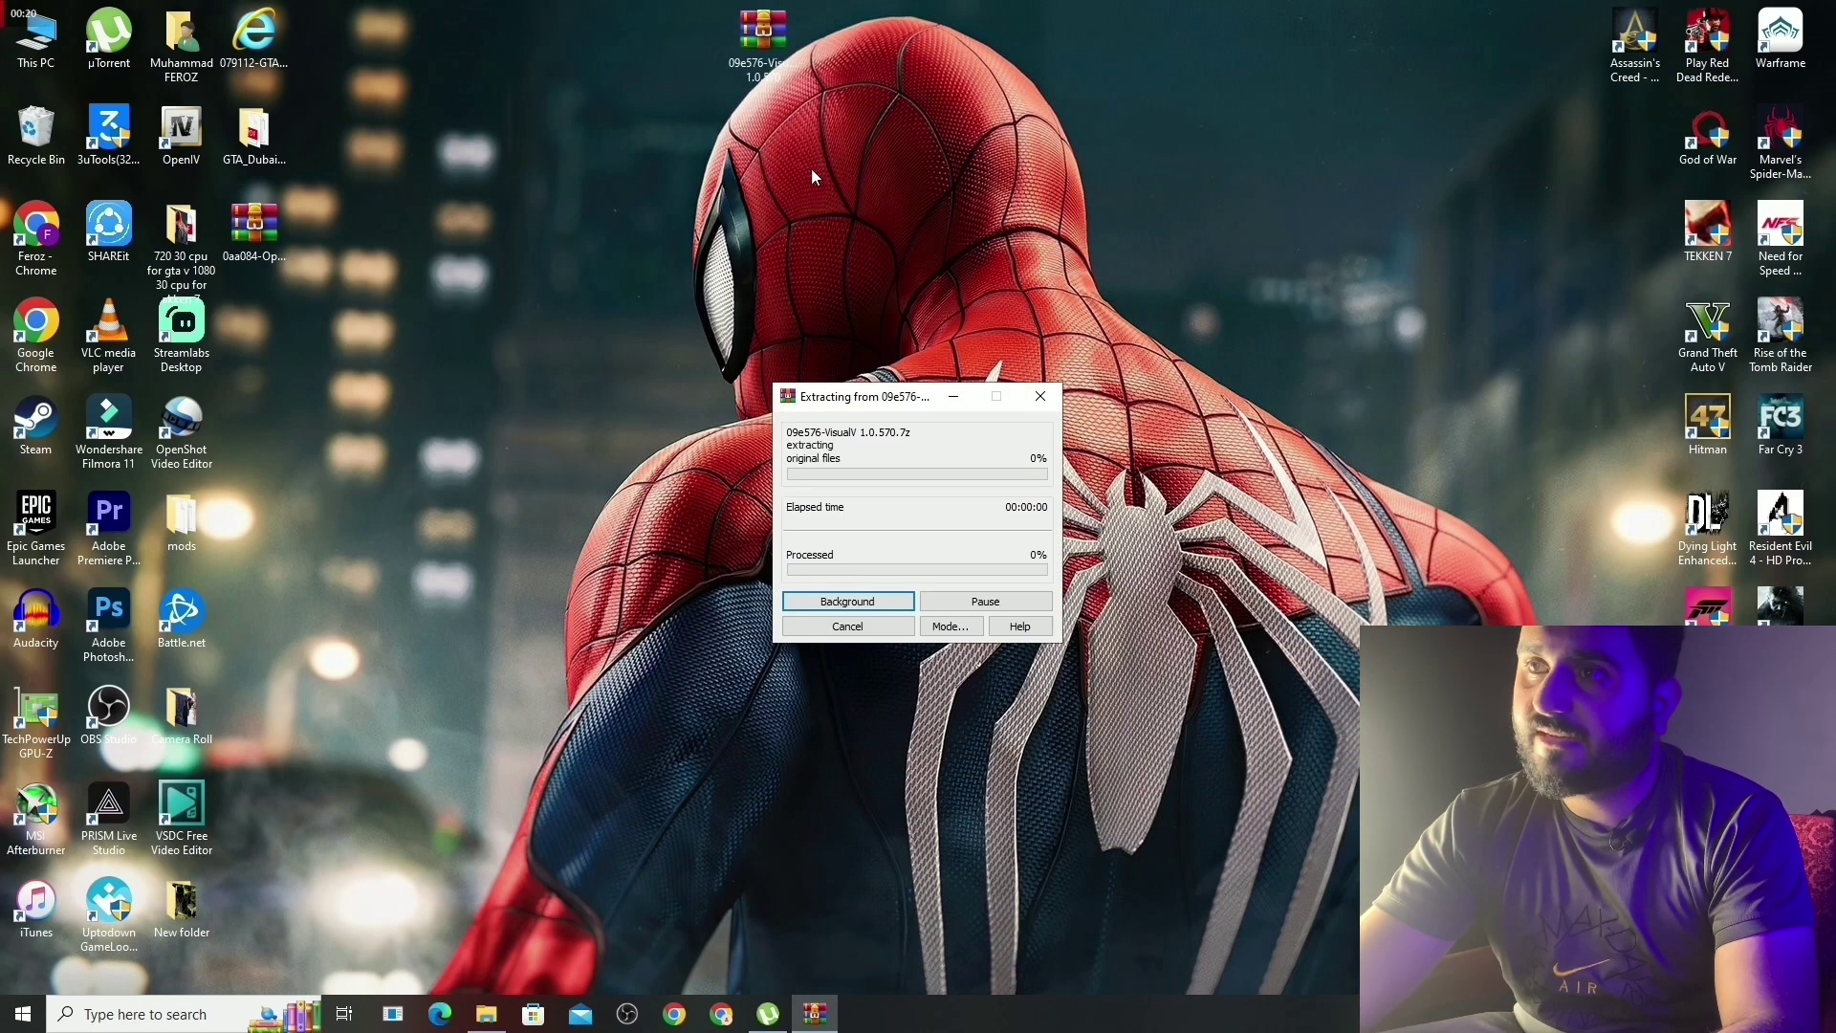
click(587, 448)
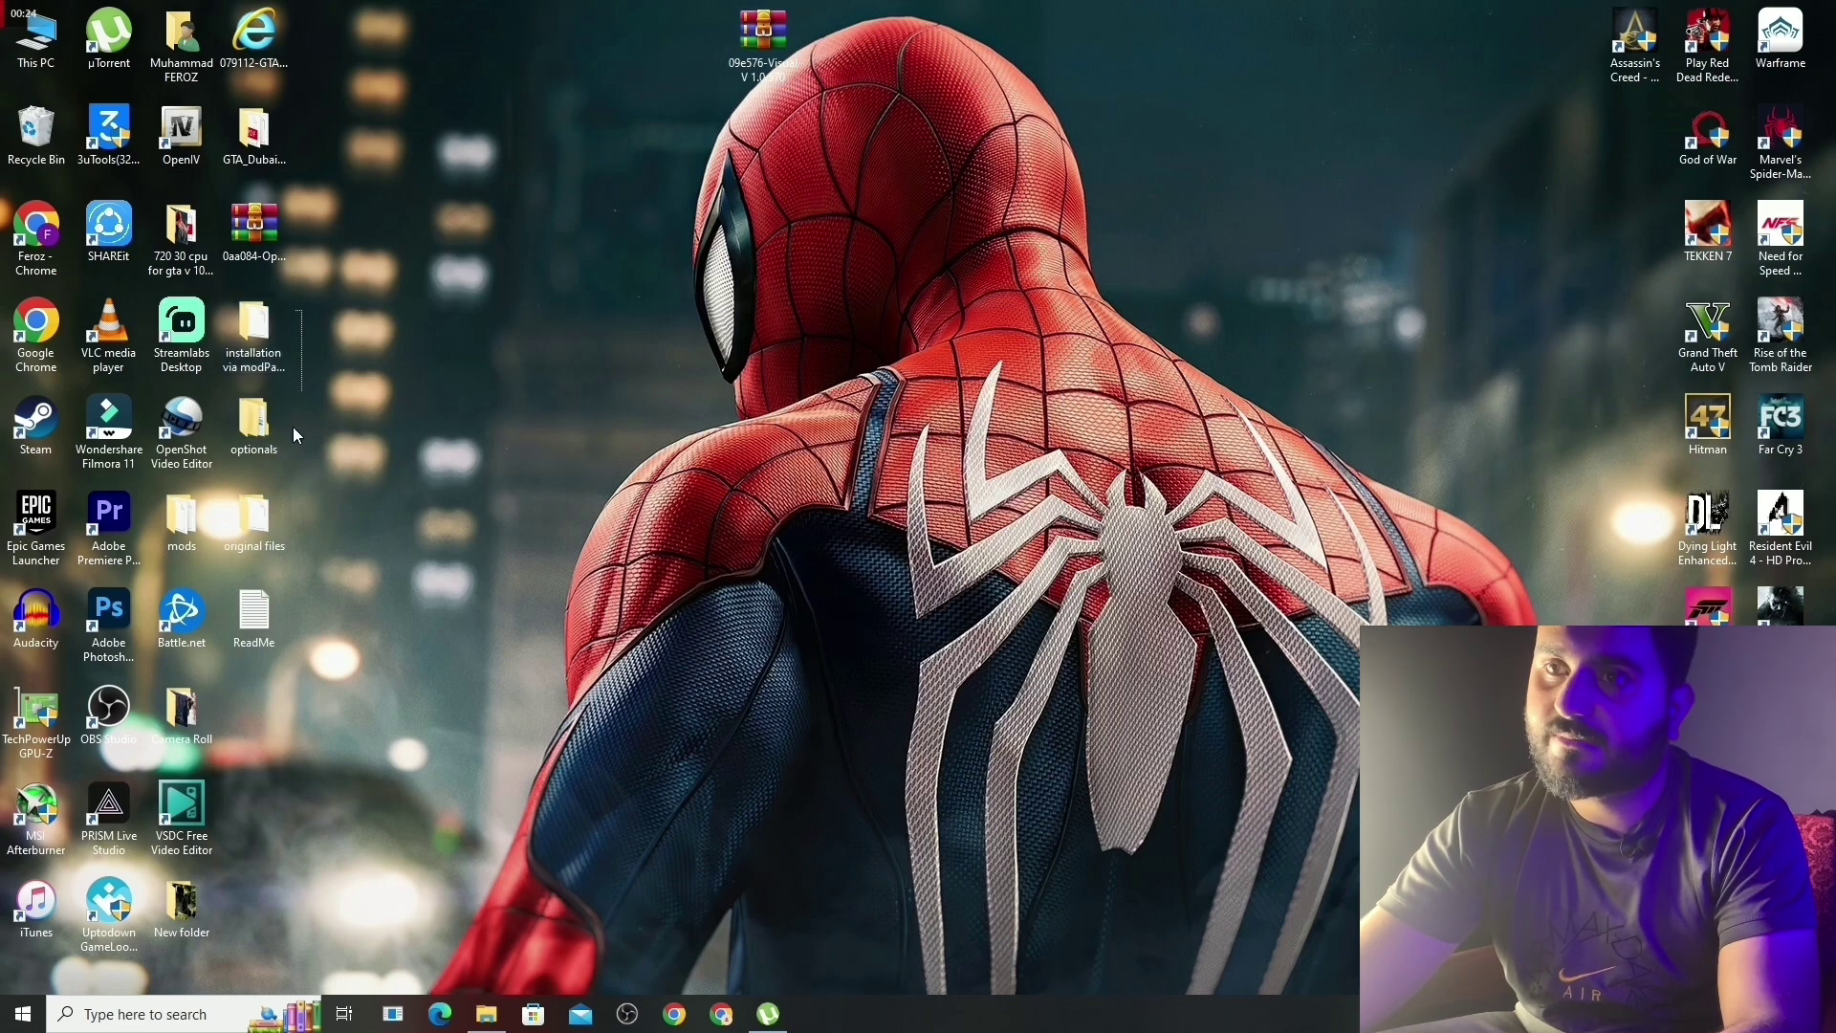
Open OpenIV for the Windows version of Grand Theft Auto V and enable Edit mode.
click(181, 134)
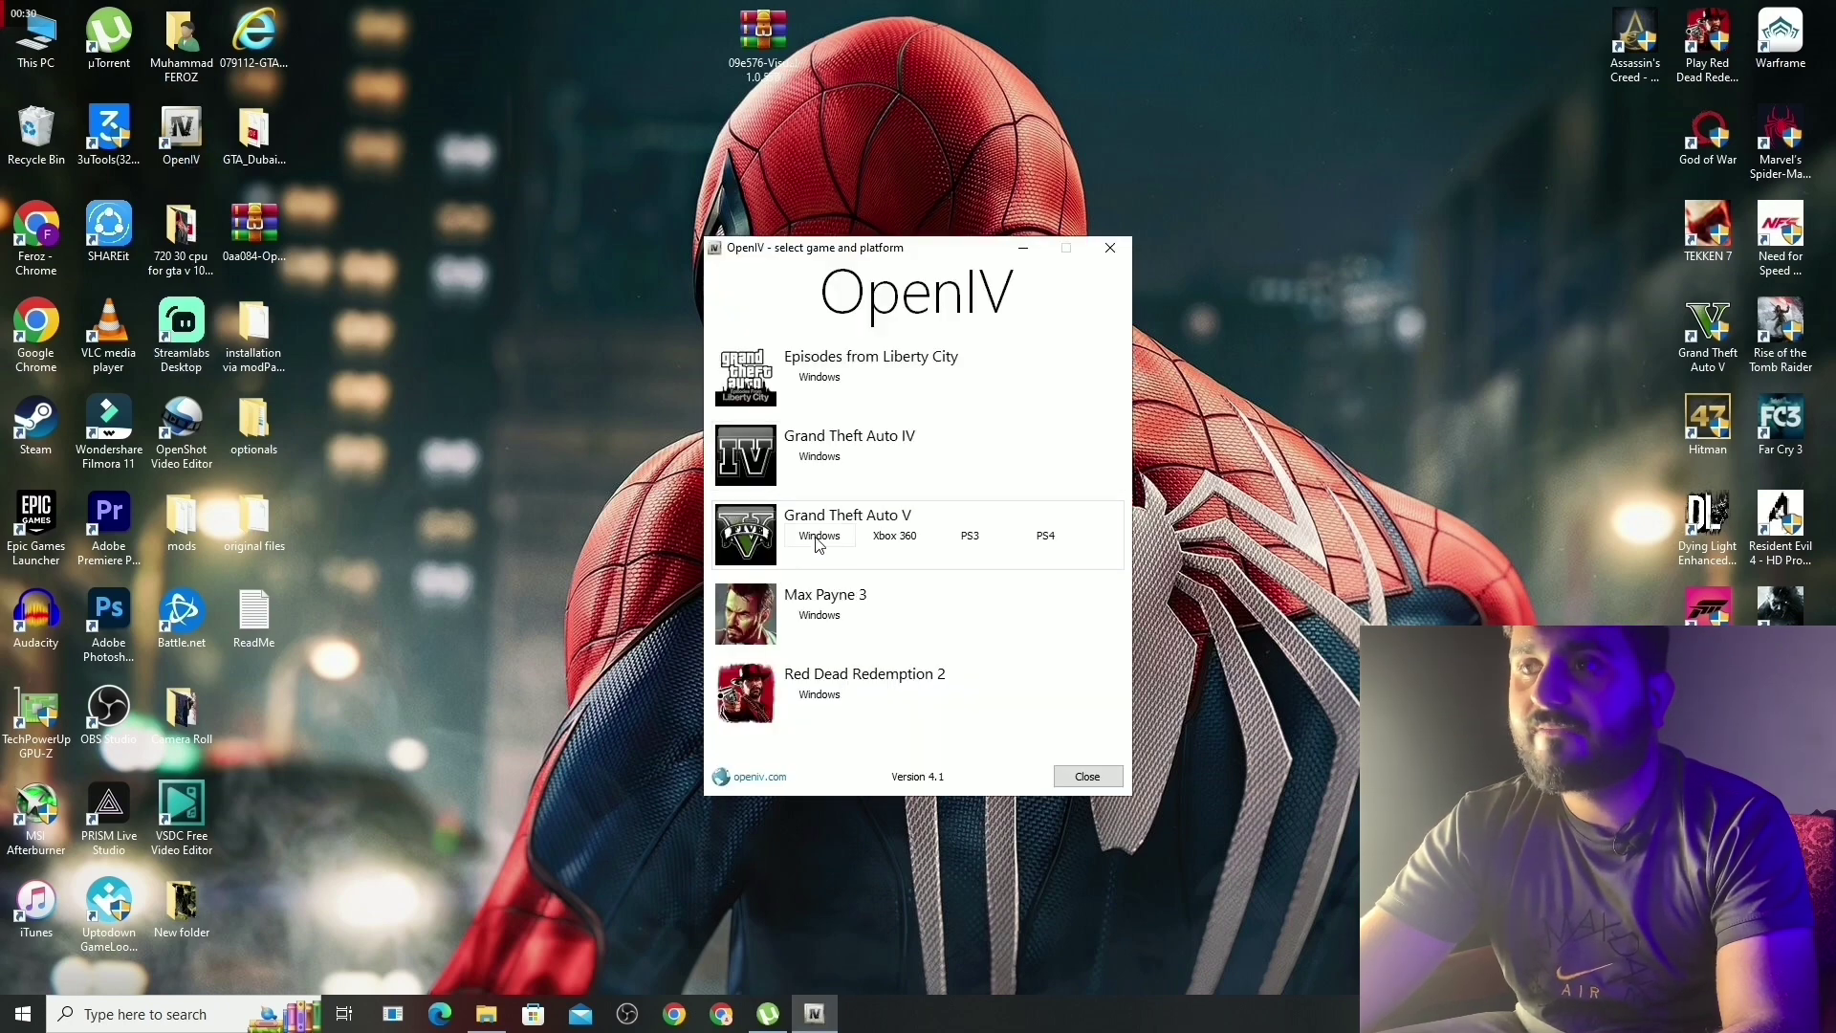
click(819, 538)
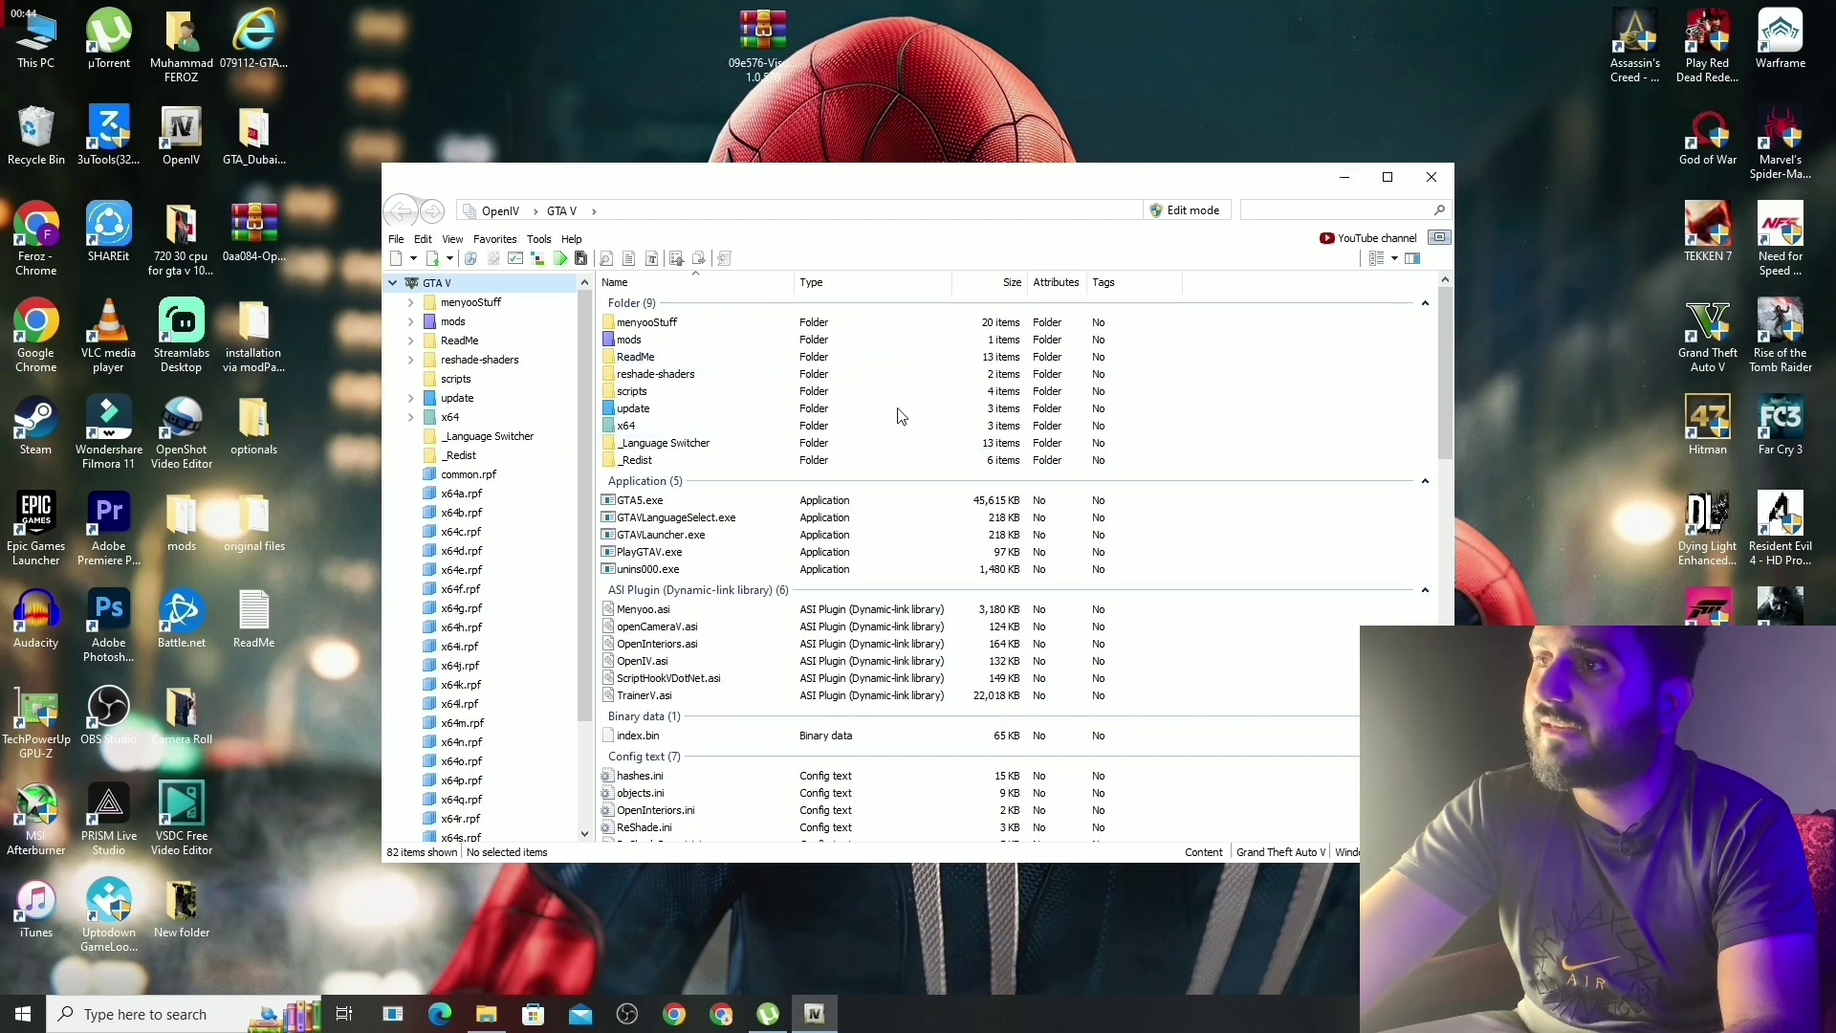
click(1184, 209)
click(985, 571)
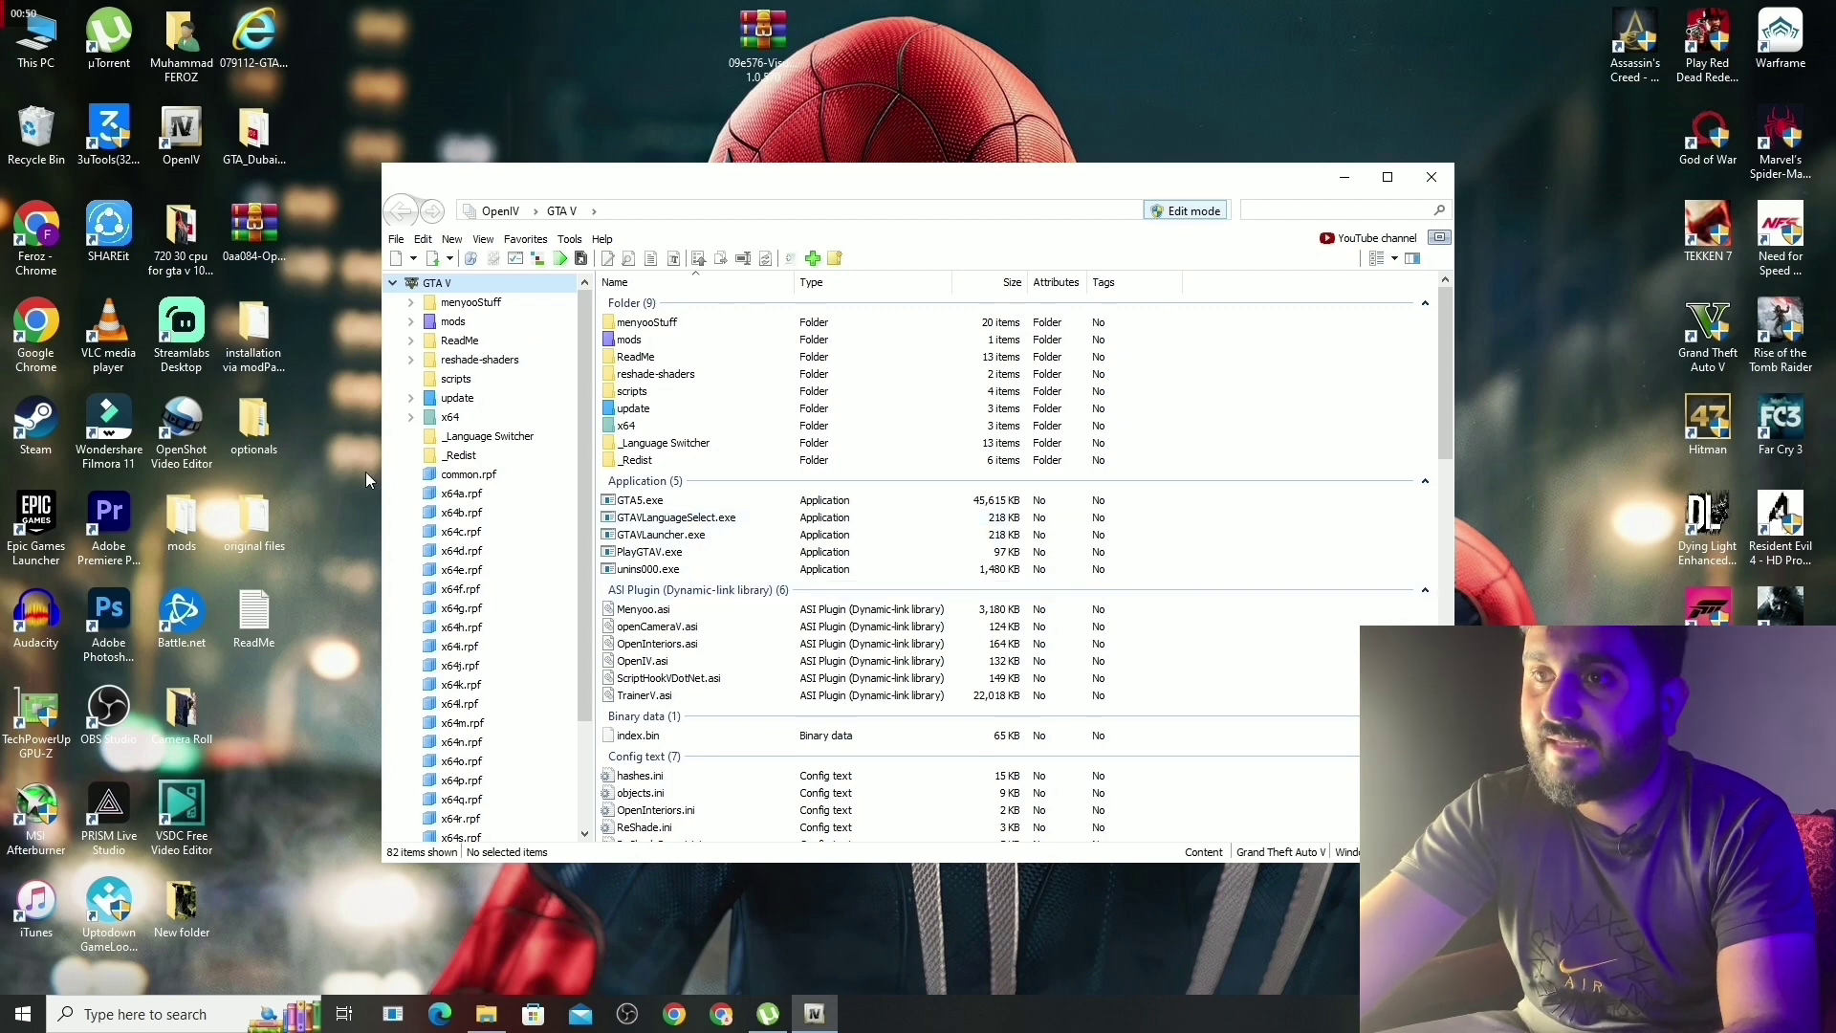
Load VisualV.oiv from the "installation via modPackage" folder into OpenIV's package installer.
double_click(265, 350)
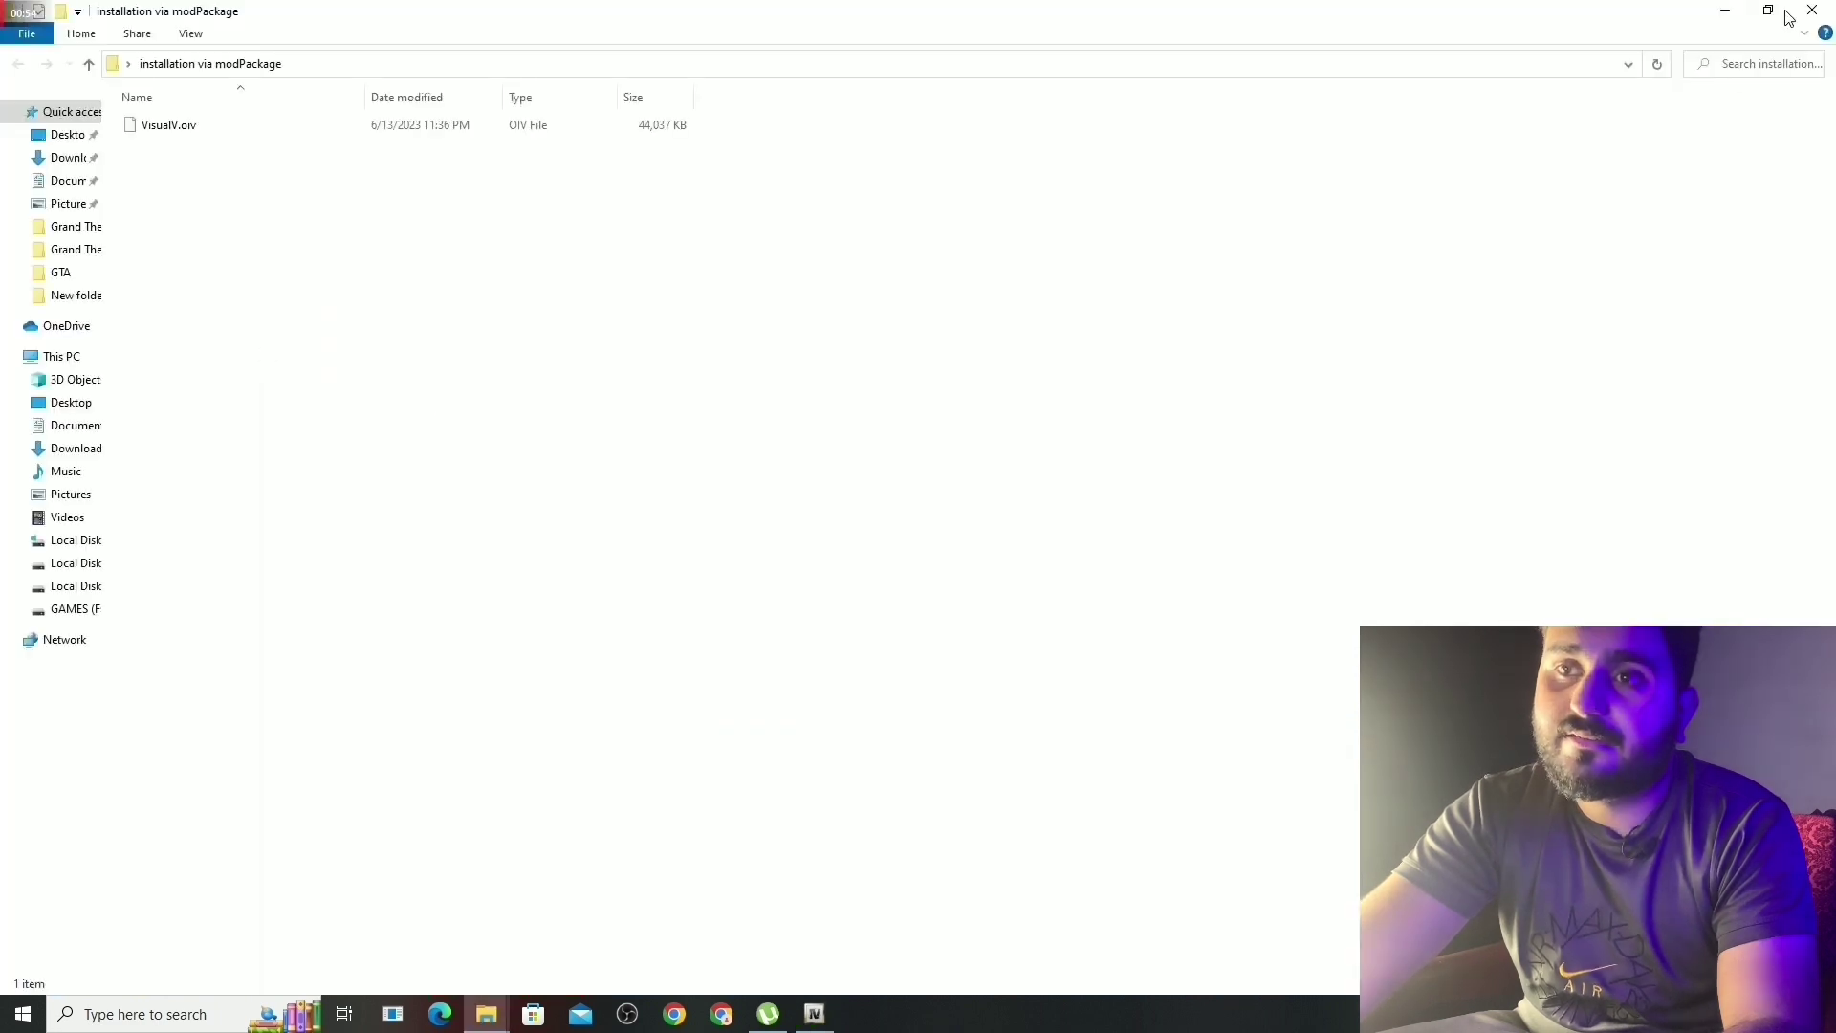
click(1769, 12)
drag(1251, 248, 1345, 252)
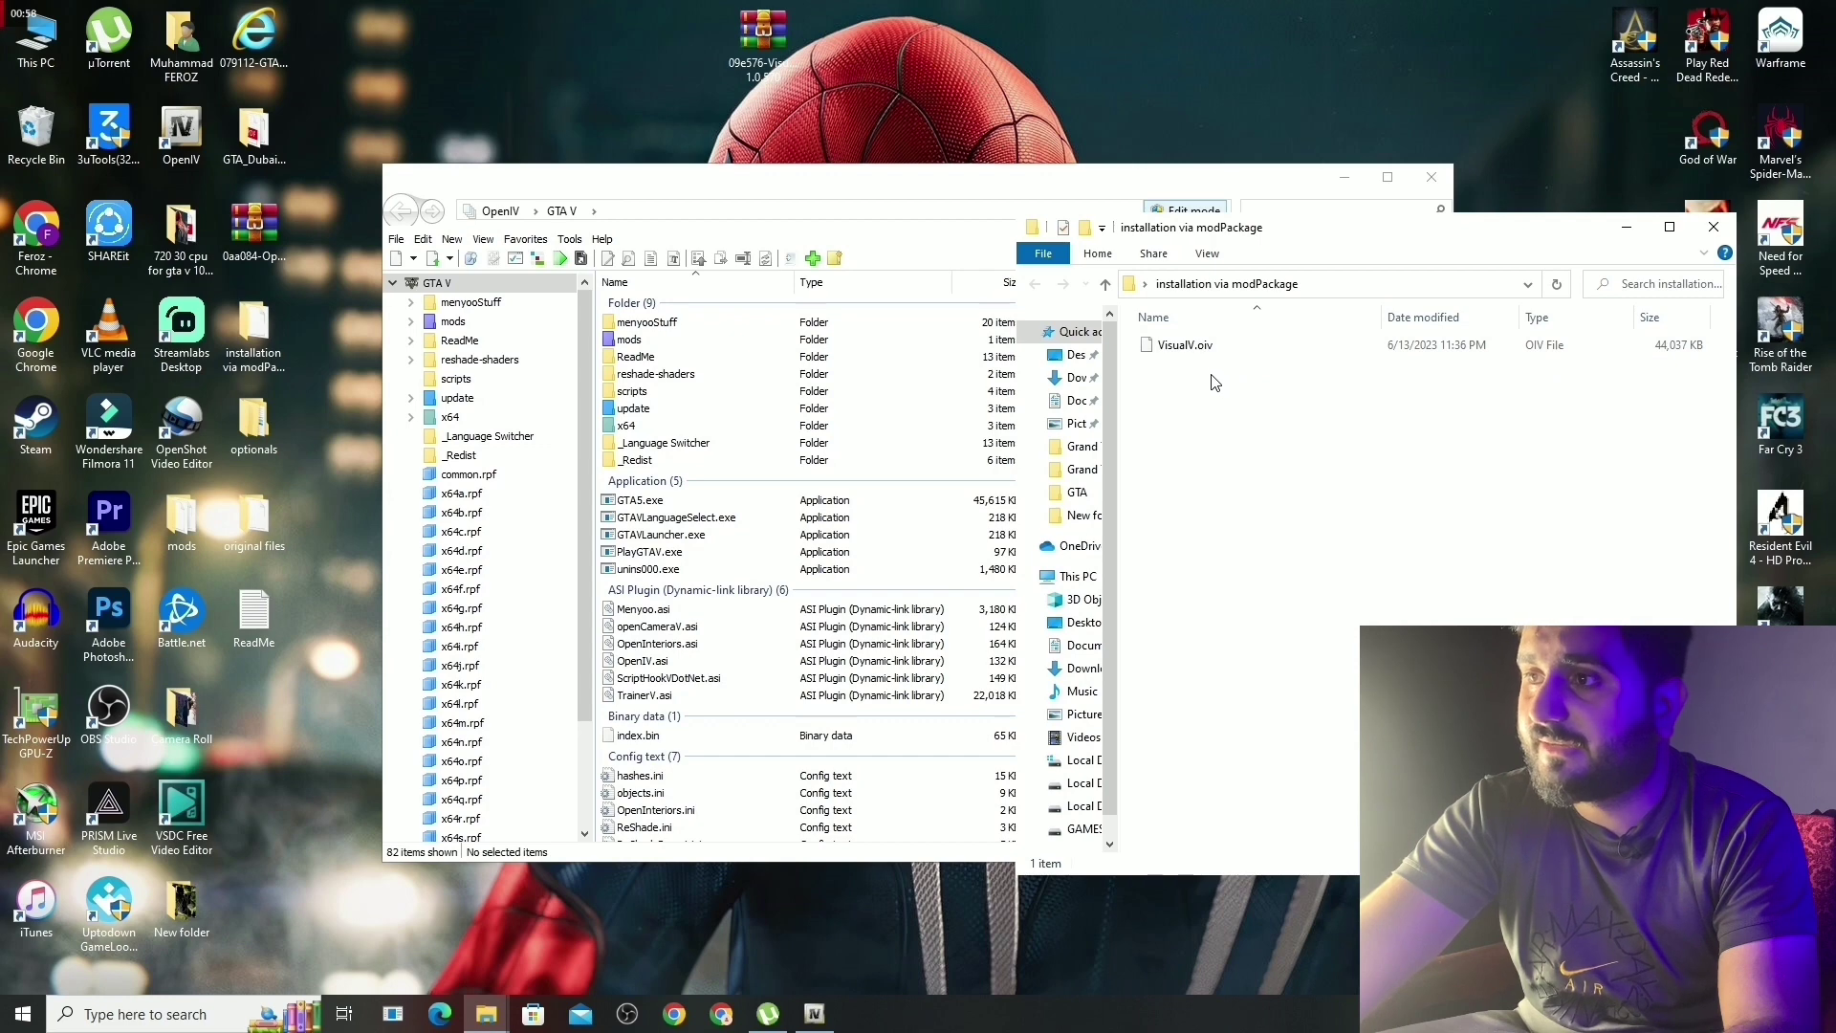
drag(1219, 353, 1266, 352)
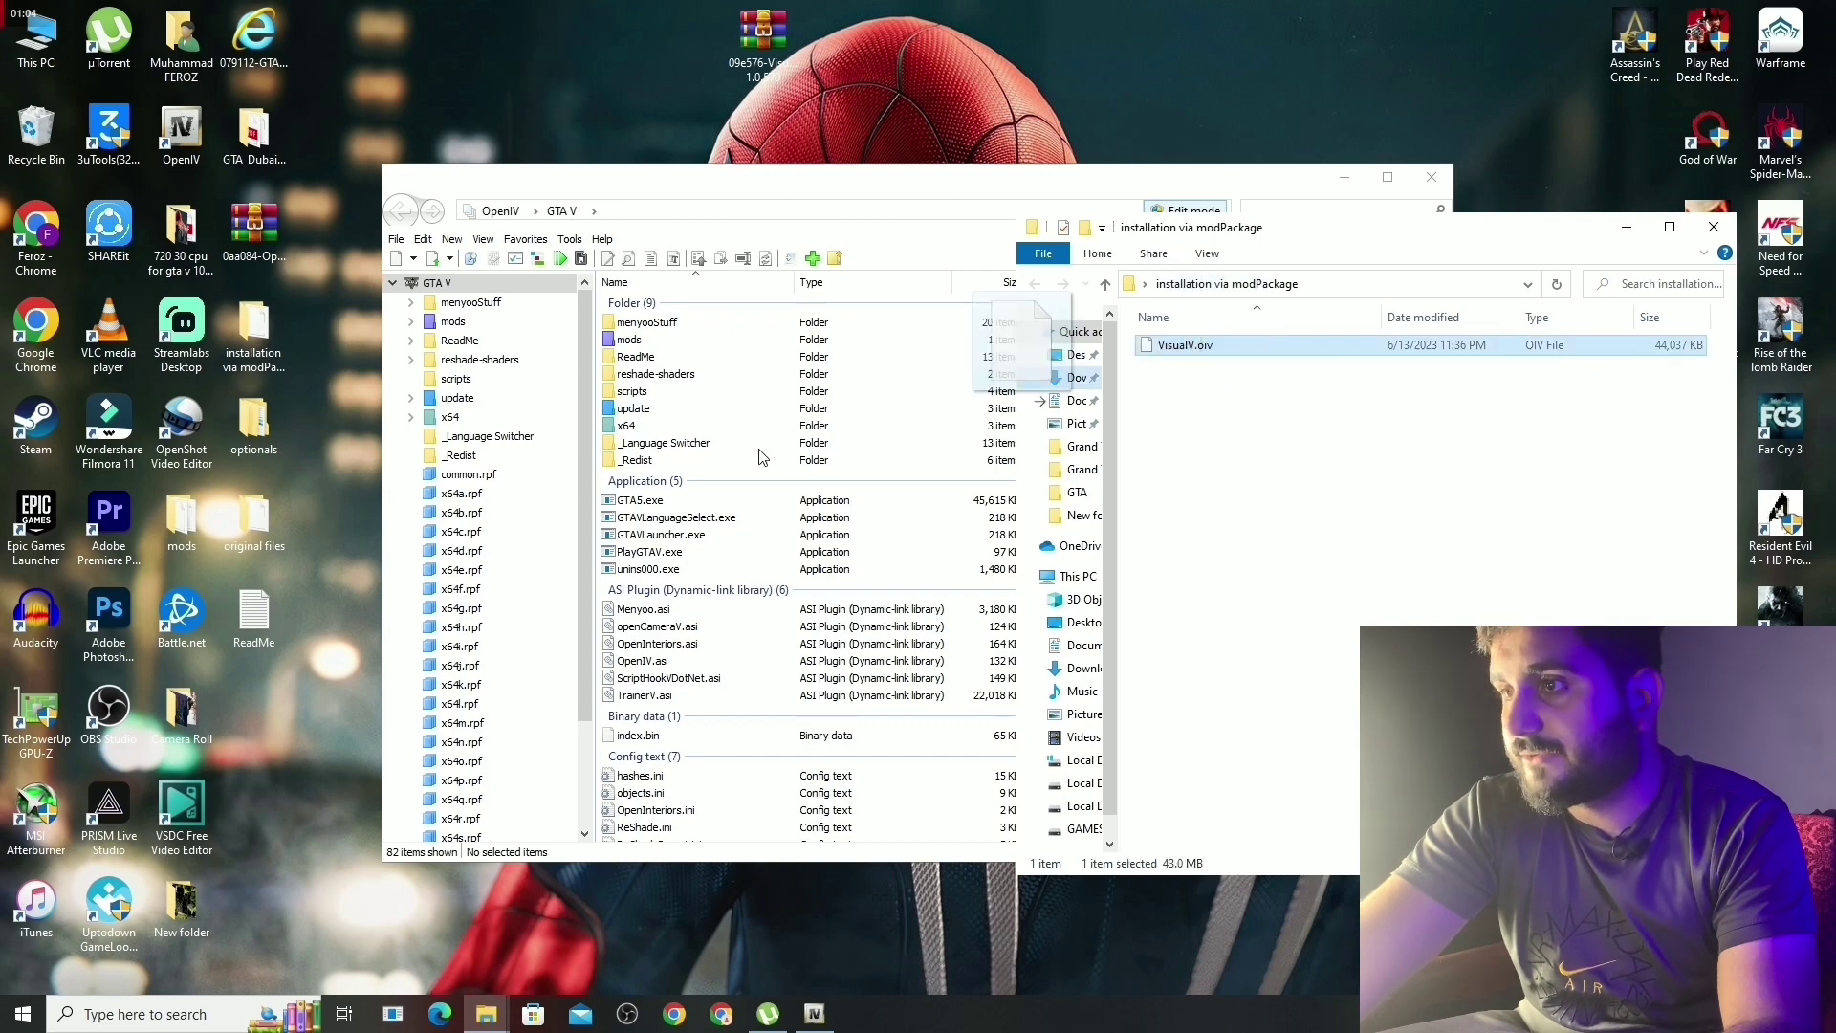
drag(762, 457, 839, 446)
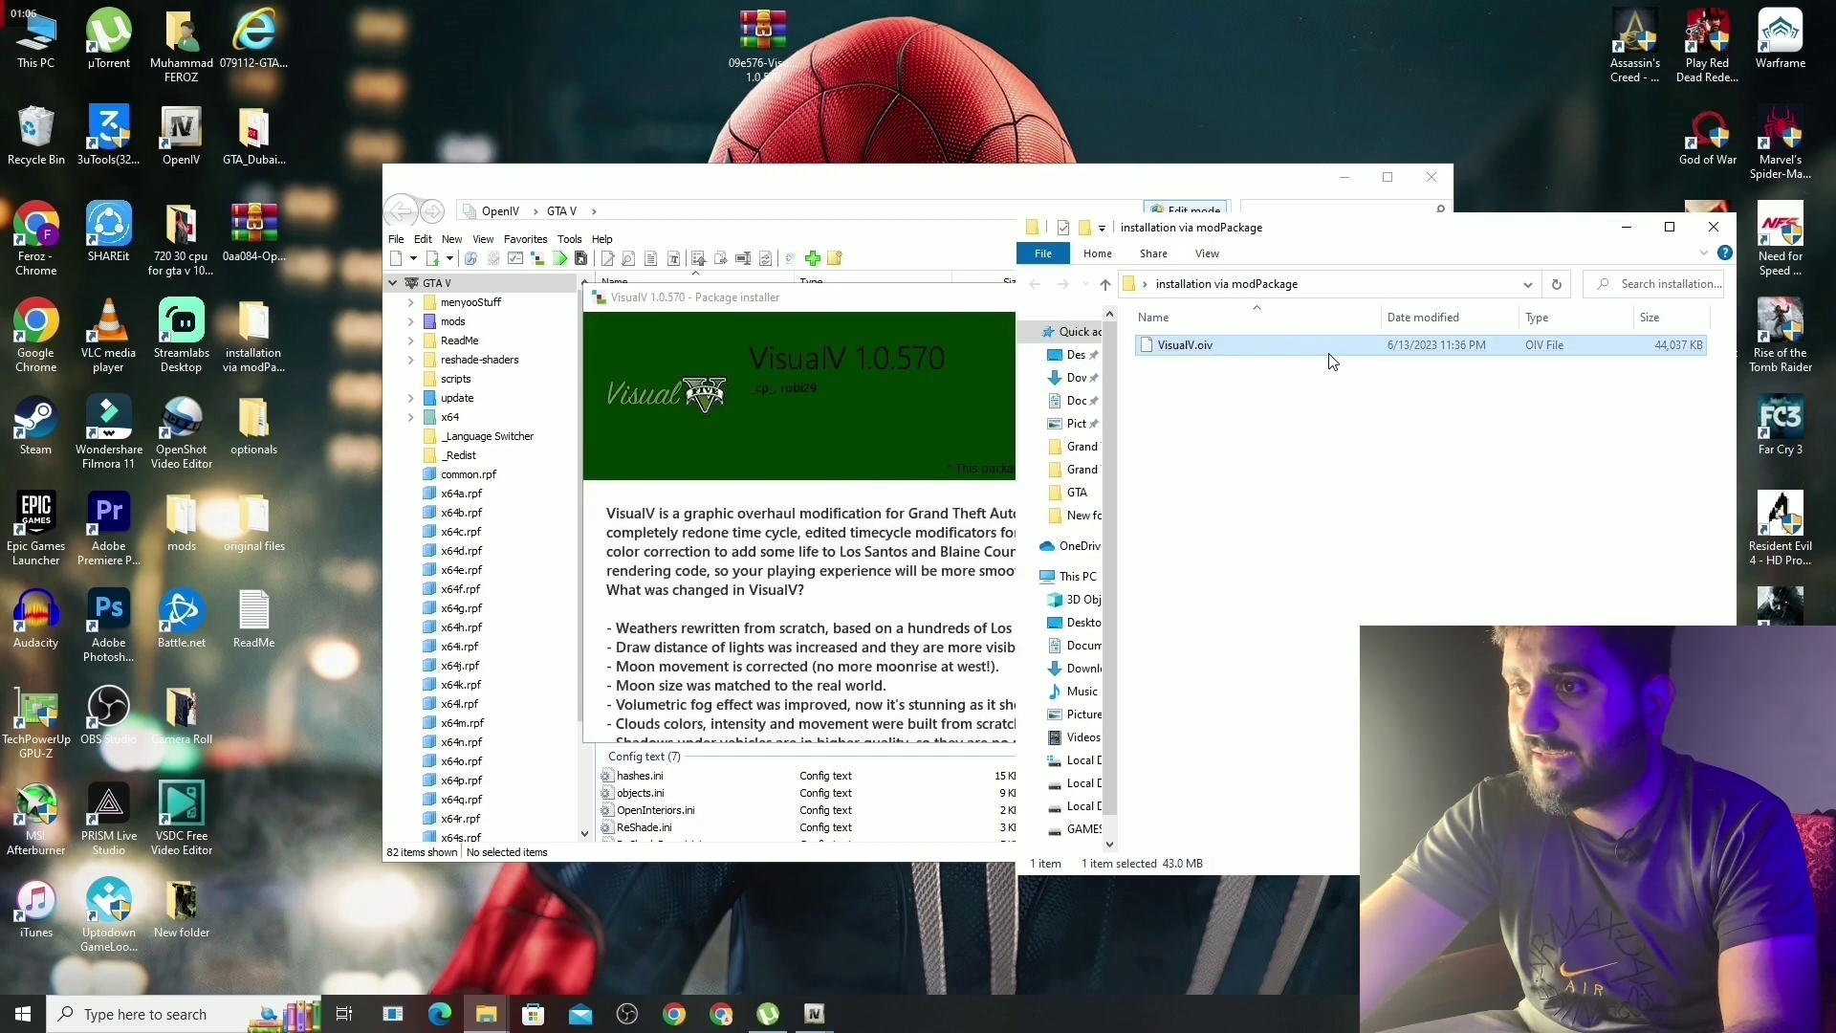
click(1626, 227)
Install the VisualV 1.0.570 package into the "mods" folder and close the installer when it finishes.
scroll(1122, 590, down, 2)
scroll(1123, 589, down, 4)
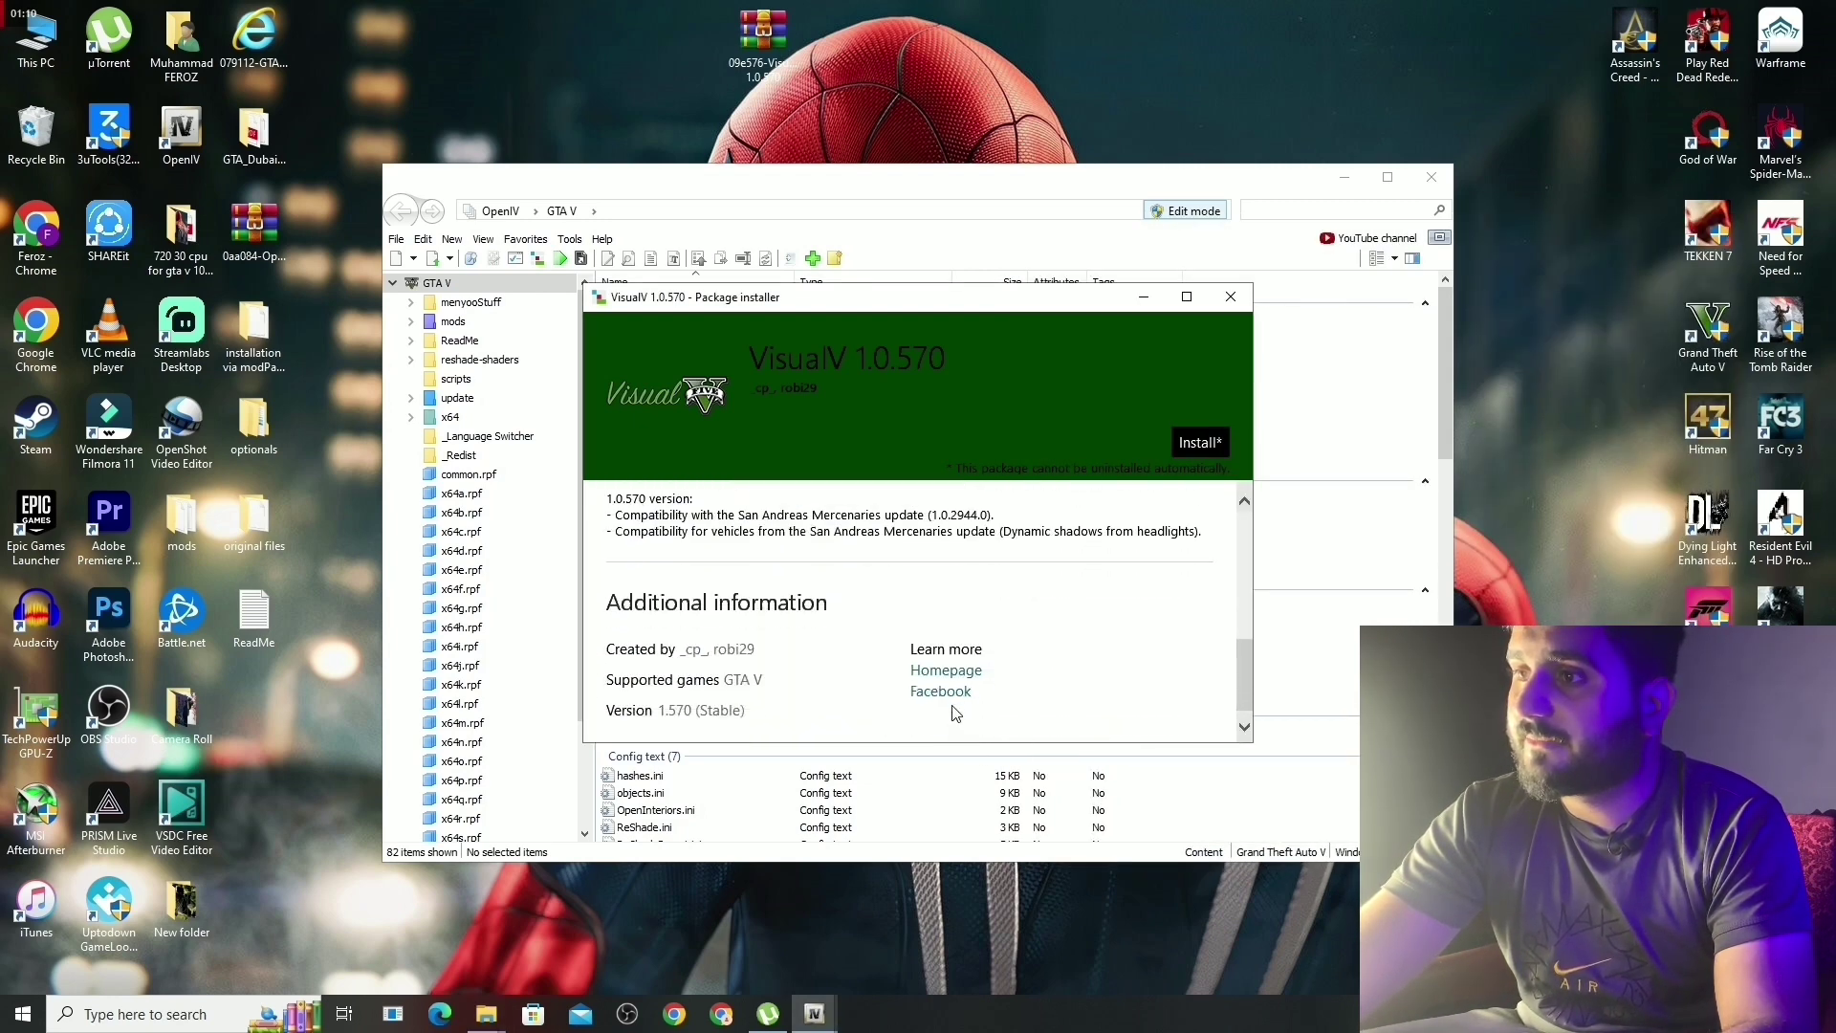
click(1196, 445)
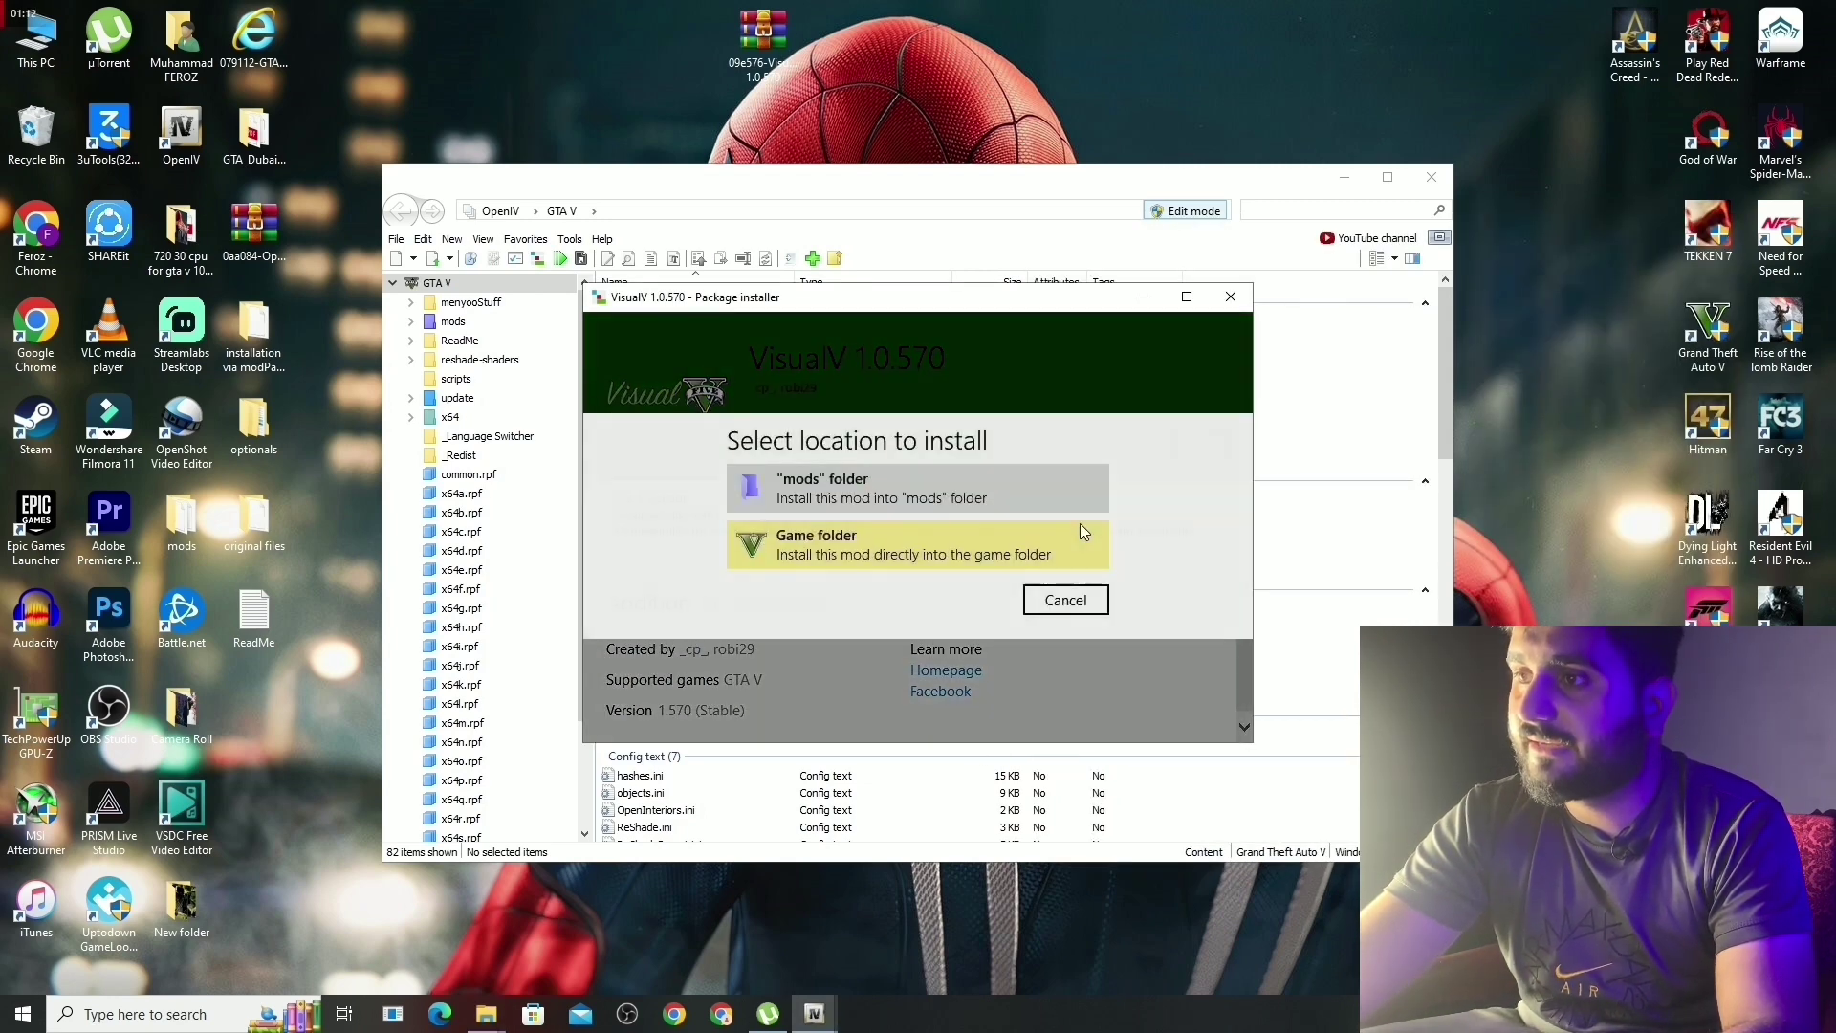
click(818, 488)
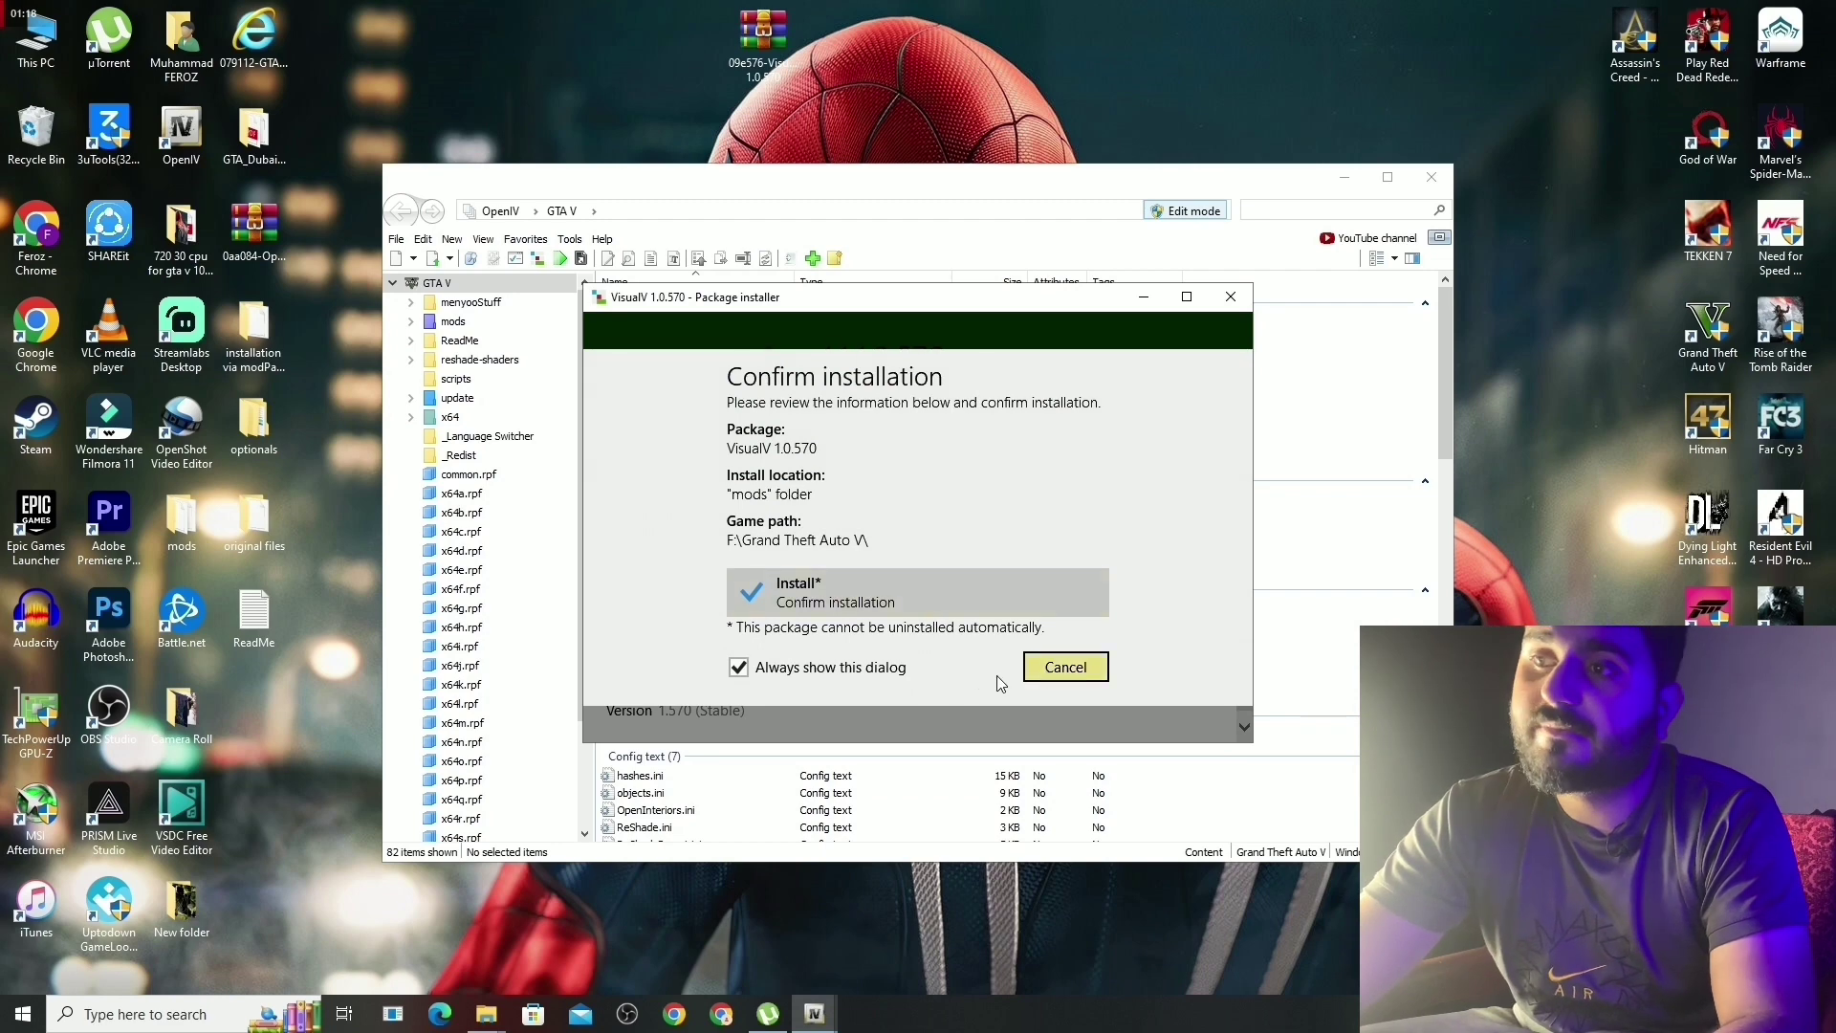
click(844, 599)
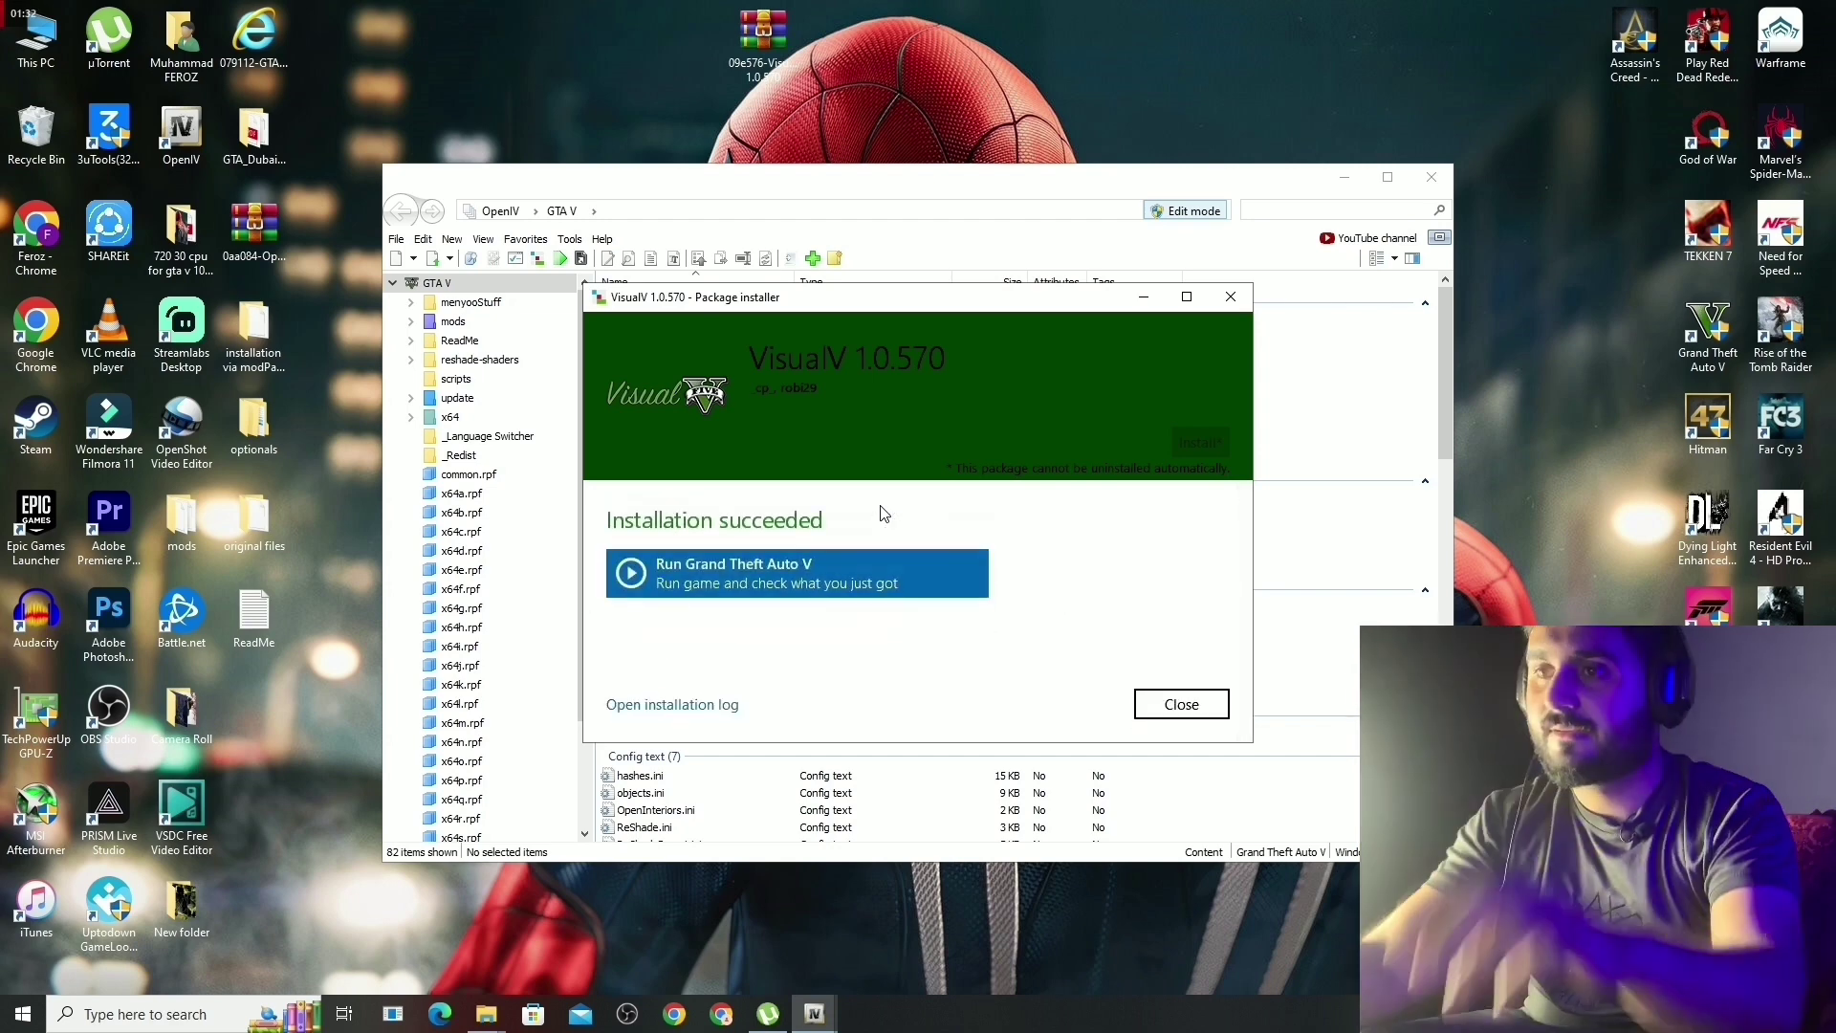
click(1178, 705)
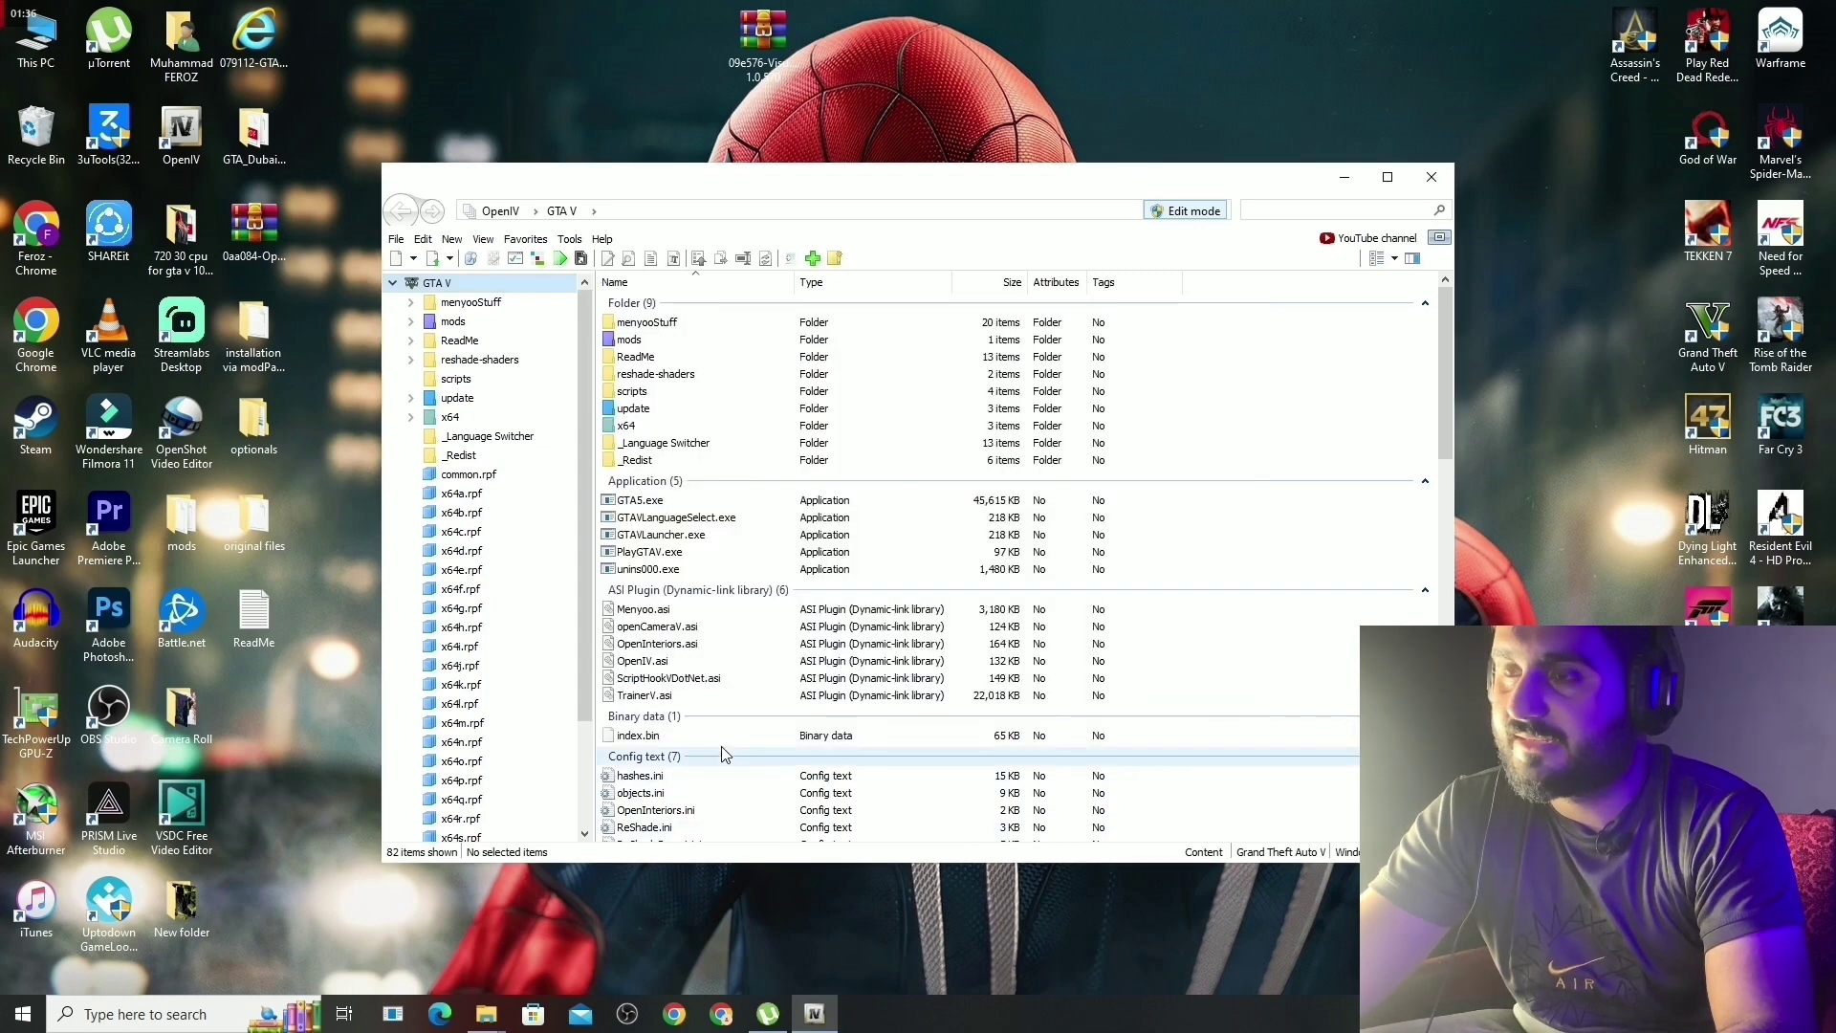
Open the Advanced motion blur folder inside the extracted optionals folder and turn on Edit mode in OpenIV.
double_click(273, 435)
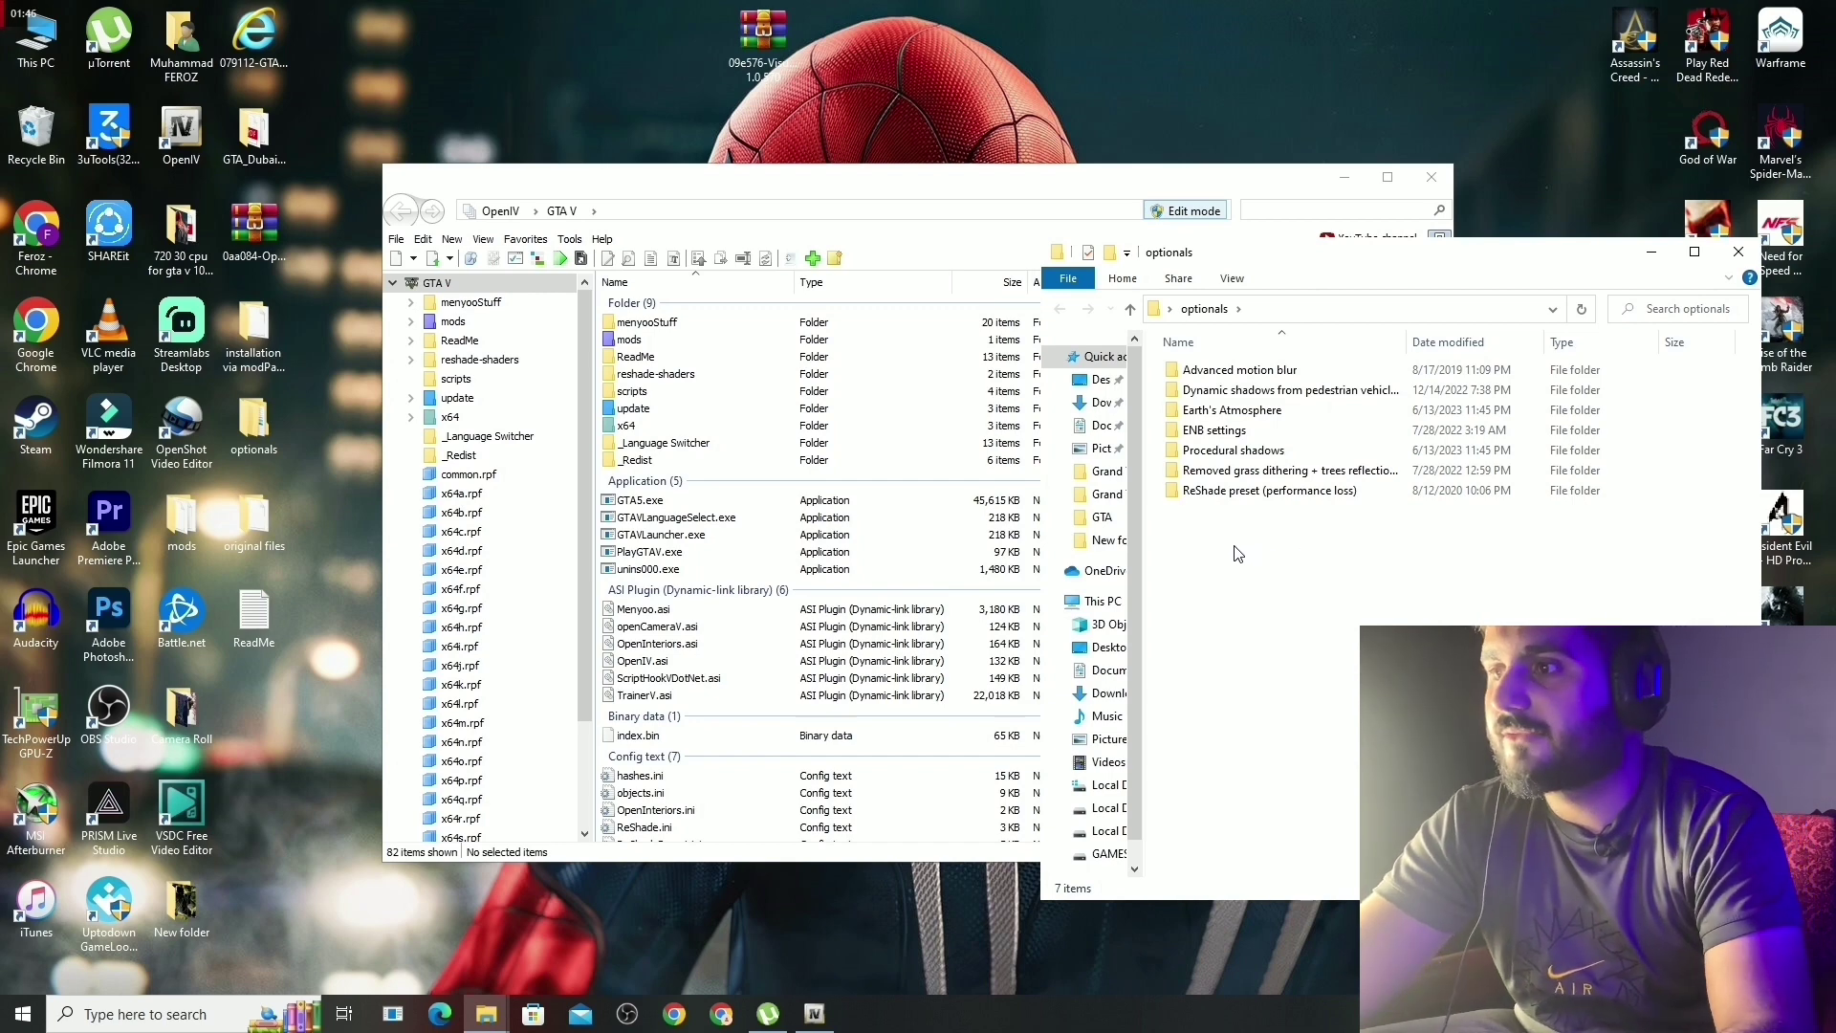
double_click(1240, 371)
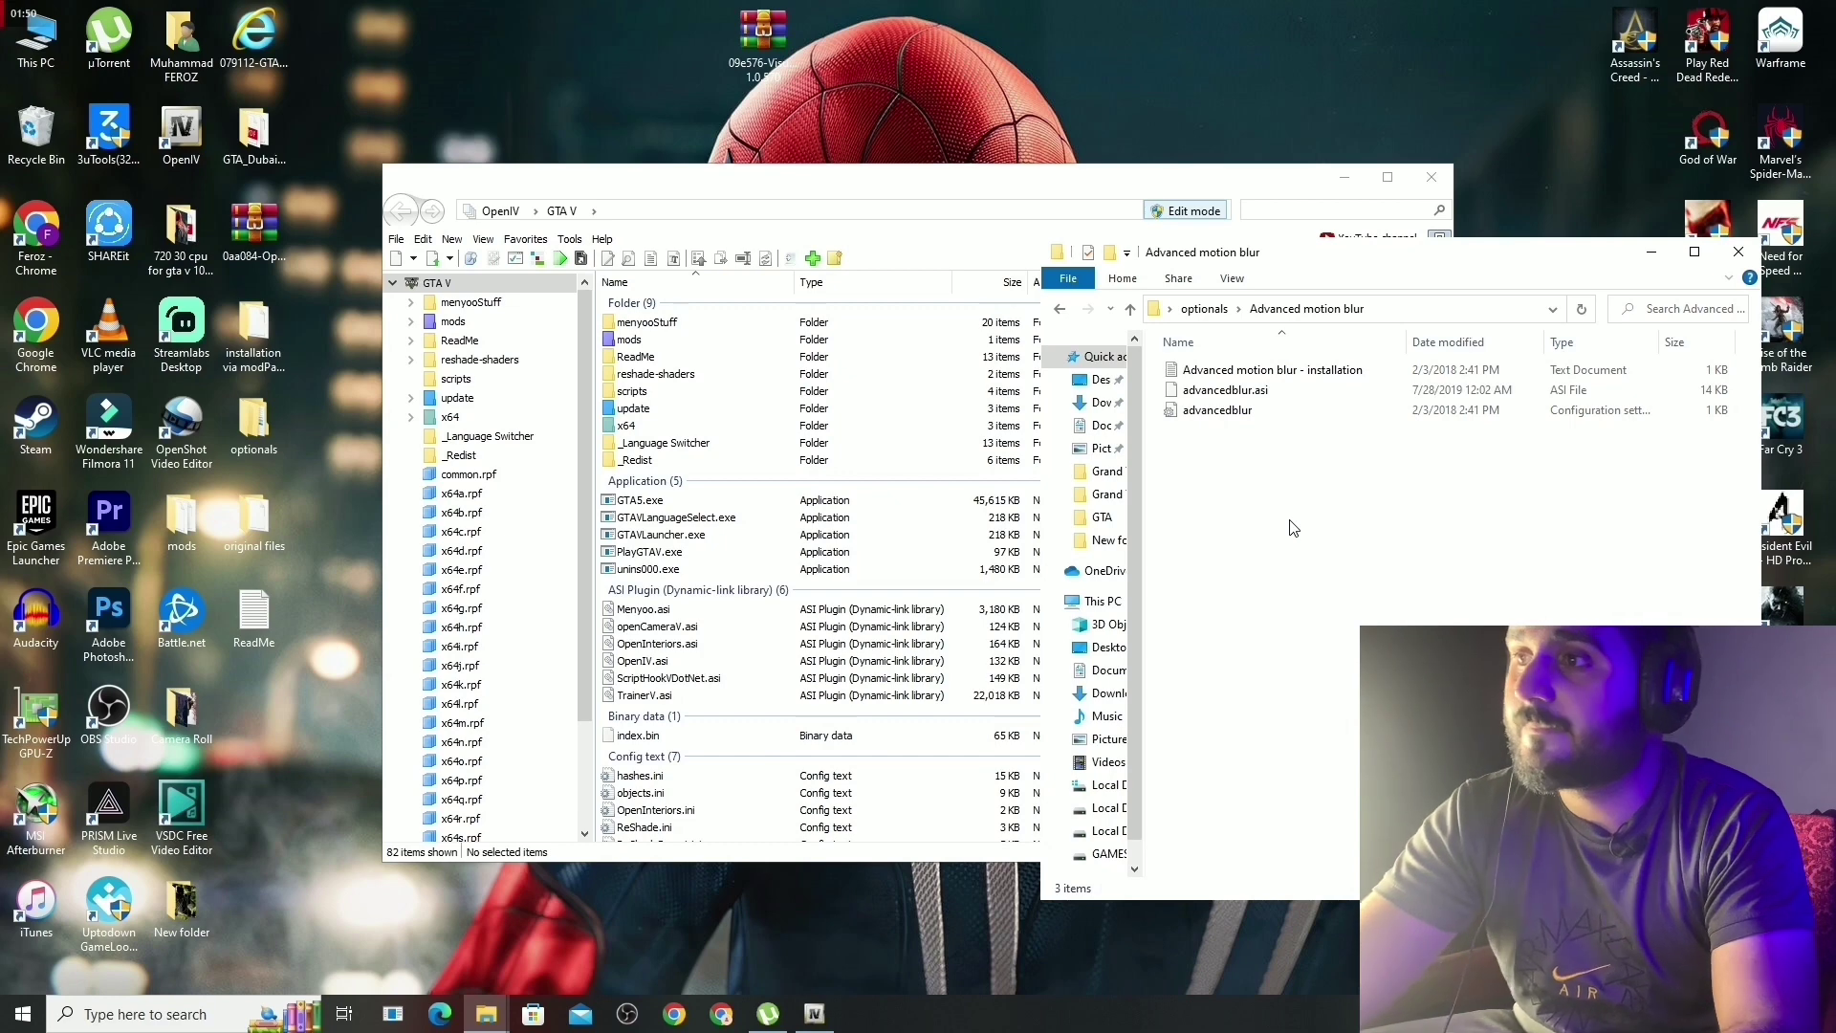
click(1105, 172)
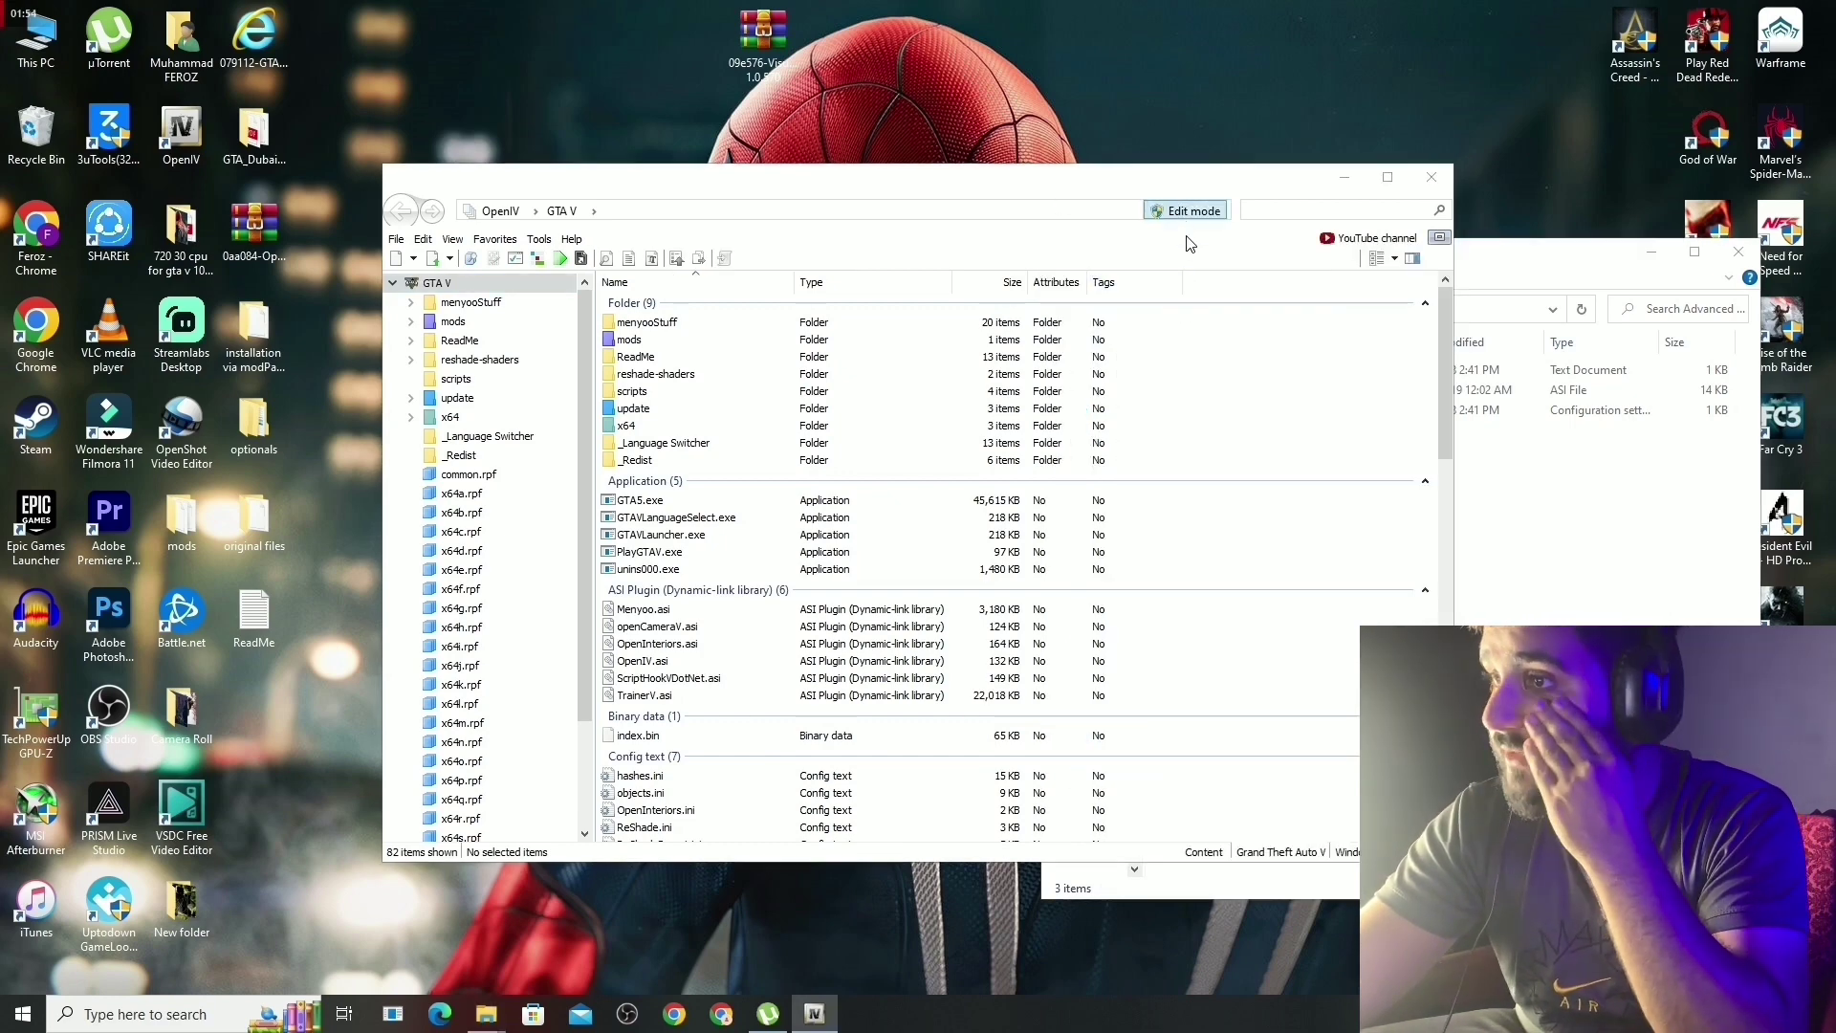
click(1186, 210)
click(1043, 571)
Add advancedblur.asi and the advancedblur configuration file to the GTA V root folder, then return to the optionals folder.
click(1483, 304)
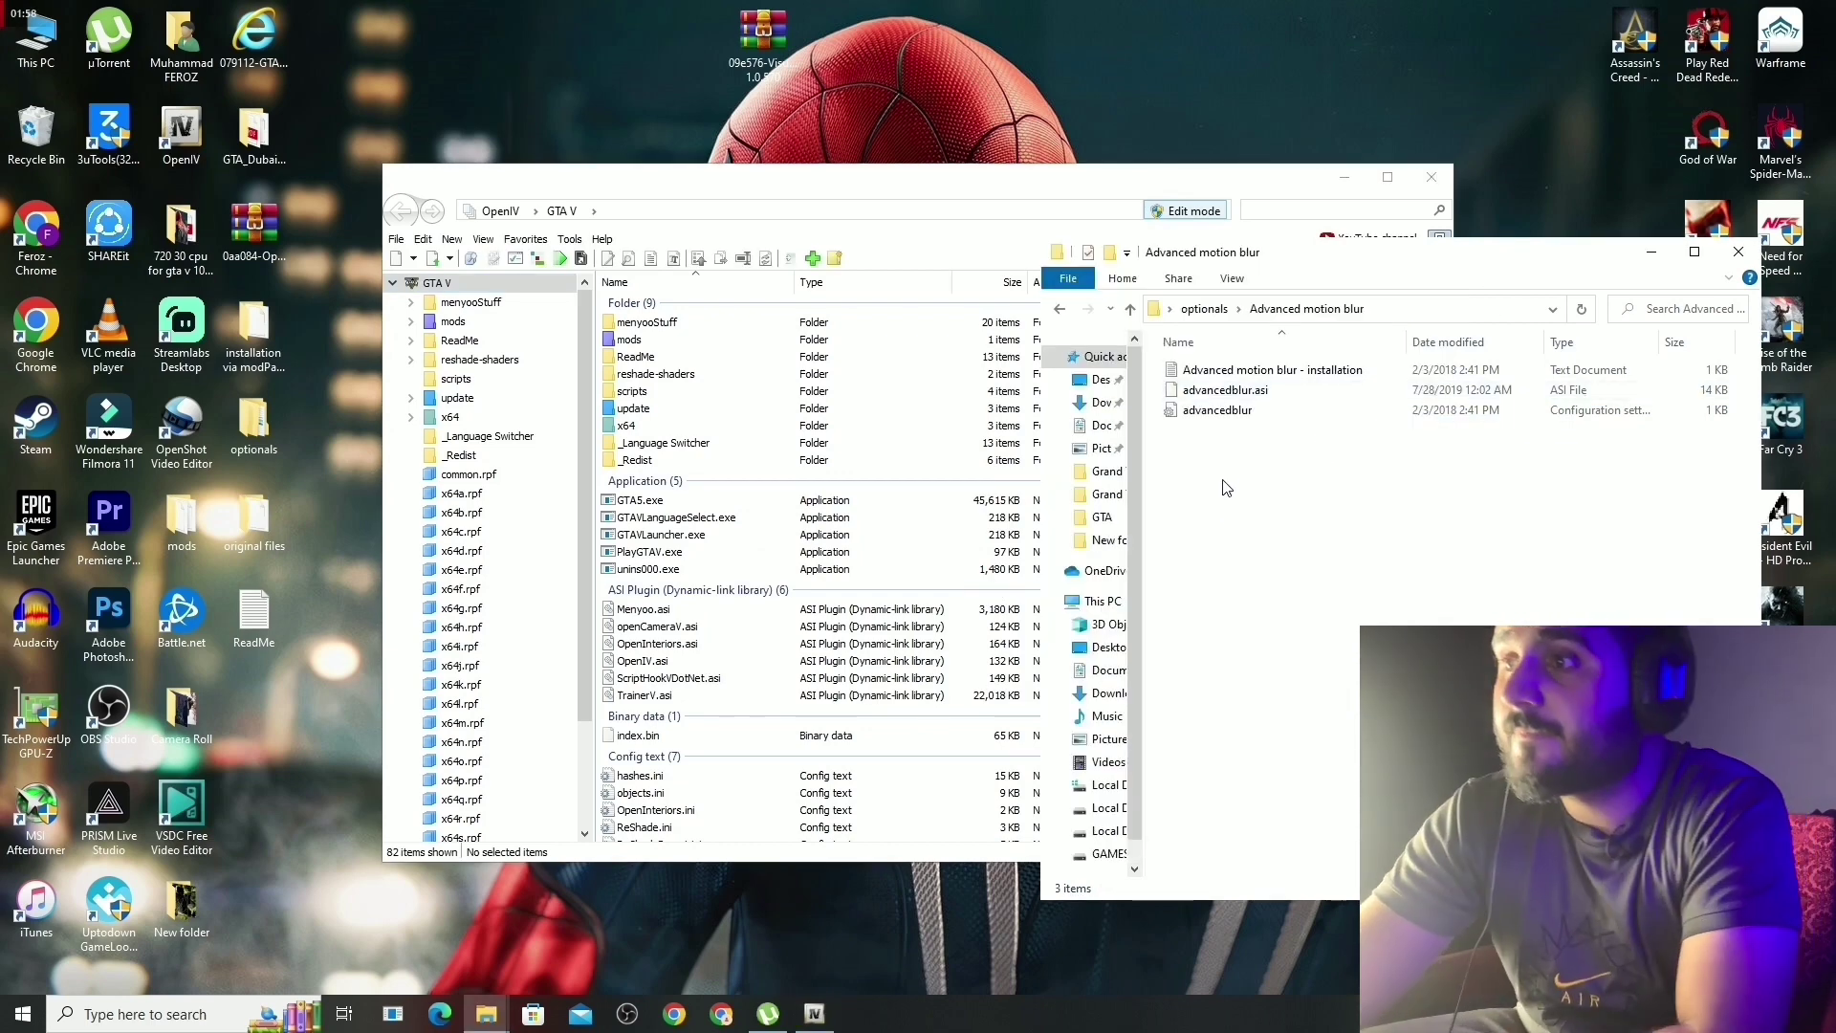
drag(1227, 488, 865, 528)
key(BackSpace)
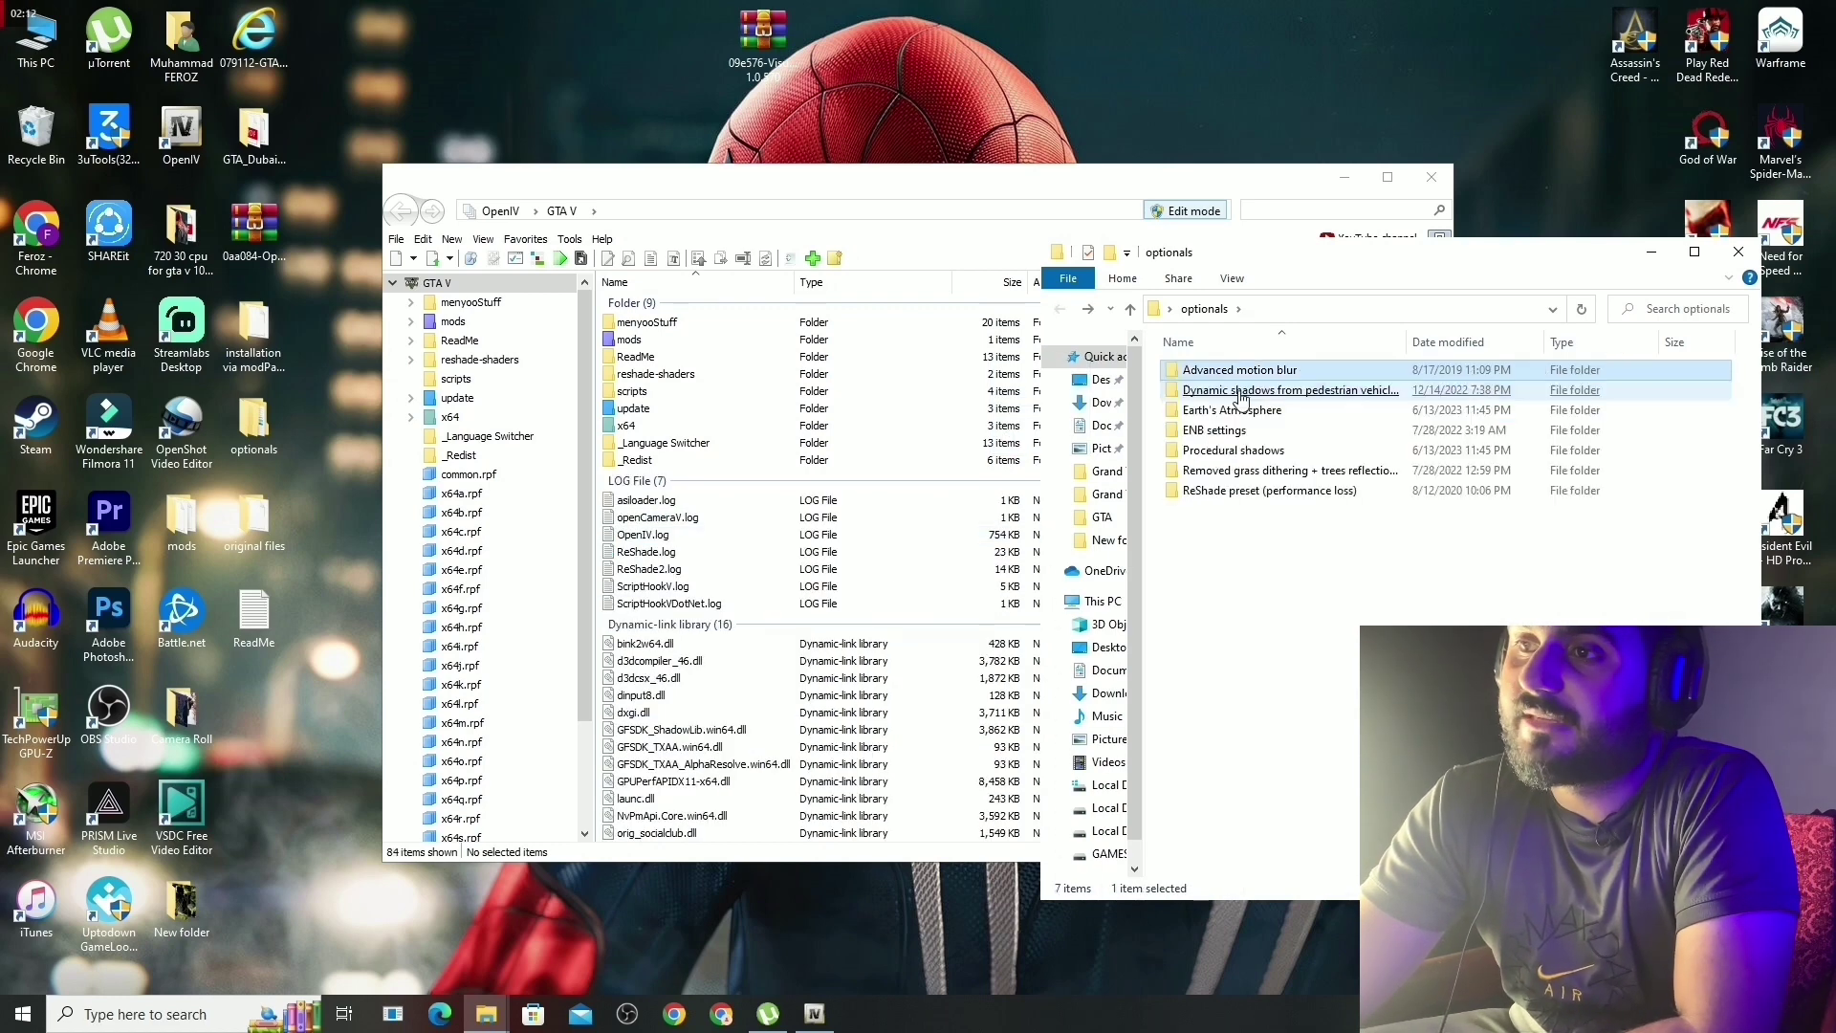
Add shadows.asi and the shadows configuration file from the pedestrian vehicles dynamic shadows folder to the GTA V root folder.
double_click(1241, 392)
drag(1230, 476, 1233, 373)
drag(1212, 371, 910, 542)
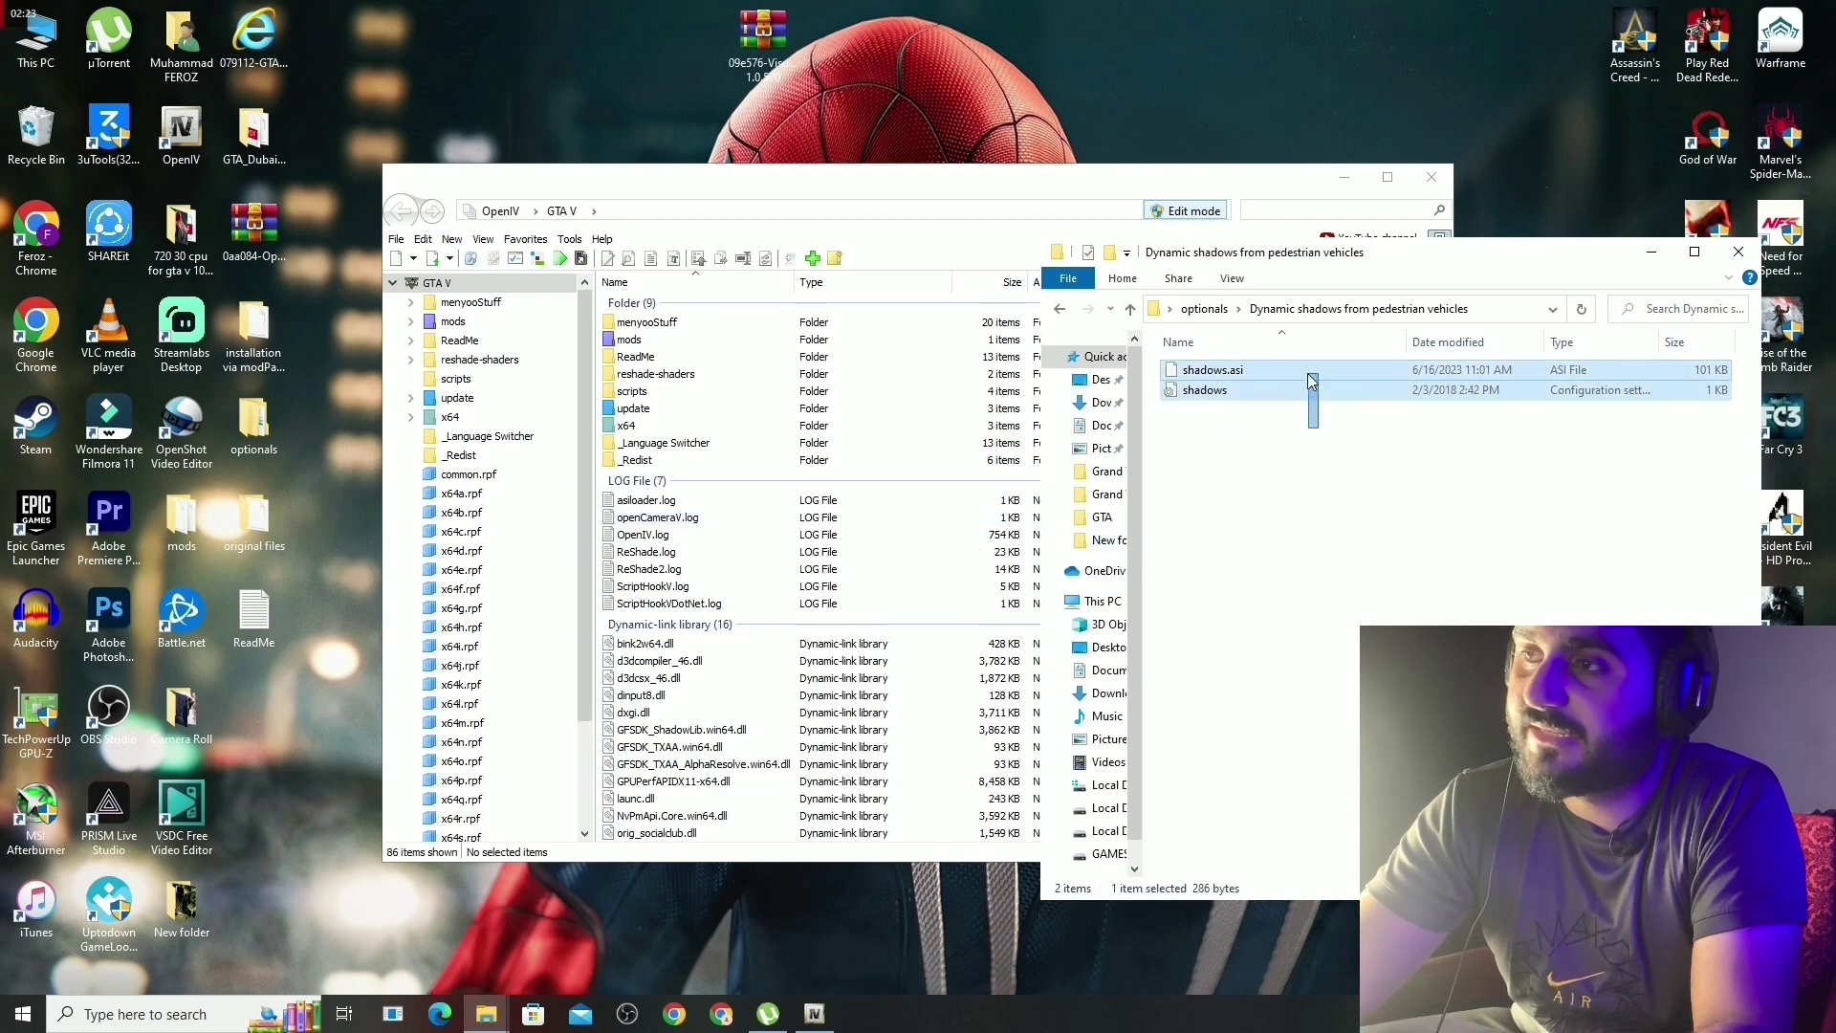
drag(1307, 373, 813, 543)
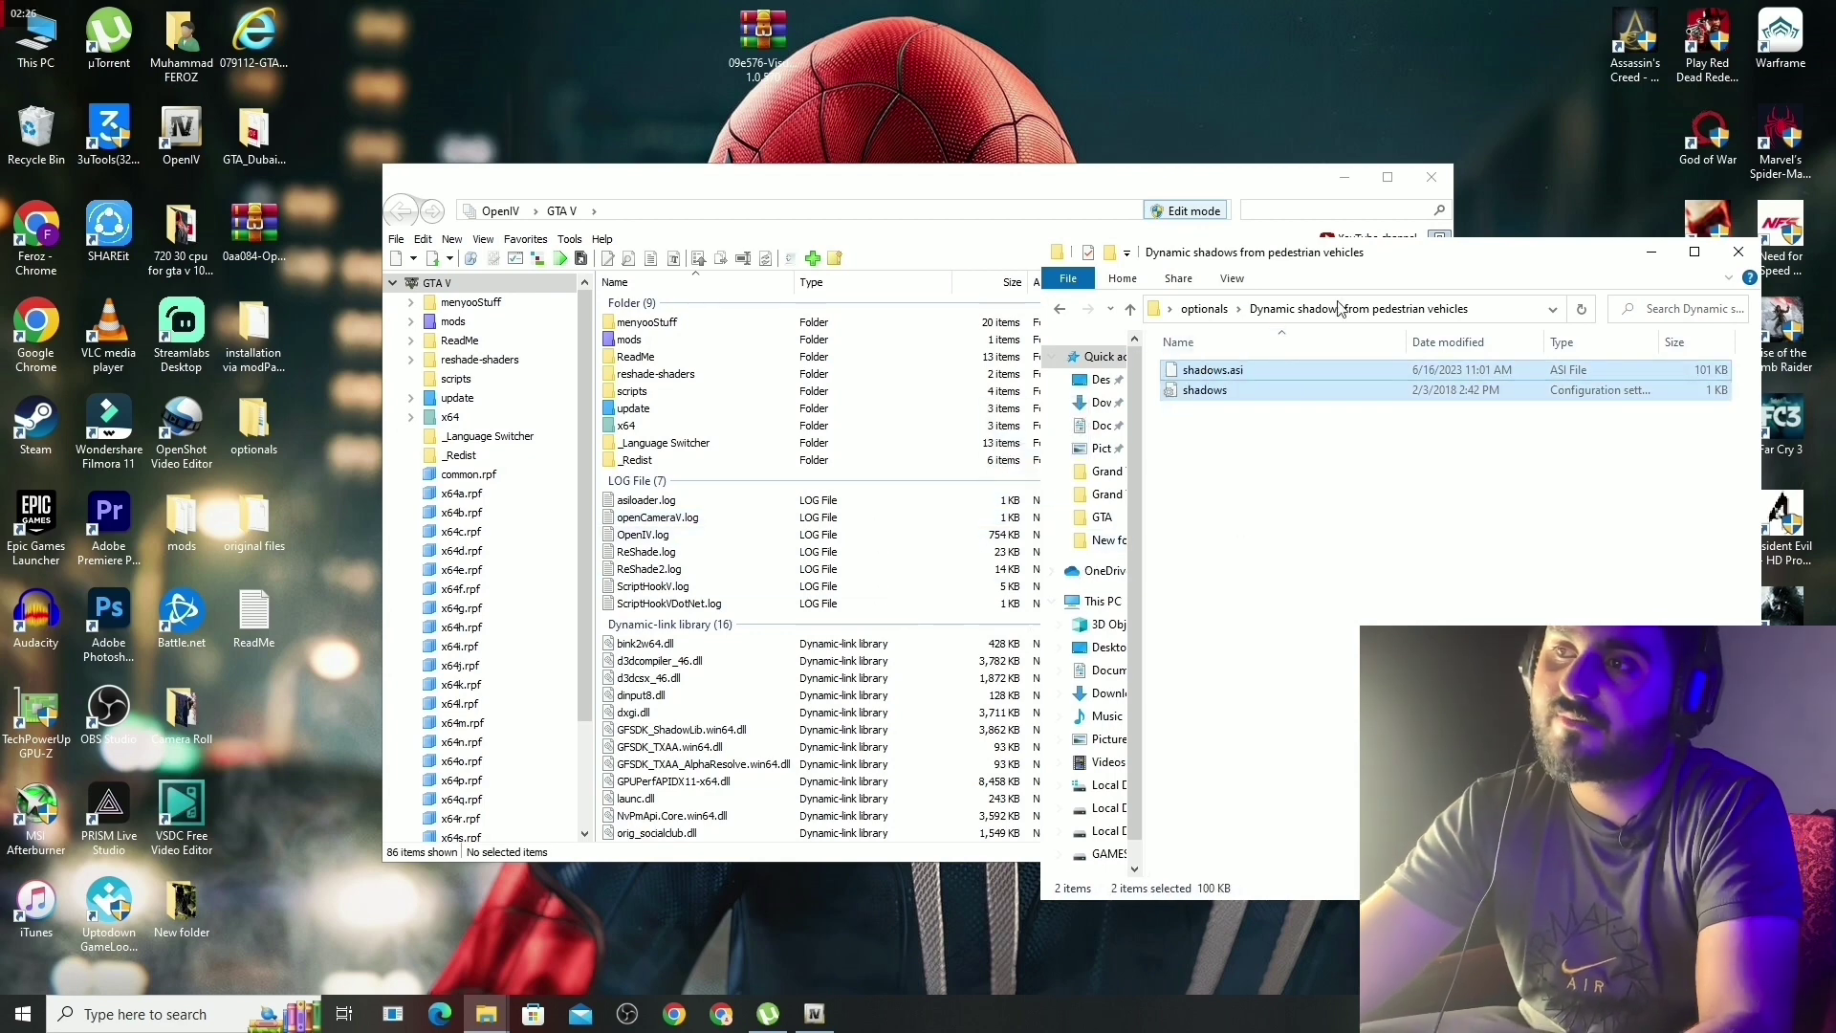
drag(1356, 396, 985, 501)
drag(648, 651, 650, 658)
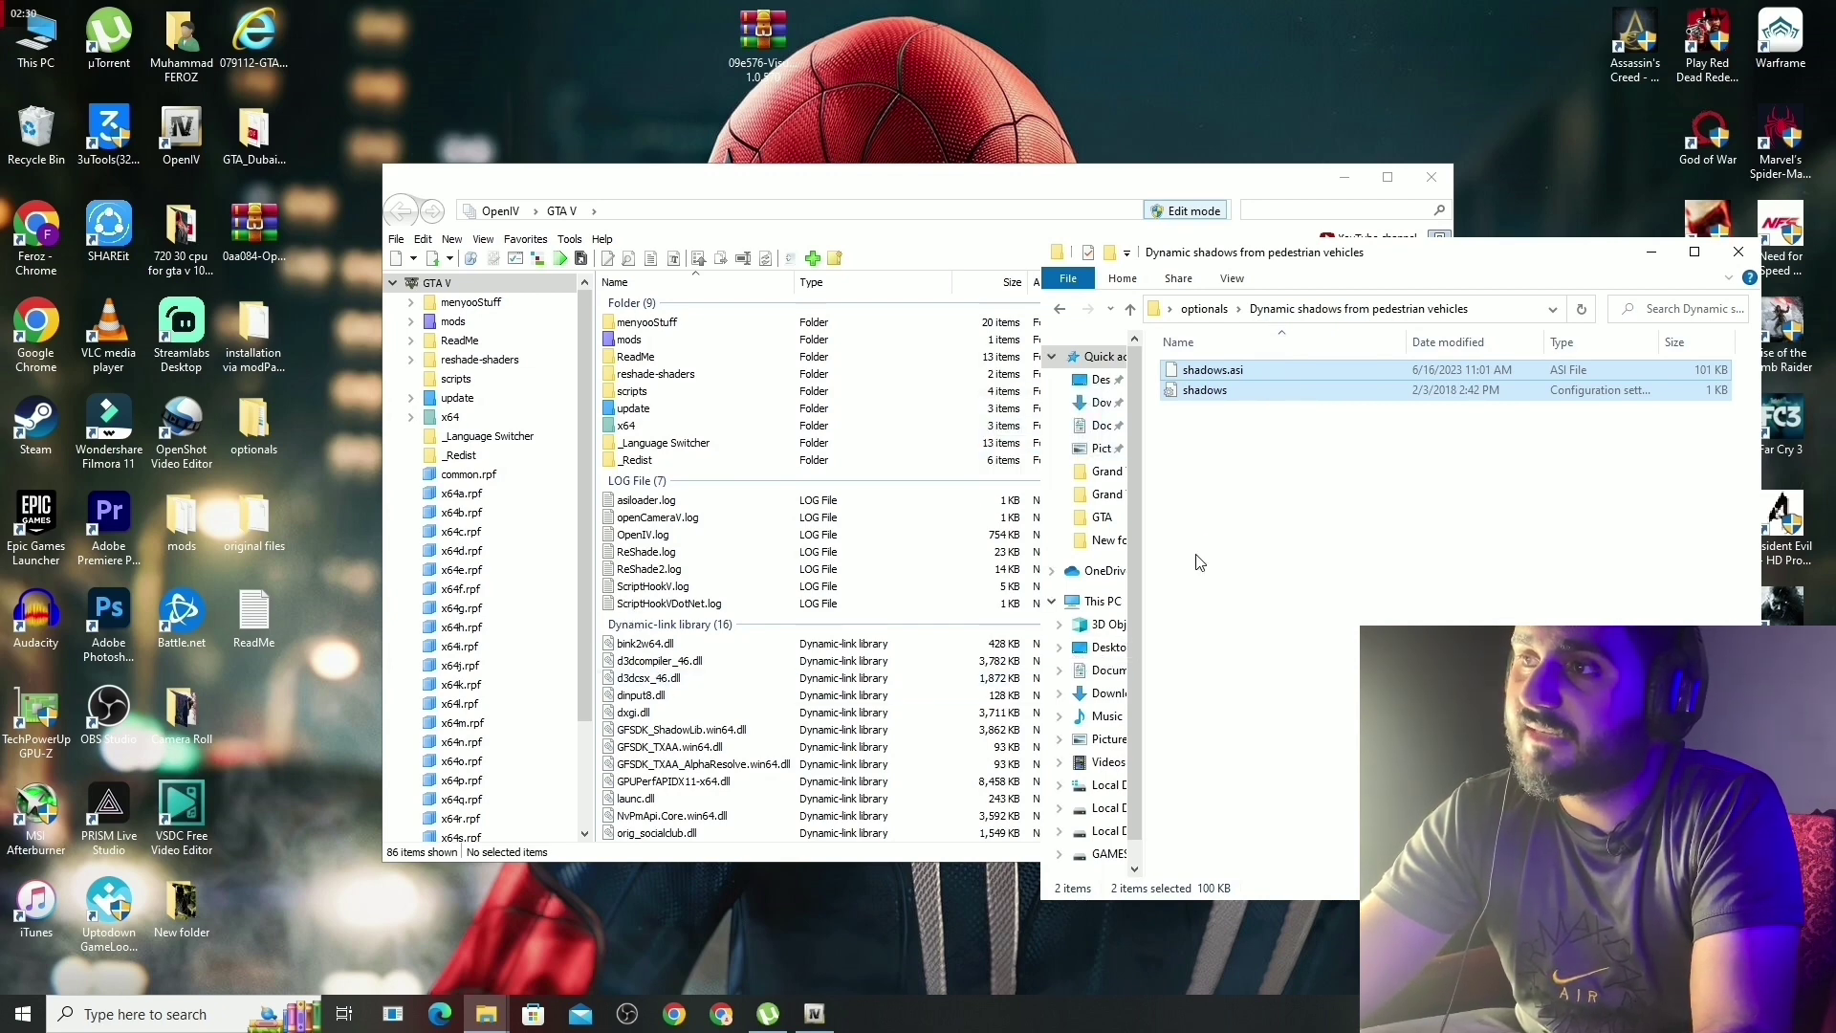
drag(1275, 385, 775, 550)
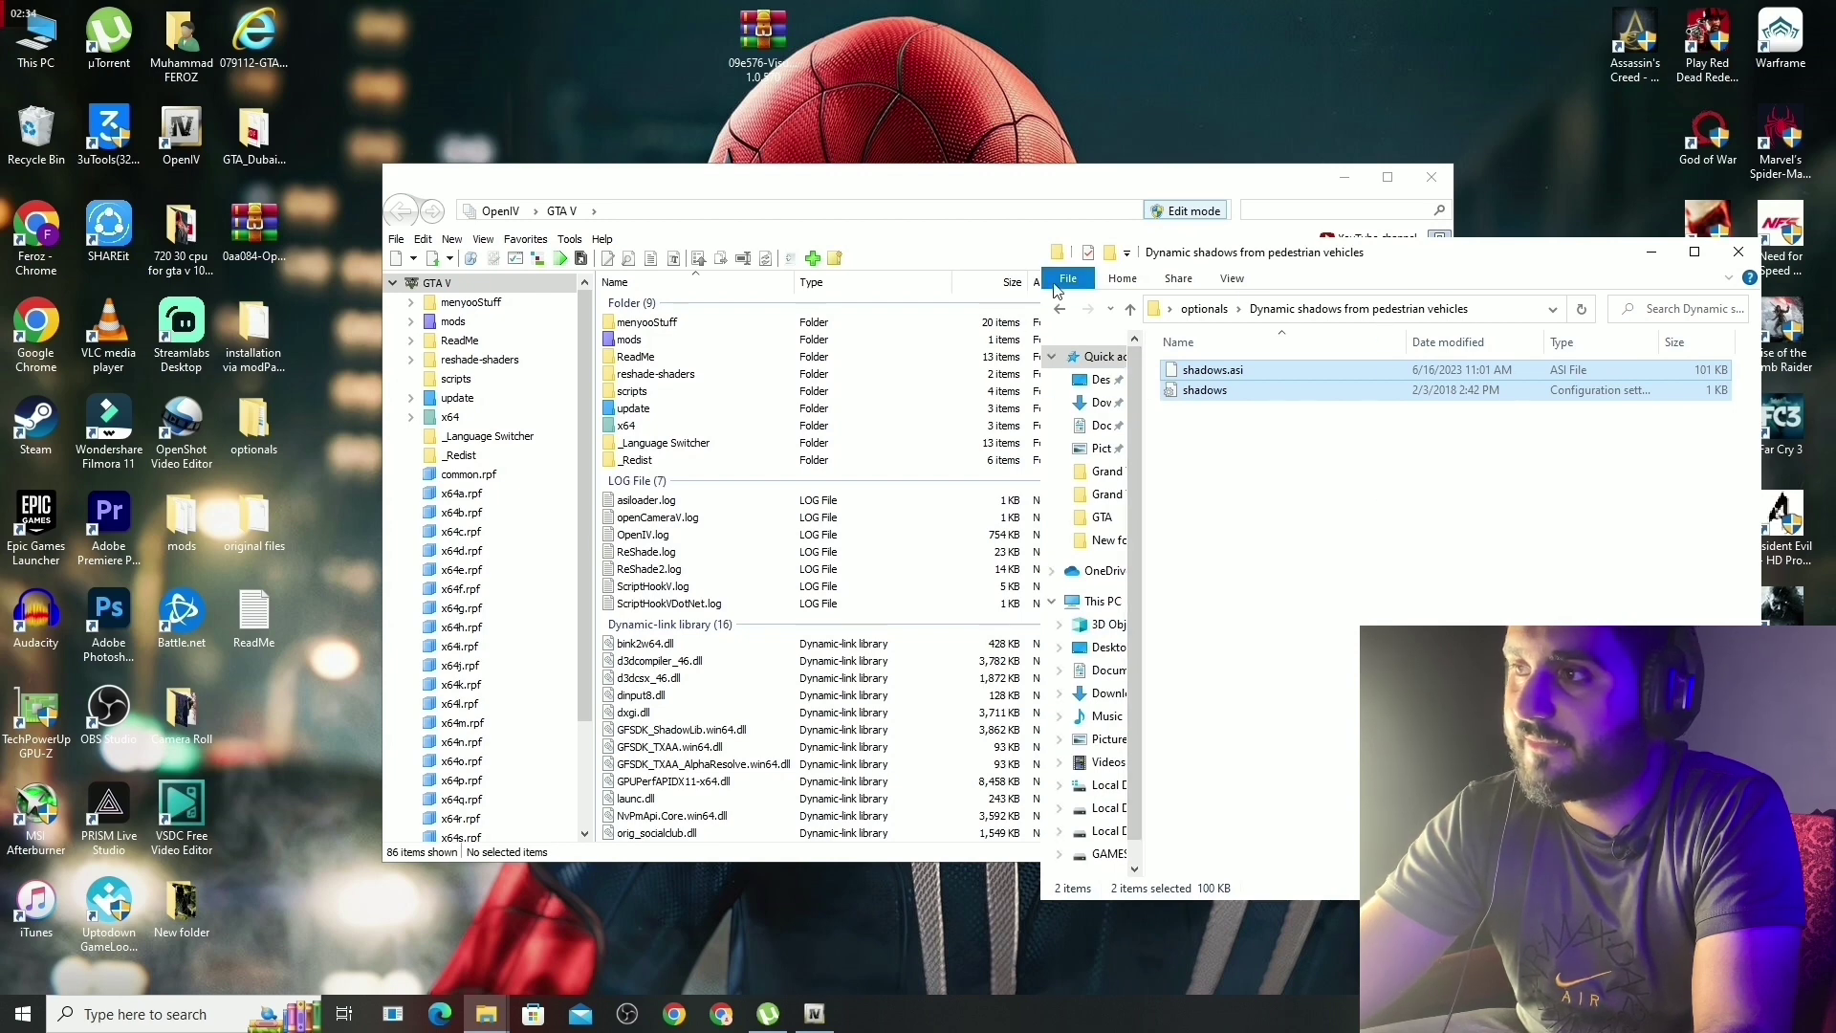
Add atmosphere.asi and the atmosphere configuration file from the Earth's Atmosphere optionals folder to the GTA V root folder.
click(1064, 313)
double_click(1220, 409)
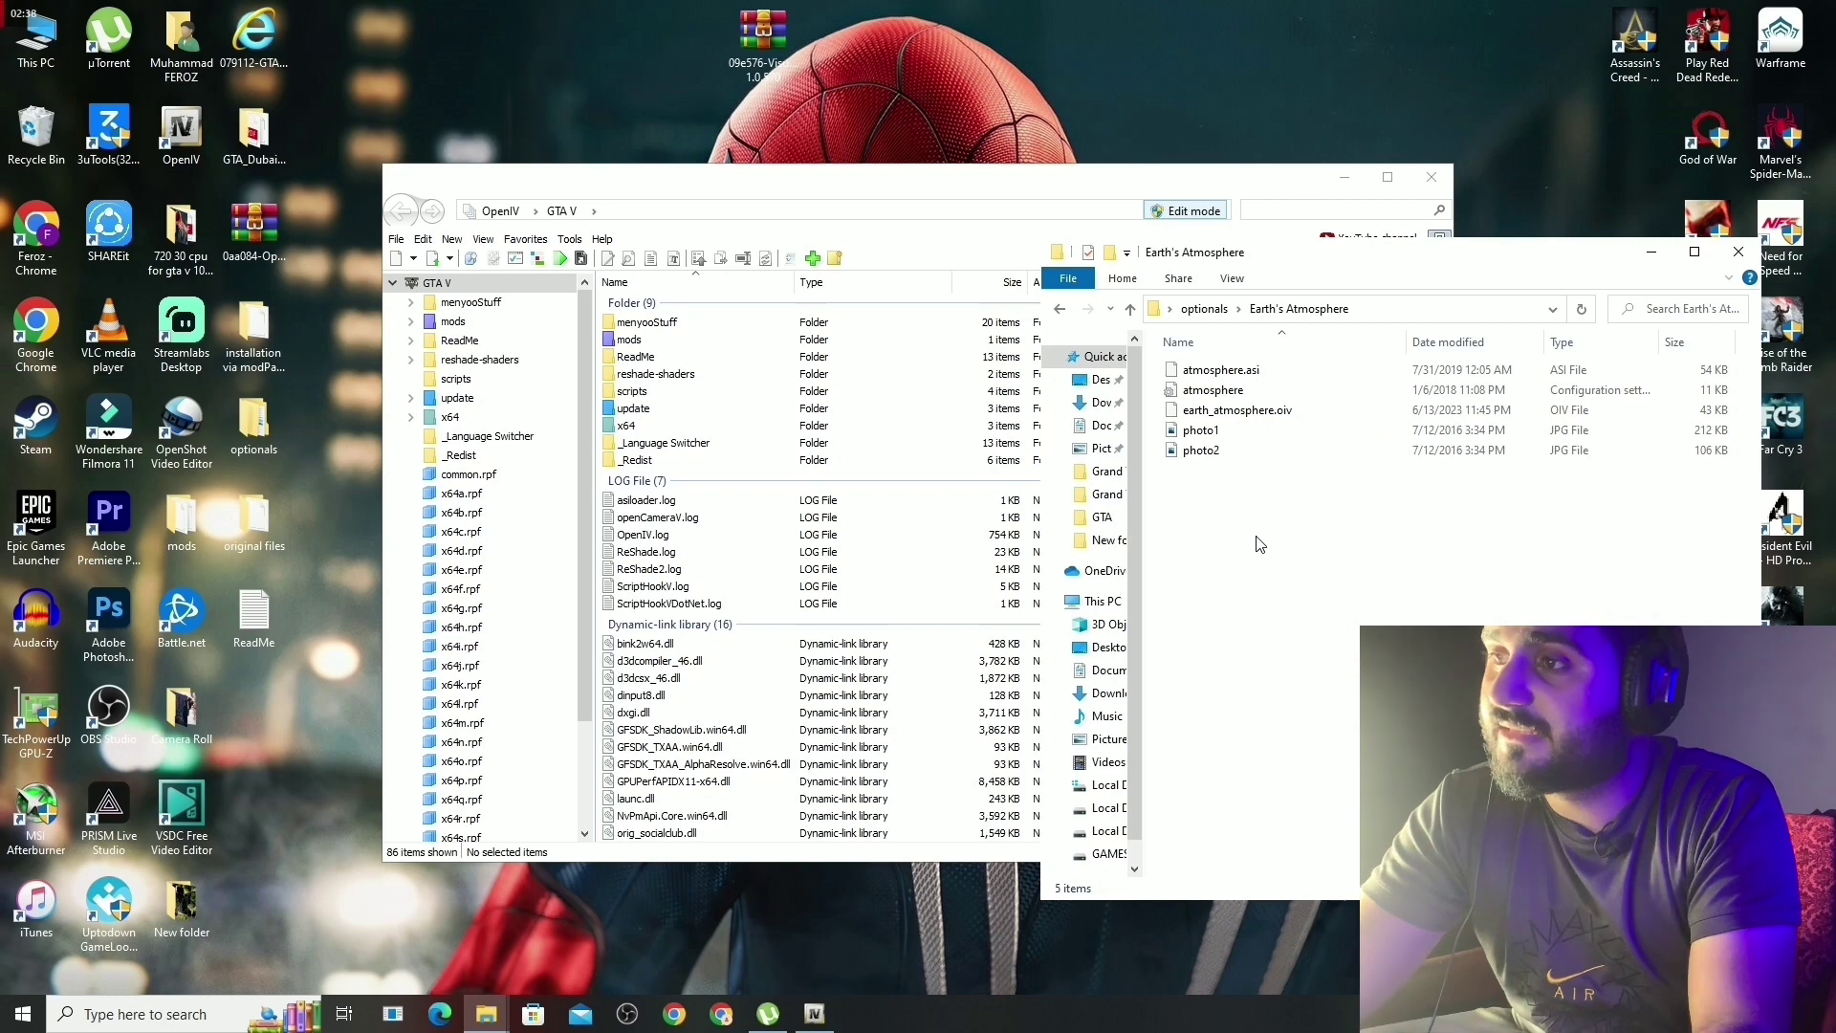
click(1234, 370)
shift+click(1233, 391)
drag(1240, 392, 705, 526)
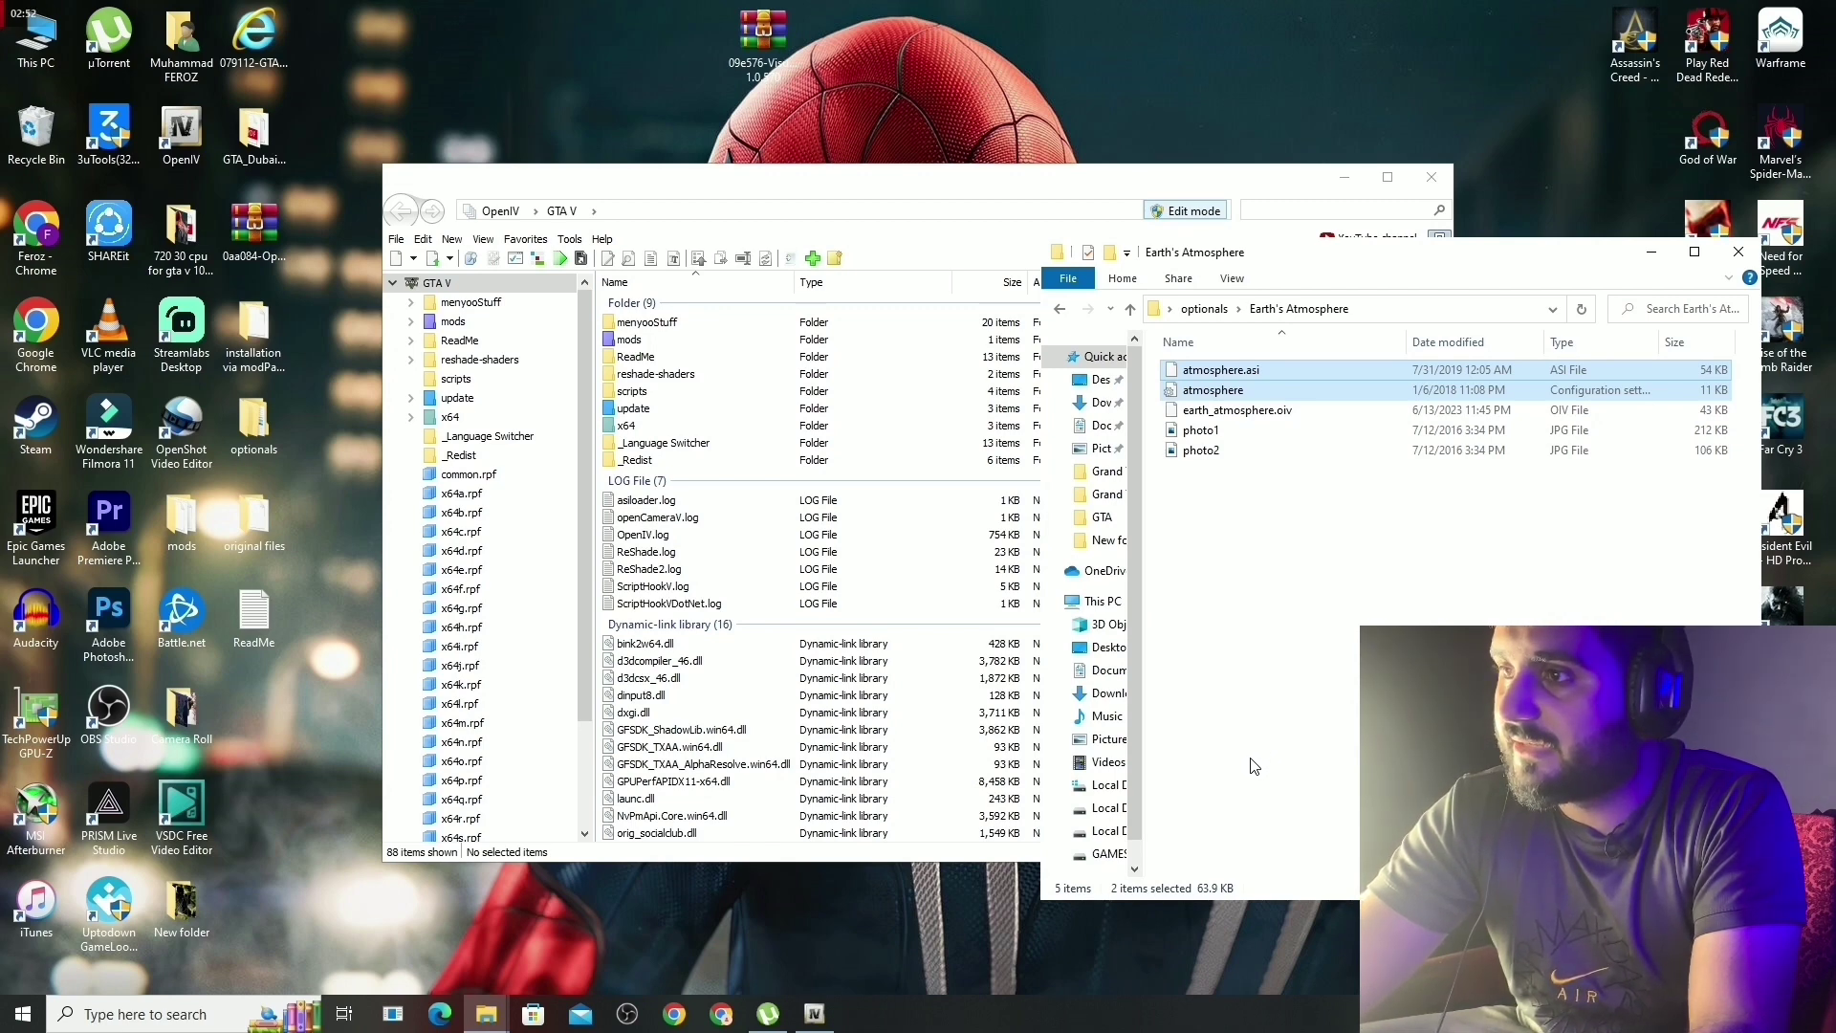
Install the earth_atmosphere.oiv package into the "mods" folder and close the package installer.
drag(1267, 410, 994, 450)
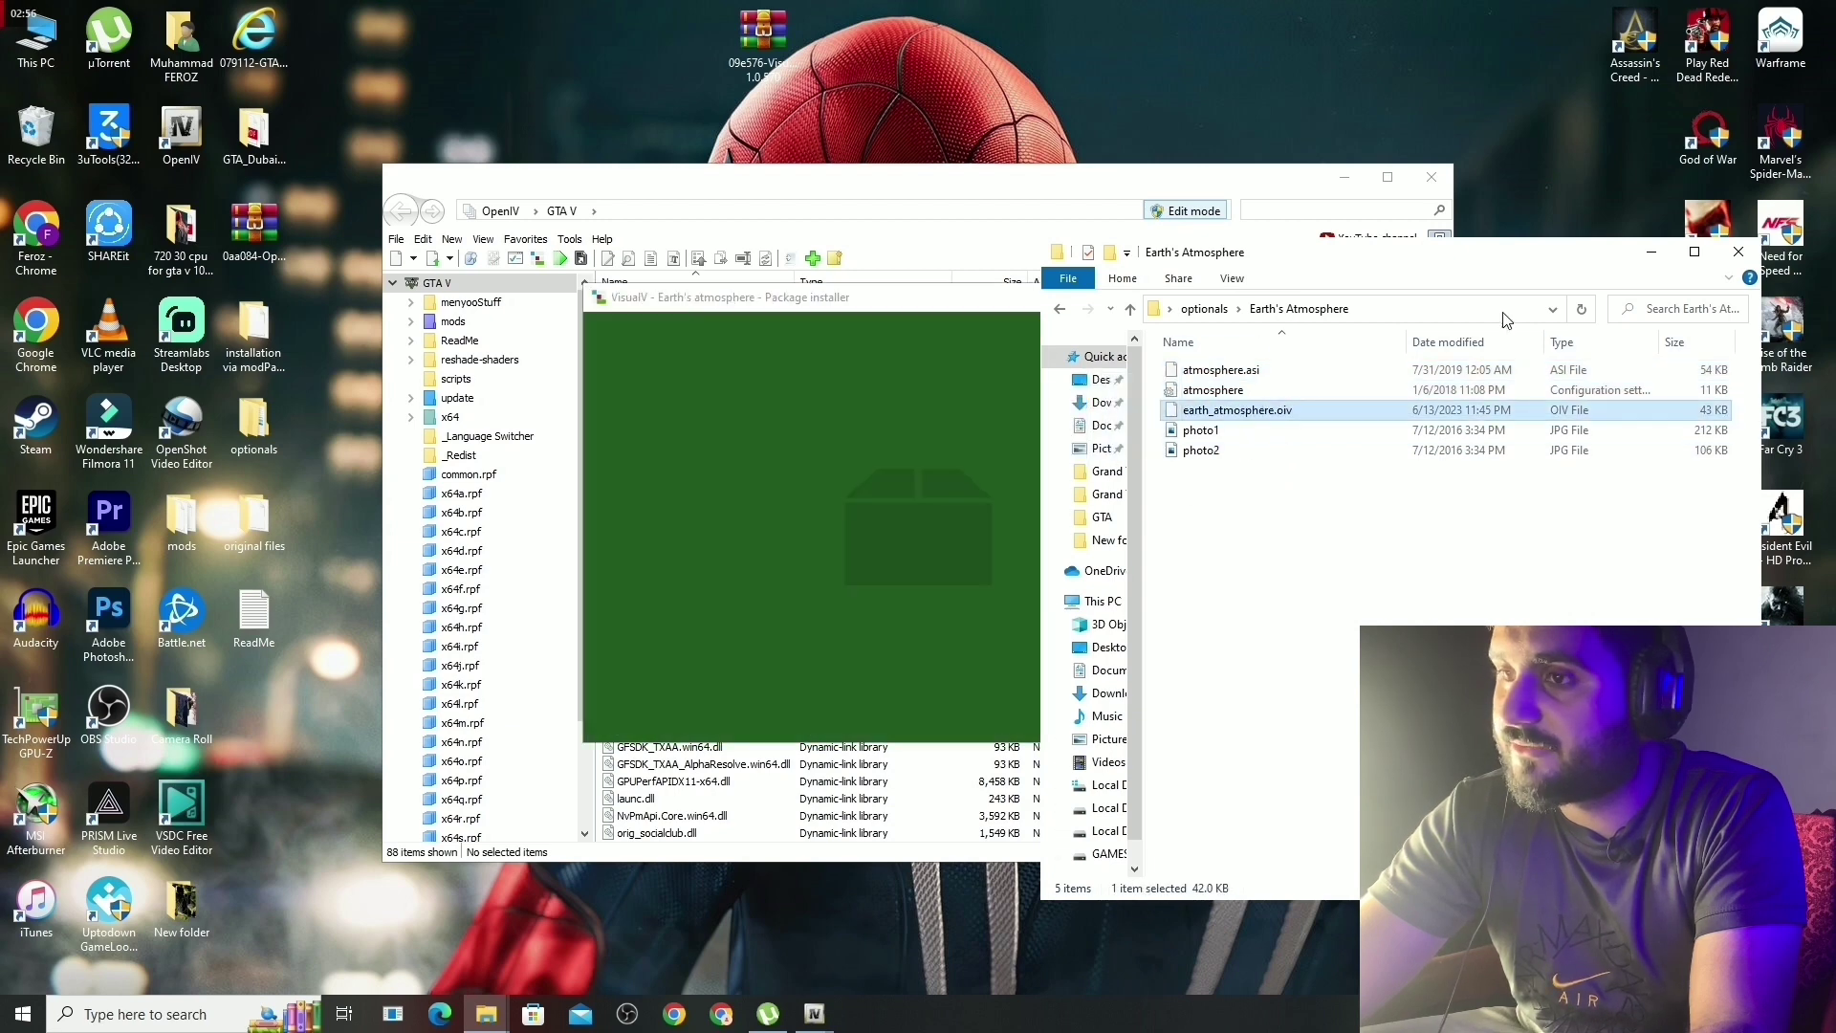
click(1651, 252)
click(1202, 441)
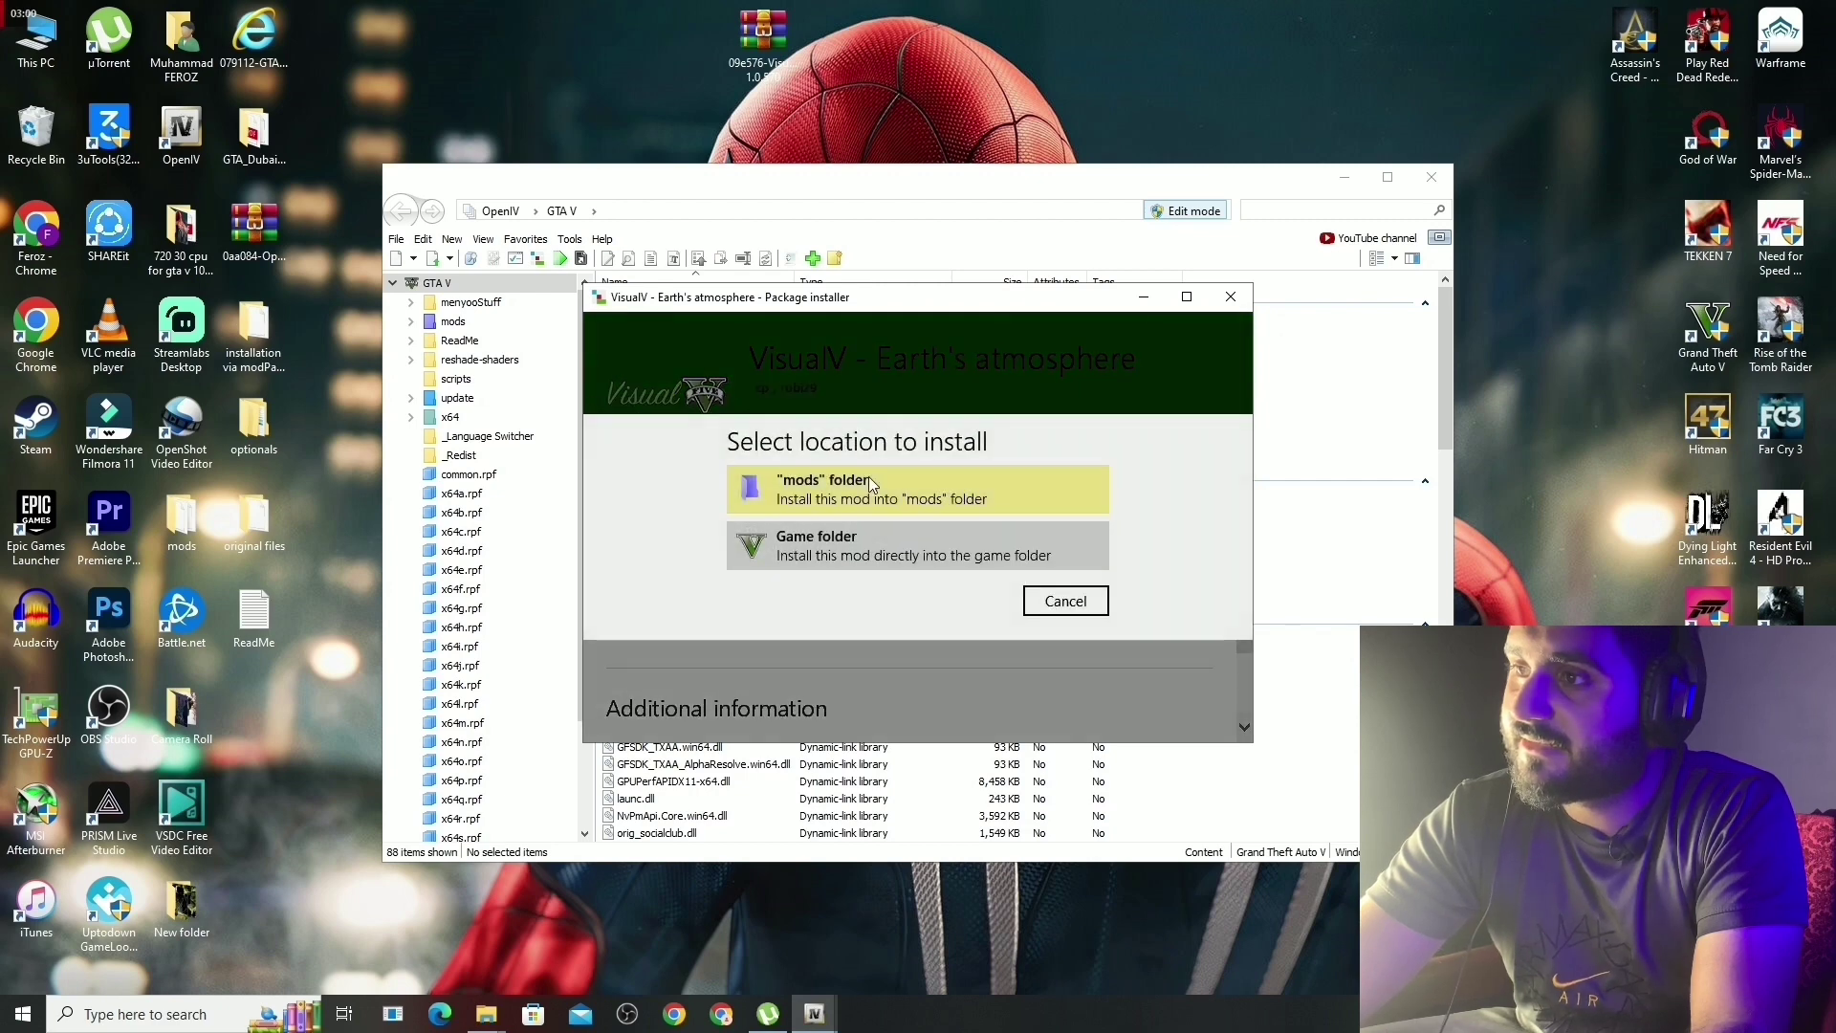
click(868, 476)
click(908, 595)
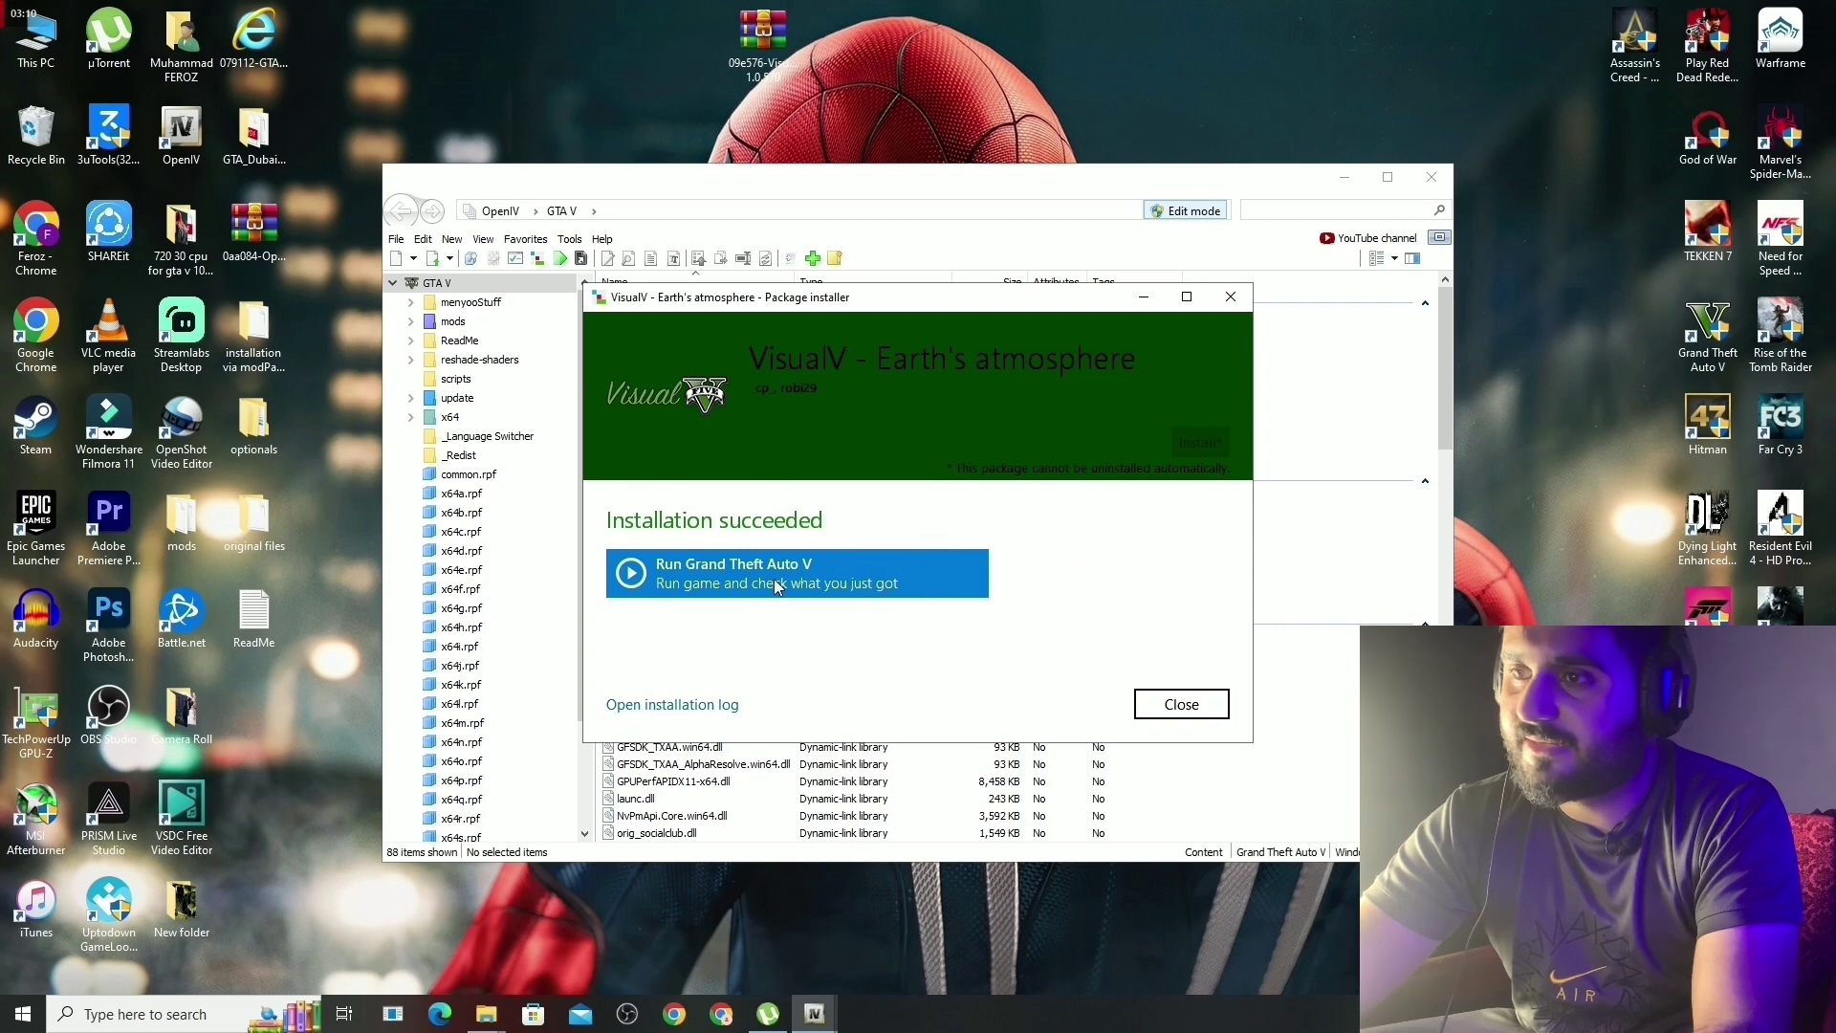
click(1182, 703)
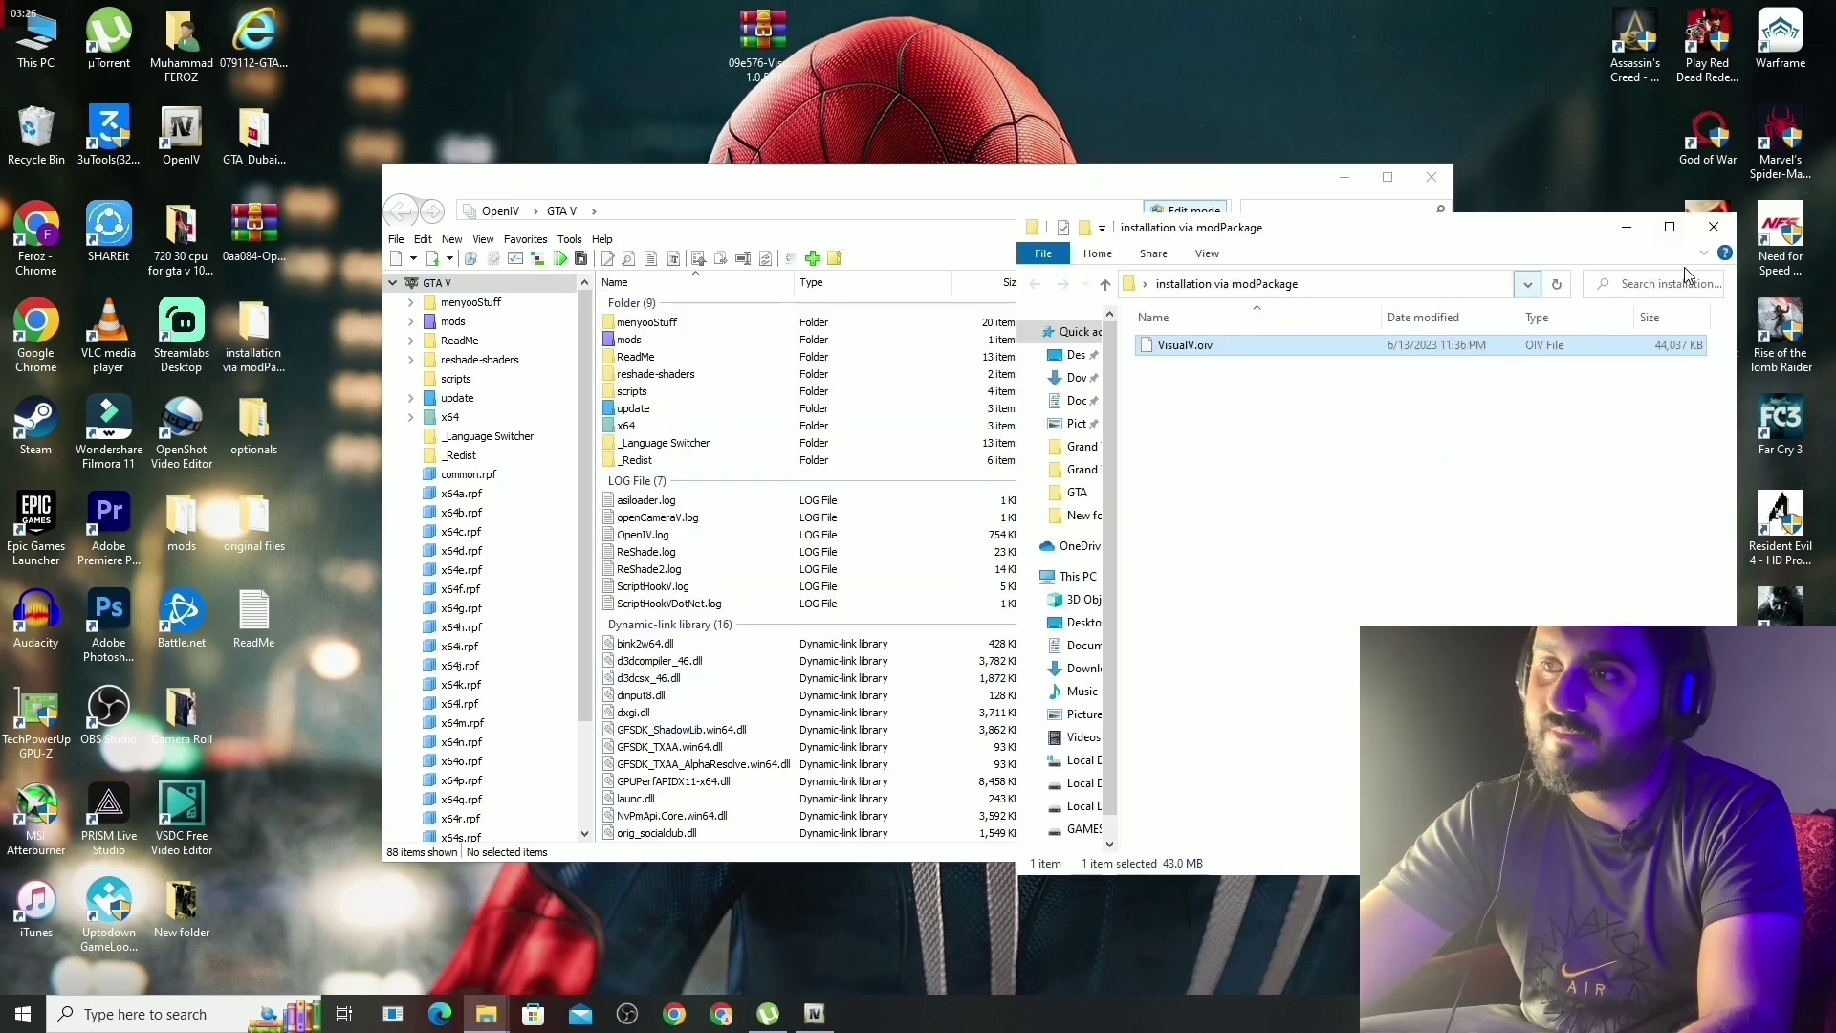
Add everything in the ENB settings optionals folder except heathaze and the installation text file to the GTA V root folder.
click(1714, 226)
double_click(255, 425)
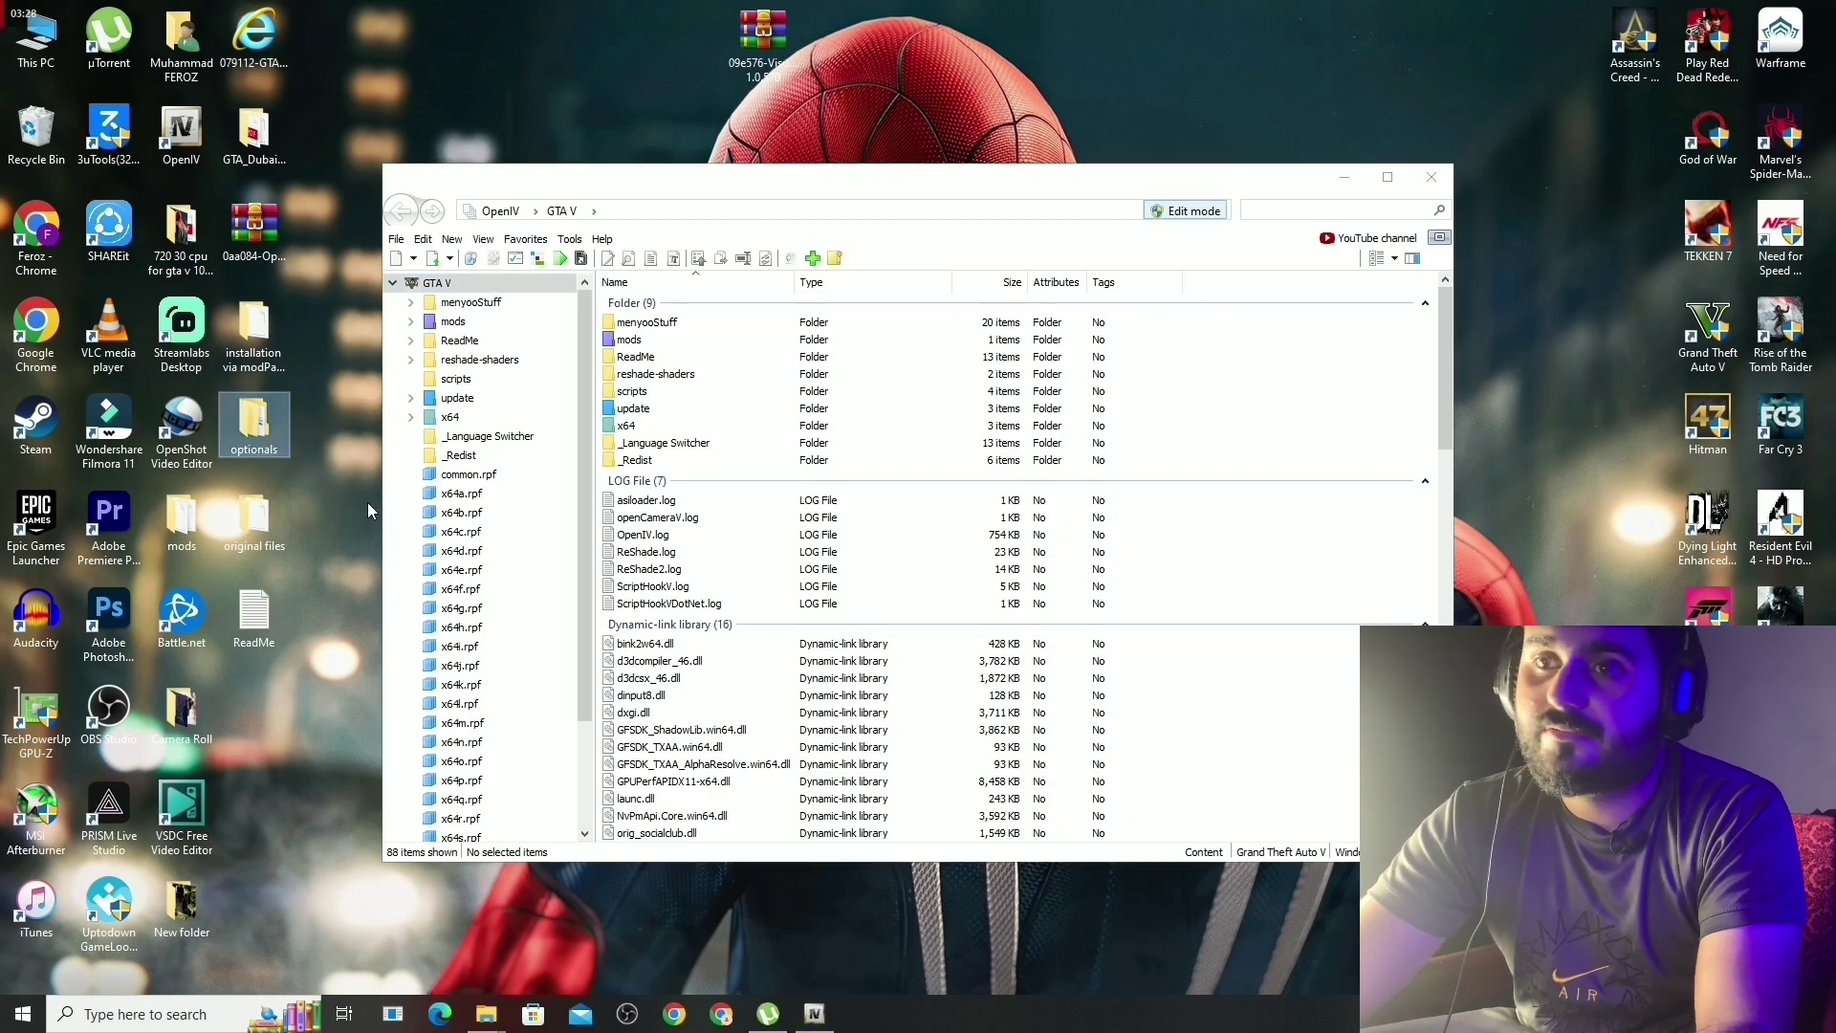
double_click(1210, 408)
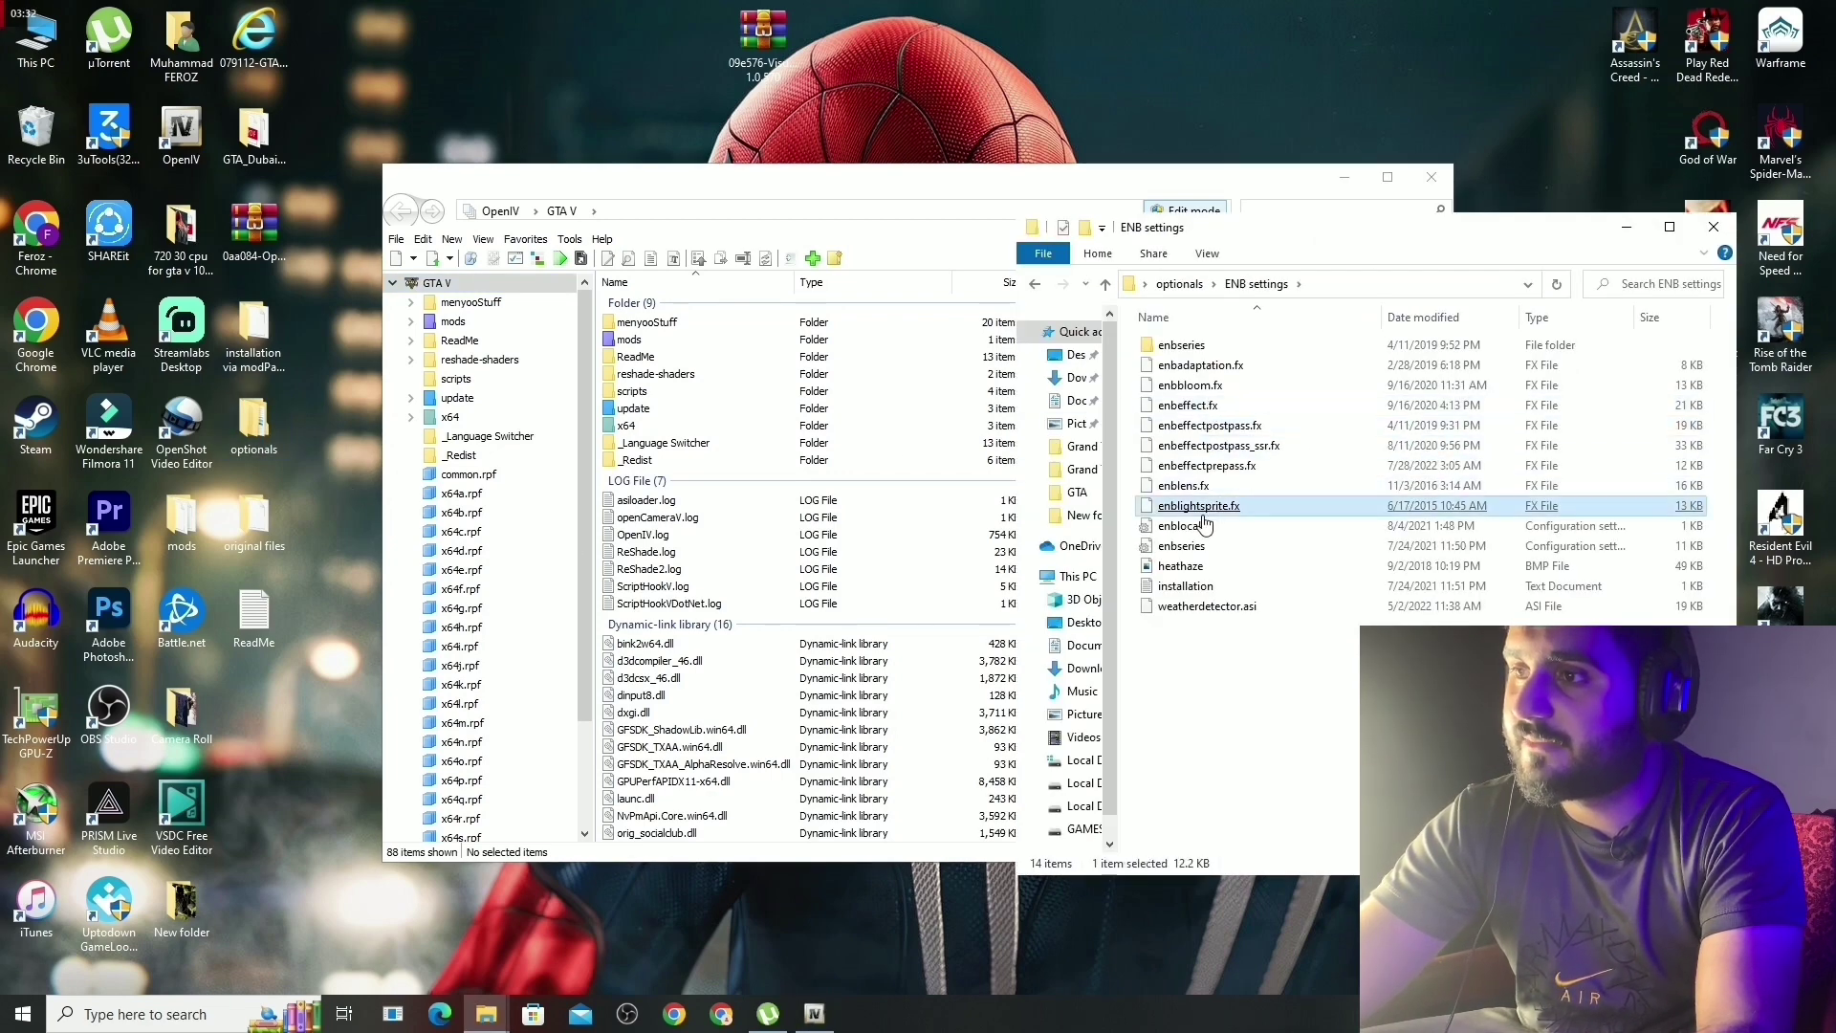
drag(1193, 664, 1247, 343)
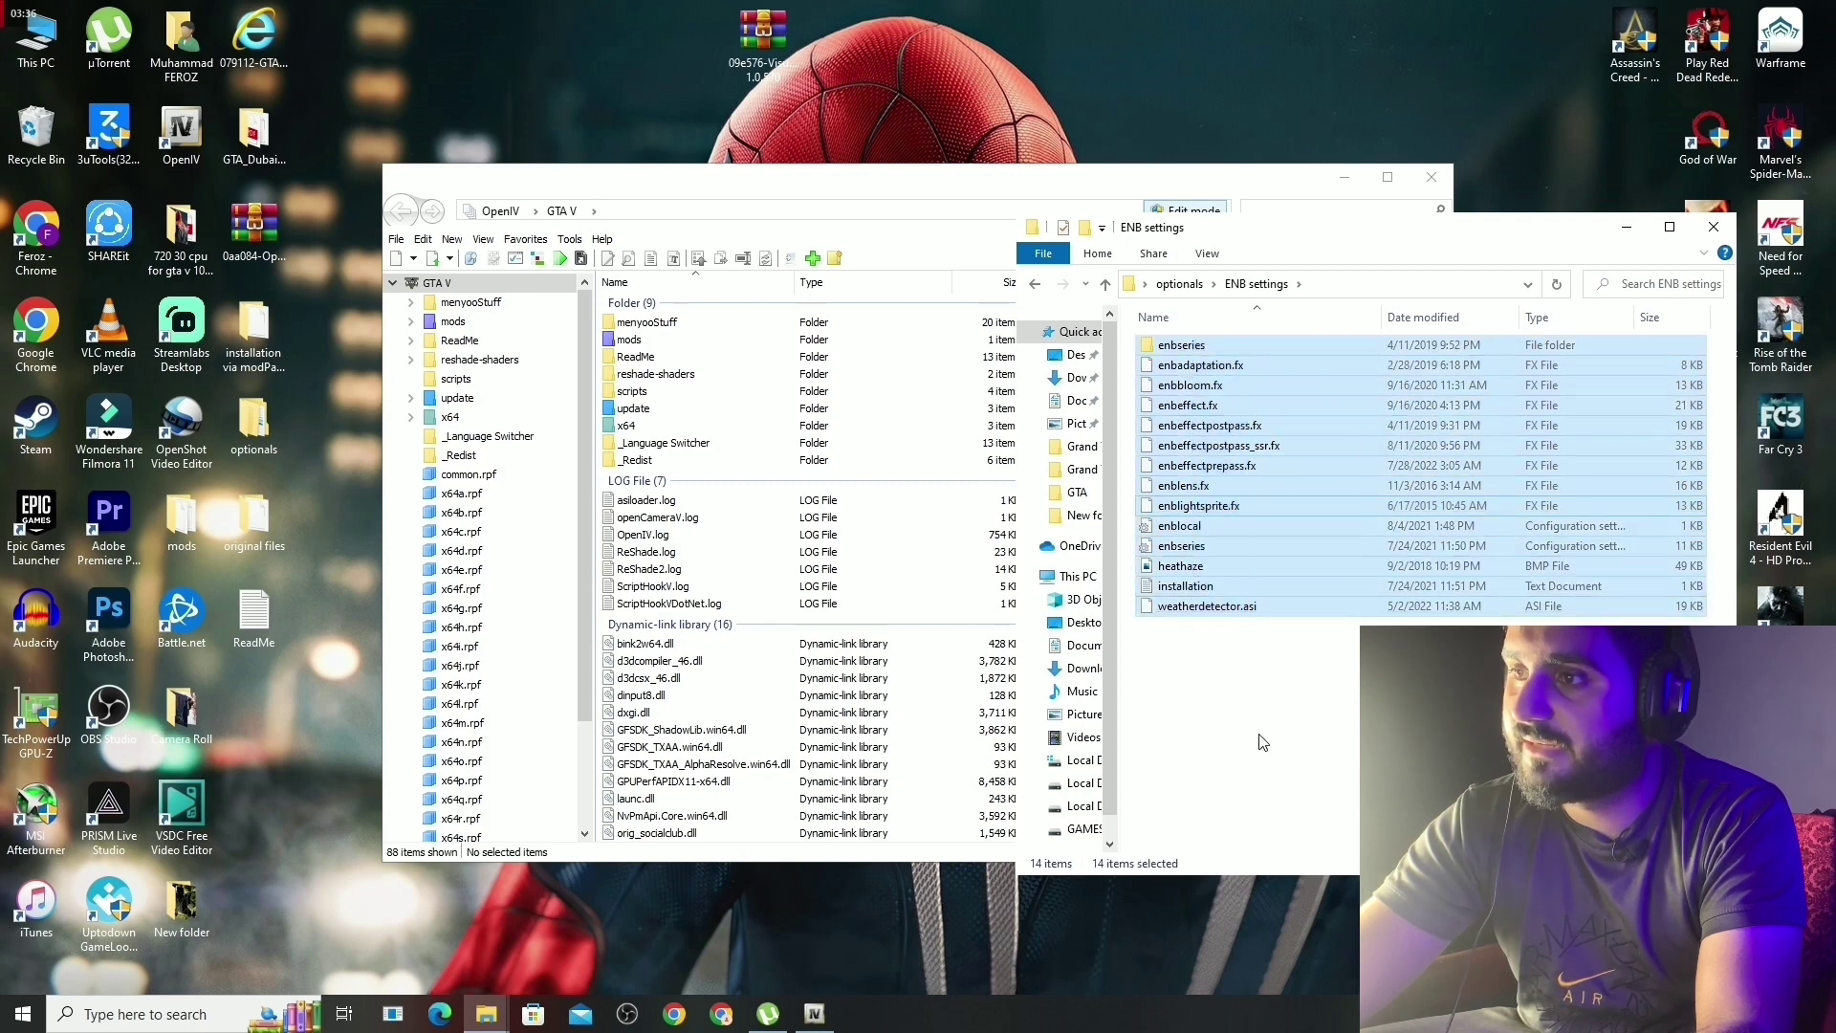
ctrl+click(1230, 587)
ctrl+click(1230, 566)
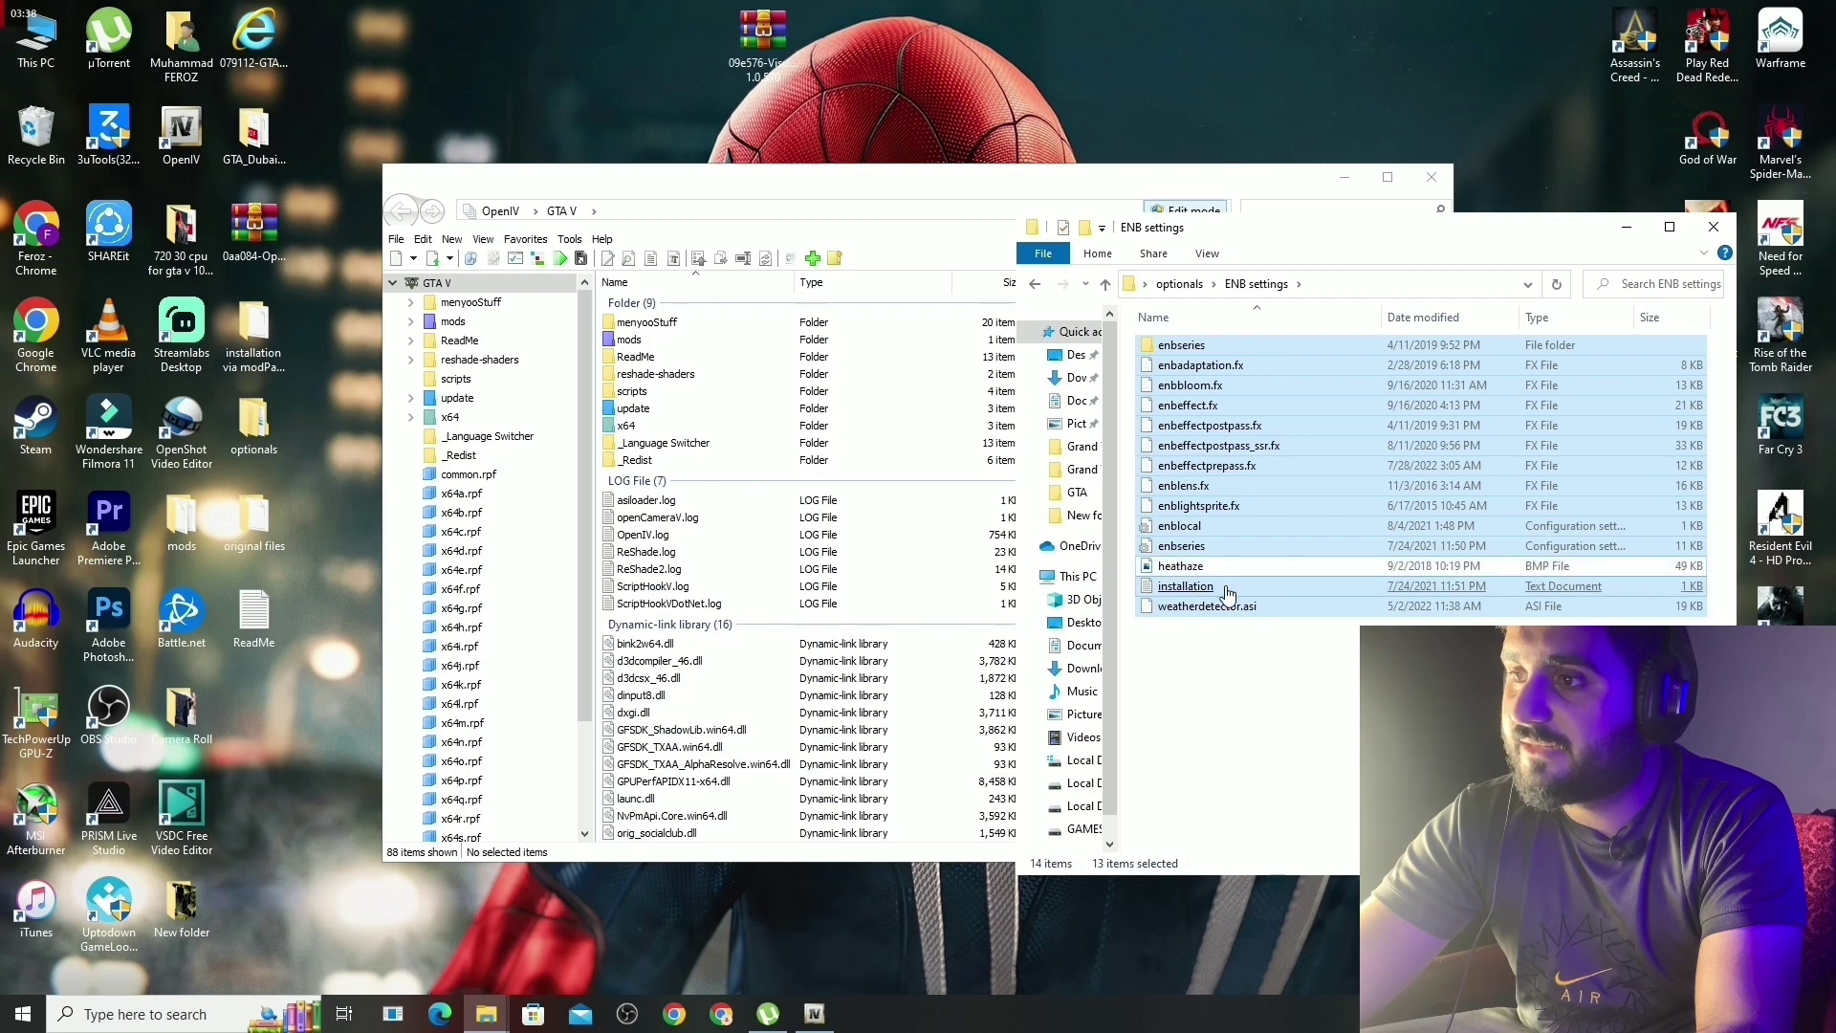
drag(1291, 466, 796, 562)
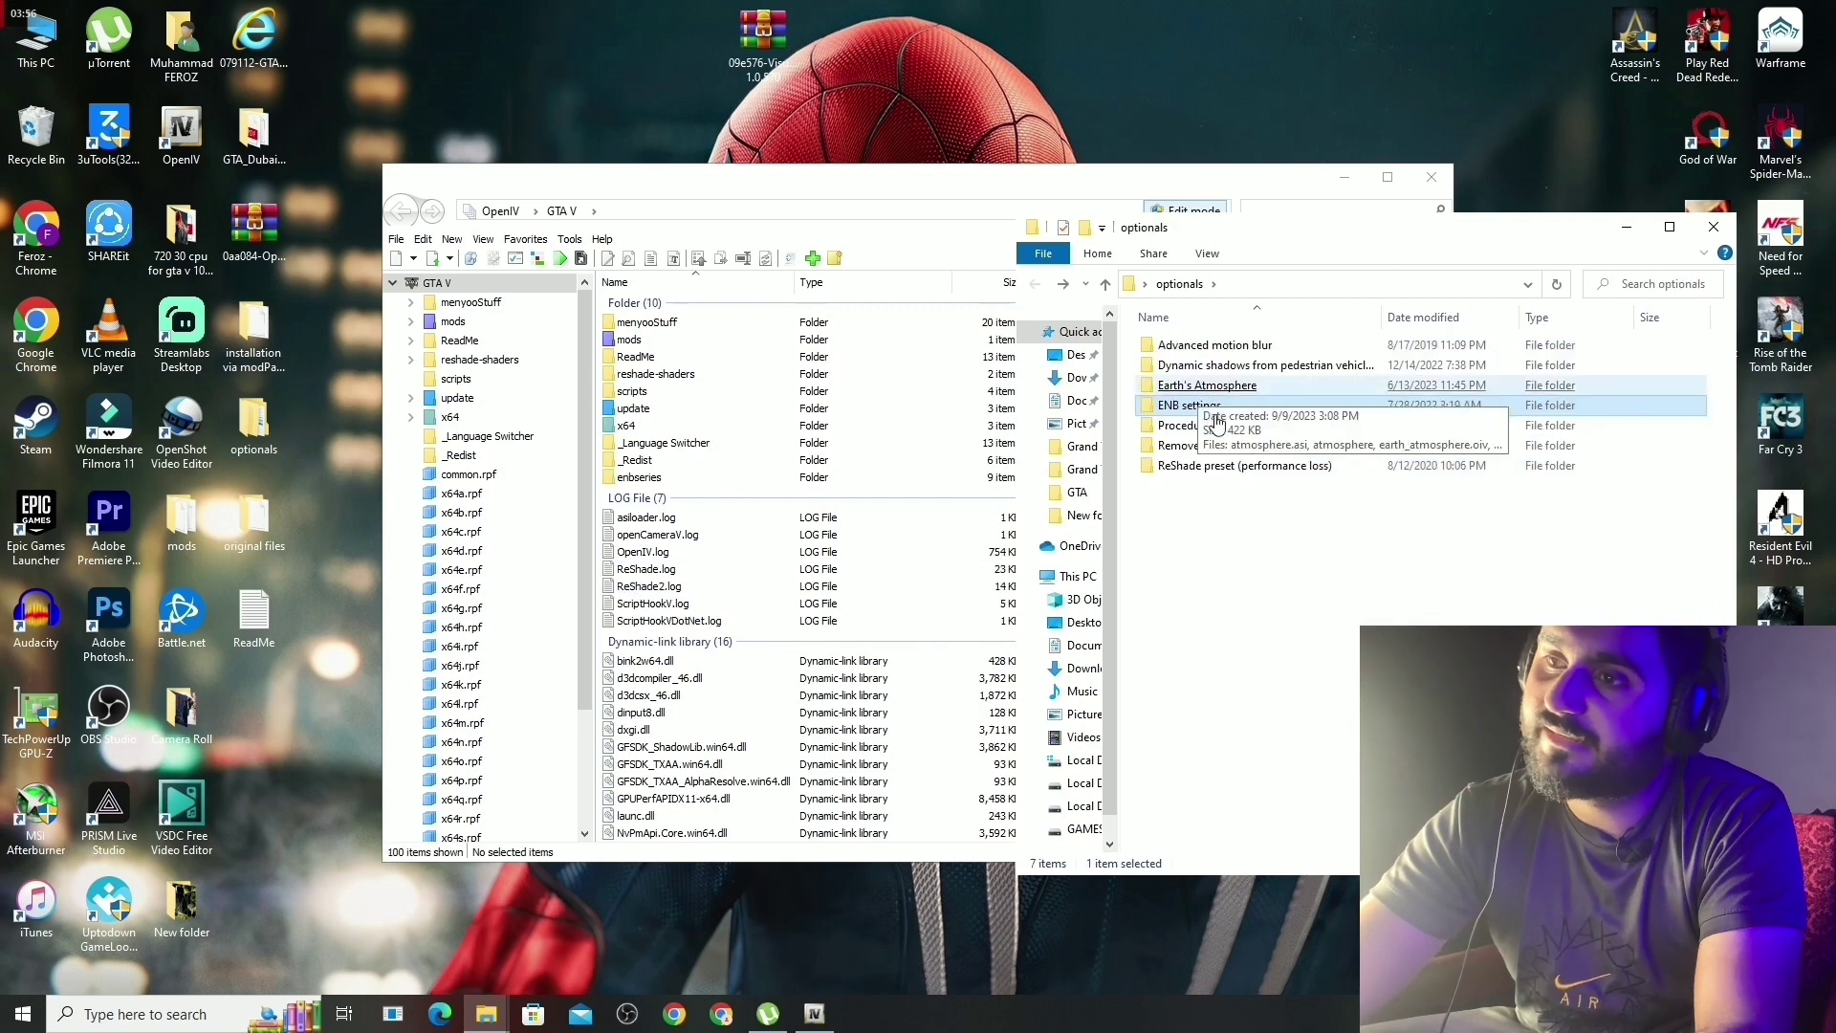
Install procedural.oiv from the Procedural shadows optionals folder into the "mods" folder and close the package installer.
double_click(1217, 424)
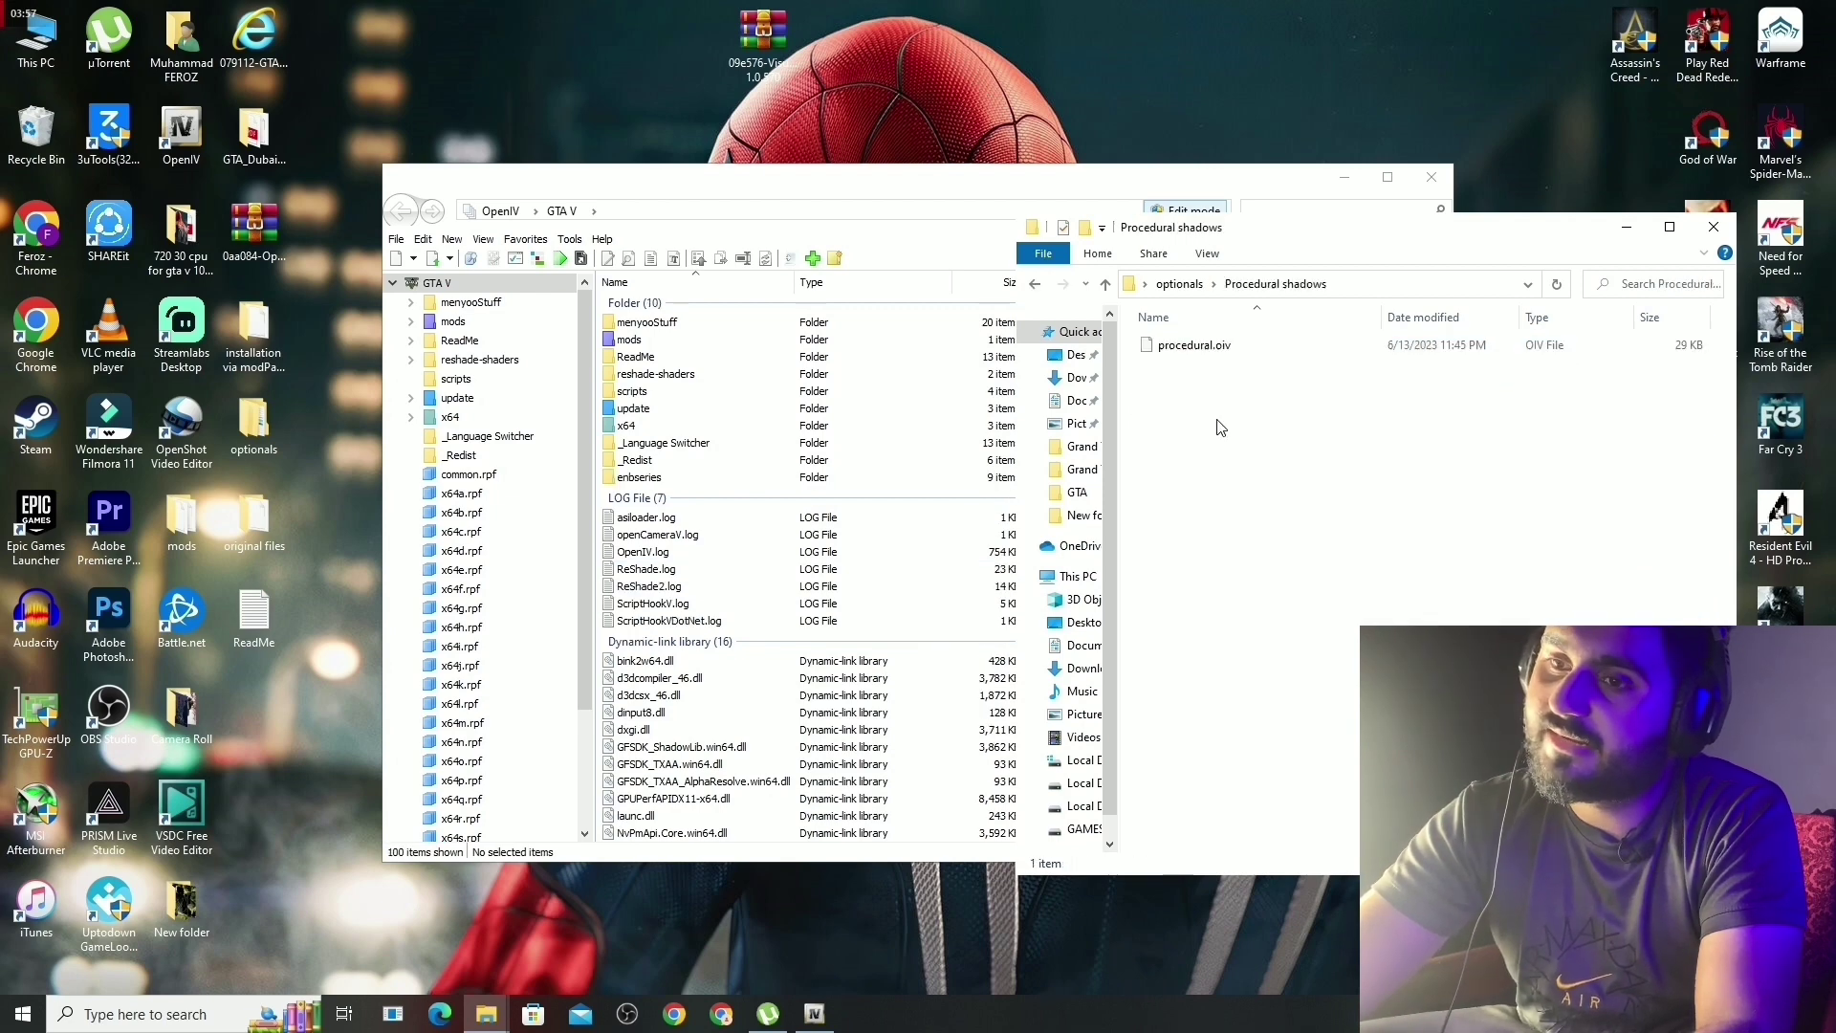
drag(1216, 350, 768, 482)
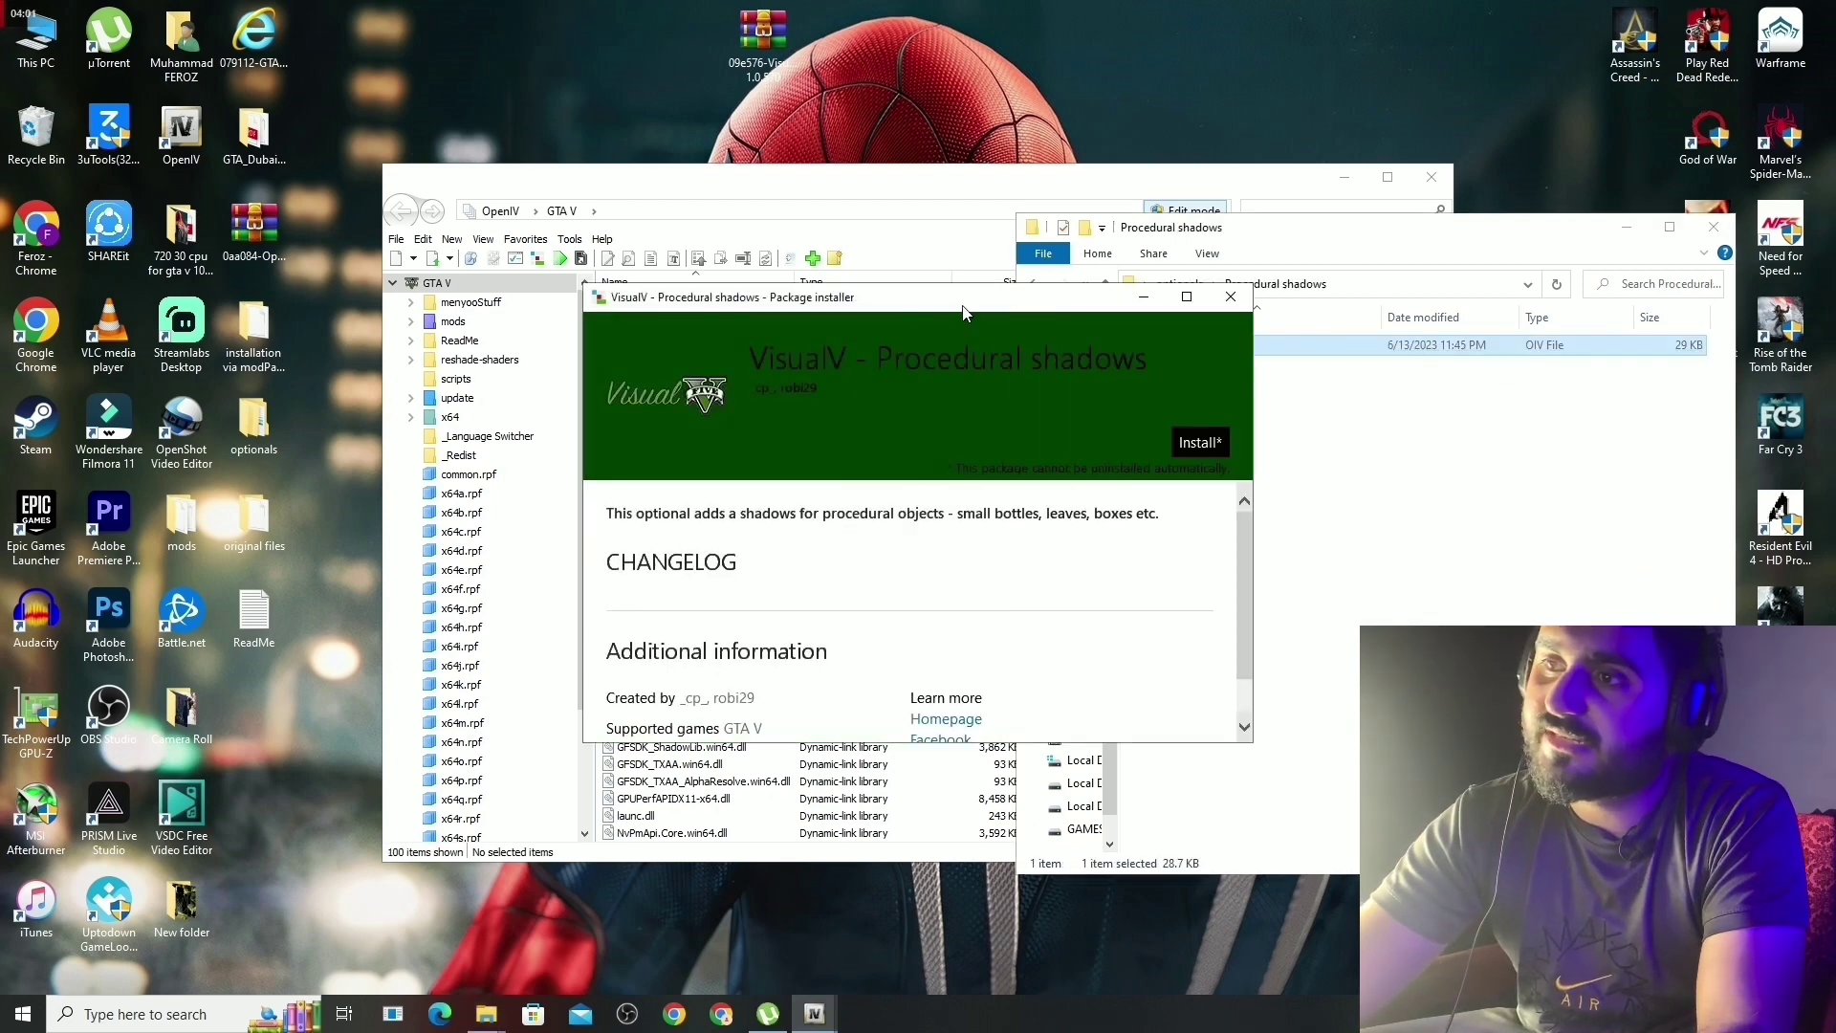
click(1201, 444)
click(920, 488)
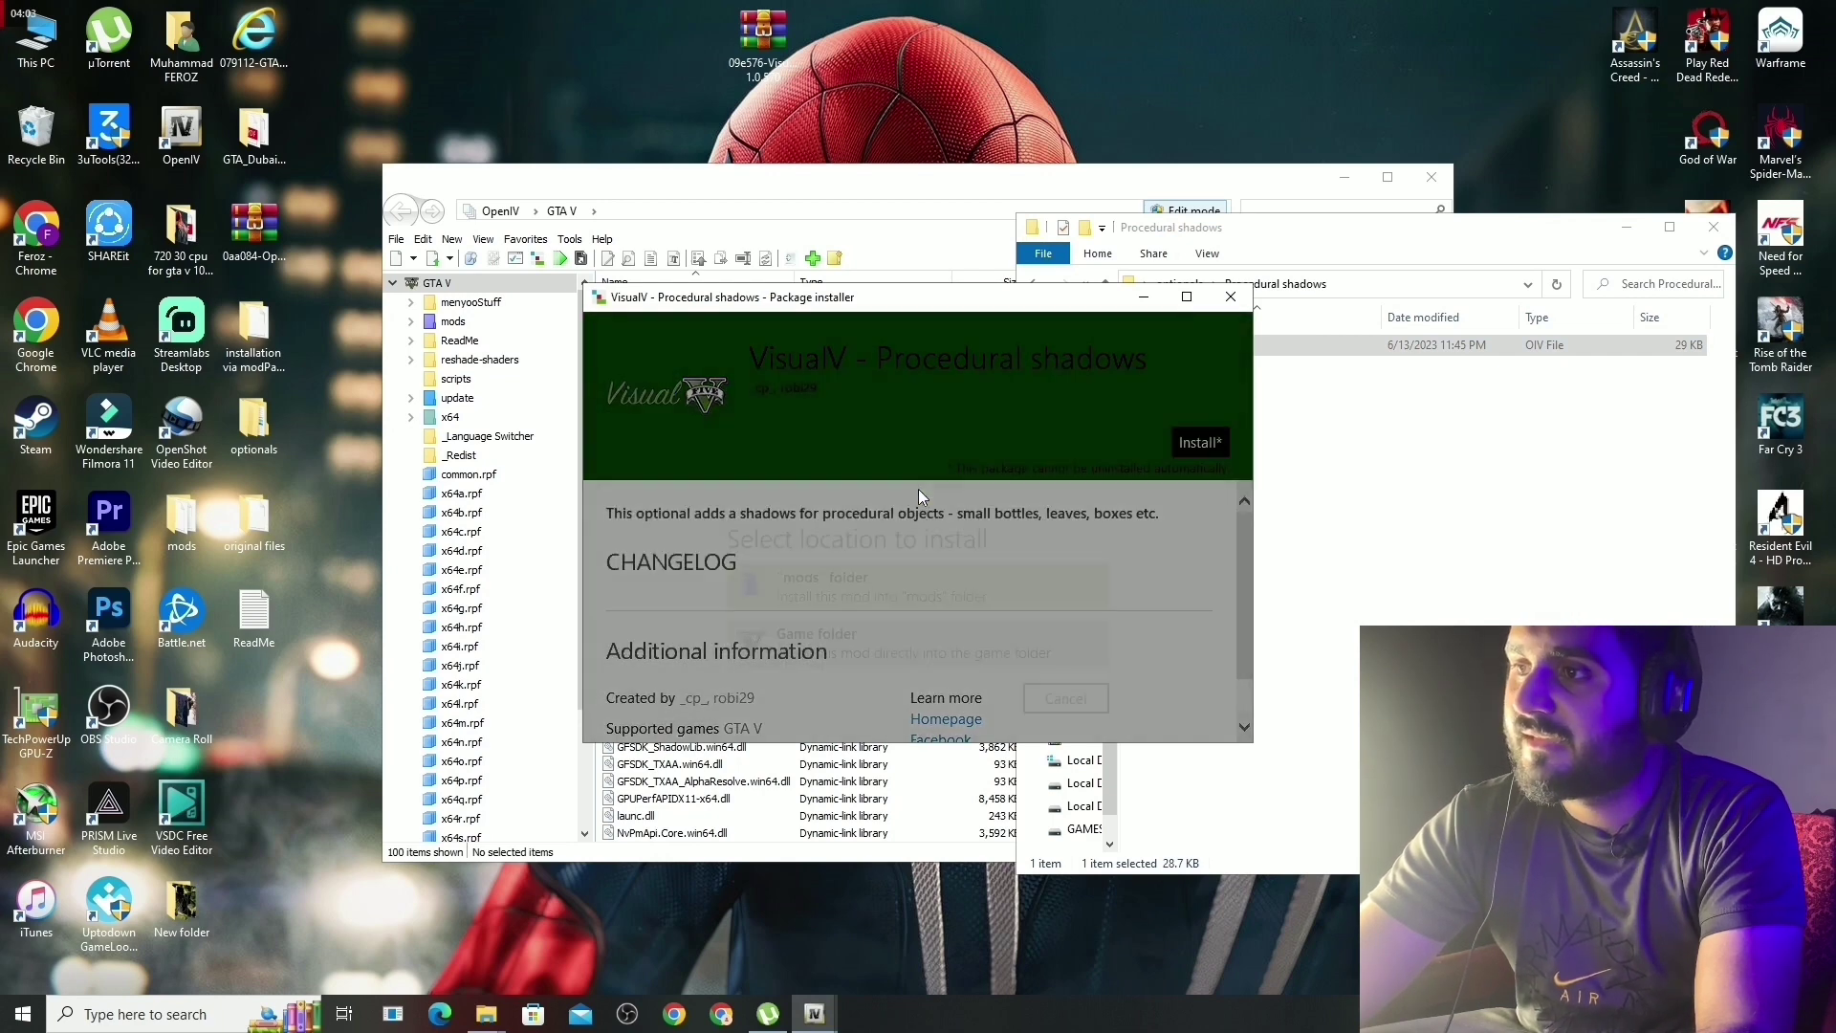
click(956, 593)
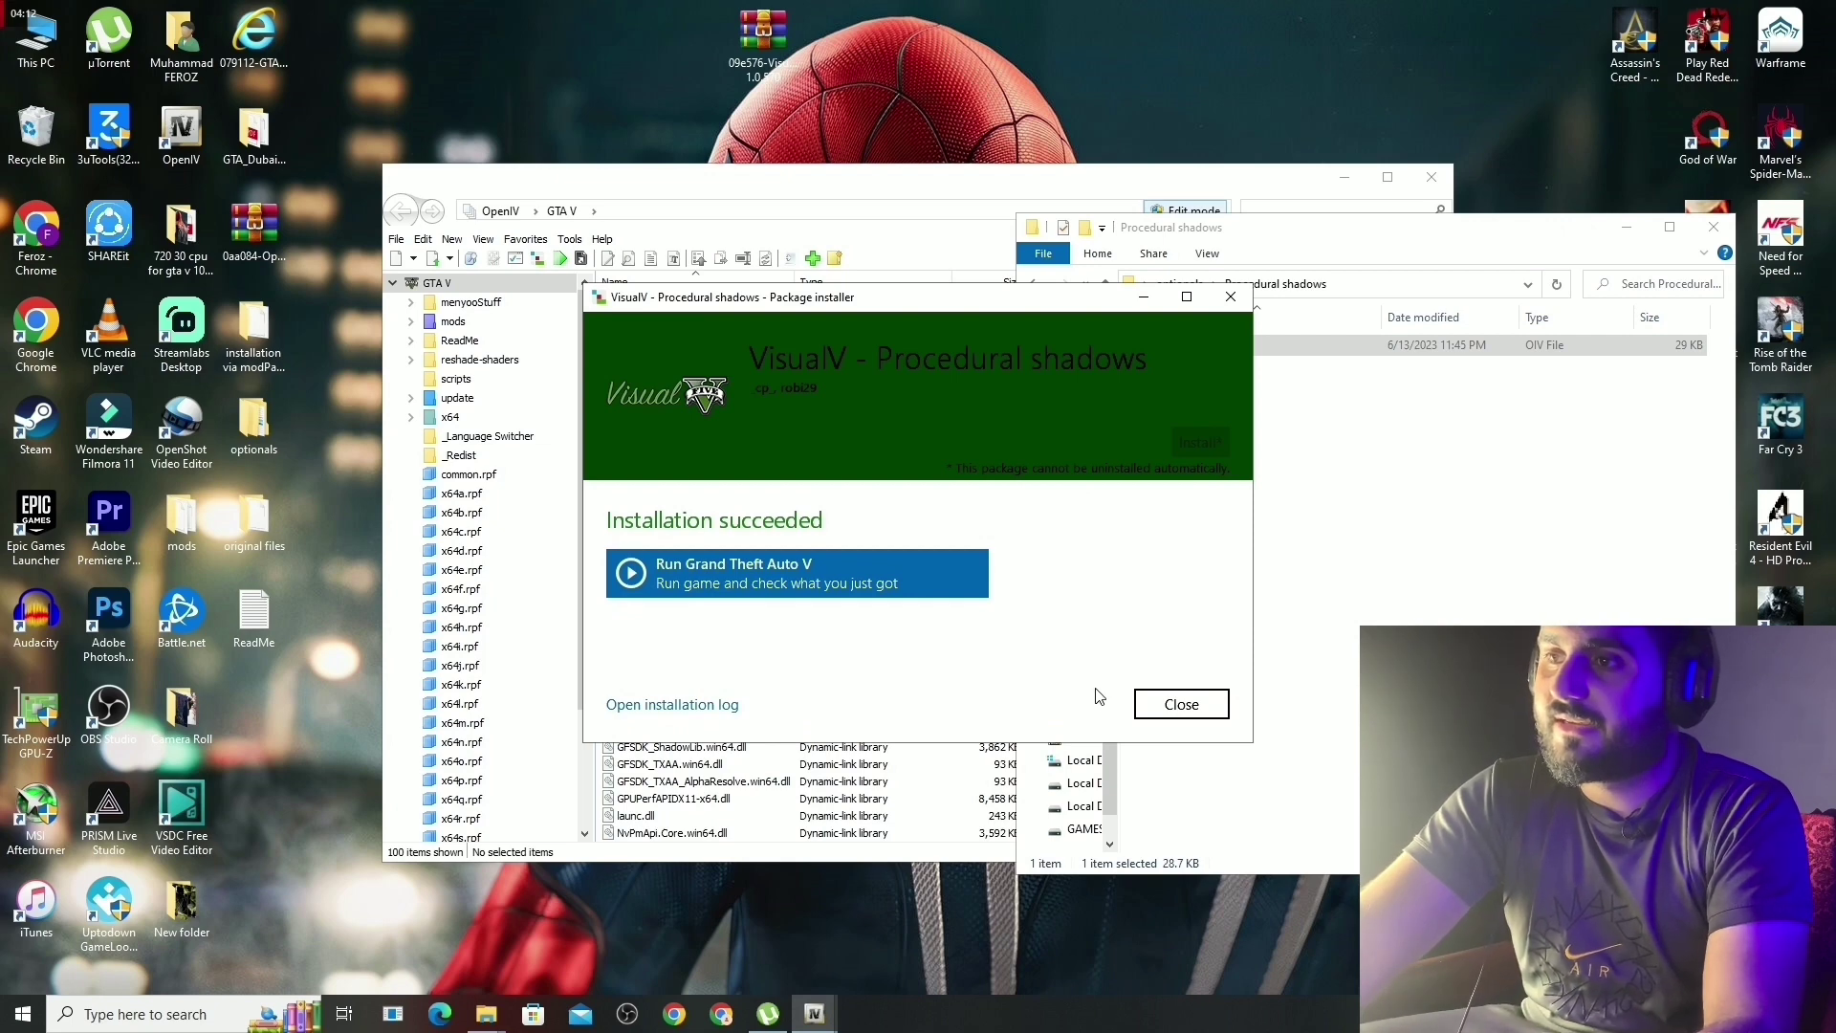
click(1181, 704)
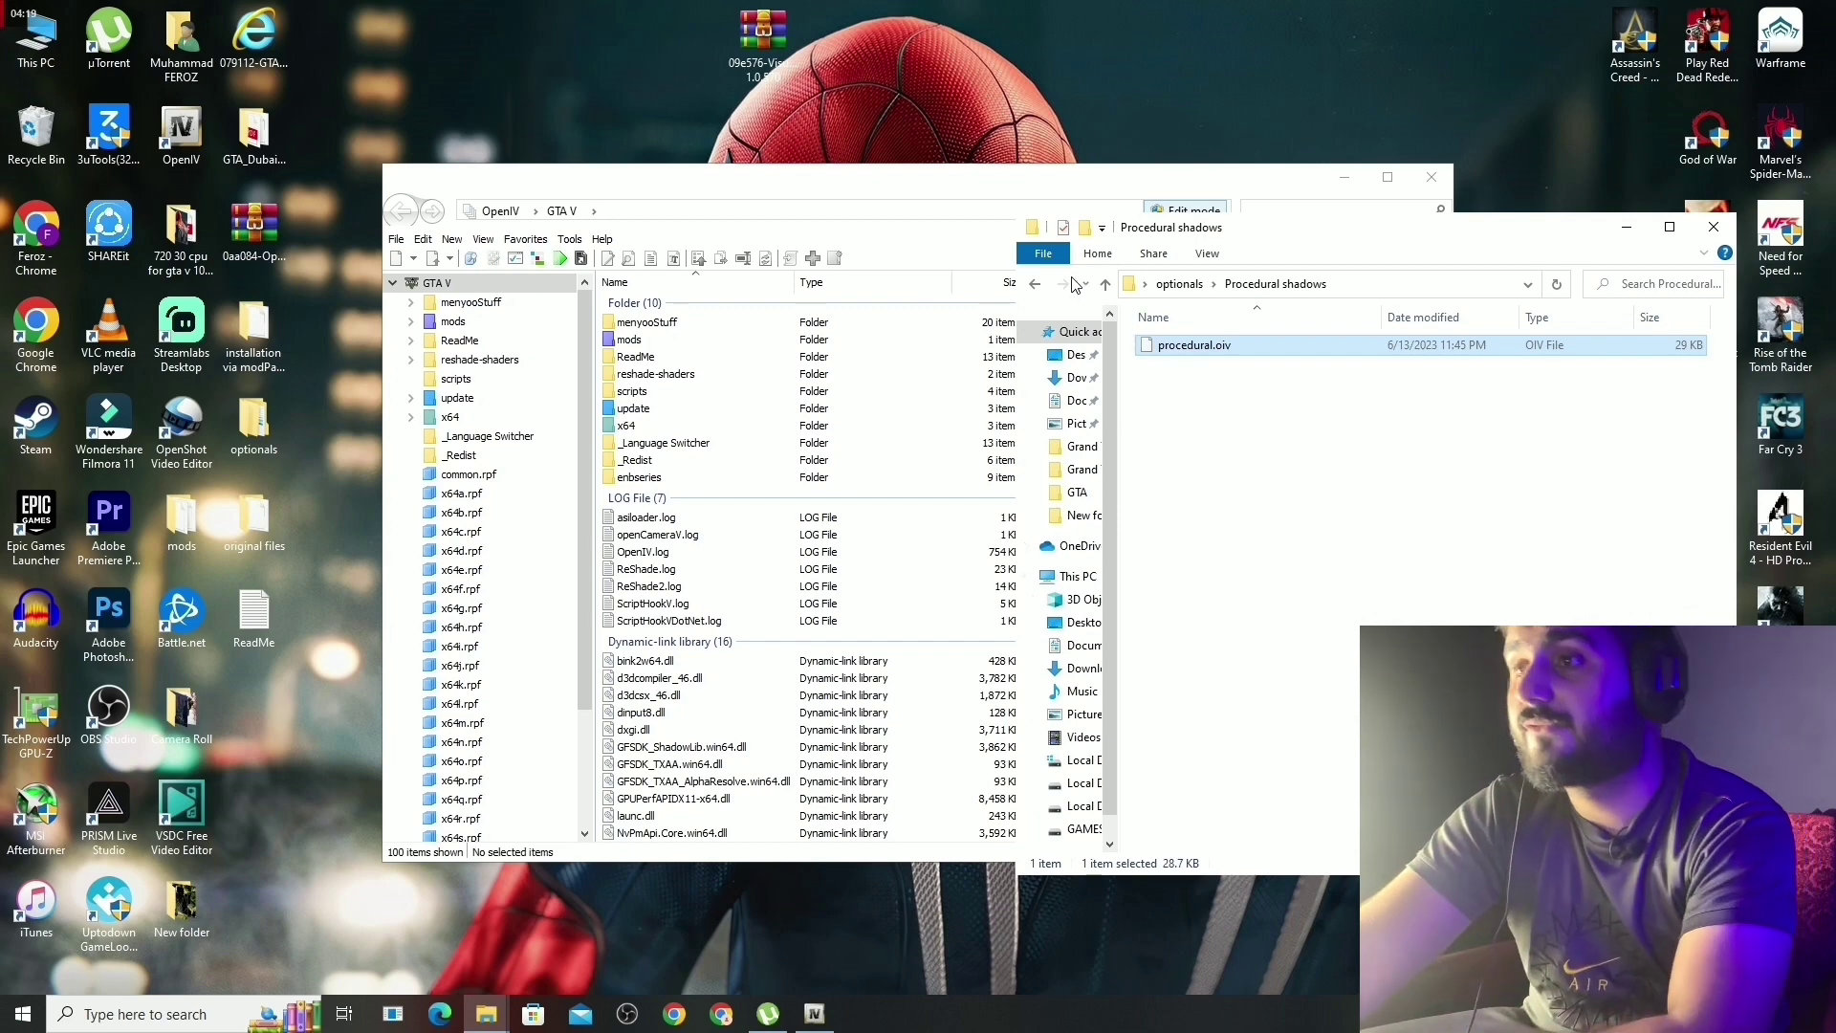
Open the Removed grass dithering + trees reflections folder in optionals and turn Edit mode back on in OpenIV.
click(1036, 285)
double_click(1207, 445)
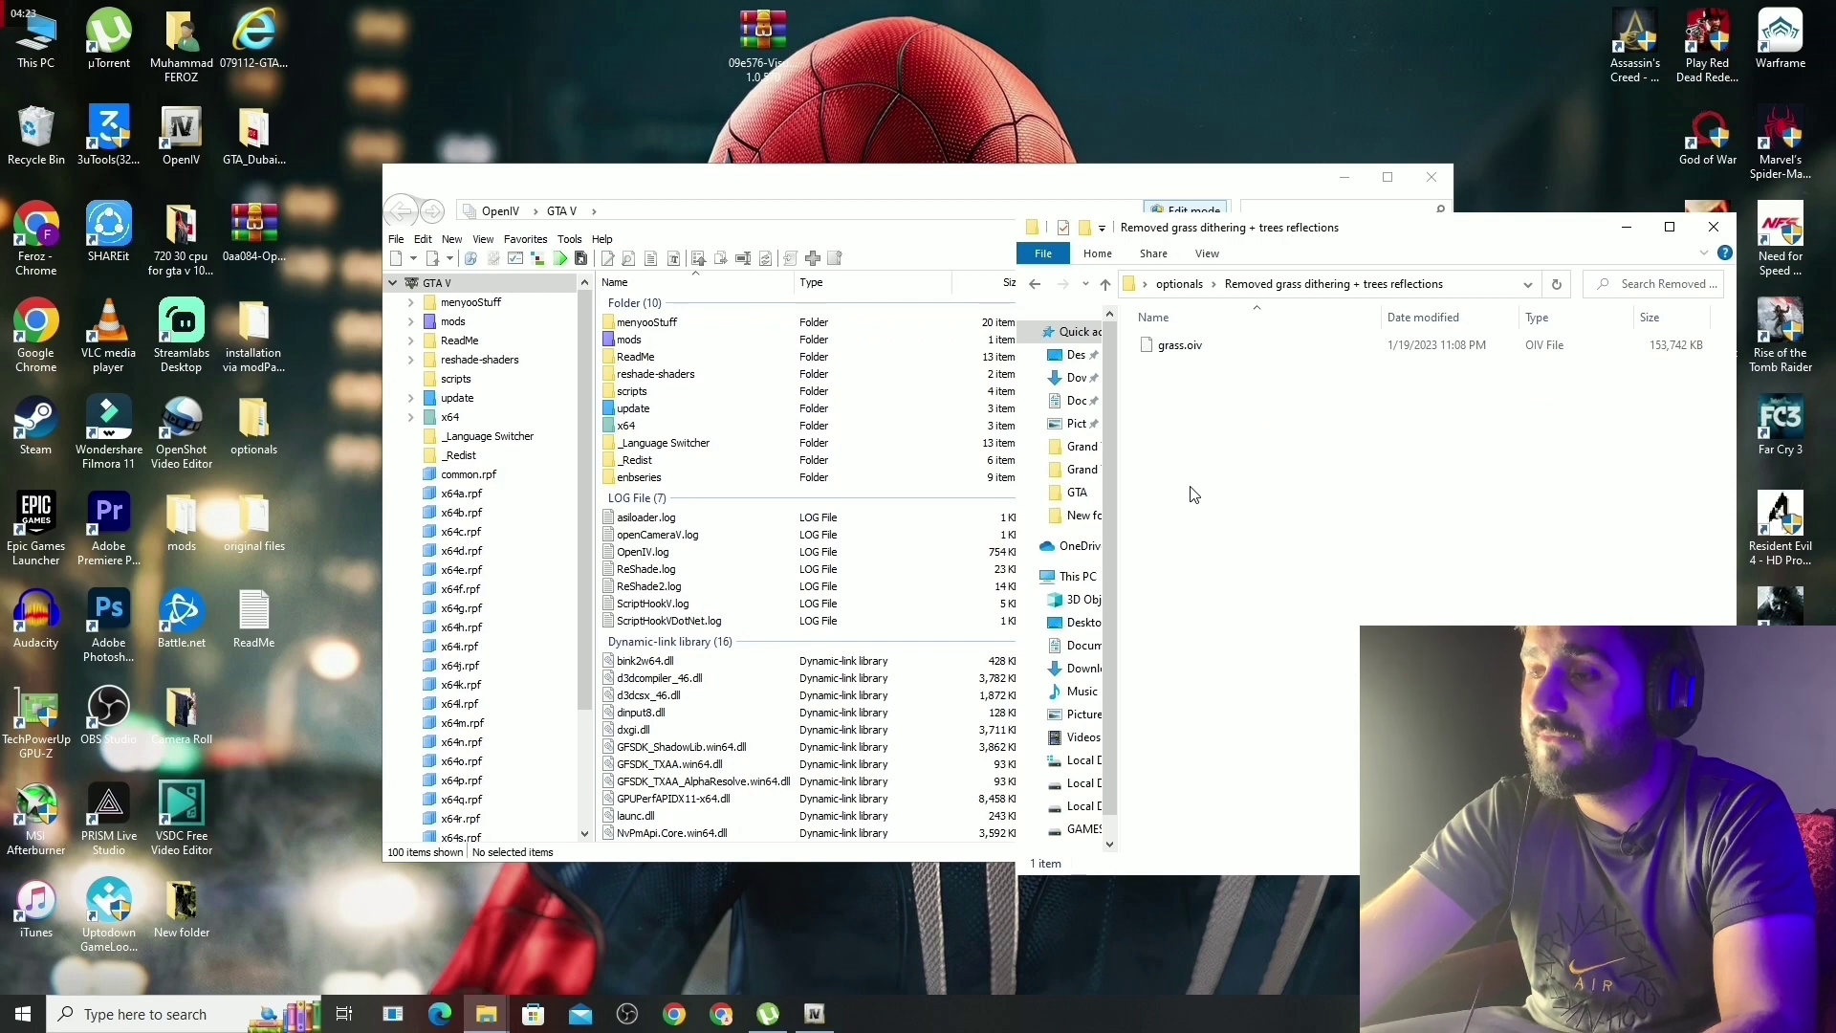
drag(1229, 360, 1039, 426)
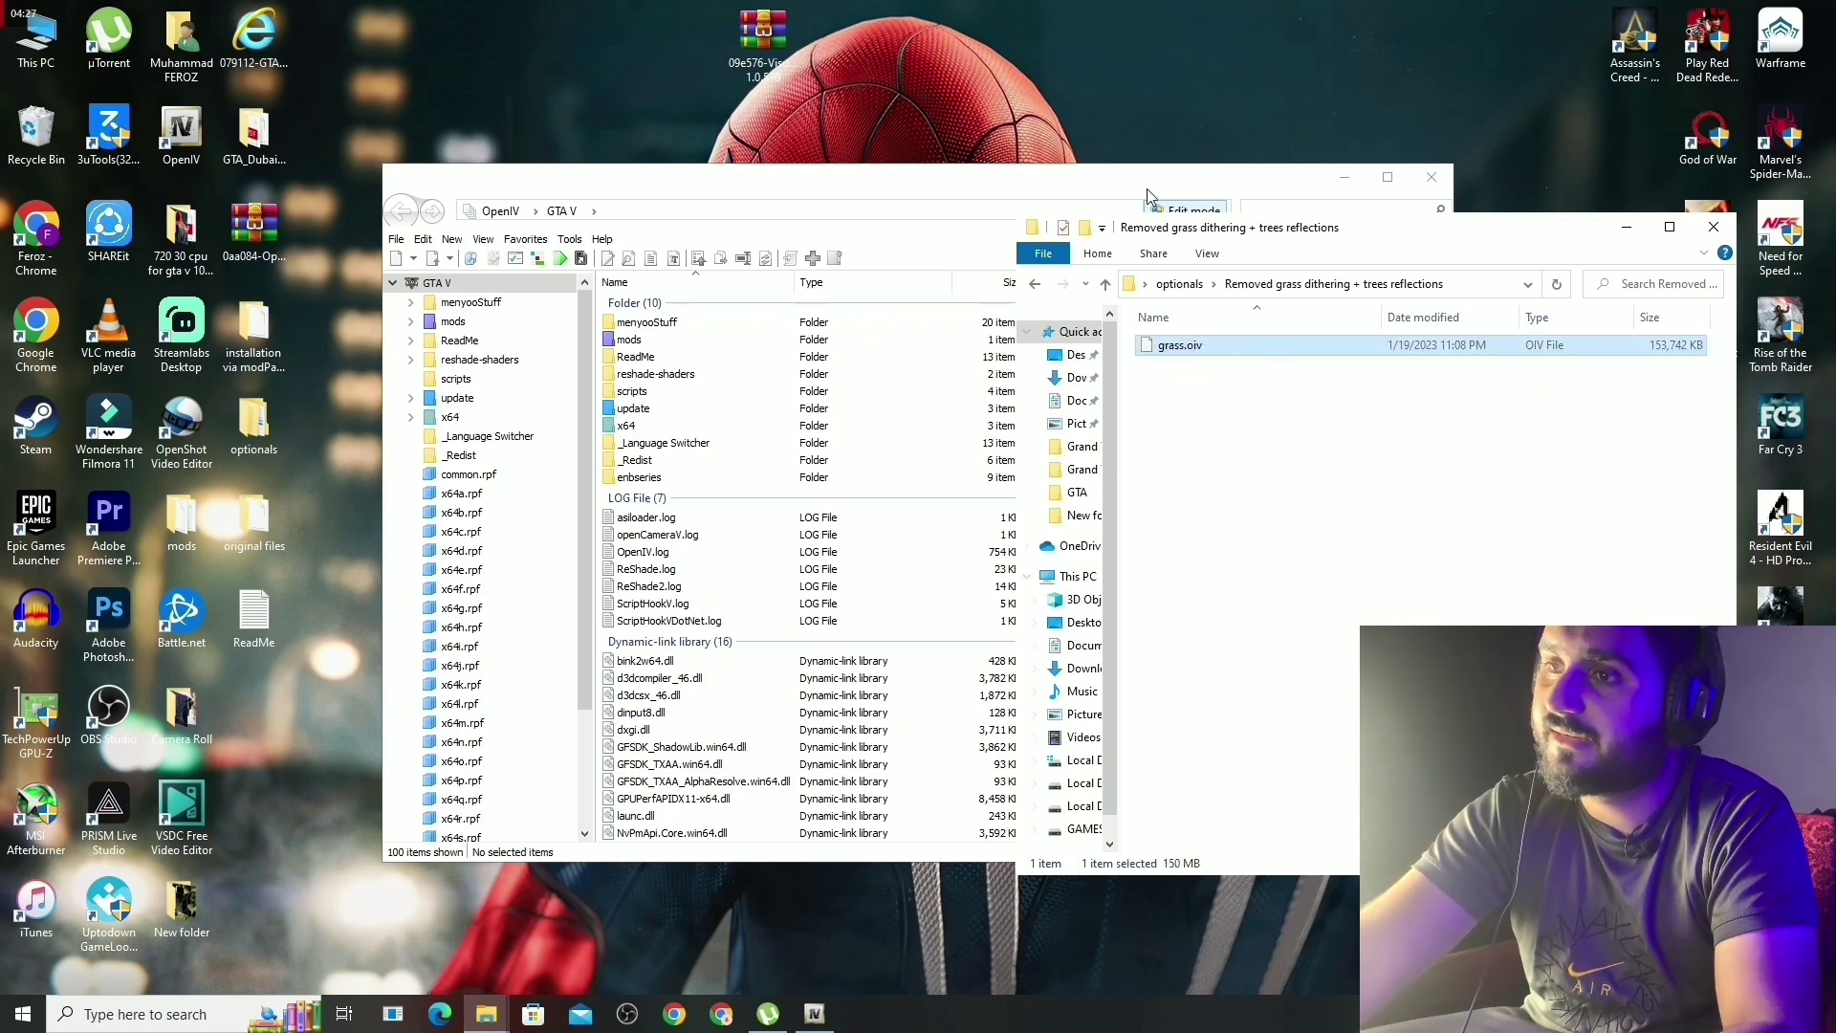
click(1175, 211)
click(1004, 552)
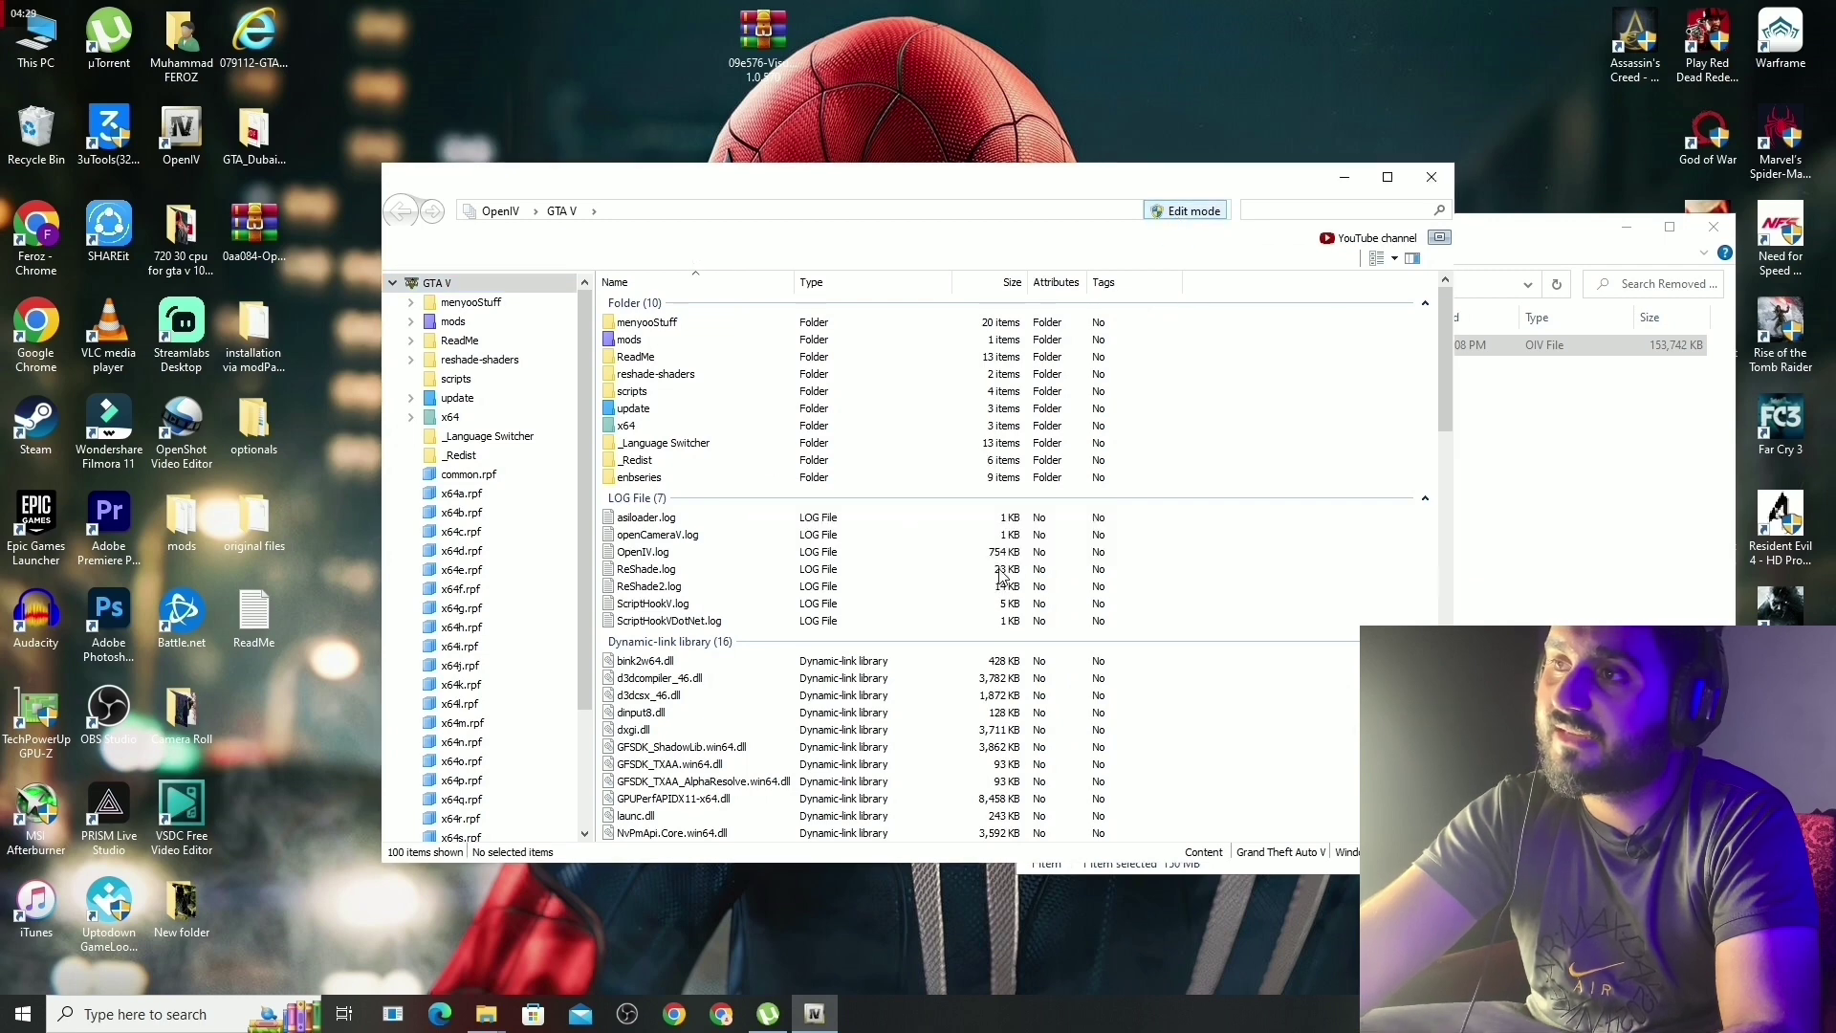
Install the grass.oiv package into the "mods" folder and close the package installer.
click(1529, 371)
drag(1464, 358, 732, 554)
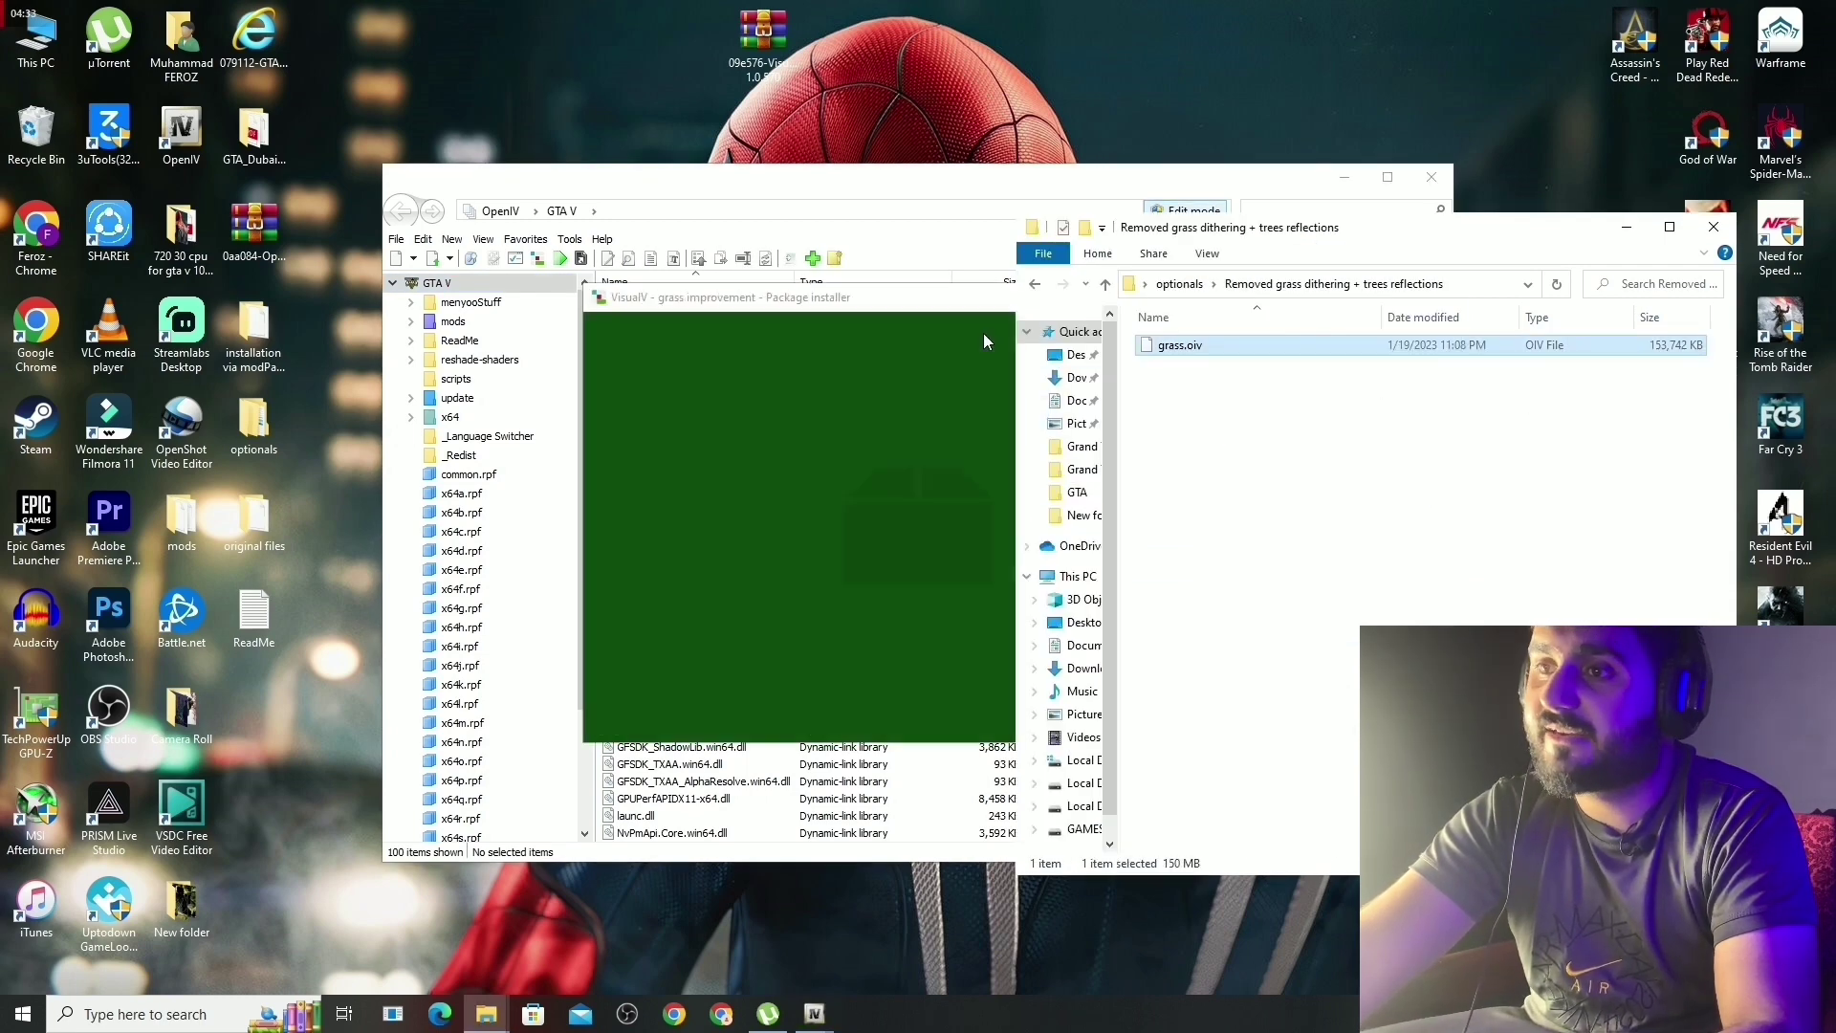
click(1200, 446)
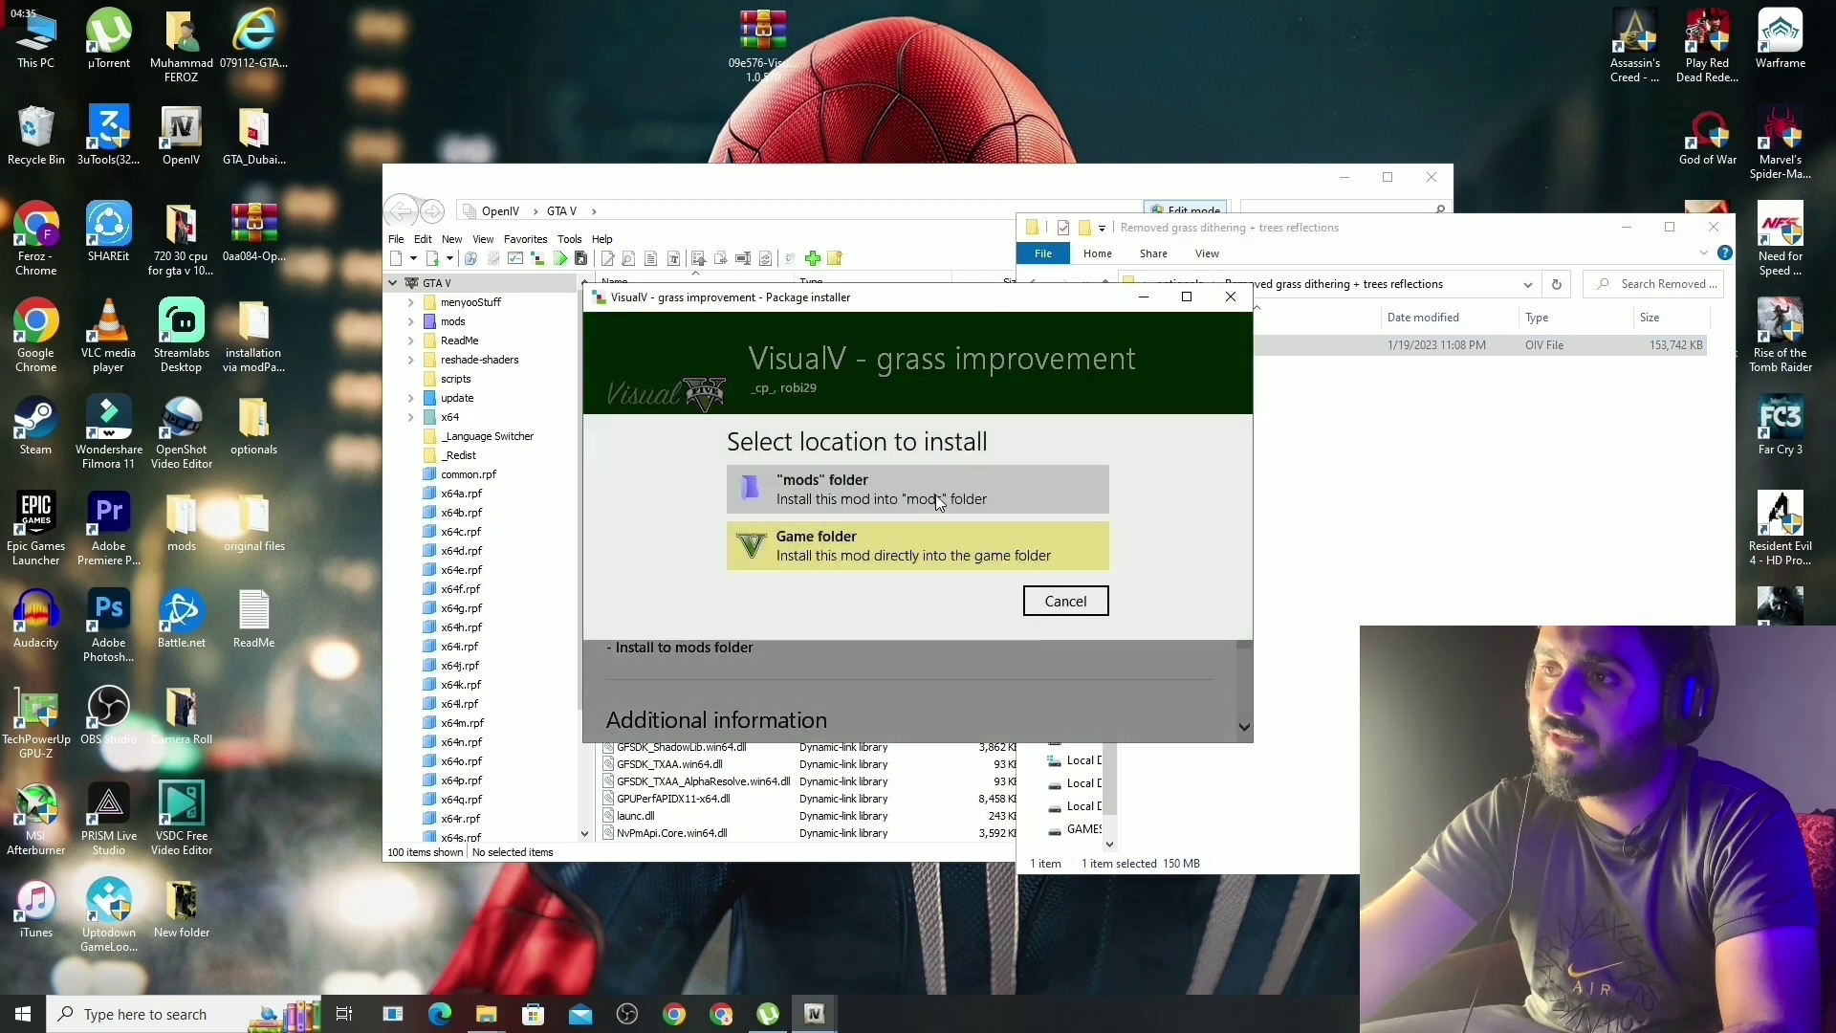
click(924, 486)
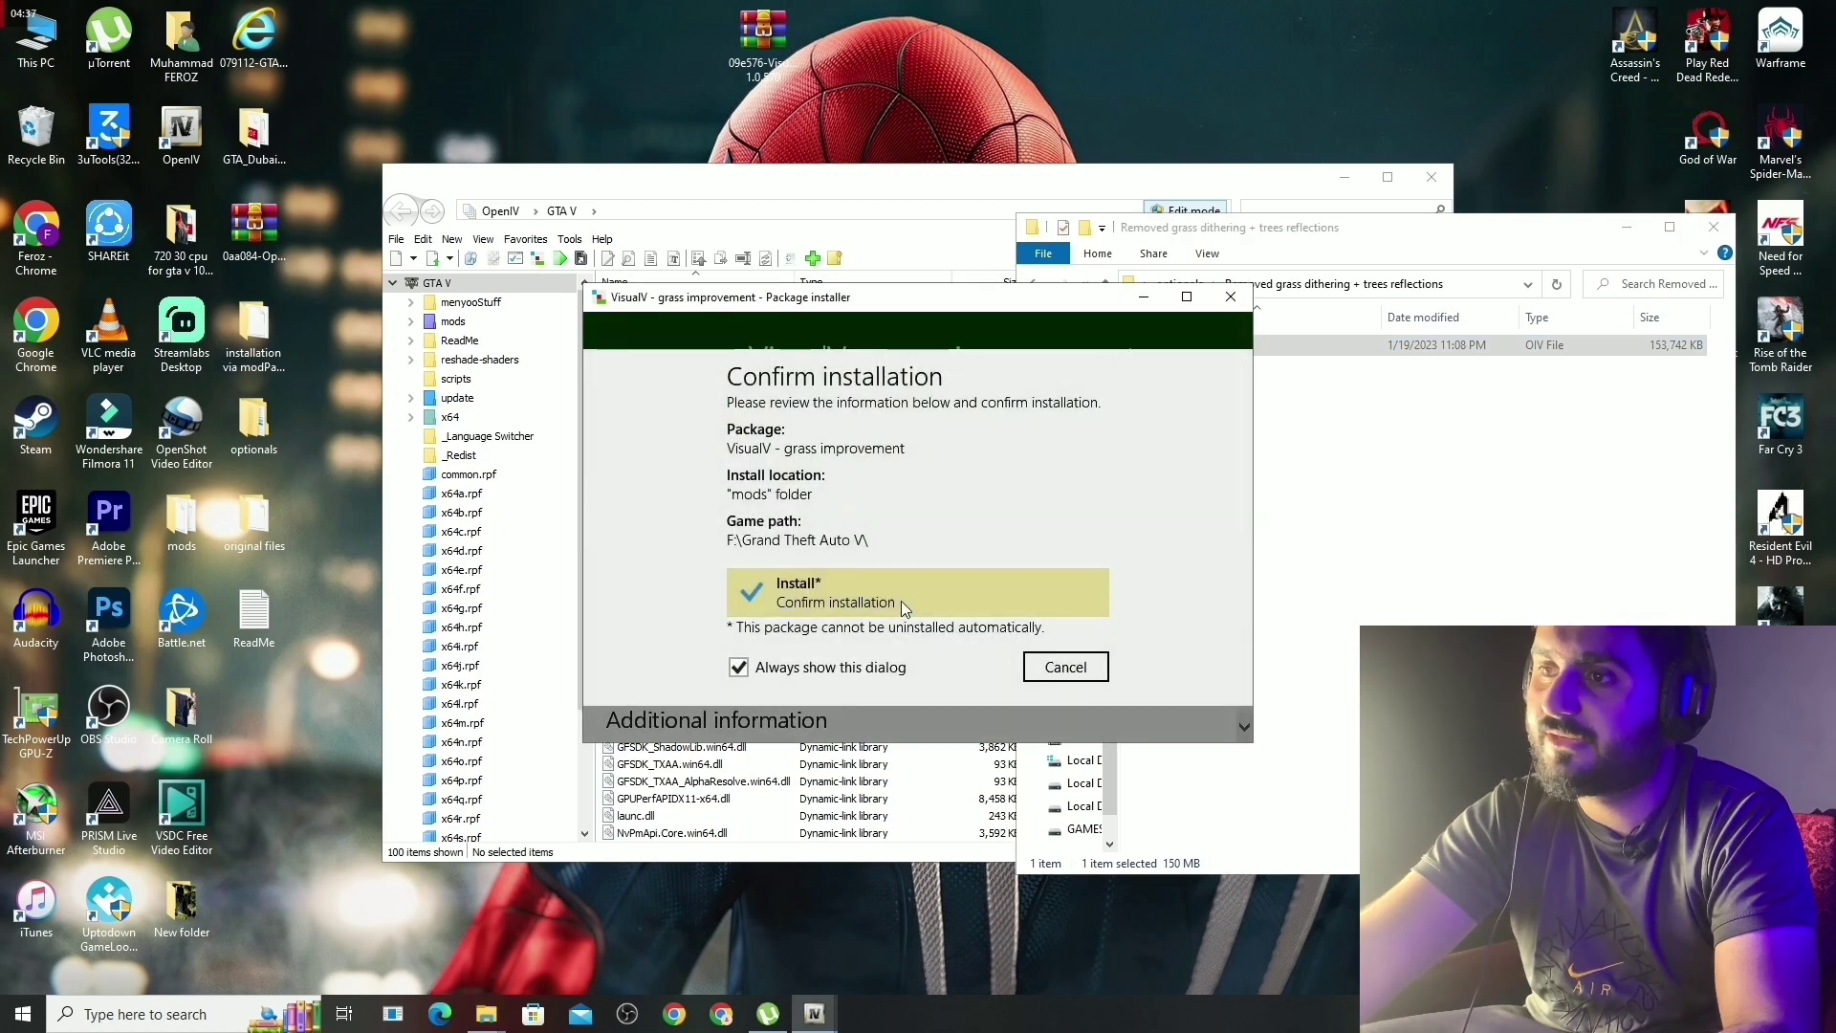
click(899, 598)
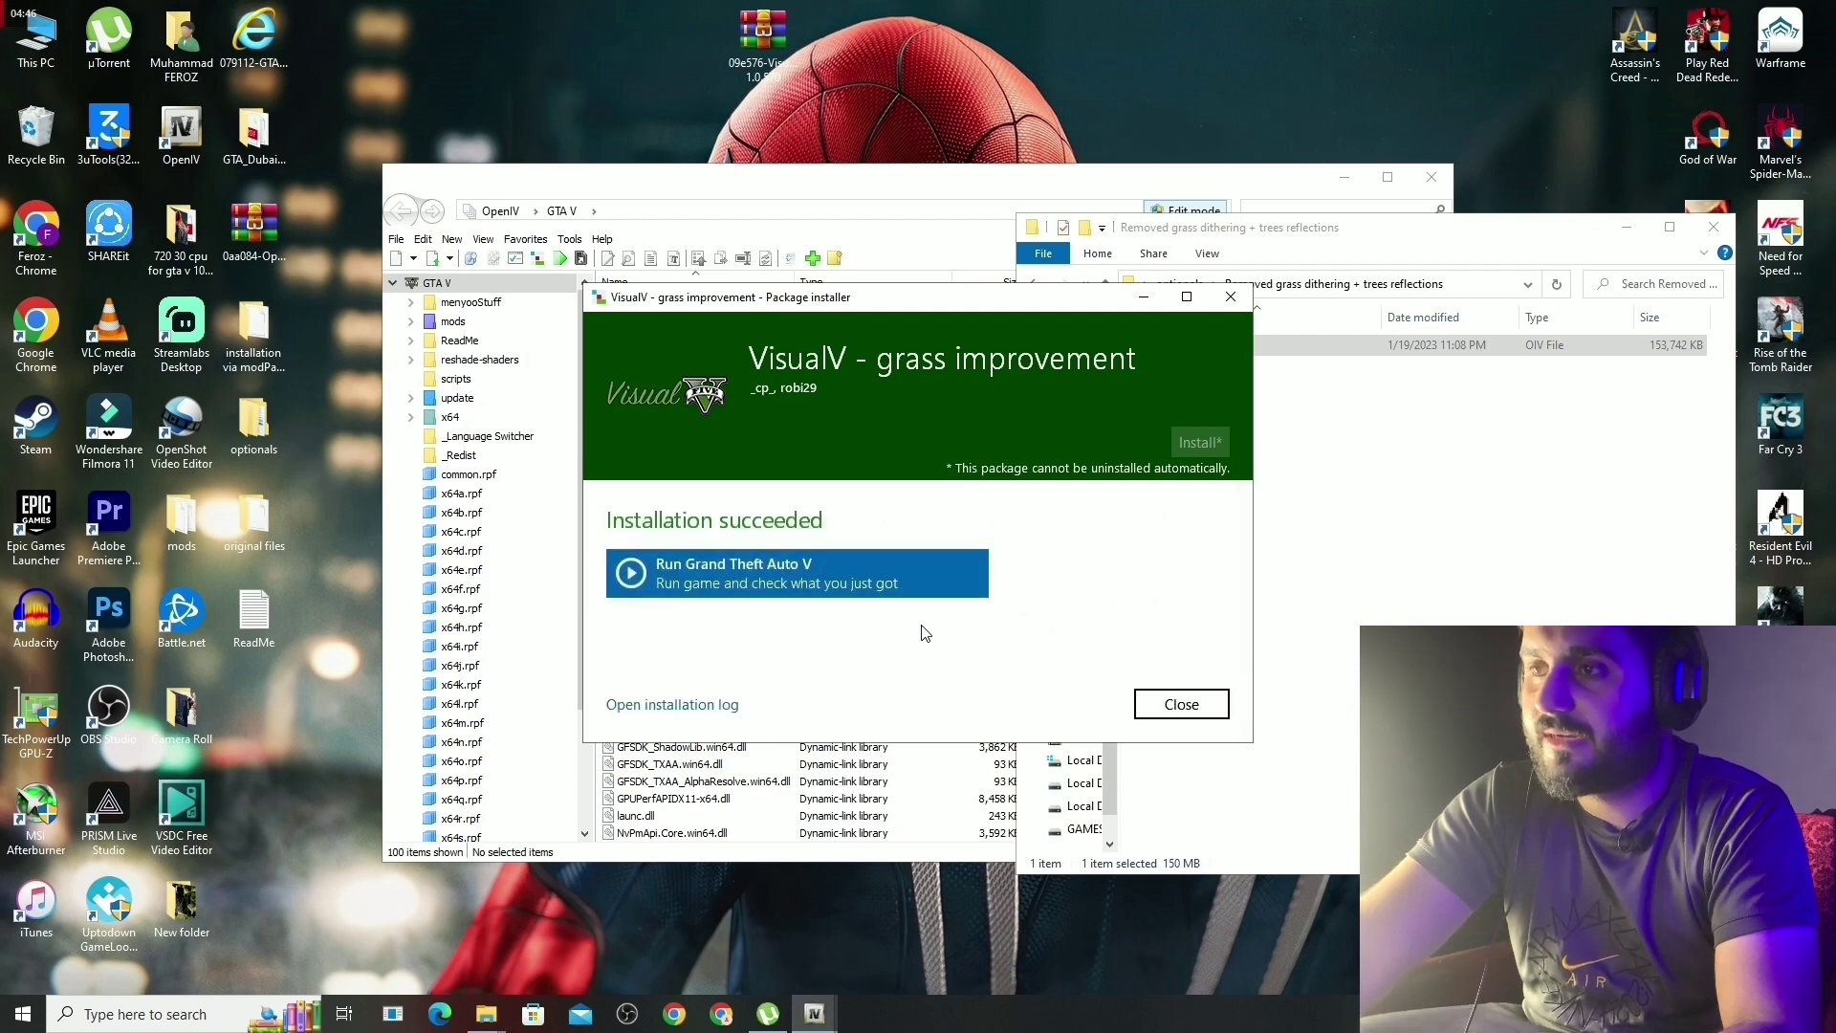
click(1182, 712)
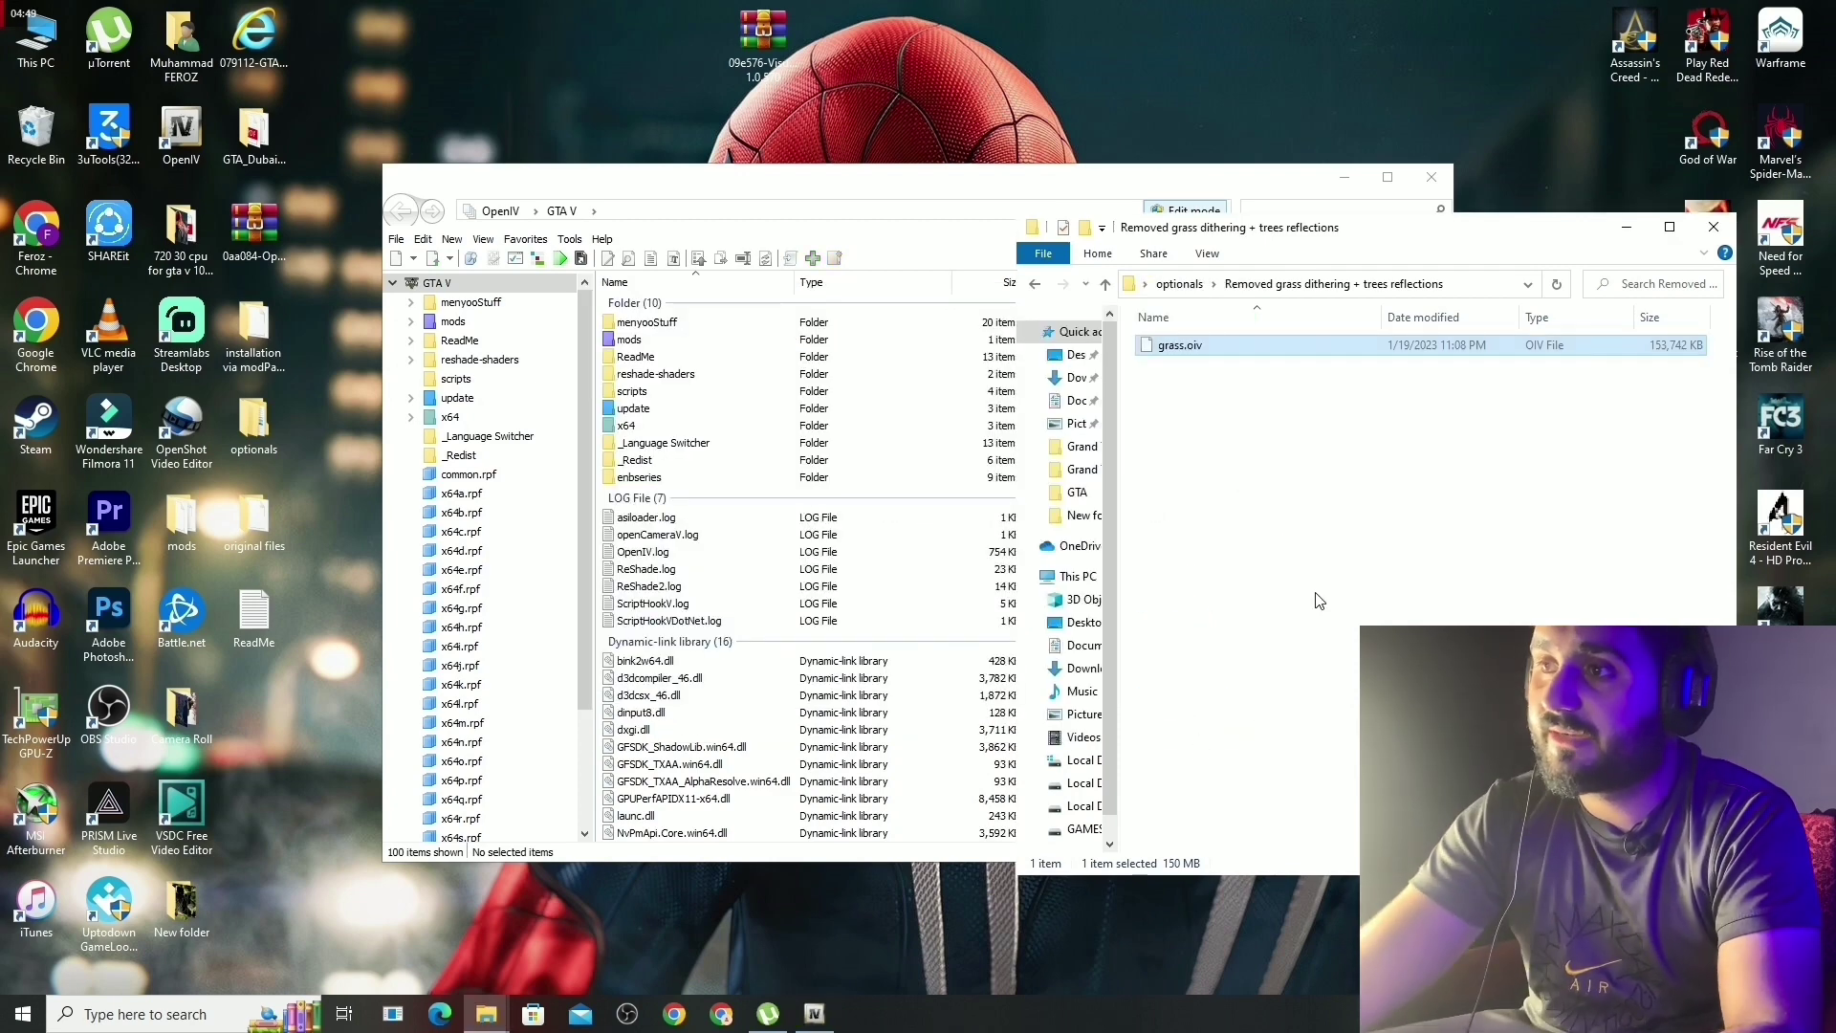
Add all files and the ReShade folder from the ReShade preset (performance loss) optionals folder to the GTA V root folder with Edit mode on.
click(1036, 284)
double_click(1230, 467)
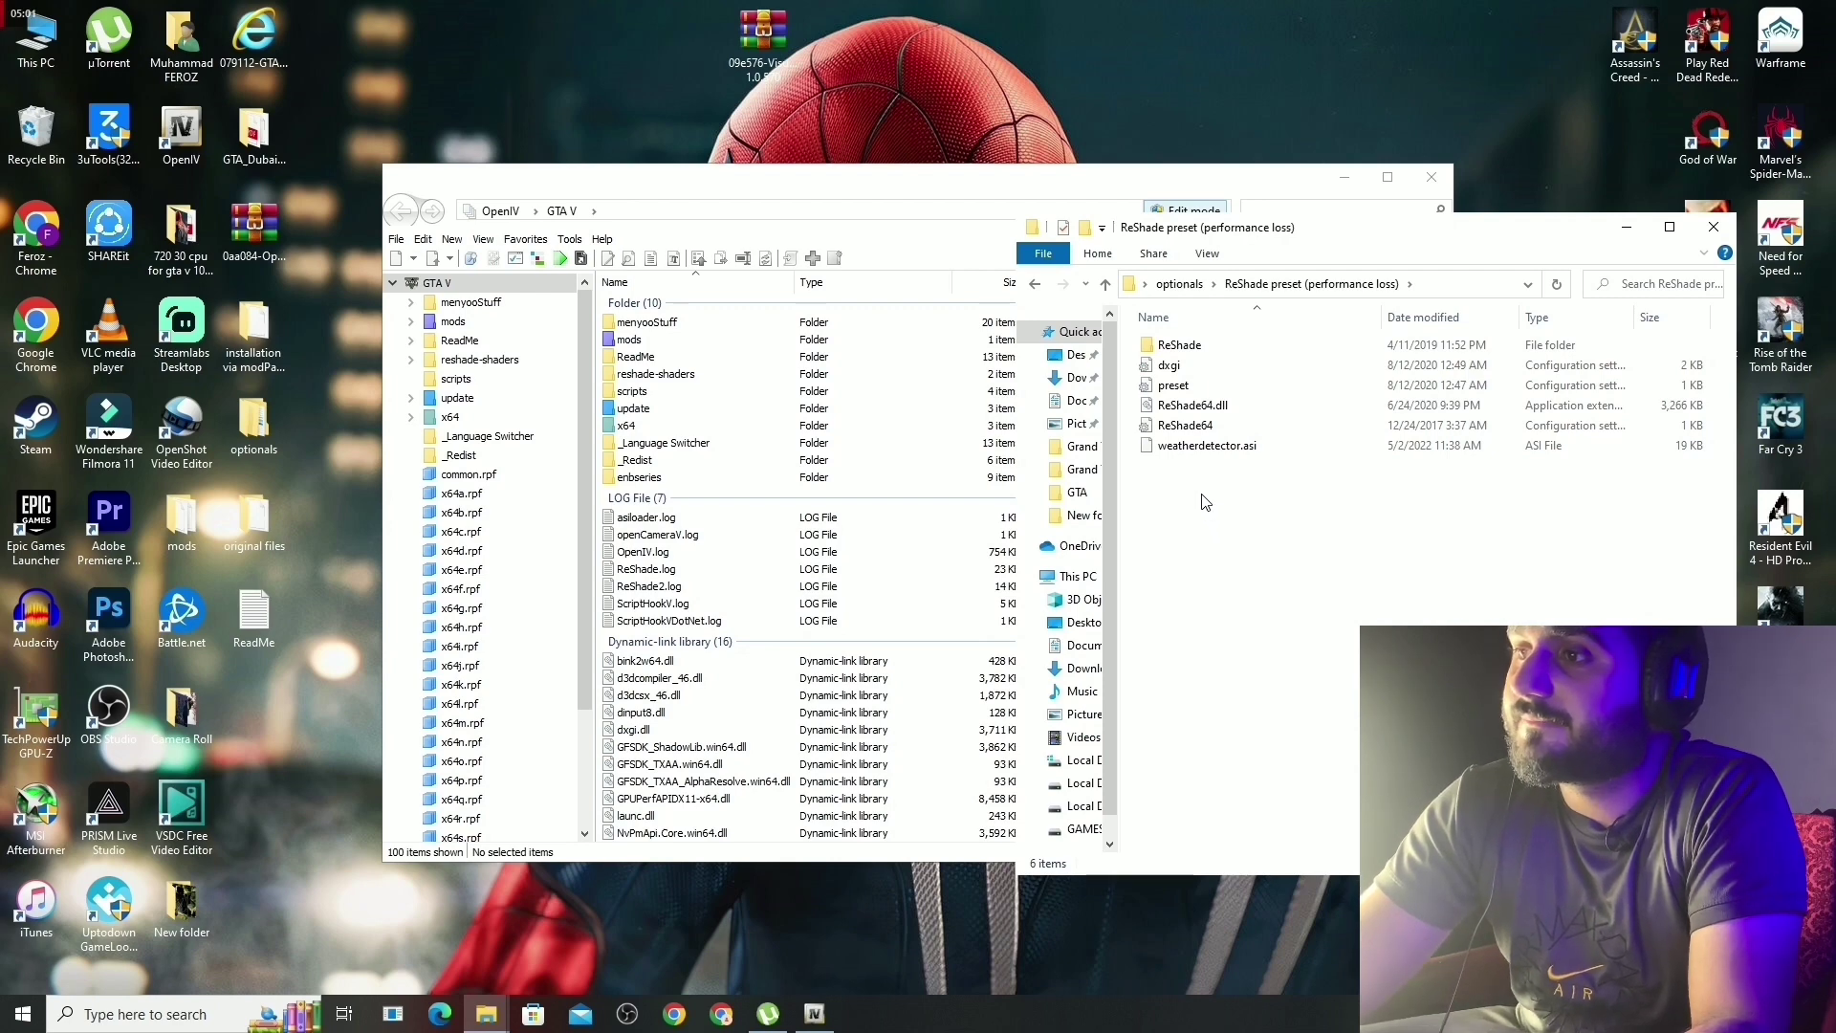
drag(1207, 522, 1174, 432)
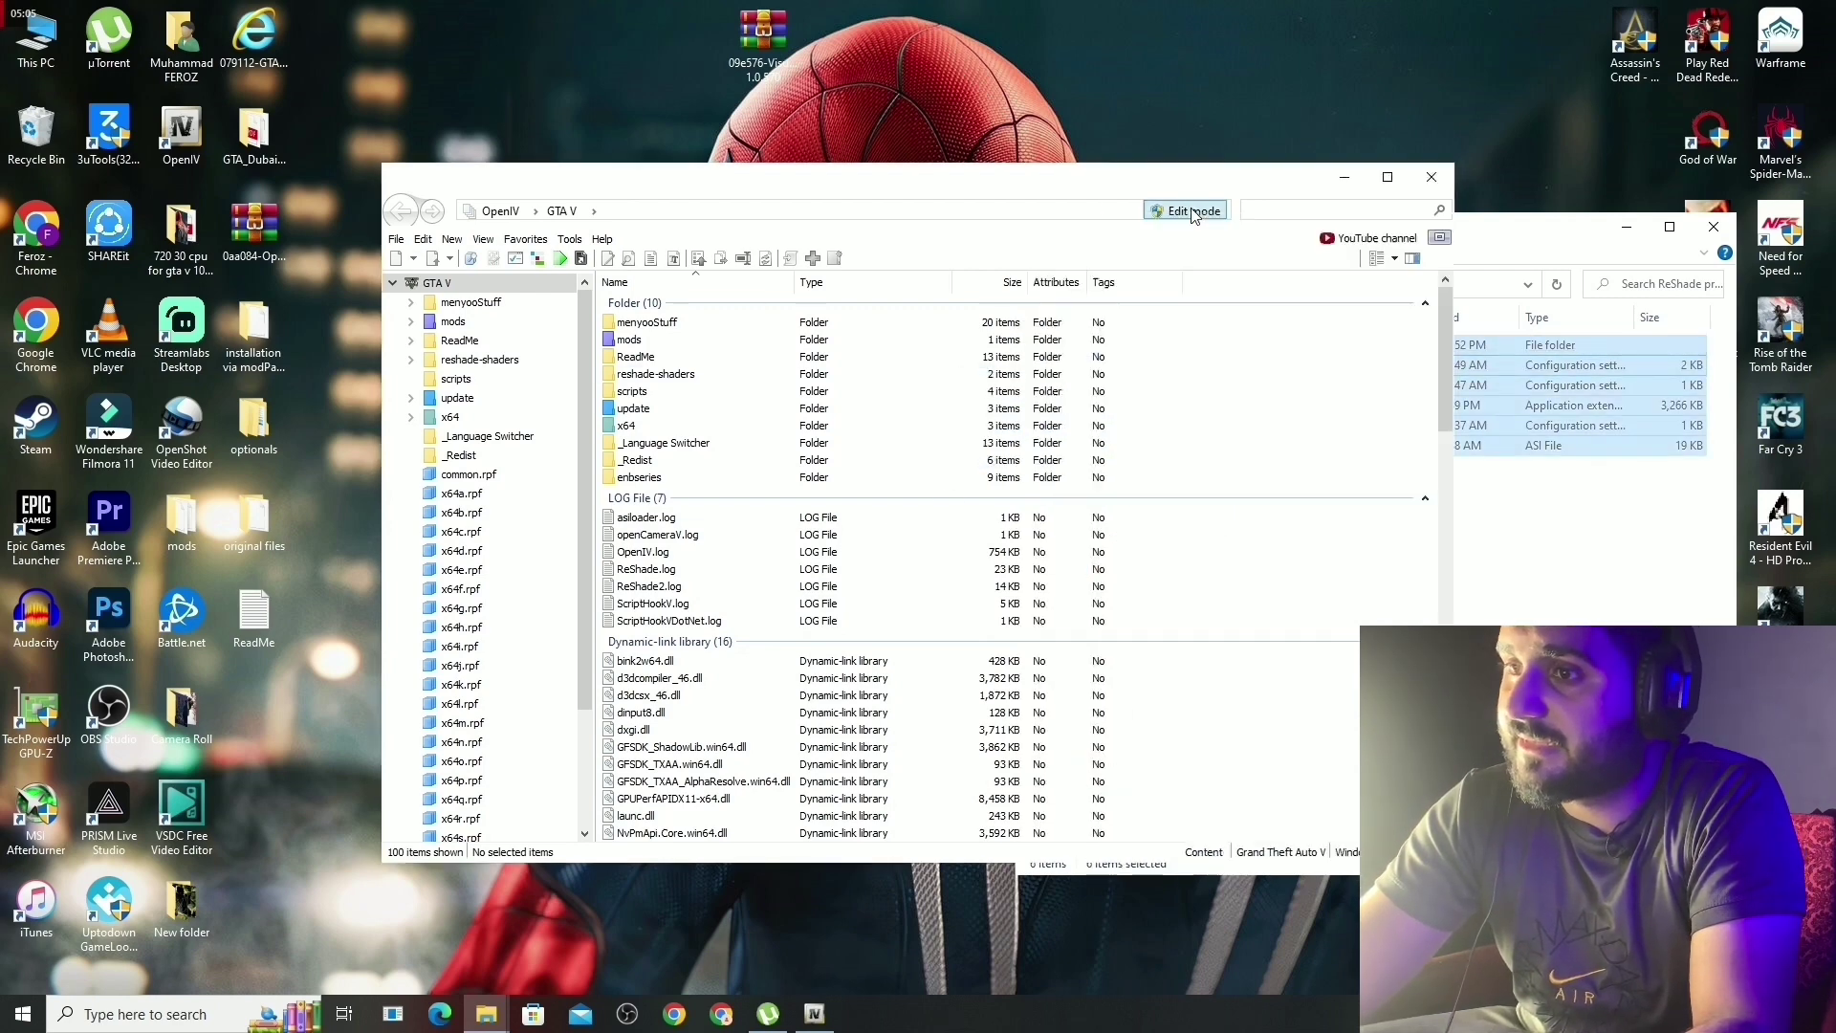
click(1186, 211)
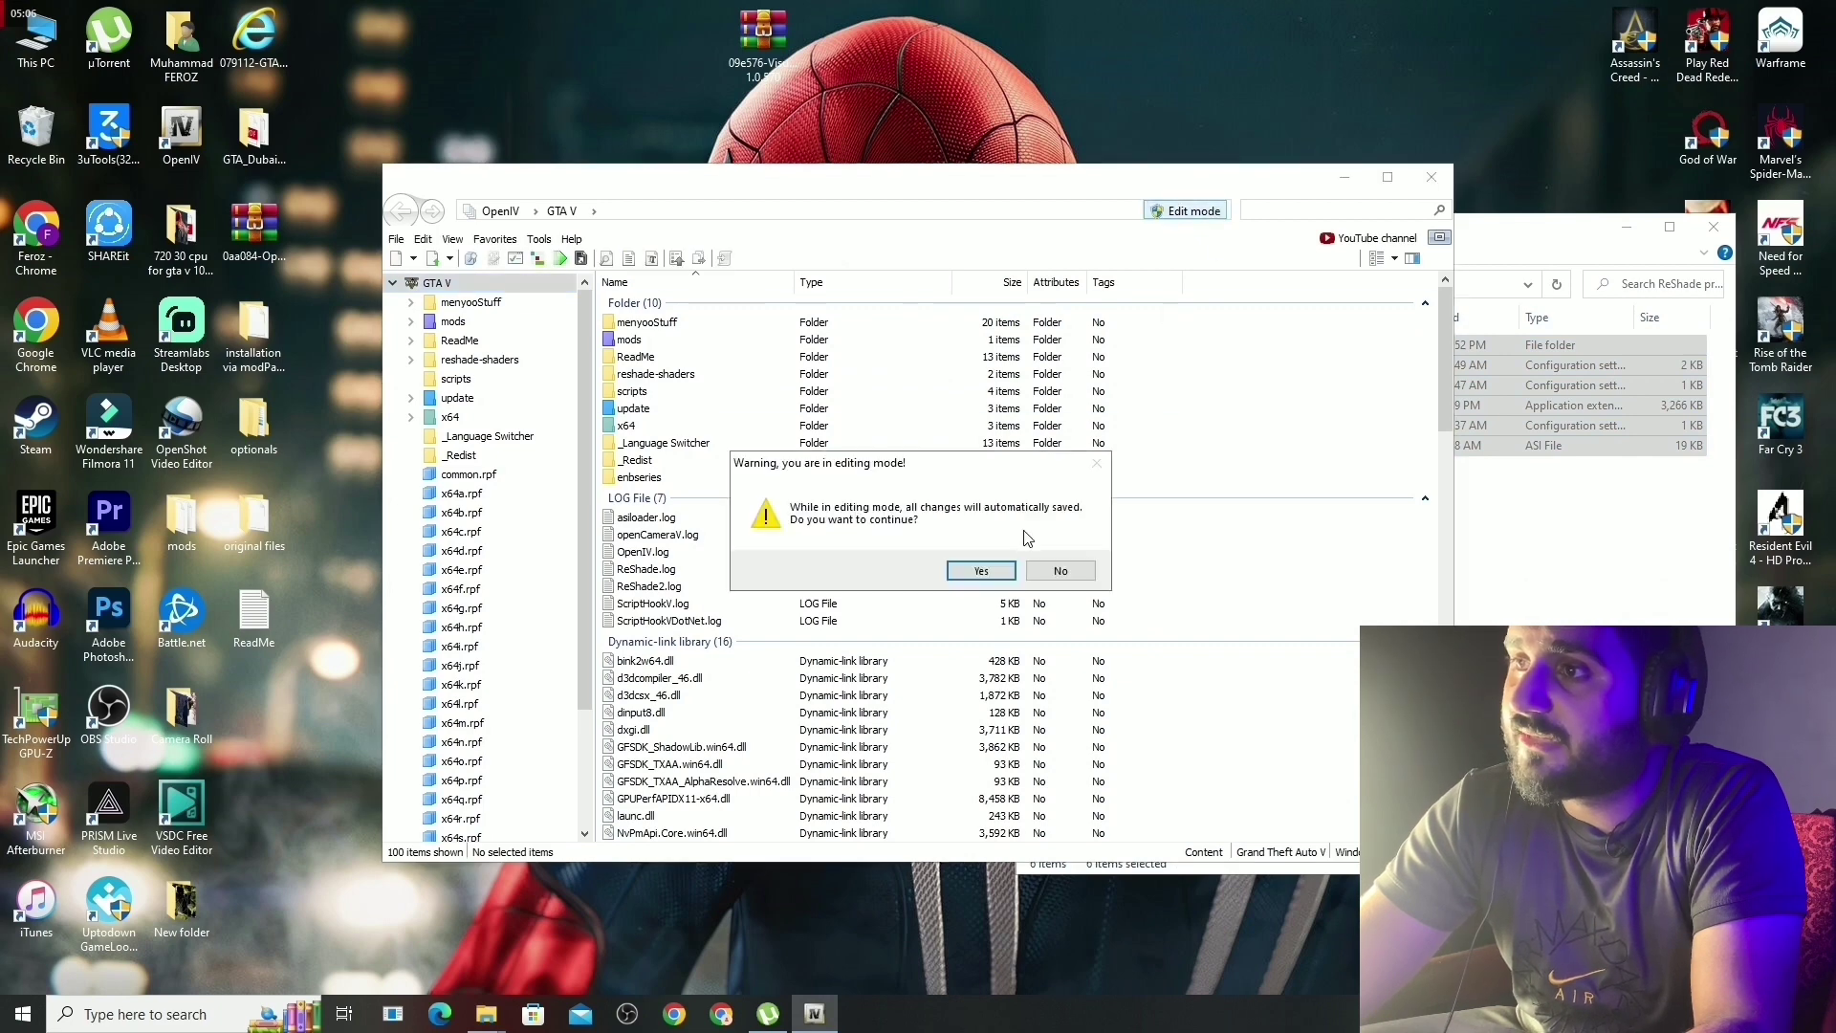
click(986, 572)
click(1479, 513)
drag(1189, 545, 793, 554)
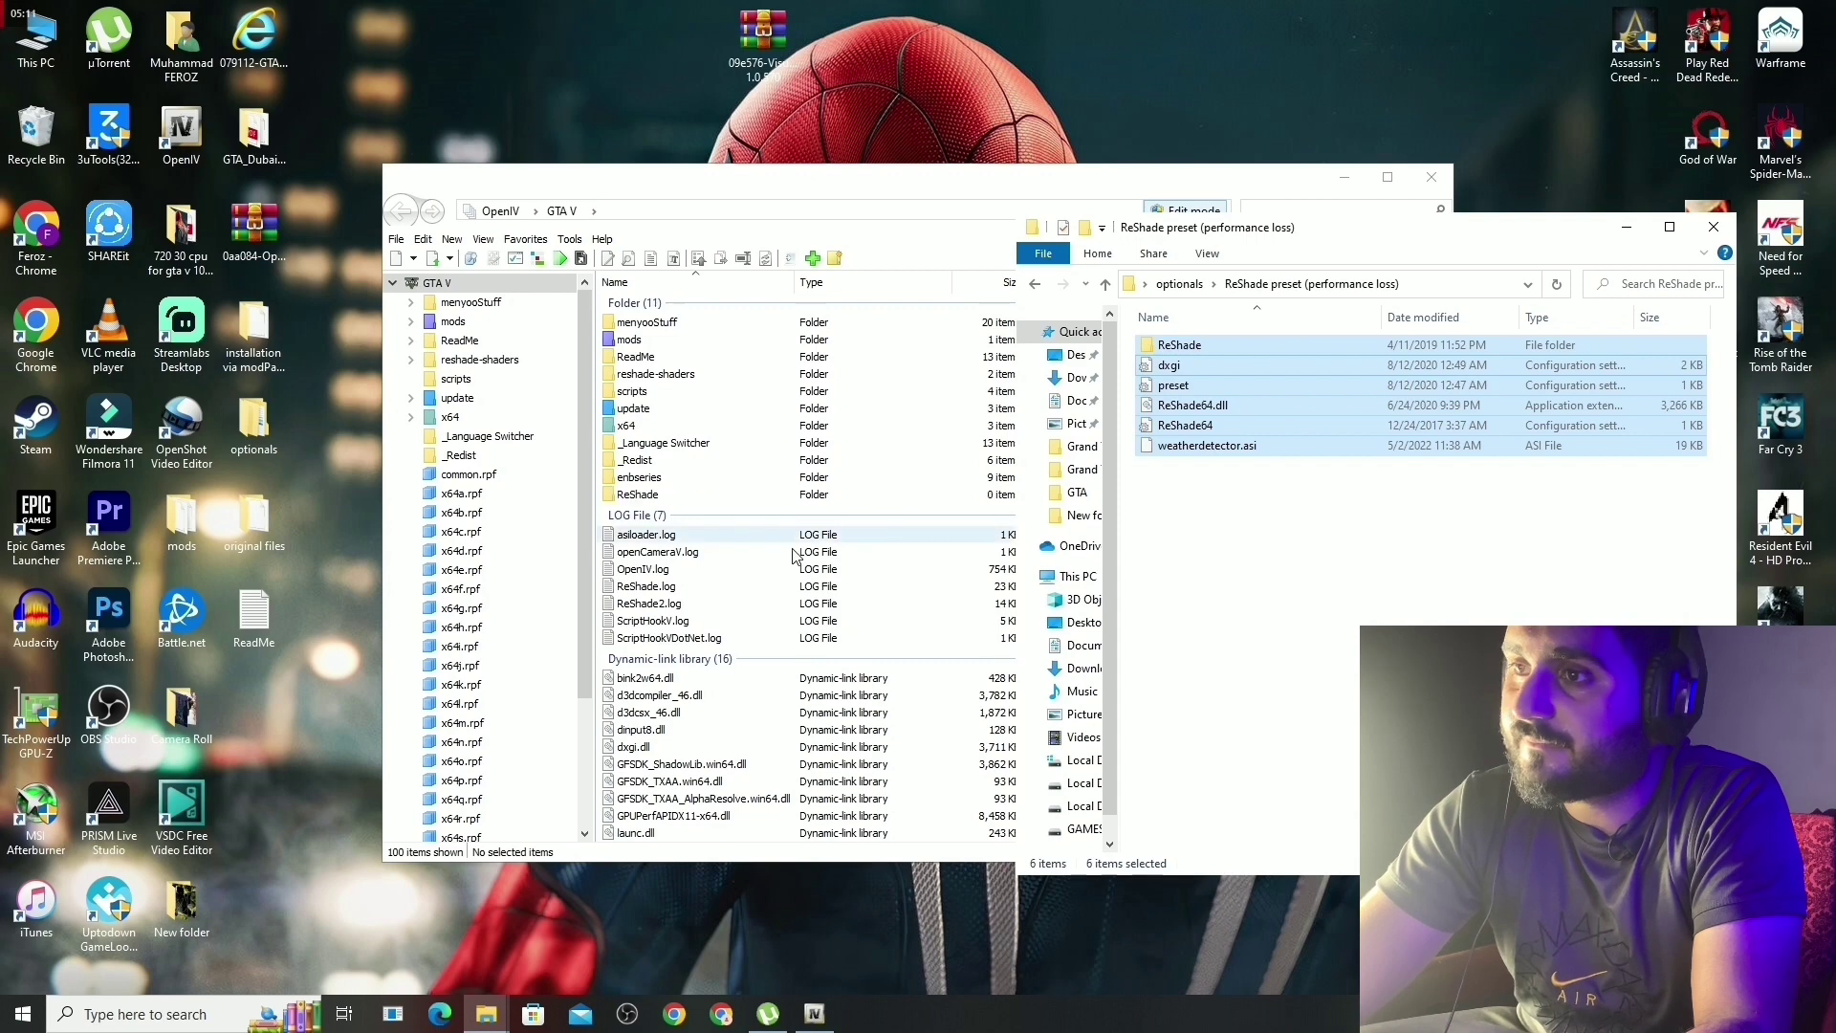
click(1334, 615)
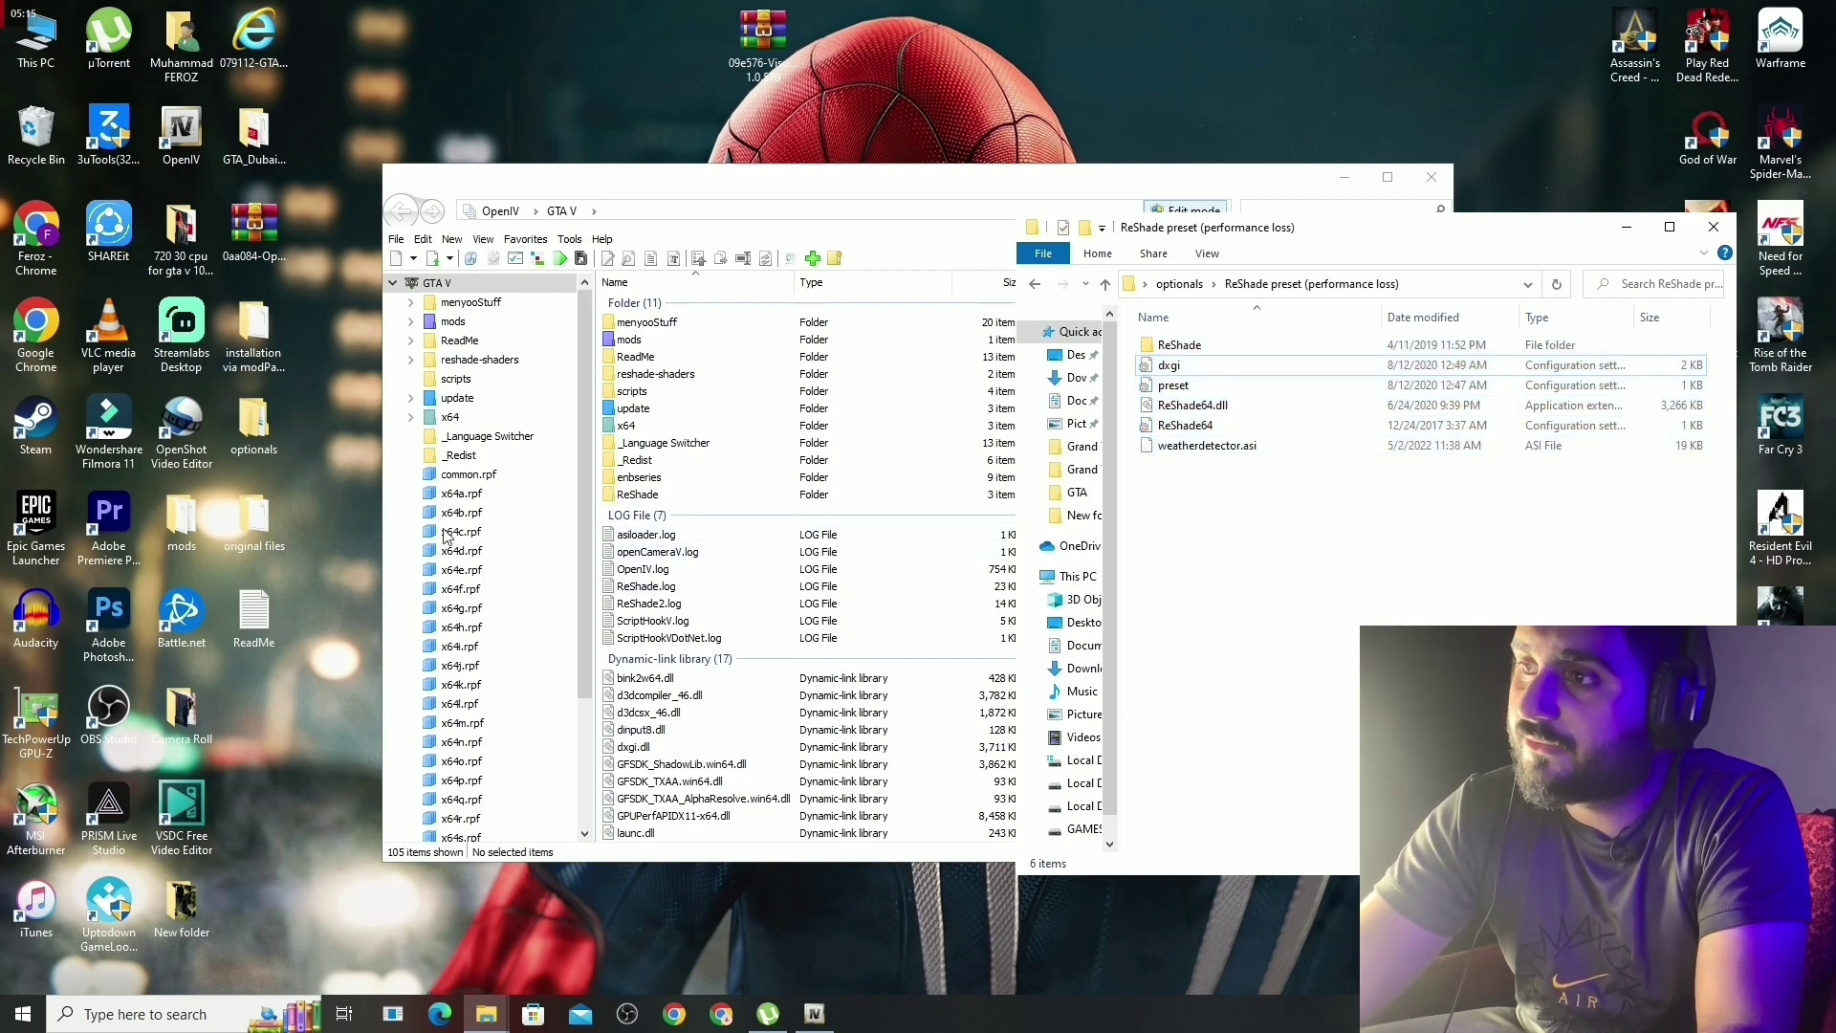
Open the original files folder on the desktop and look through the files in the GTA V root folder.
click(245, 542)
double_click(244, 541)
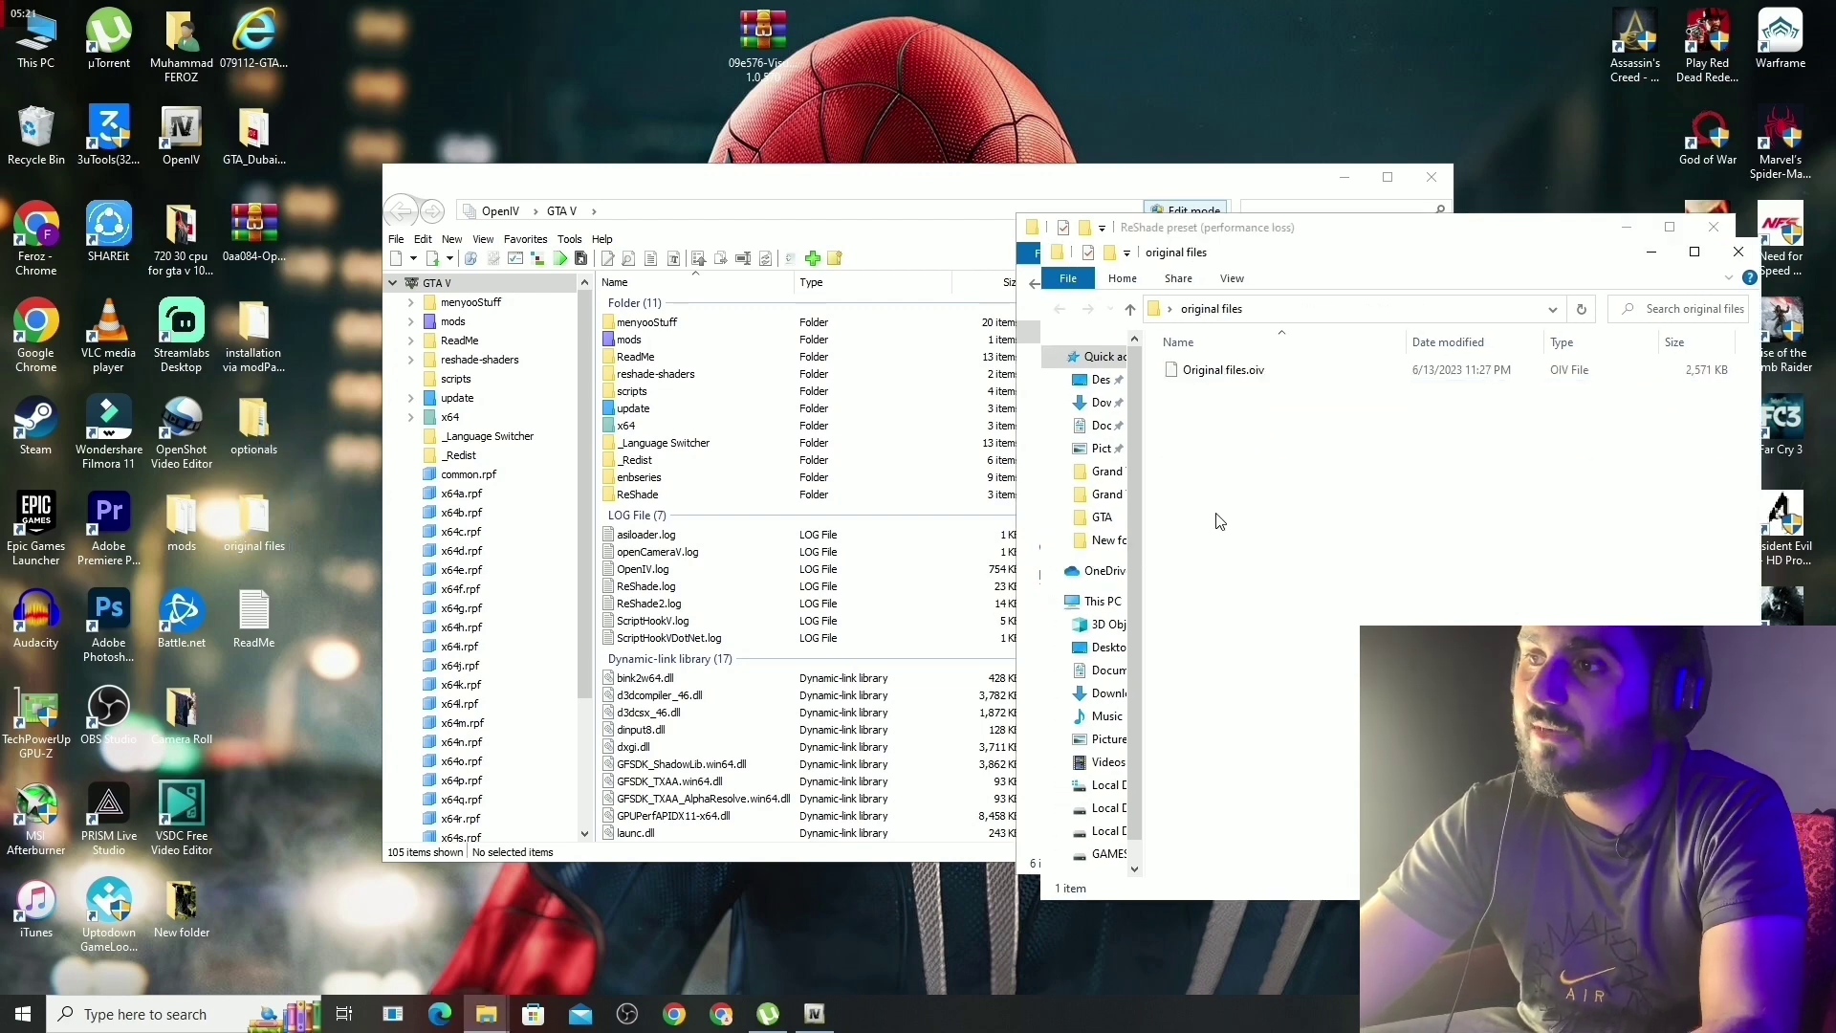
scroll(911, 612, down, 12)
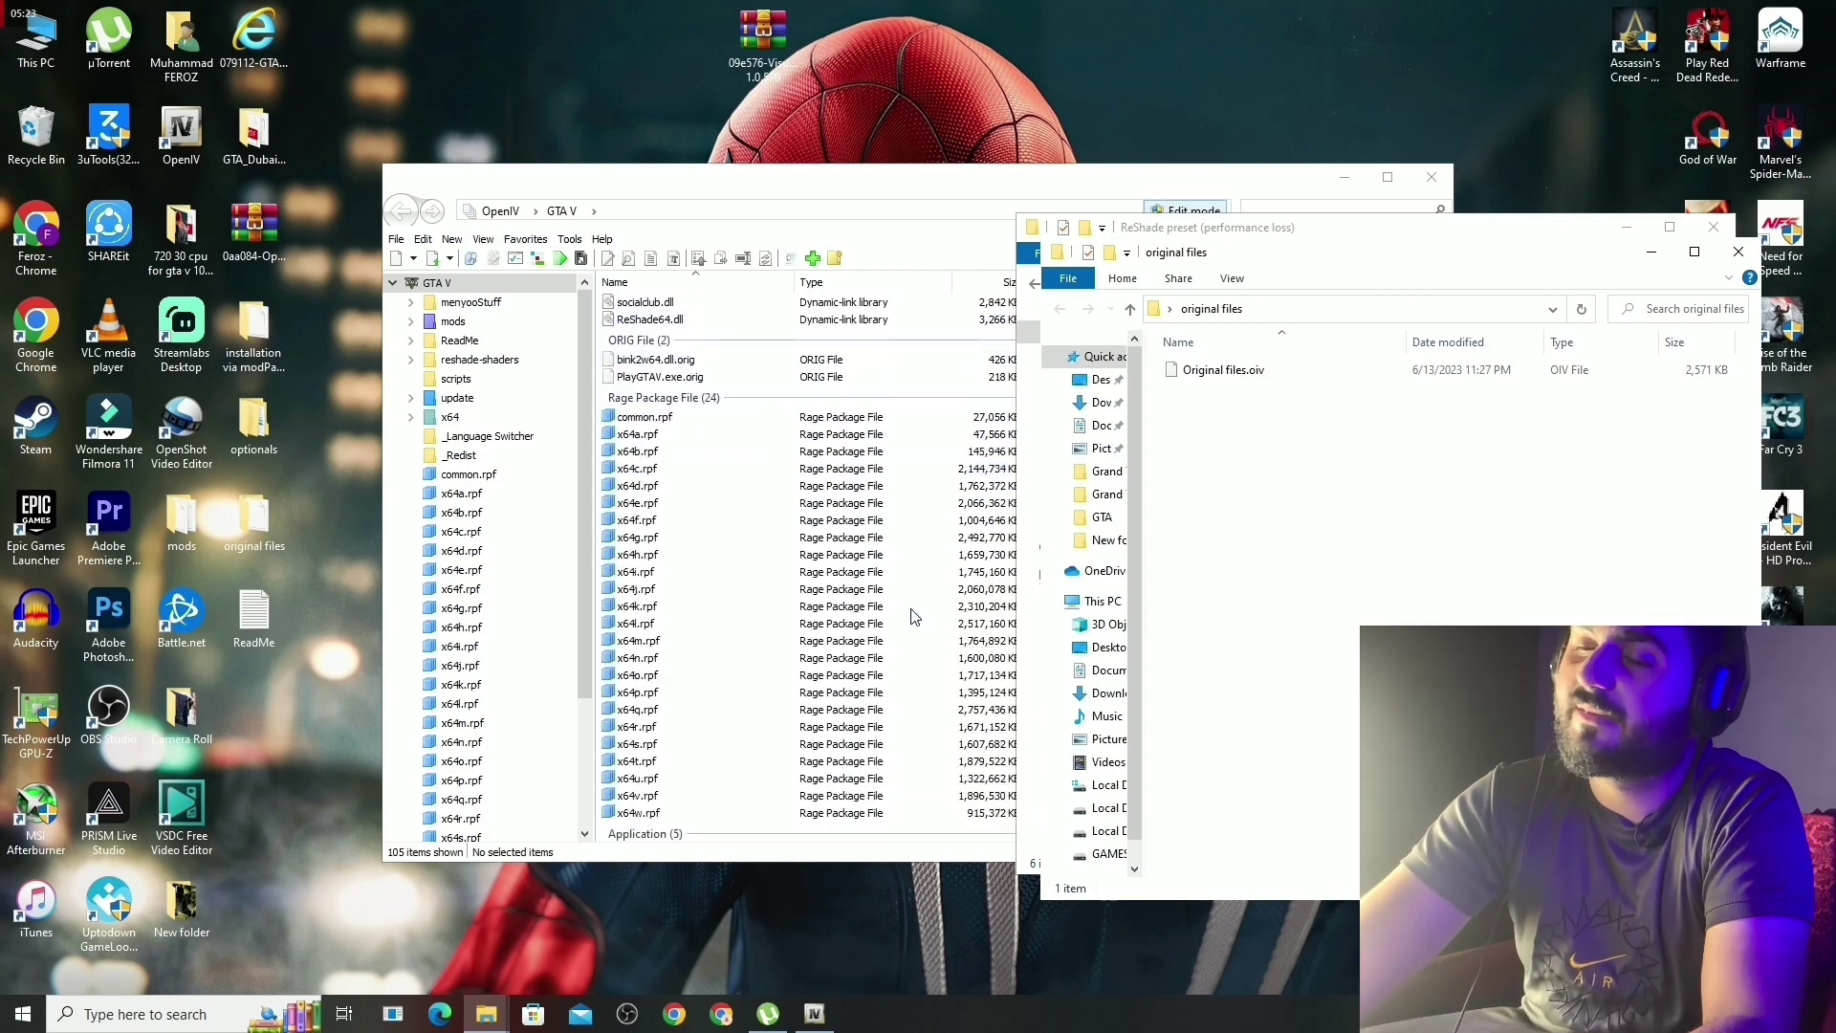
scroll(912, 614, down, 15)
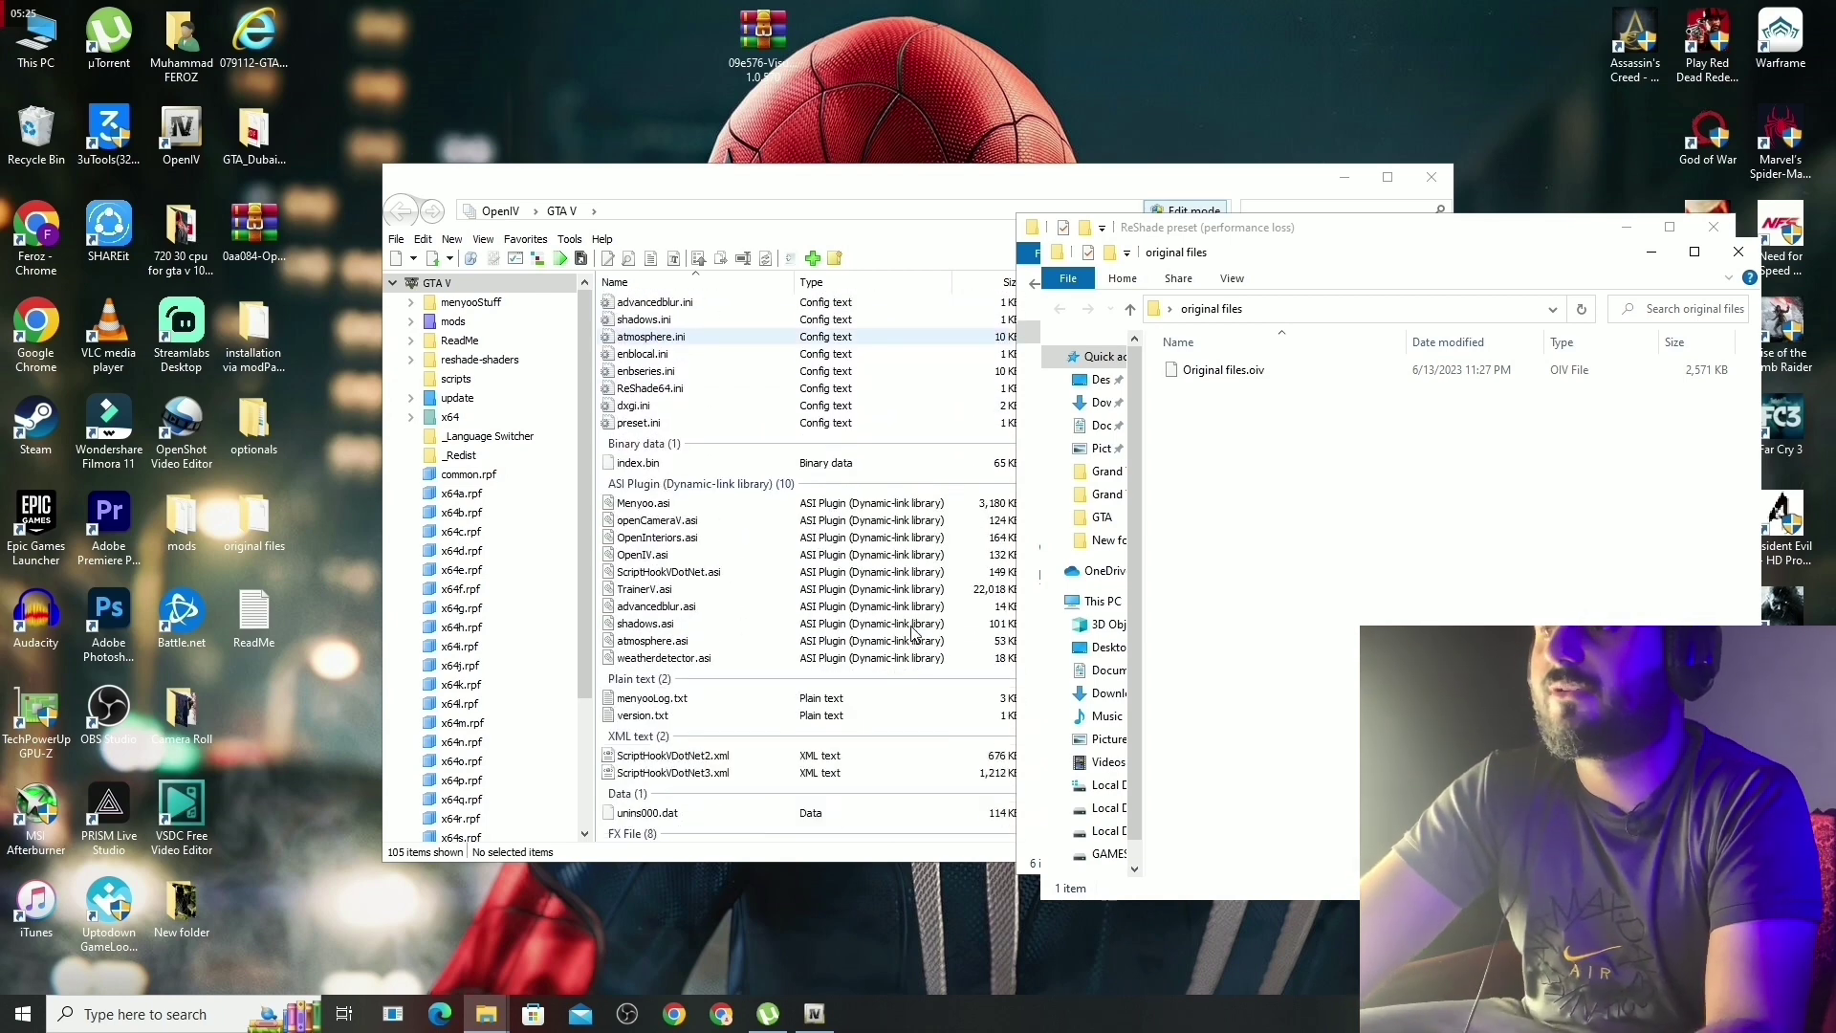
scroll(912, 632, down, 3)
scroll(911, 639, up, 8)
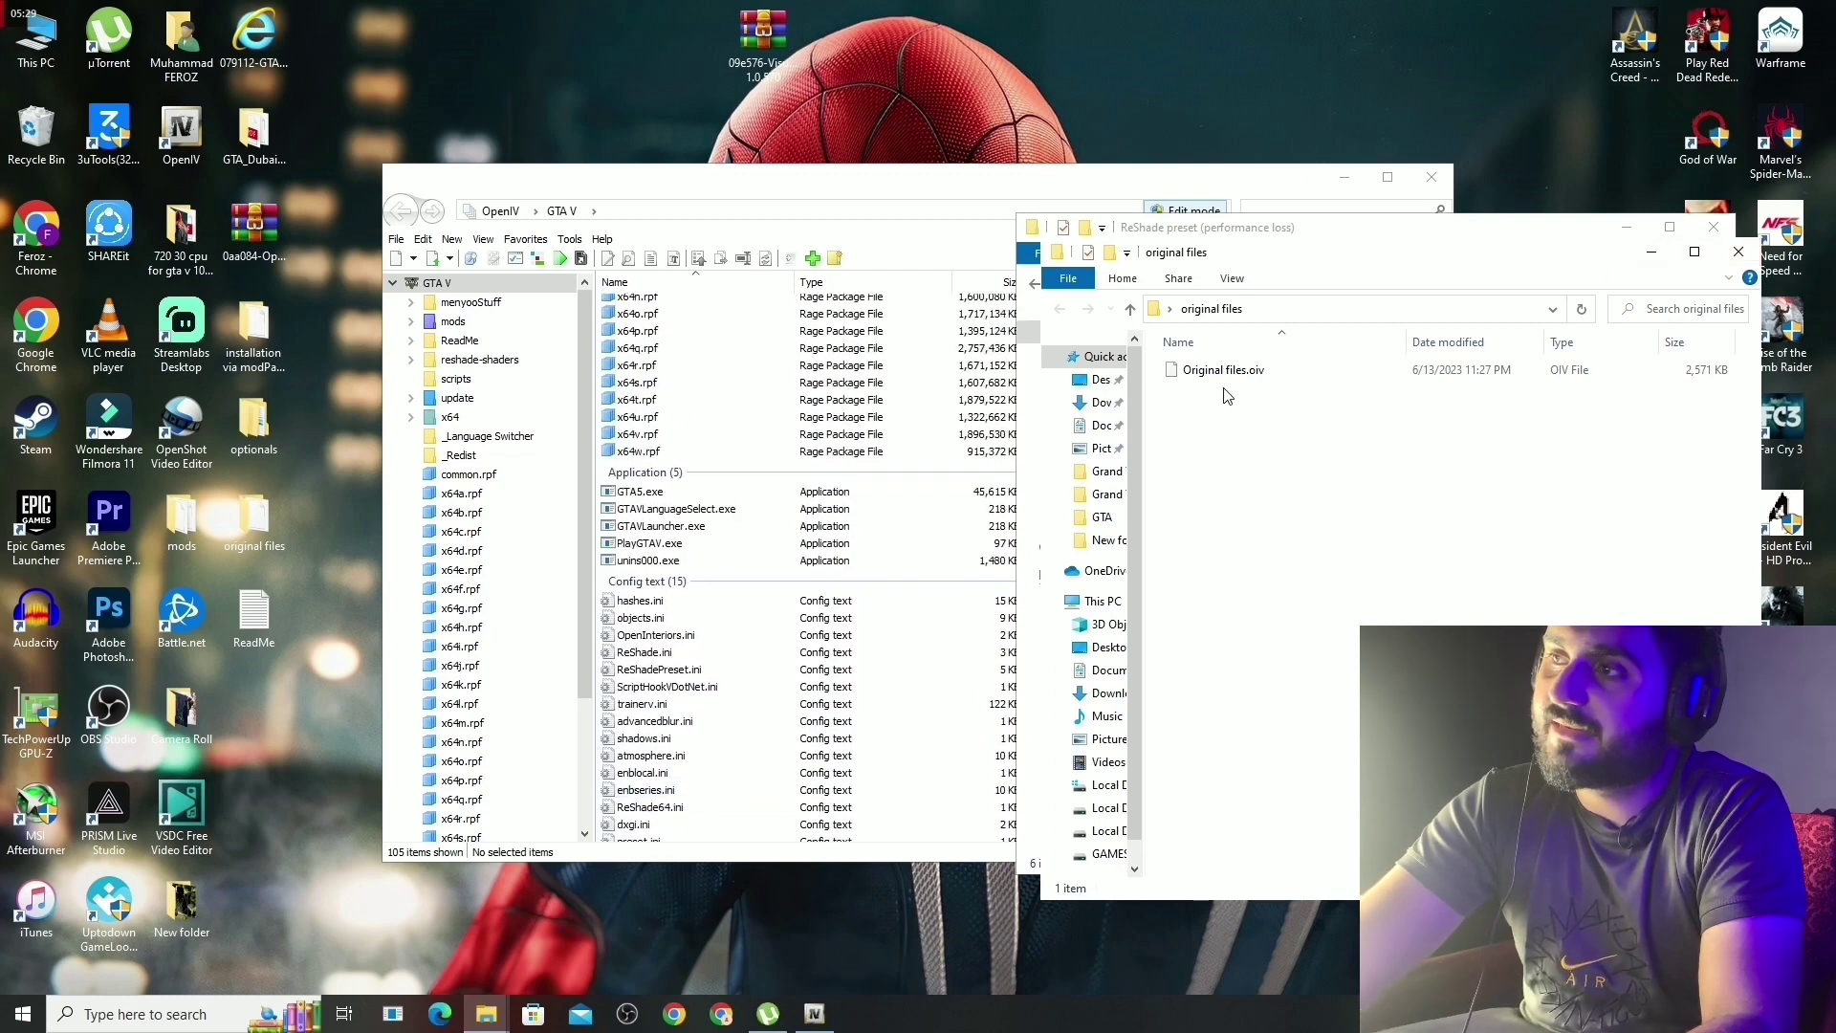
Put away the original files and ReShade preset folder windows without installing Original files.oiv, leaving OpenIV open.
drag(1234, 375, 1348, 460)
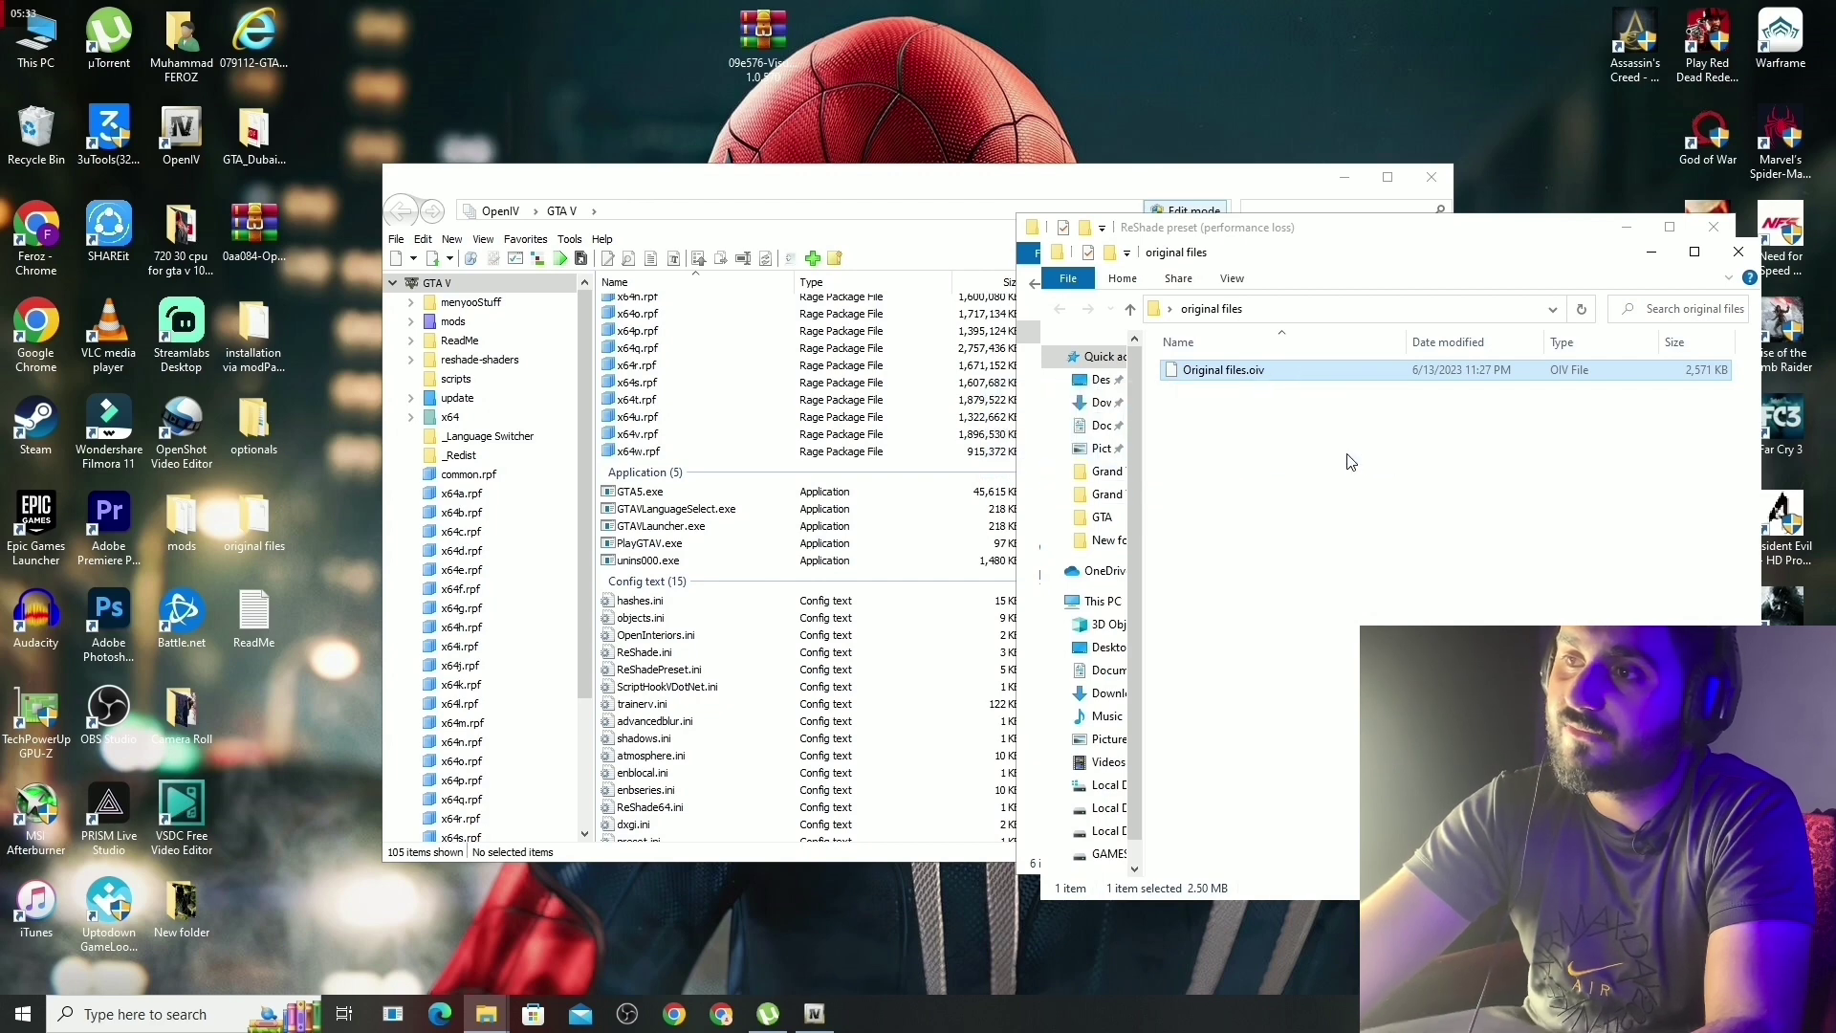
click(1406, 451)
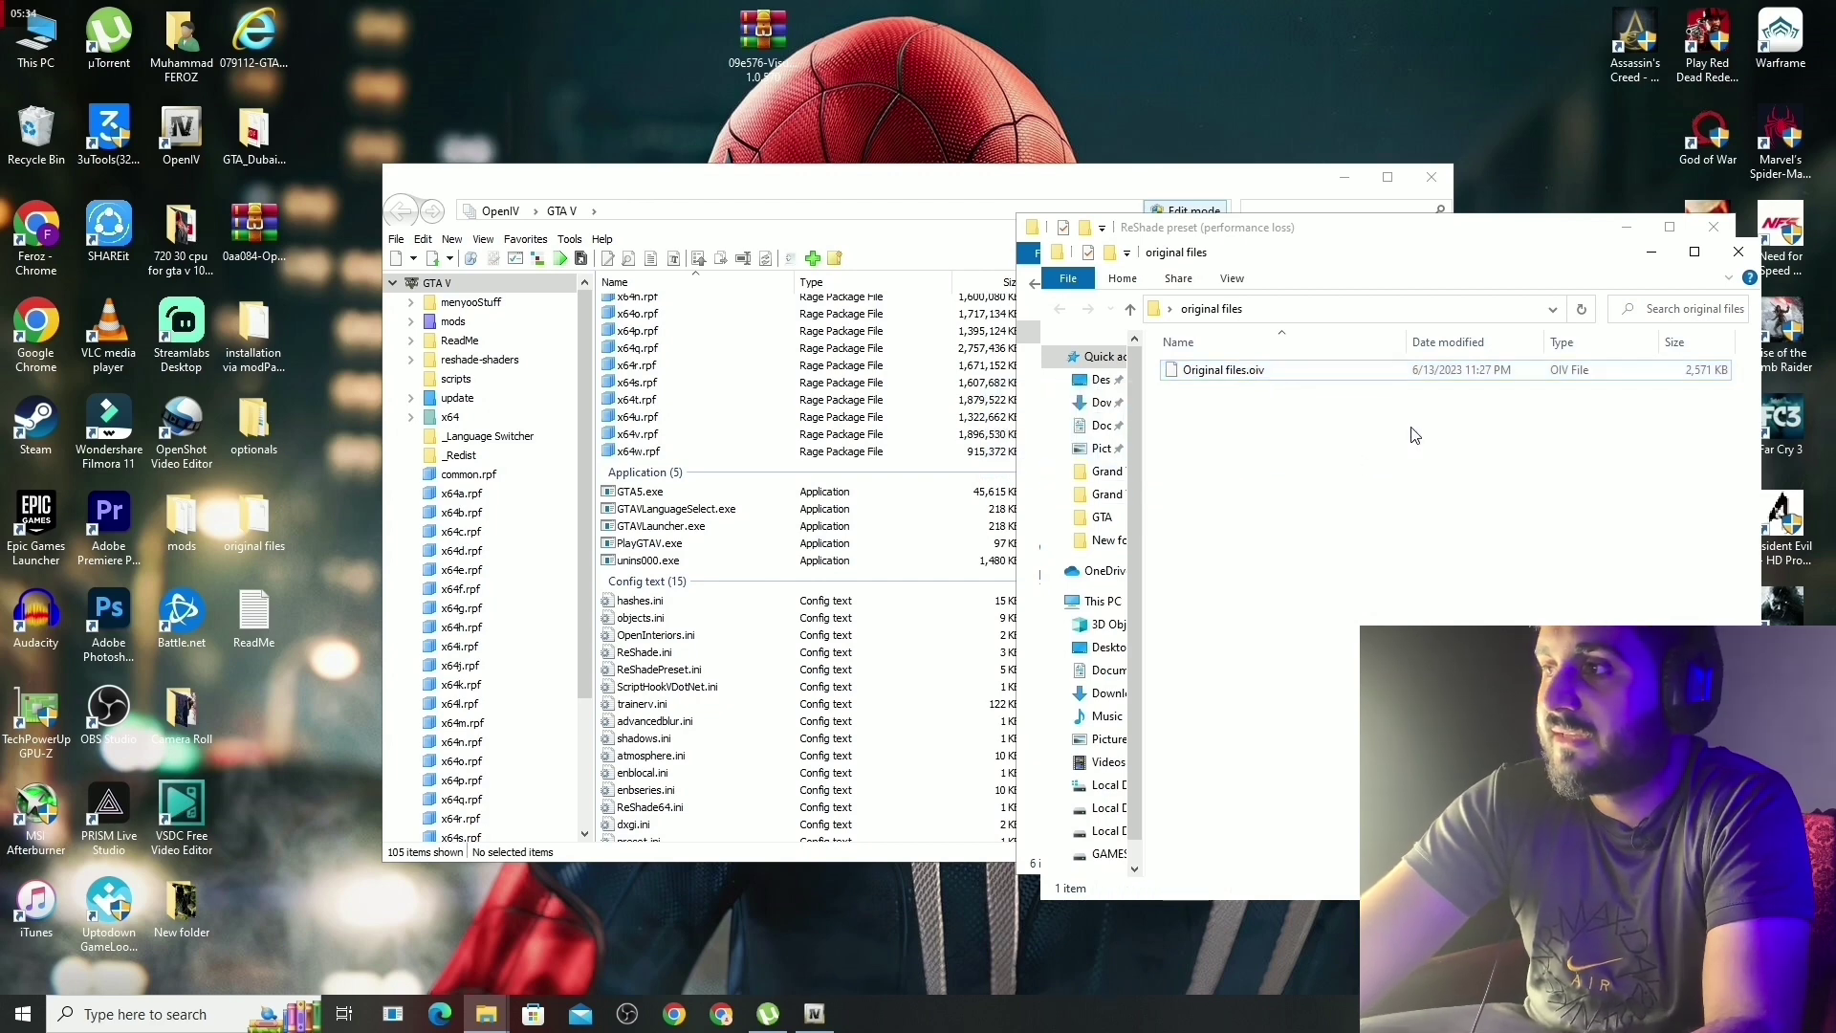
click(1652, 252)
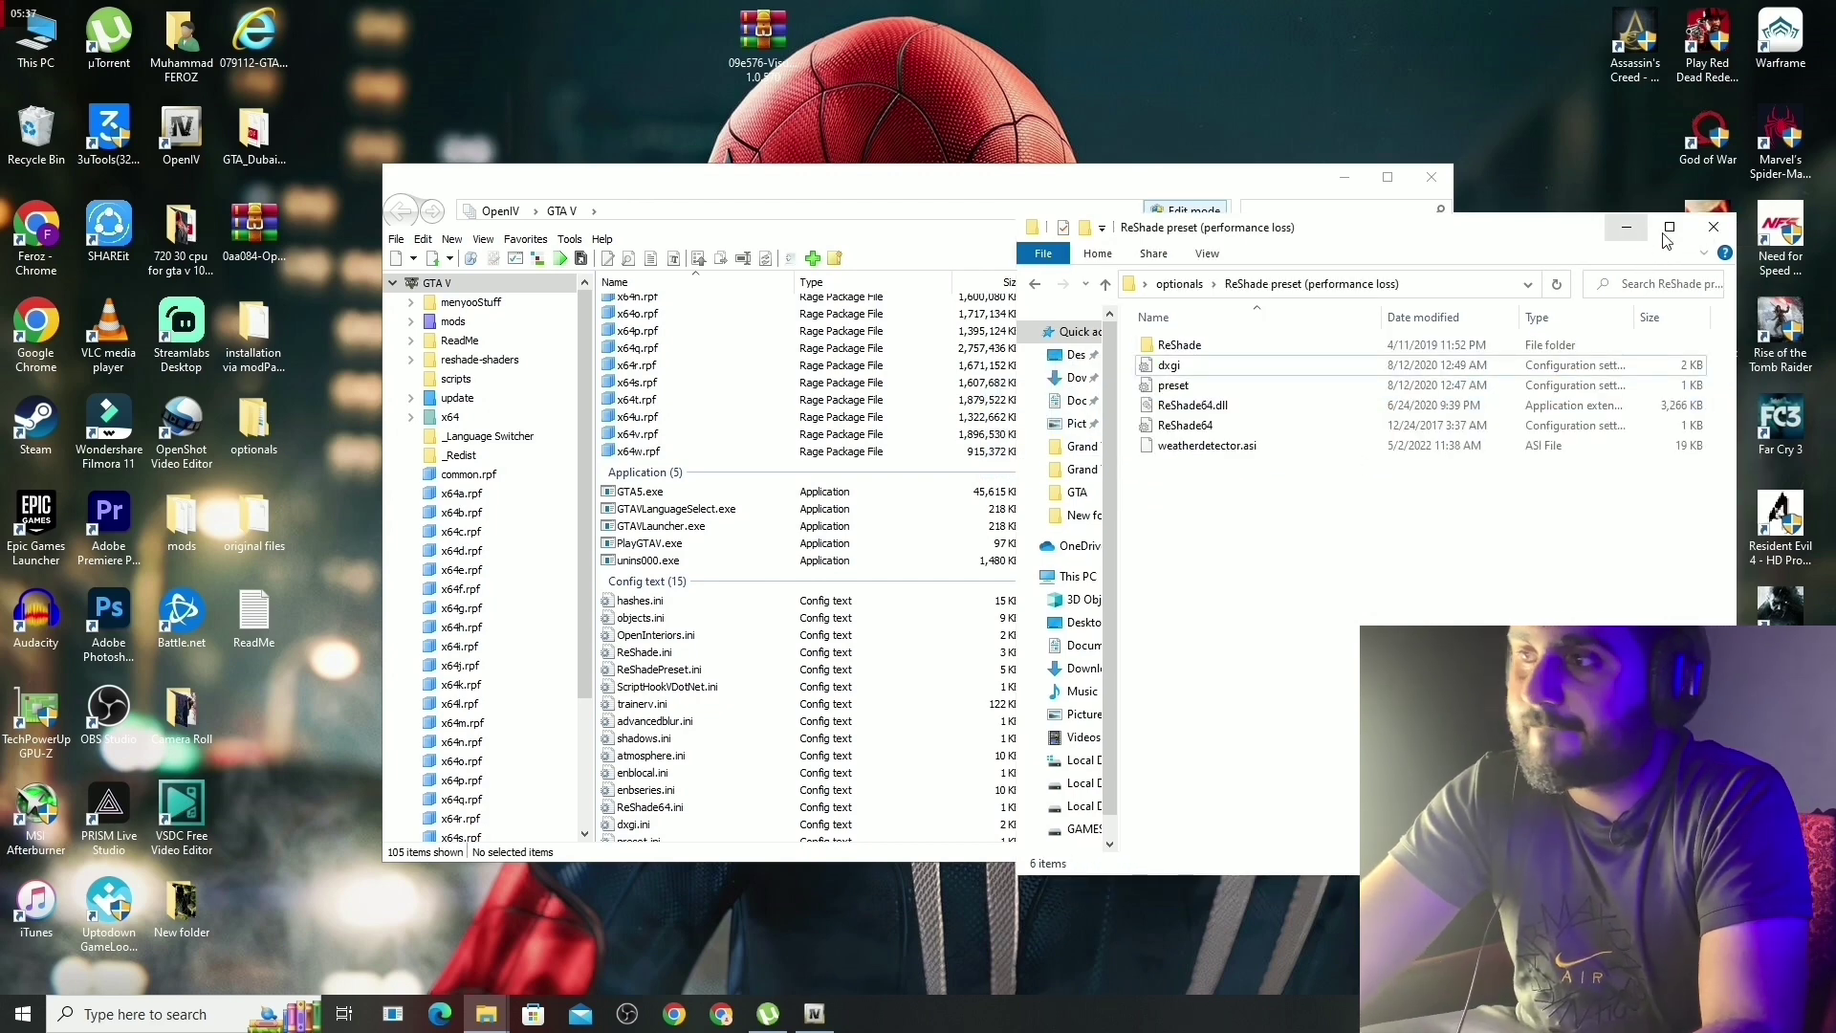
click(1714, 227)
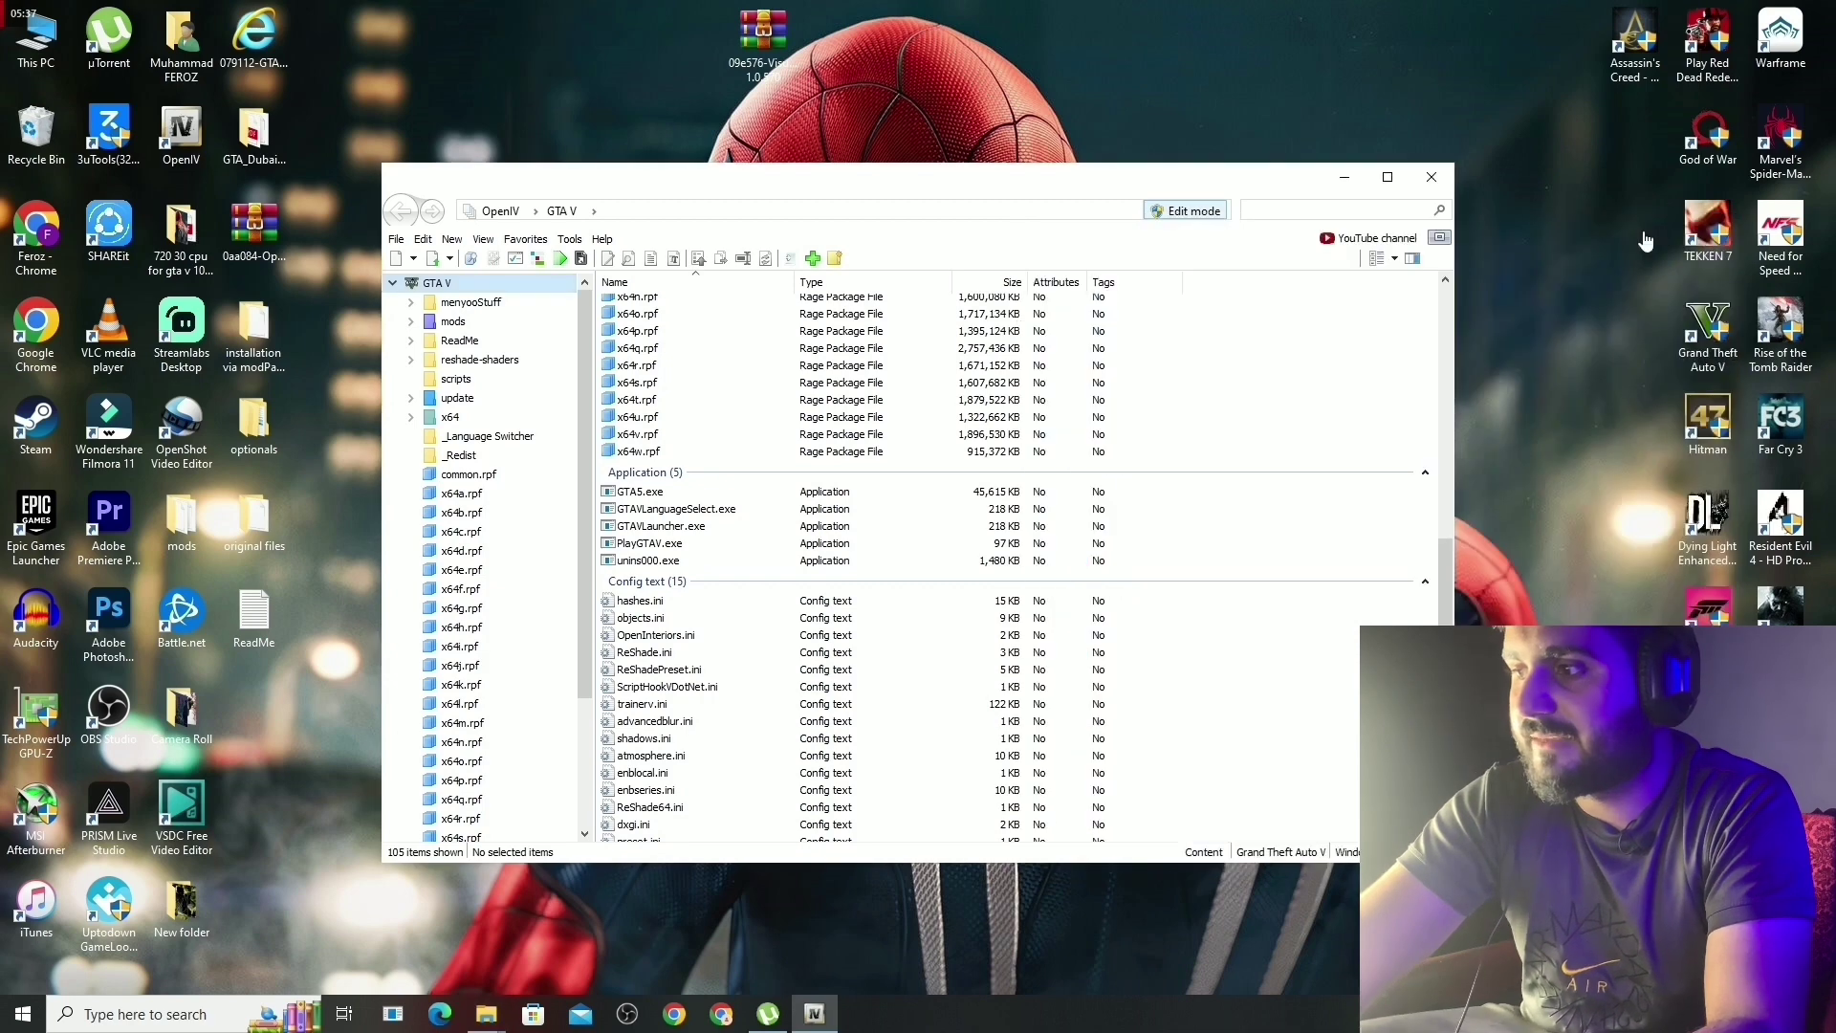
Close OpenIV and switch to Chrome to download ReShade from the reshade.me website, accepting its cookies.
click(1432, 177)
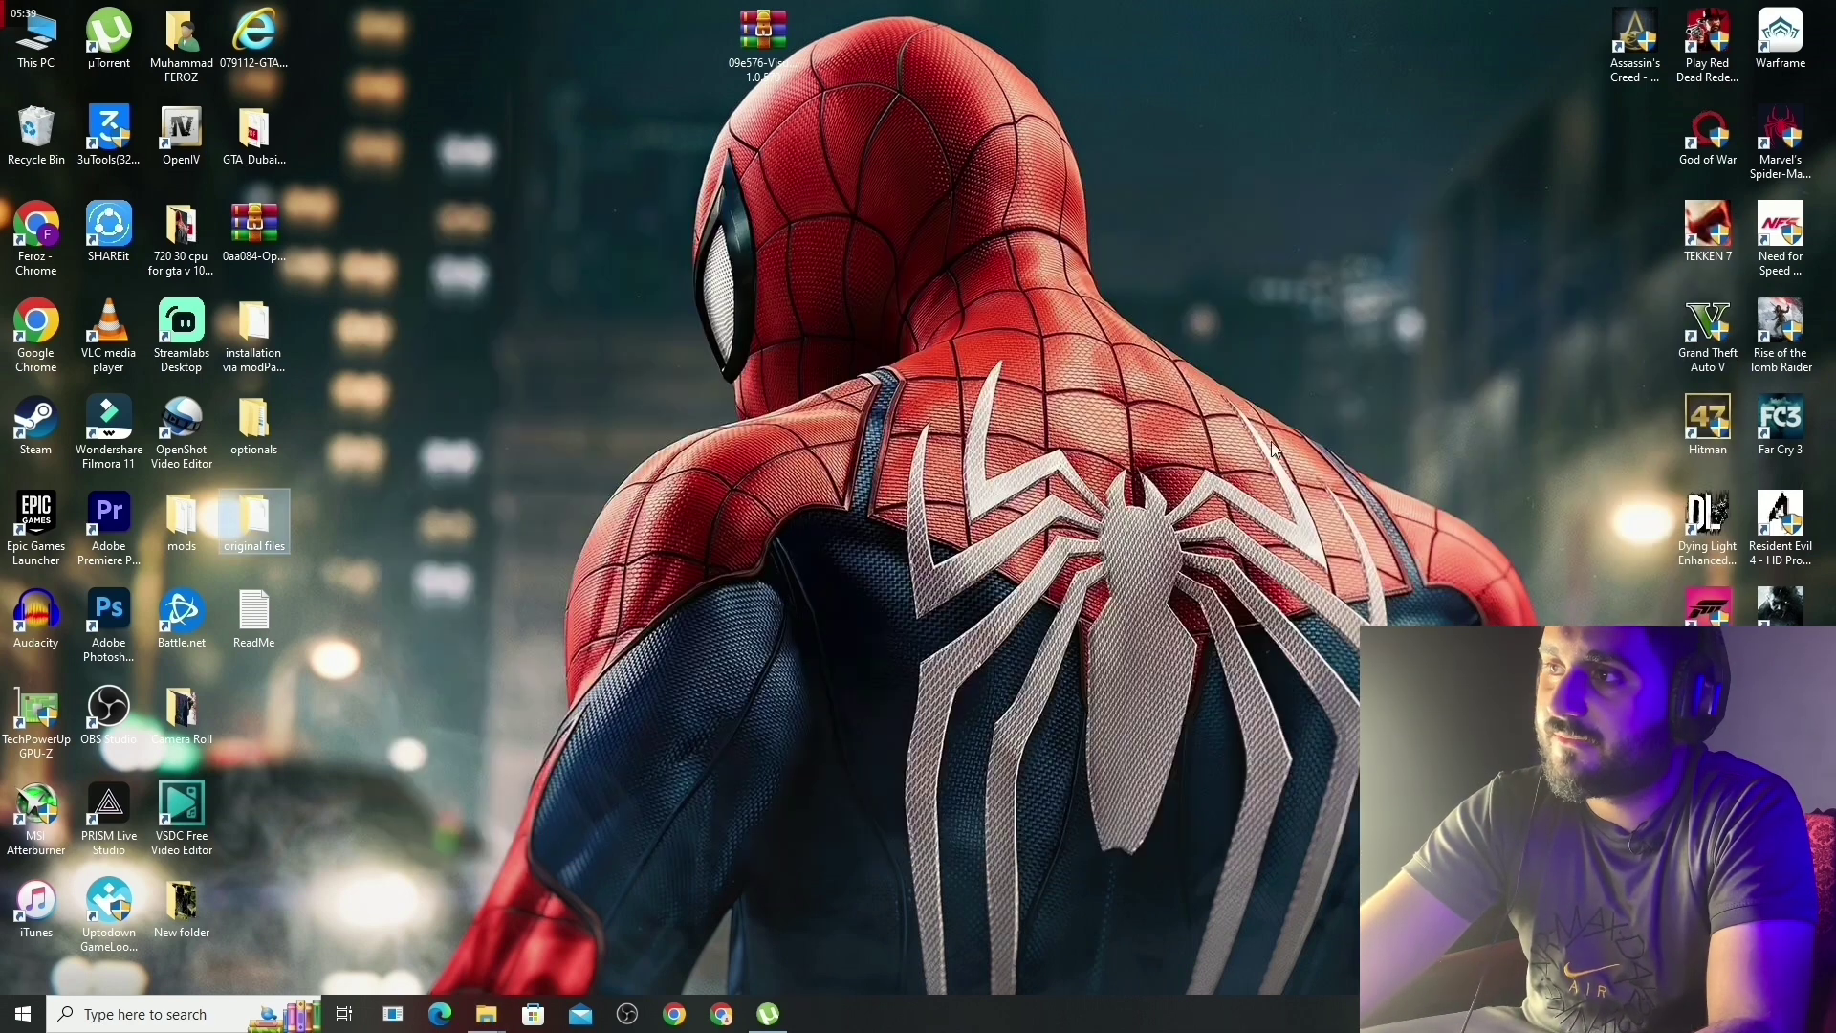
double_click(36, 238)
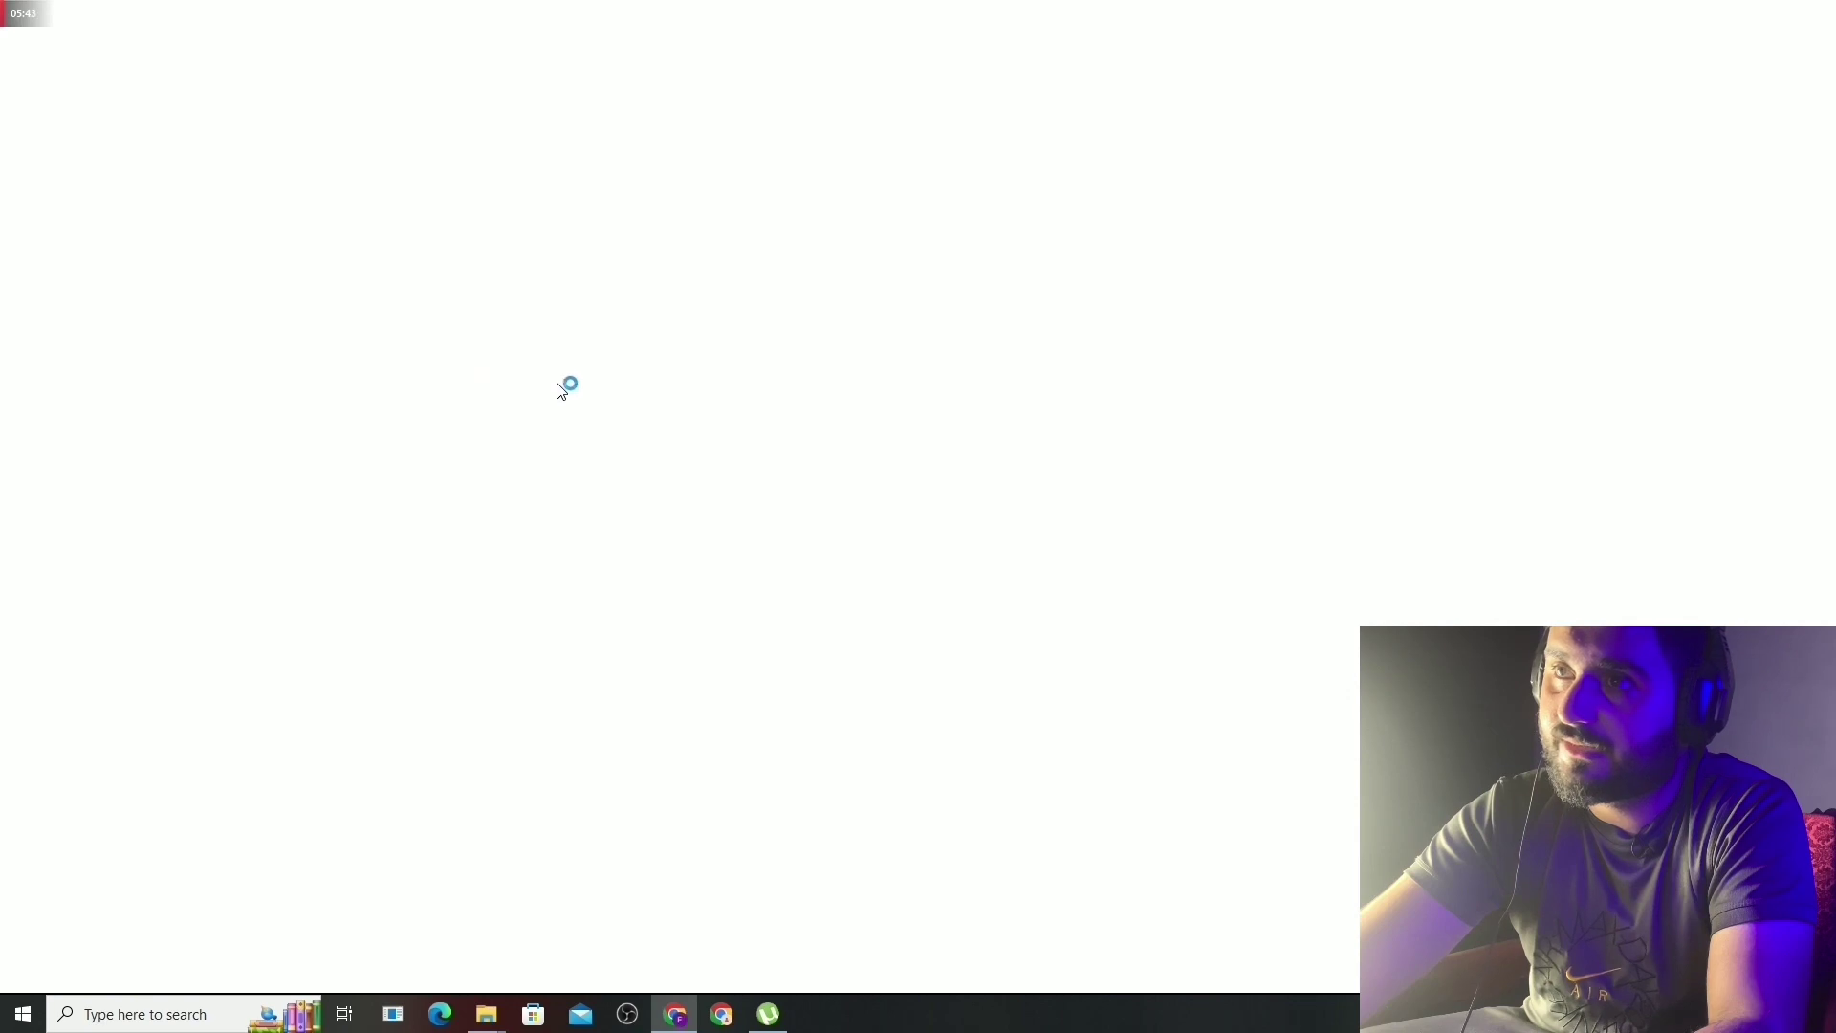
click(259, 16)
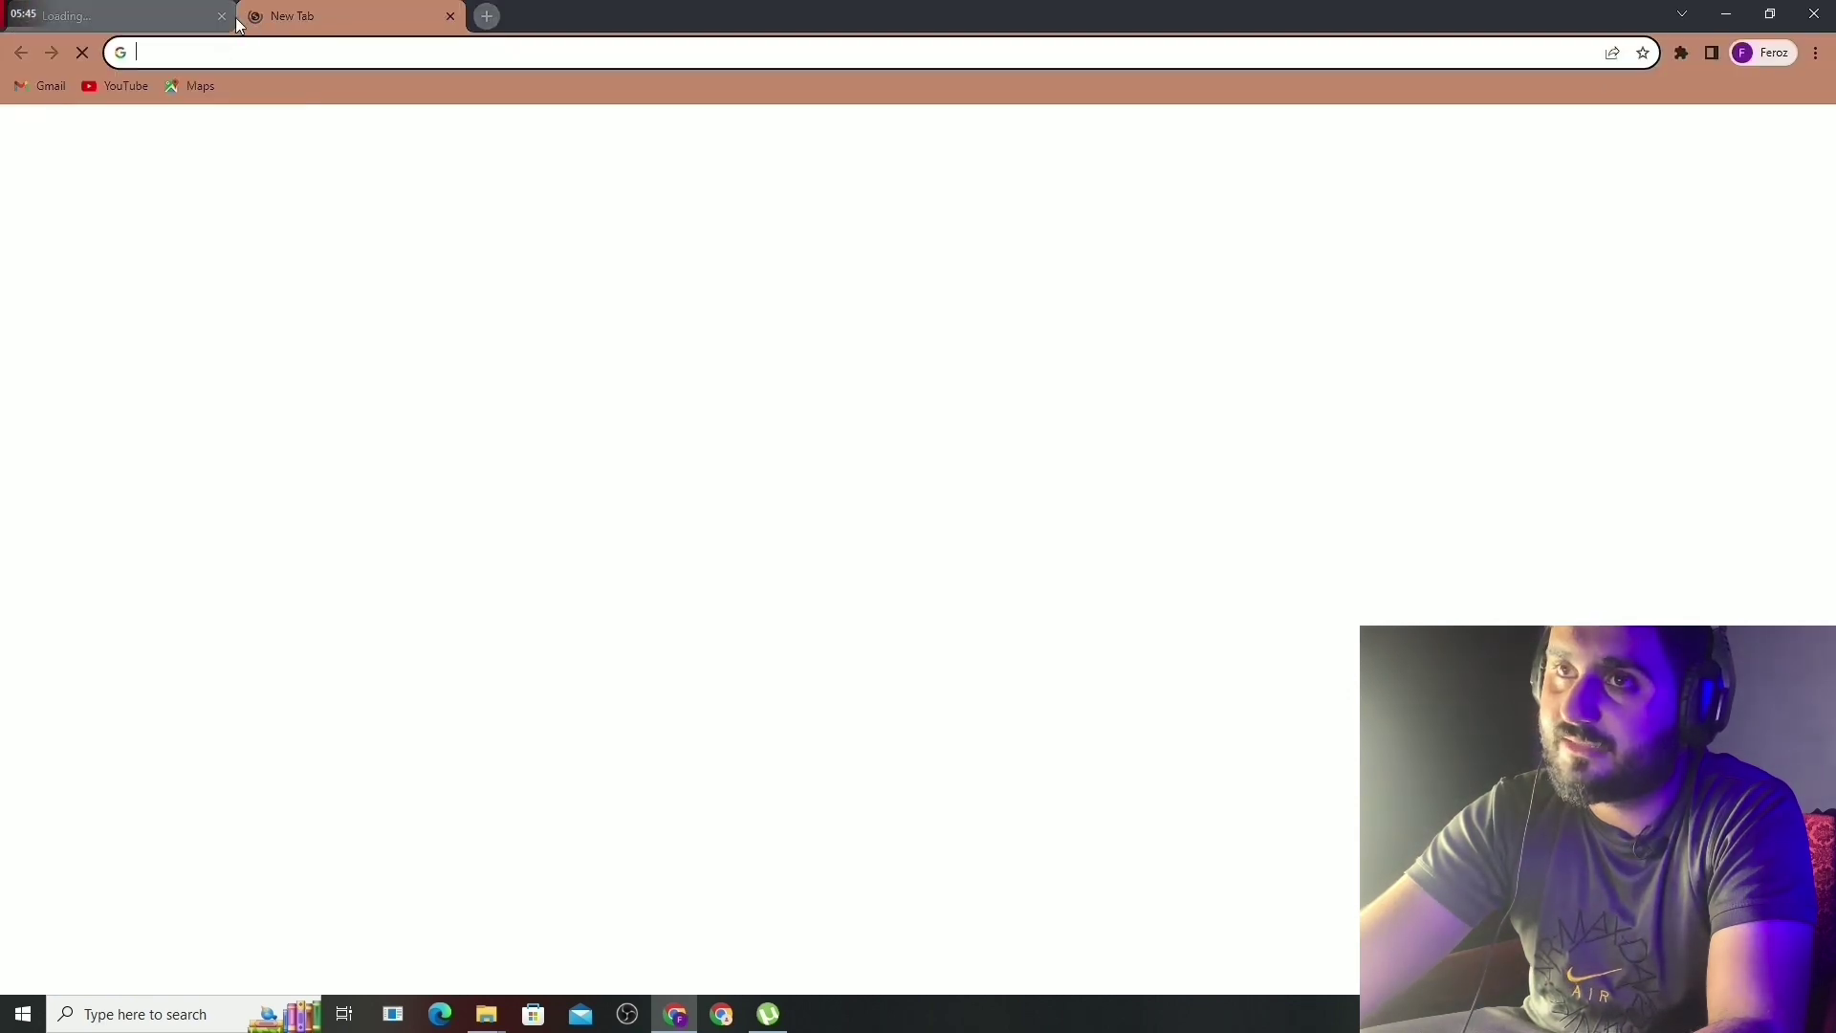
text(reshades)
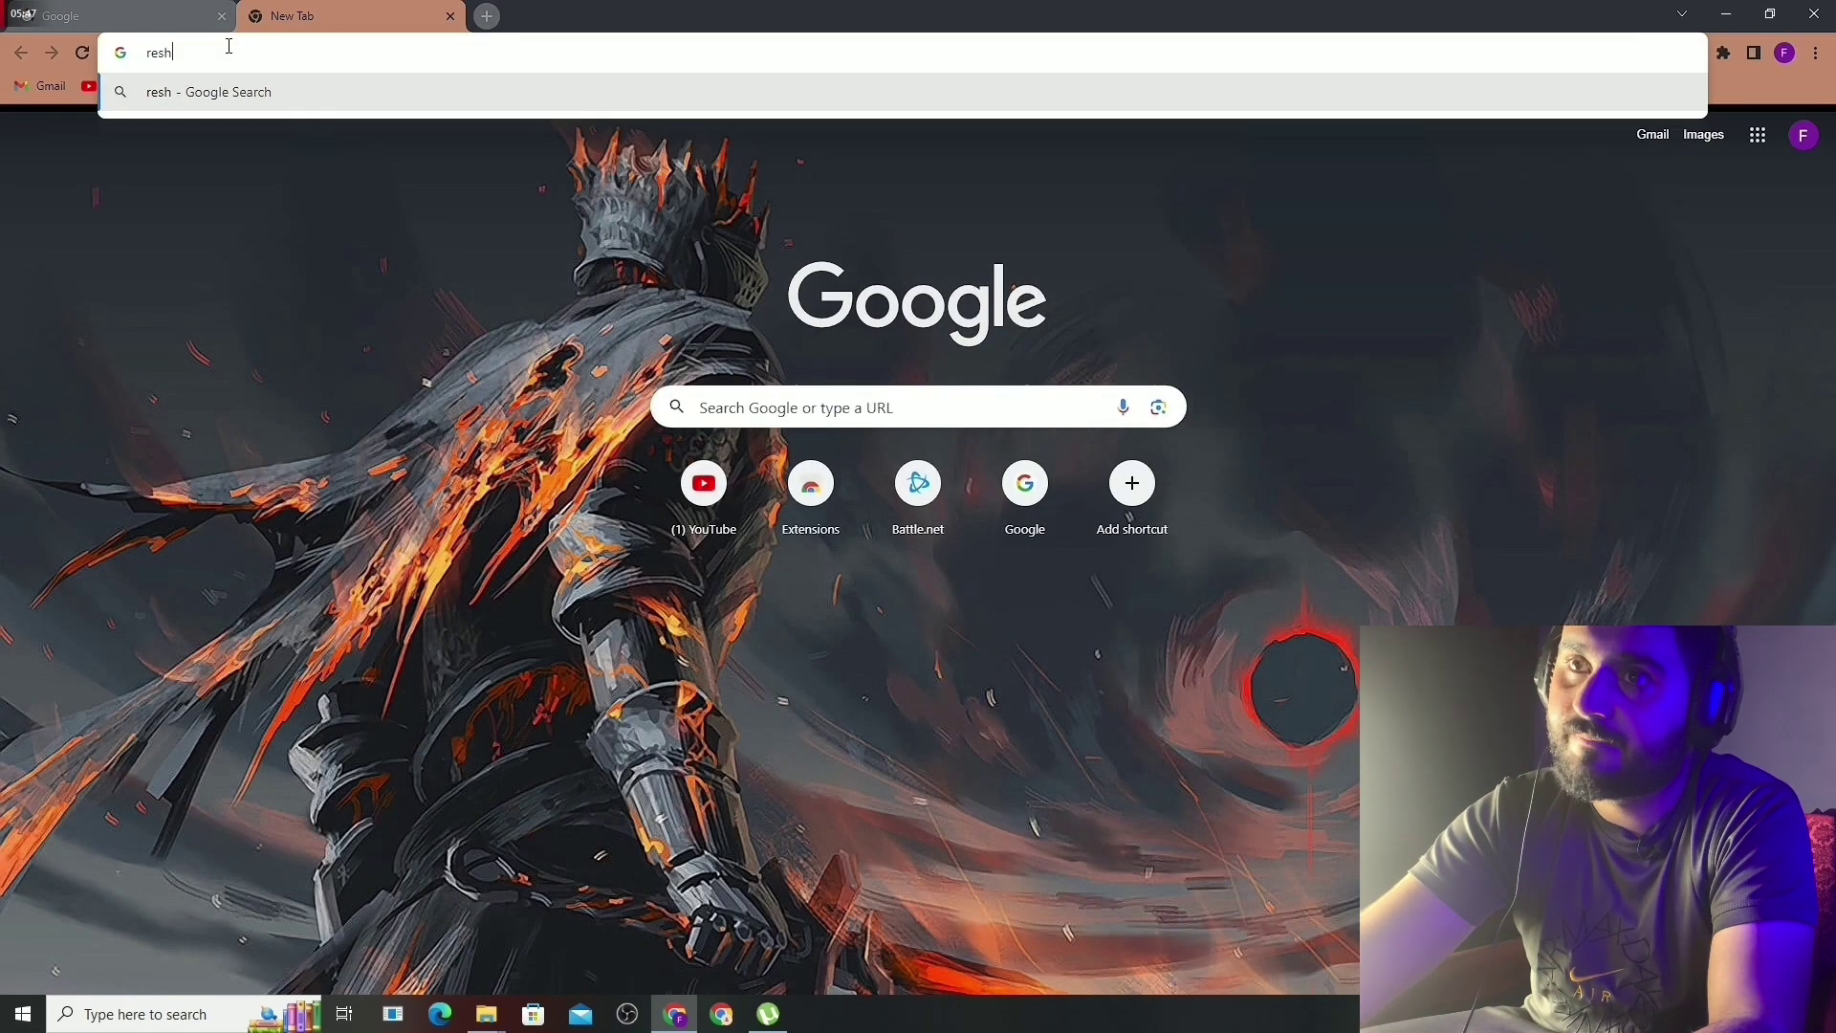
key(Return)
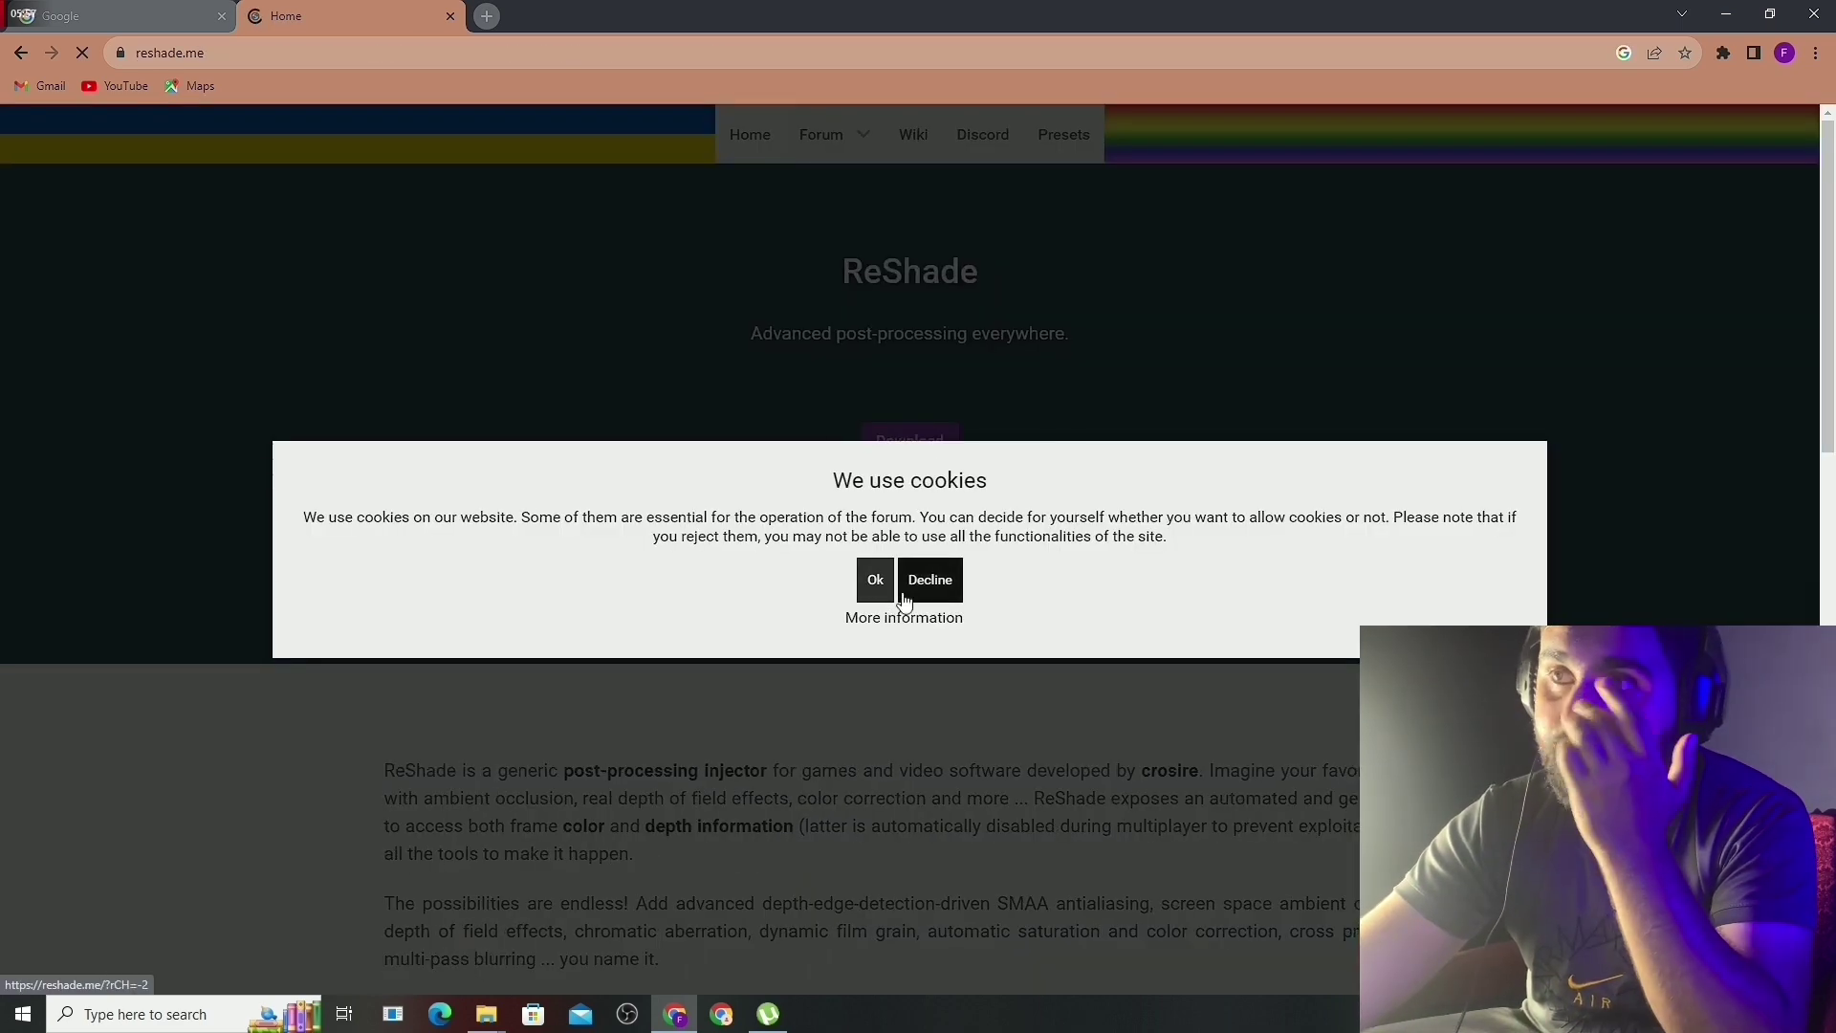
click(874, 579)
click(909, 445)
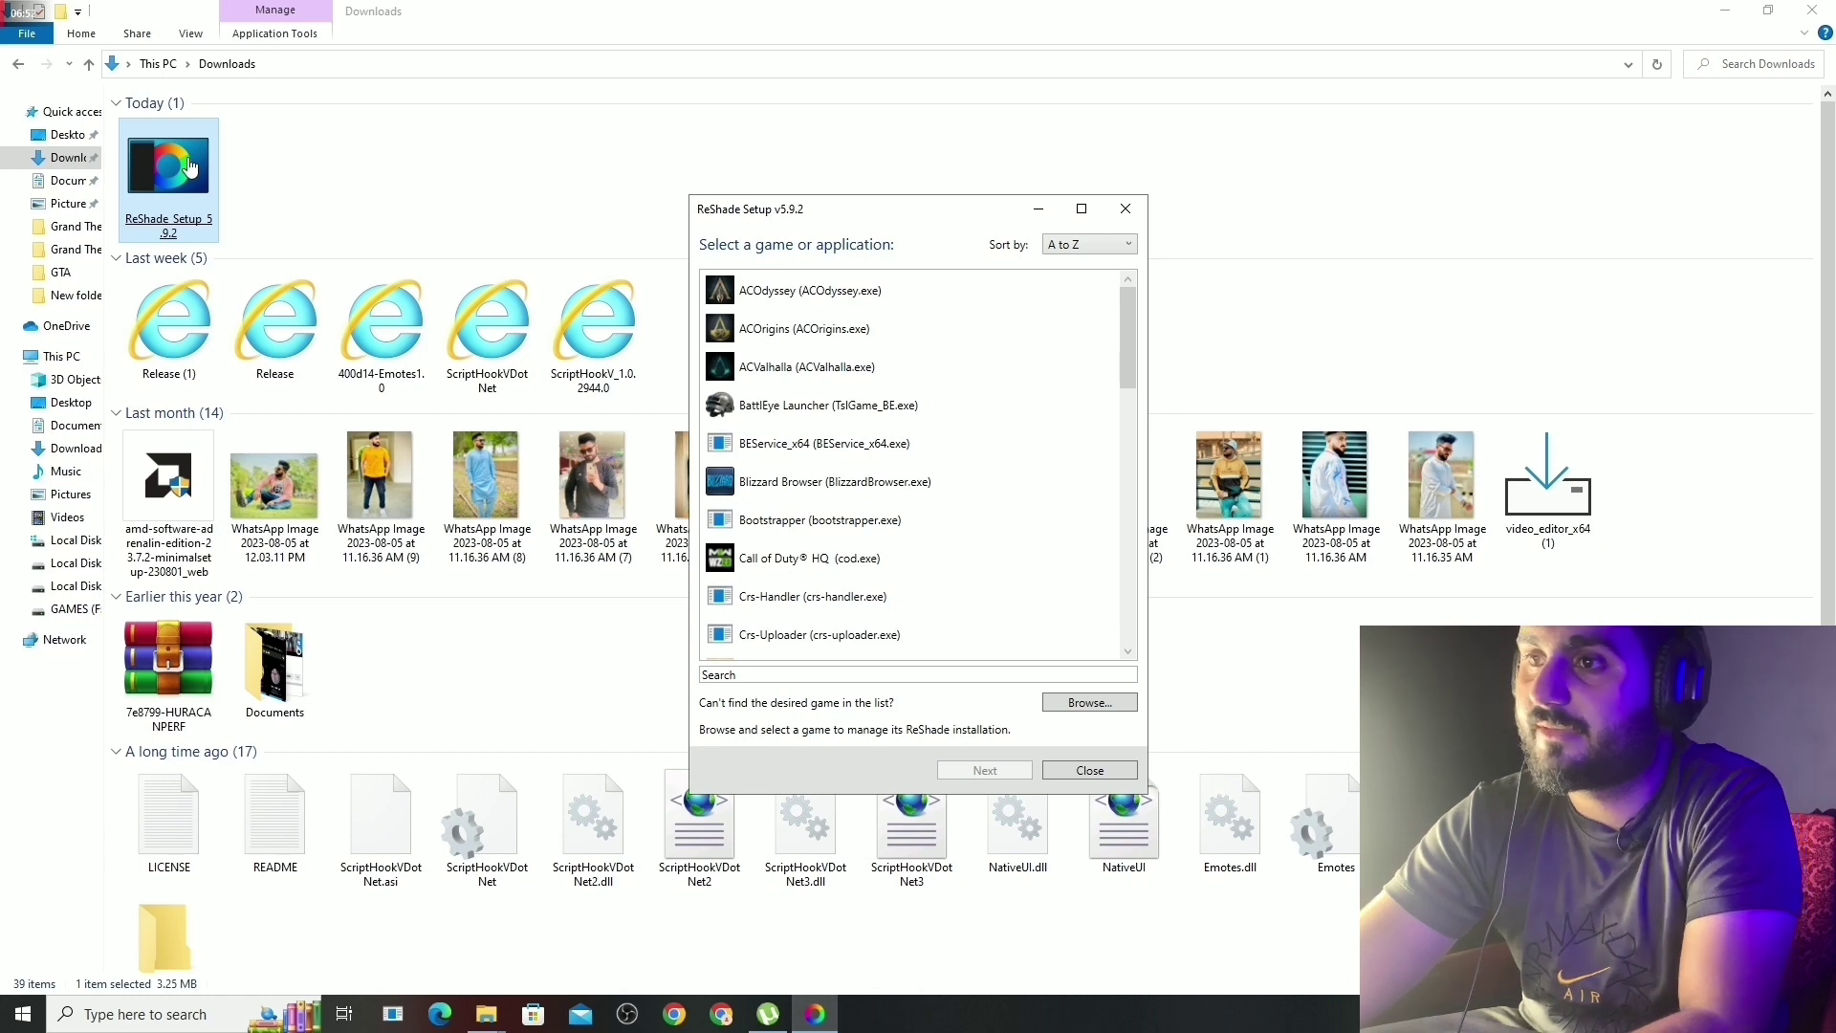
Choose GTA5.exe in the Grand Theft Auto V folder on the GAMES (F:) drive as the ReShade setup's target game.
click(1088, 705)
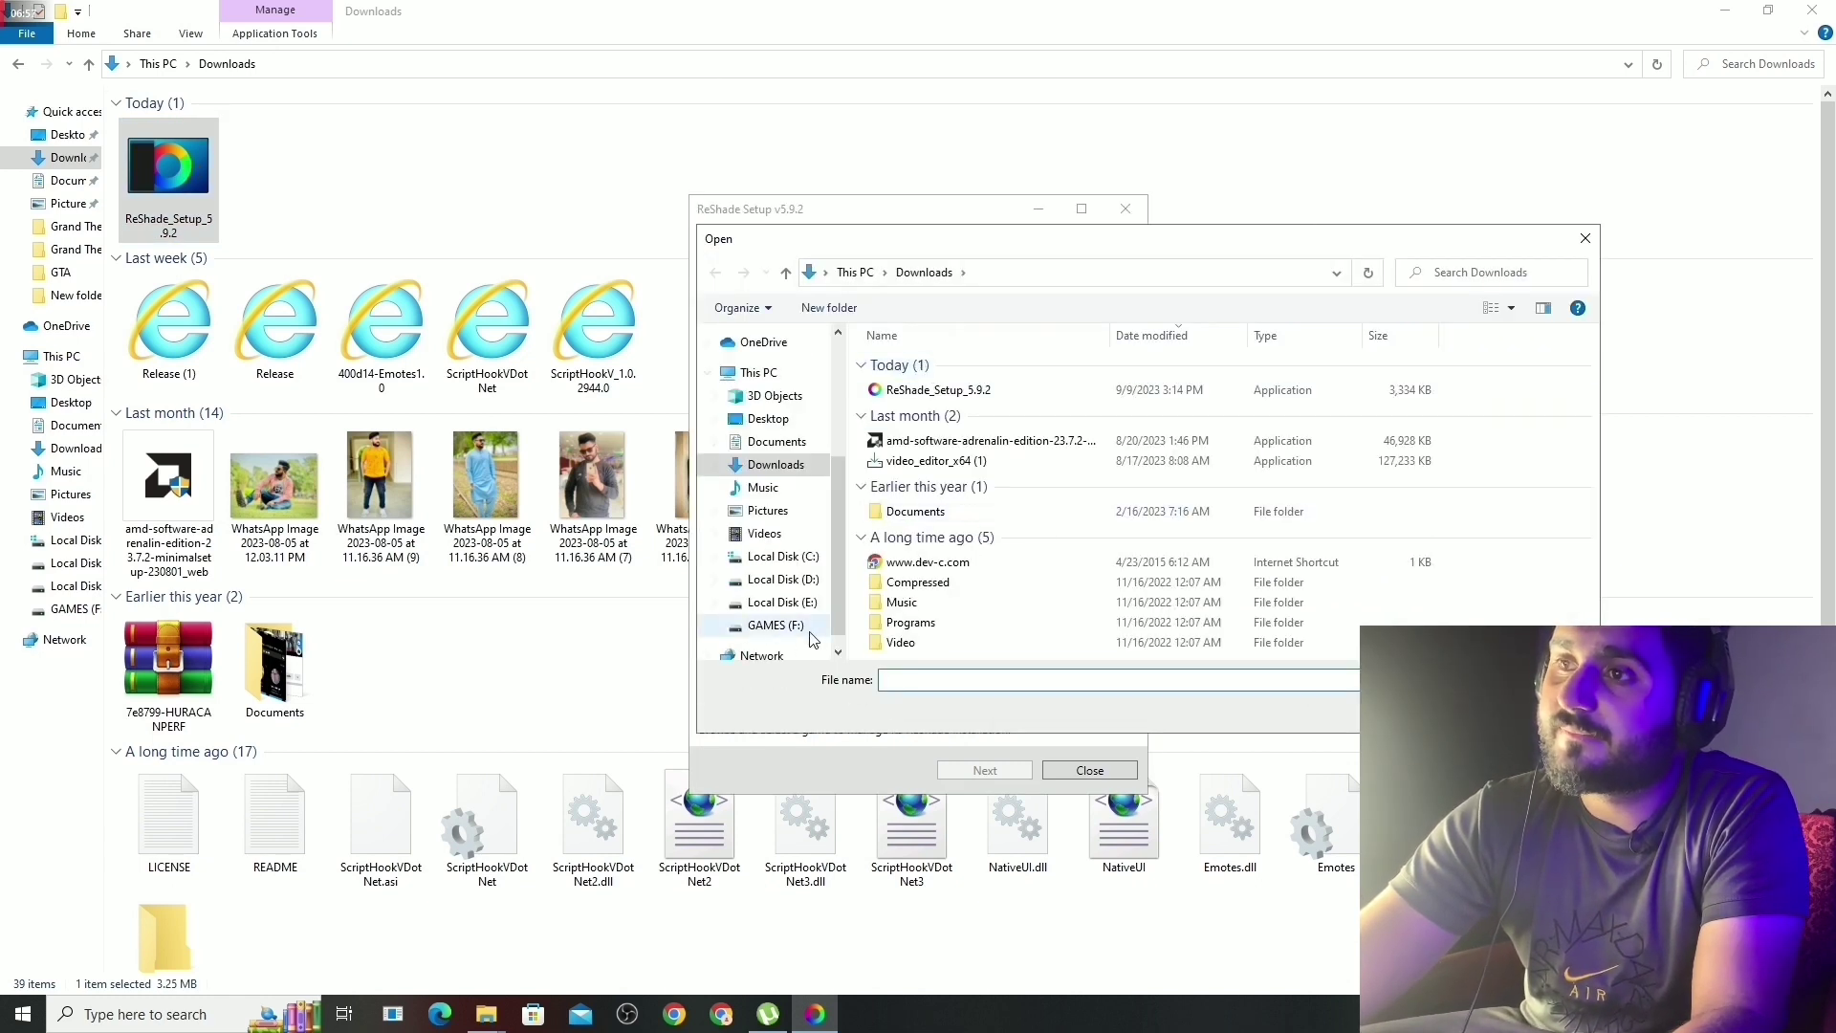
click(776, 625)
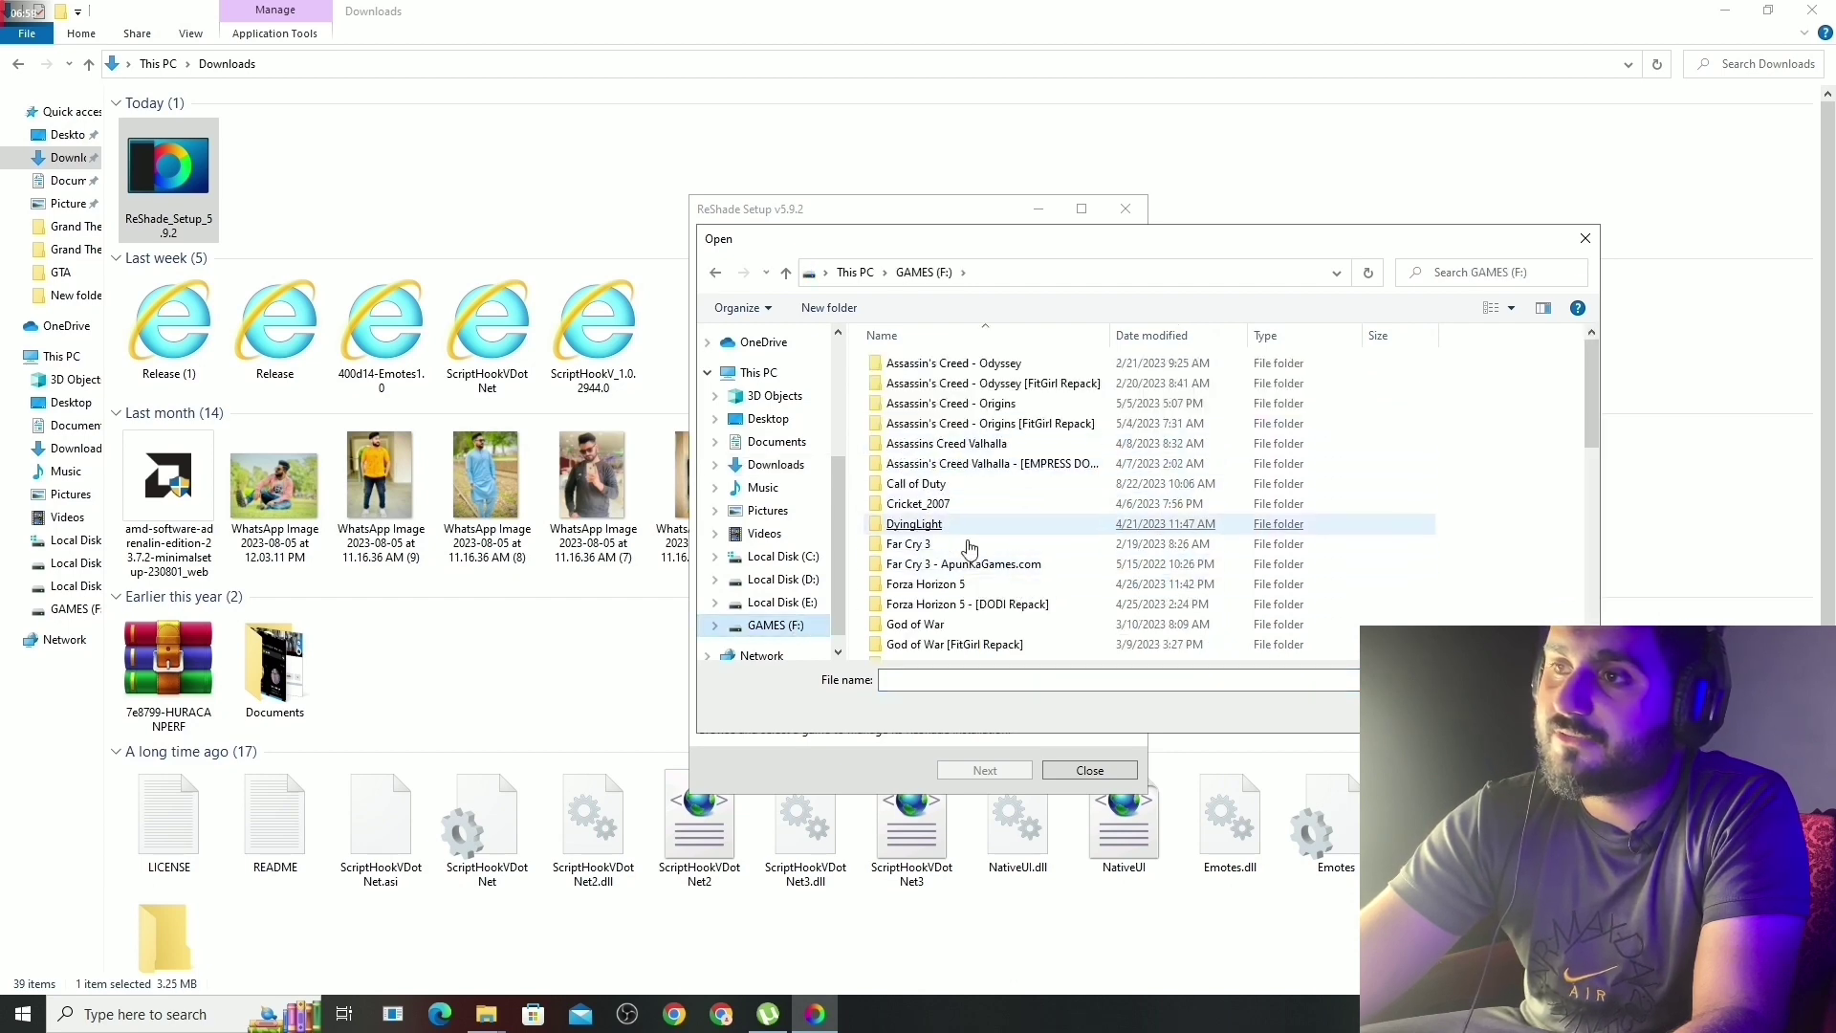
scroll(955, 587, down, 2)
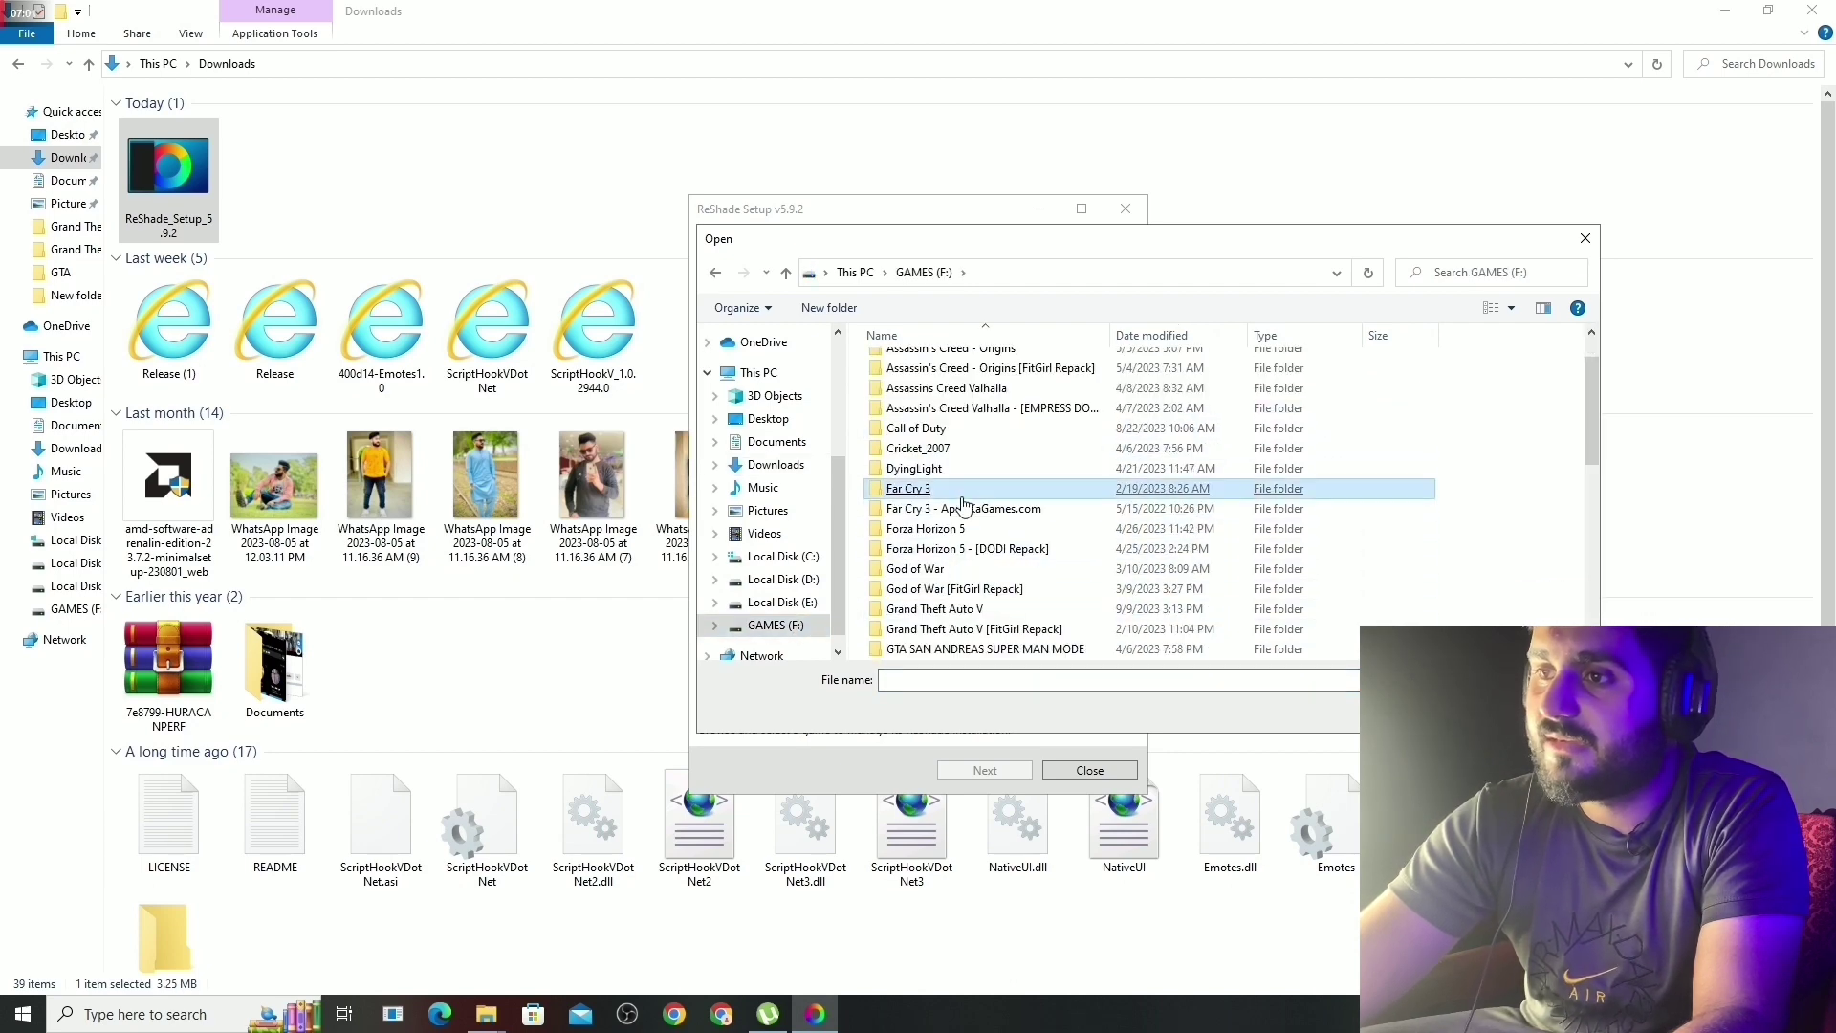
double_click(962, 585)
click(966, 585)
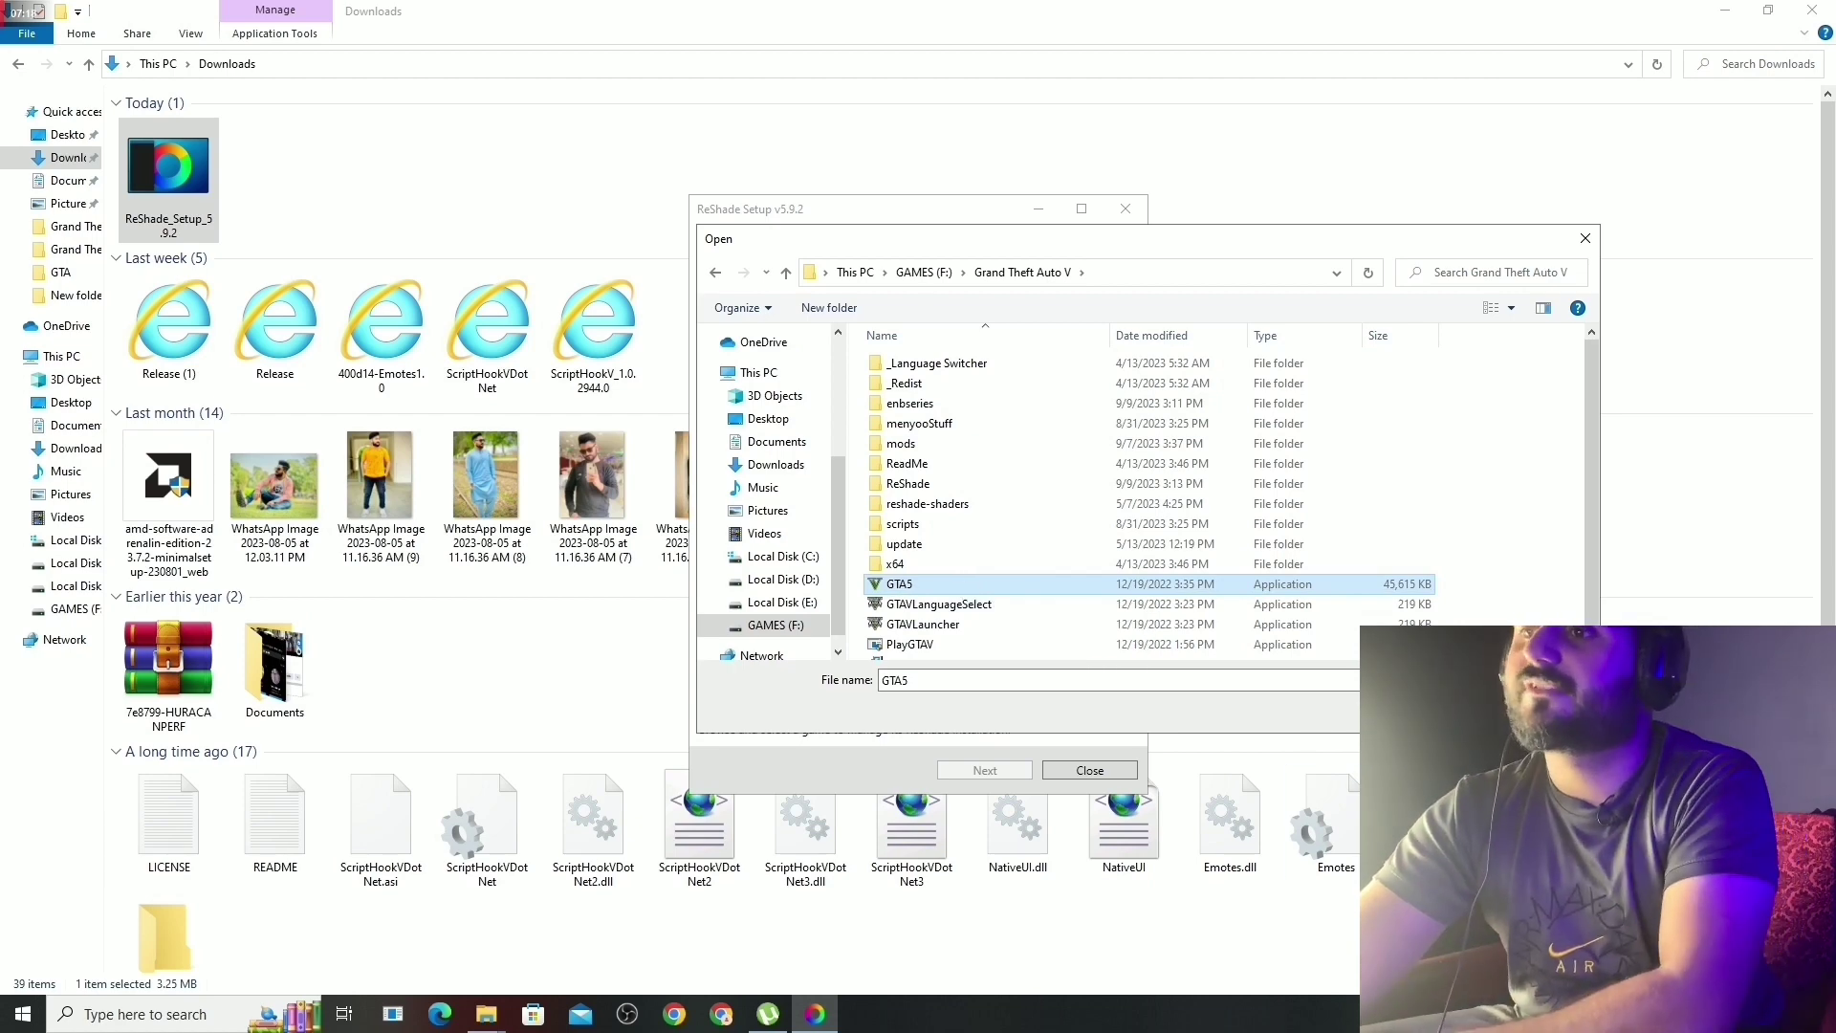
double_click(965, 585)
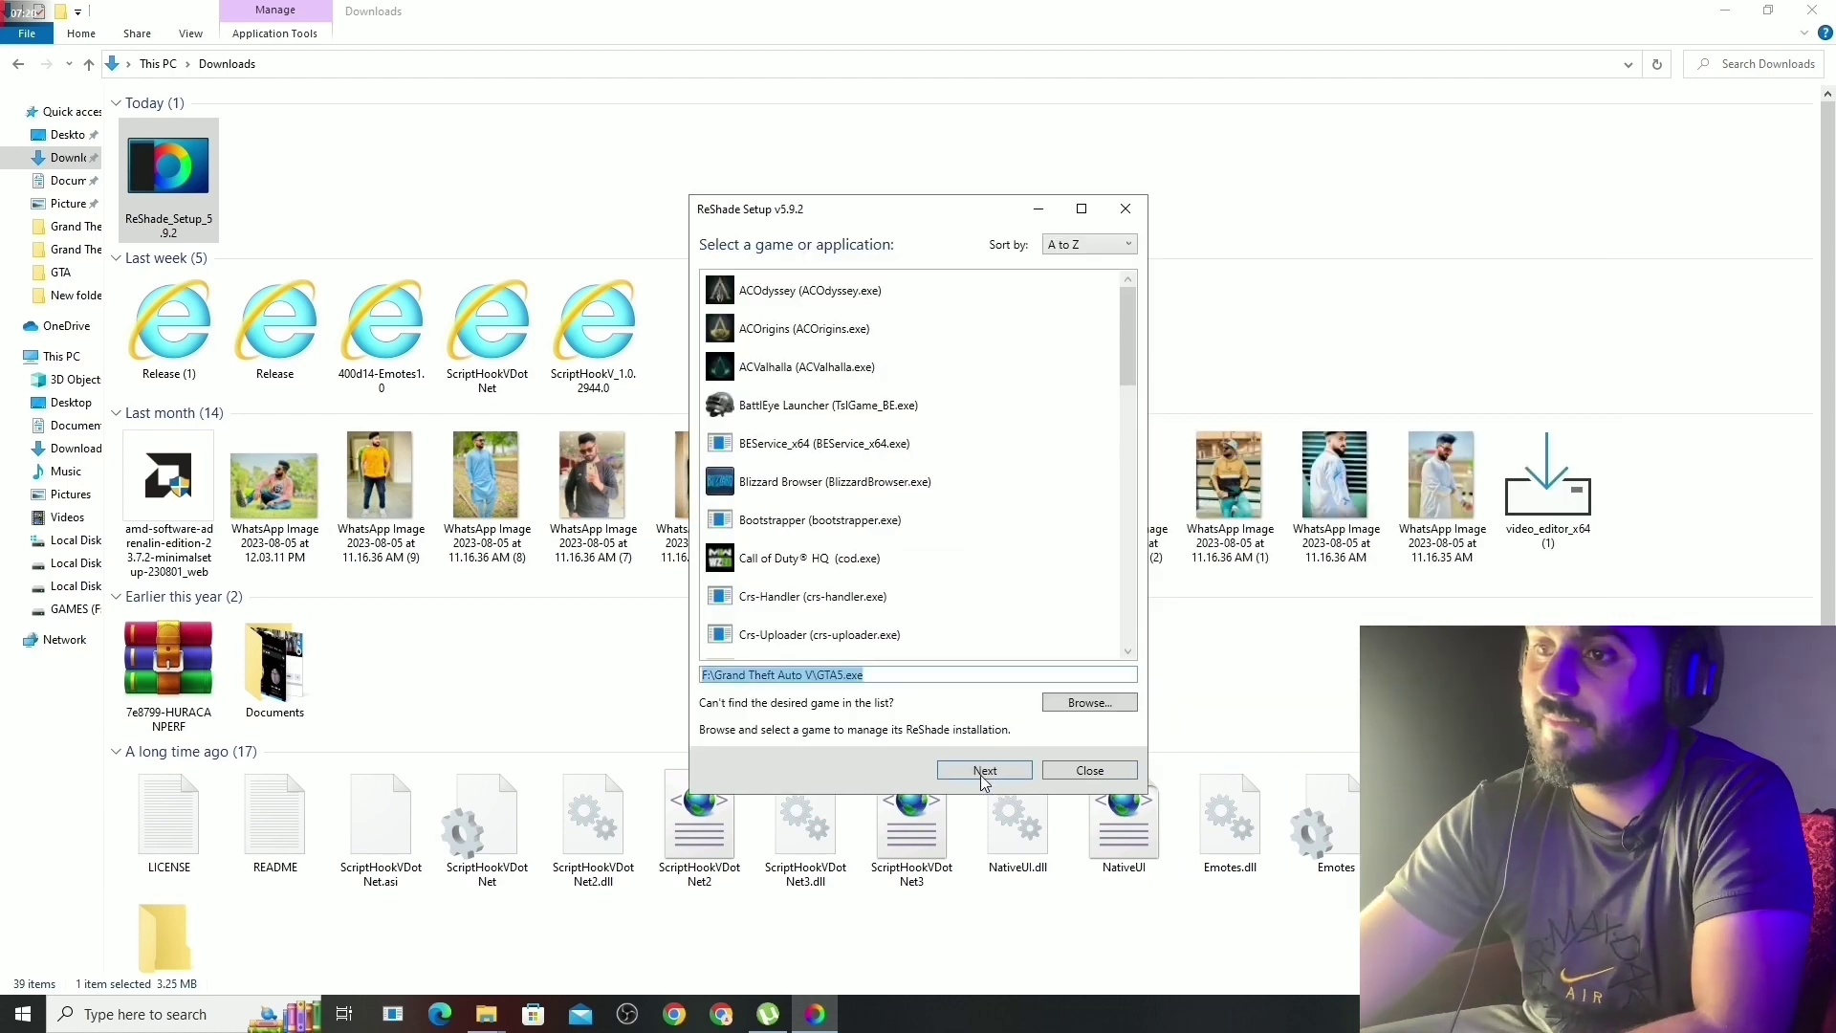
Run the ReShade setup with DirectX 10/11/12 and the Update operation, returning to the game selection when done.
click(985, 772)
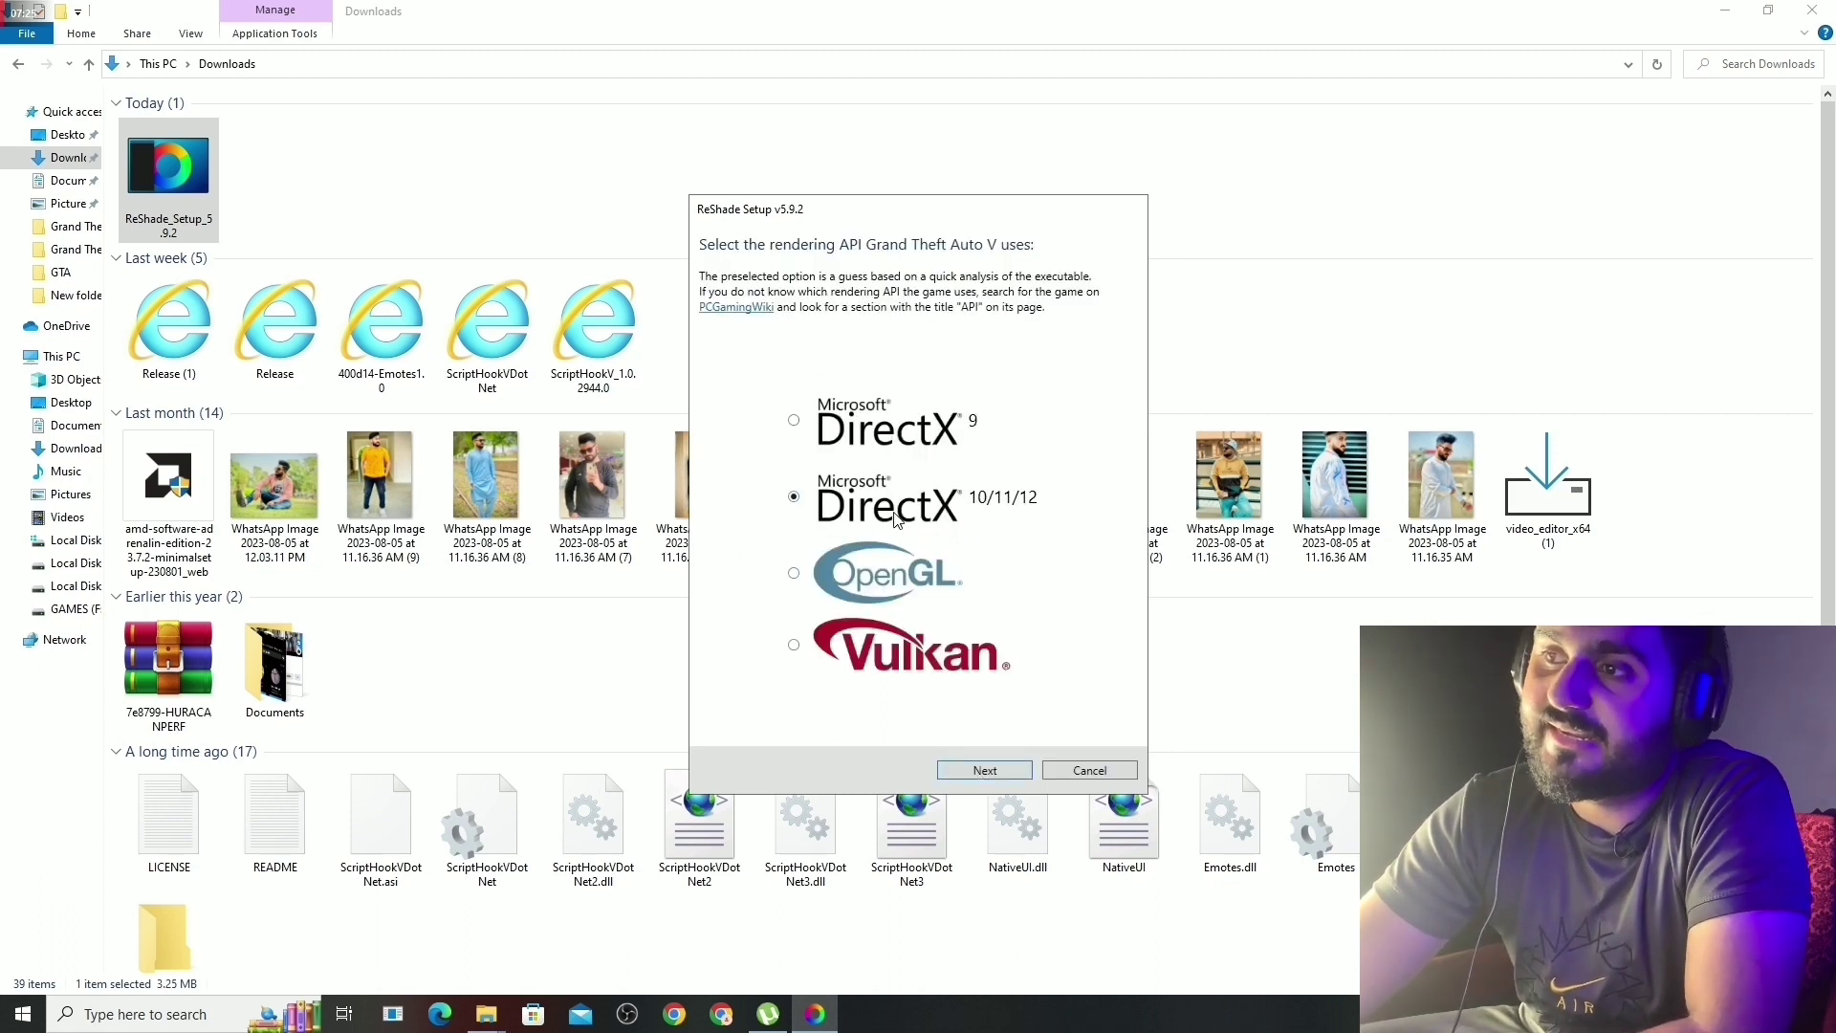
click(985, 771)
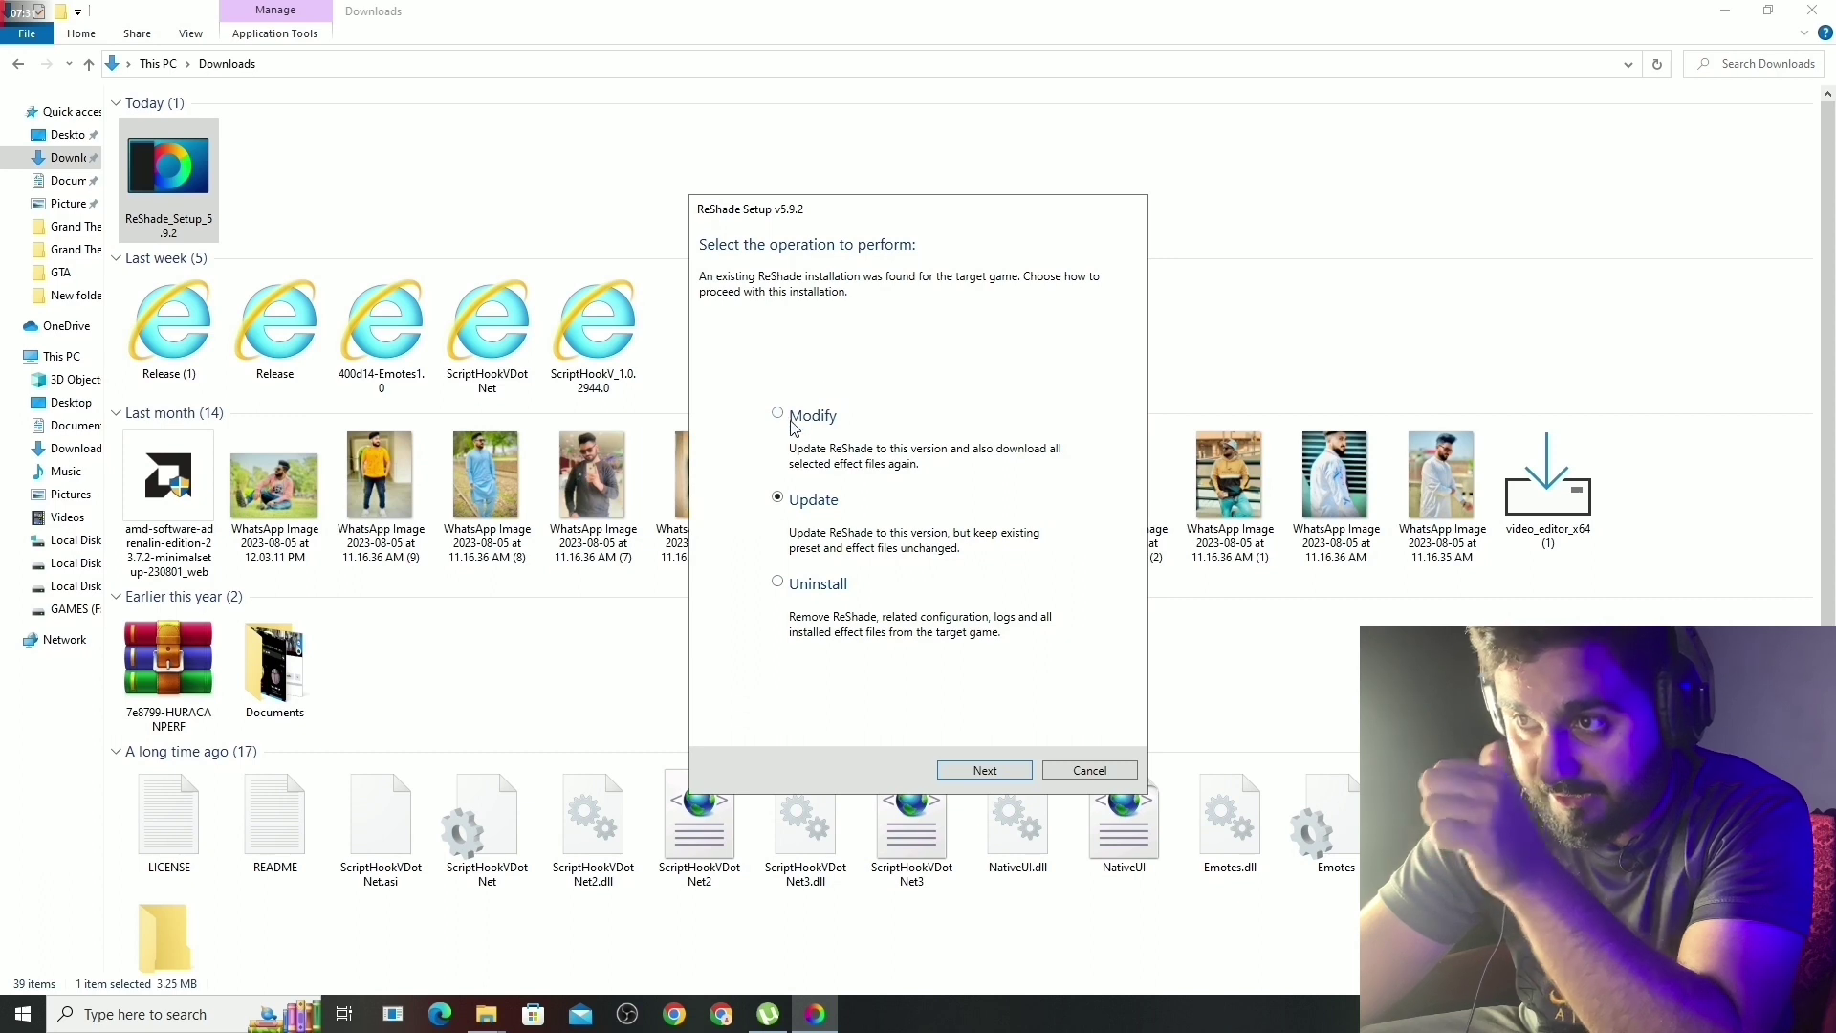
click(1003, 770)
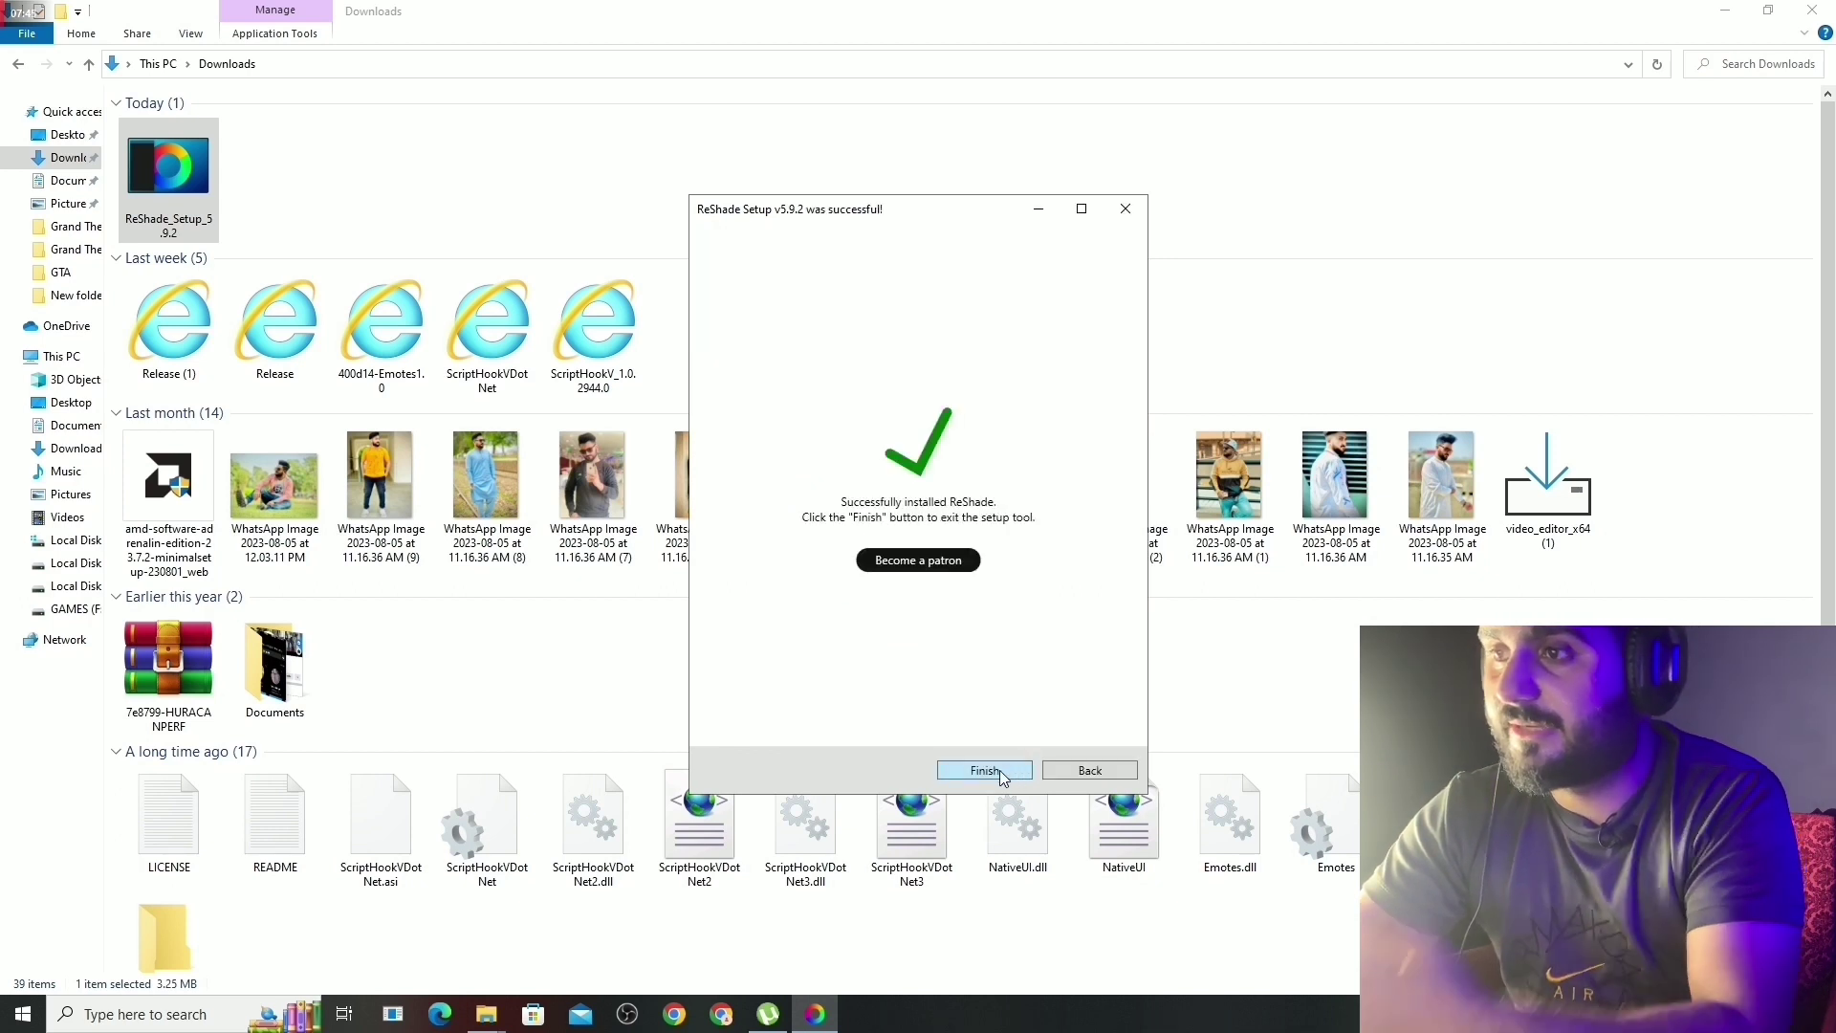
click(985, 769)
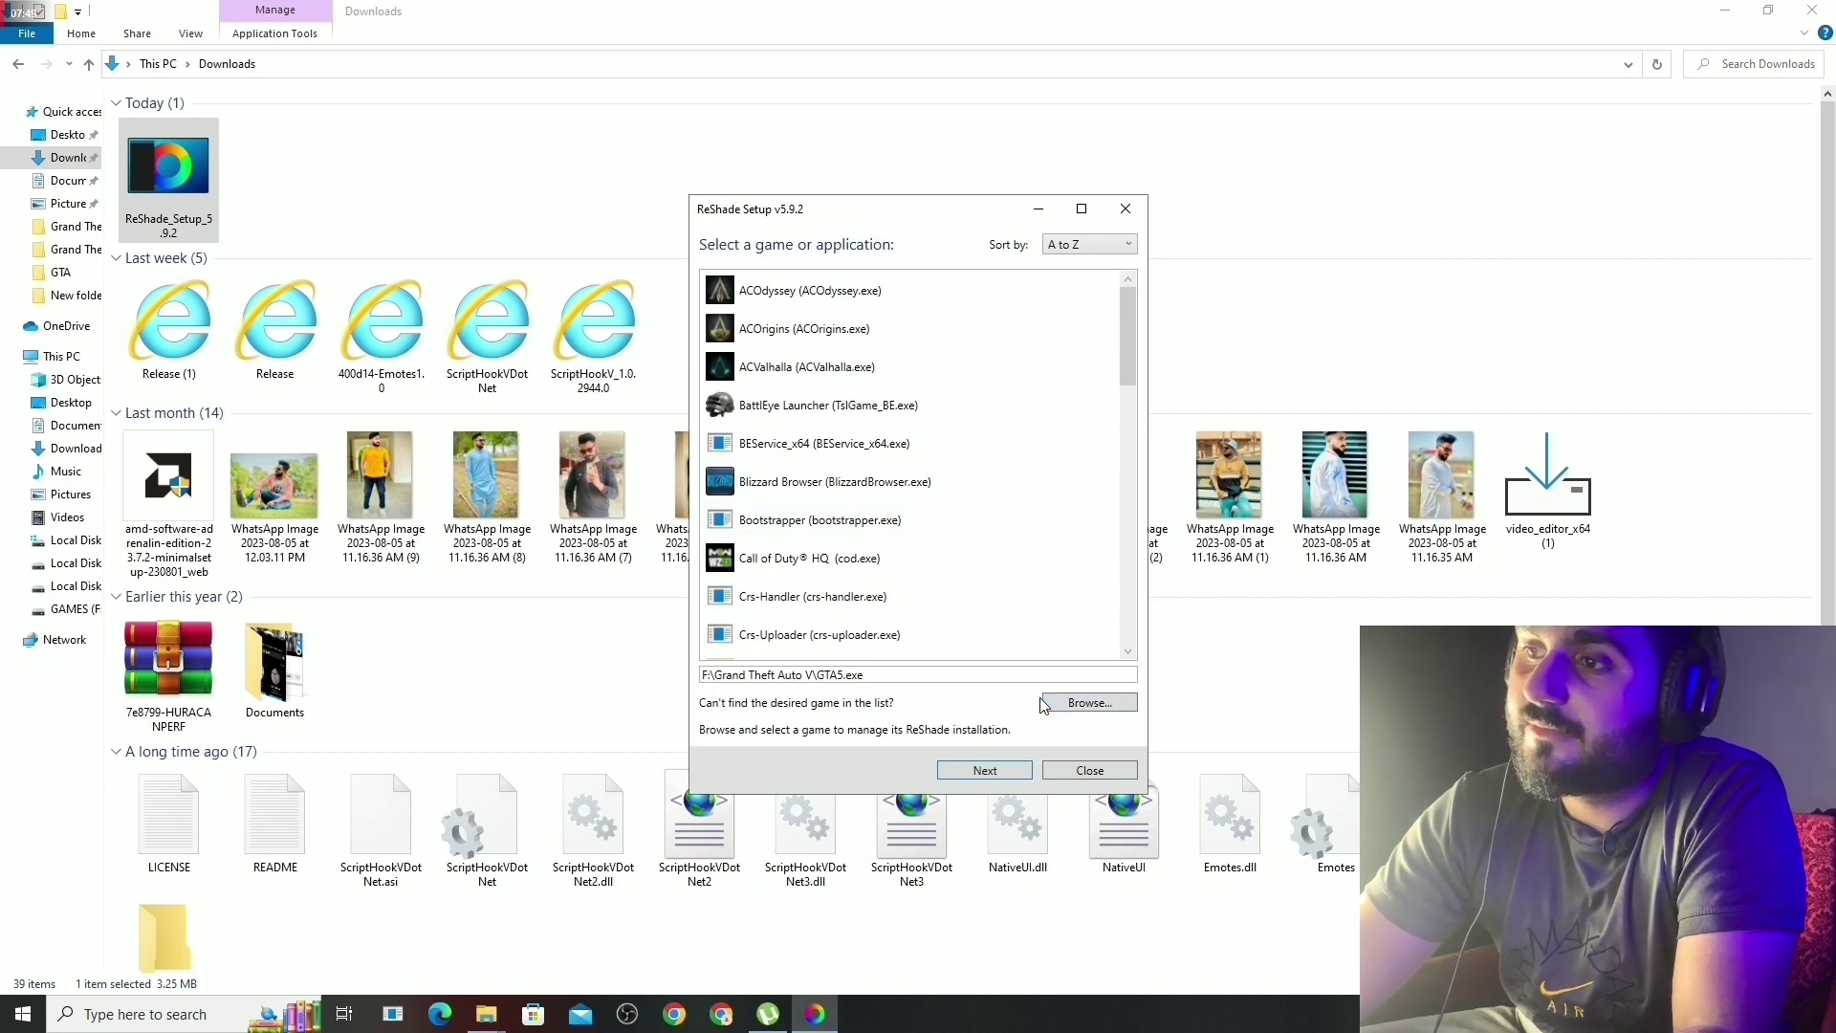
Target F:\Grand Theft Auto V\GTA5.exe again with DirectX 10/11/12 and choose the Modify operation.
click(1089, 703)
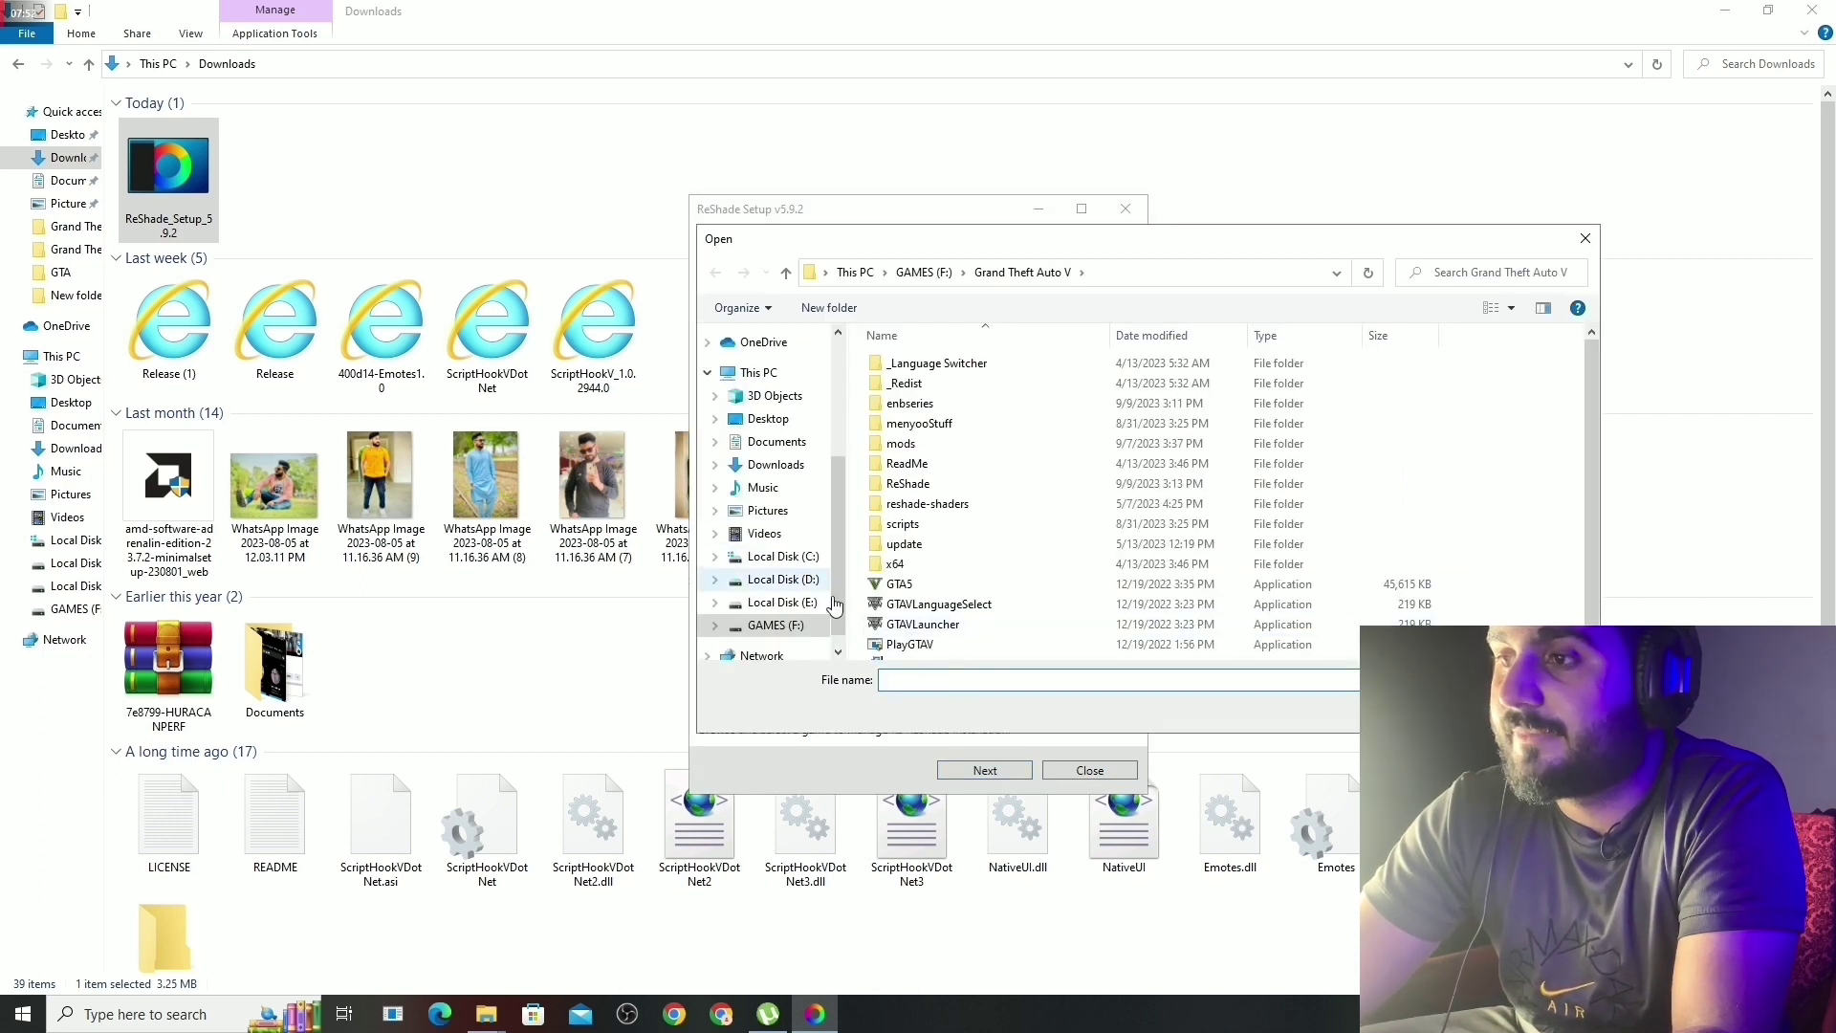
double_click(927, 586)
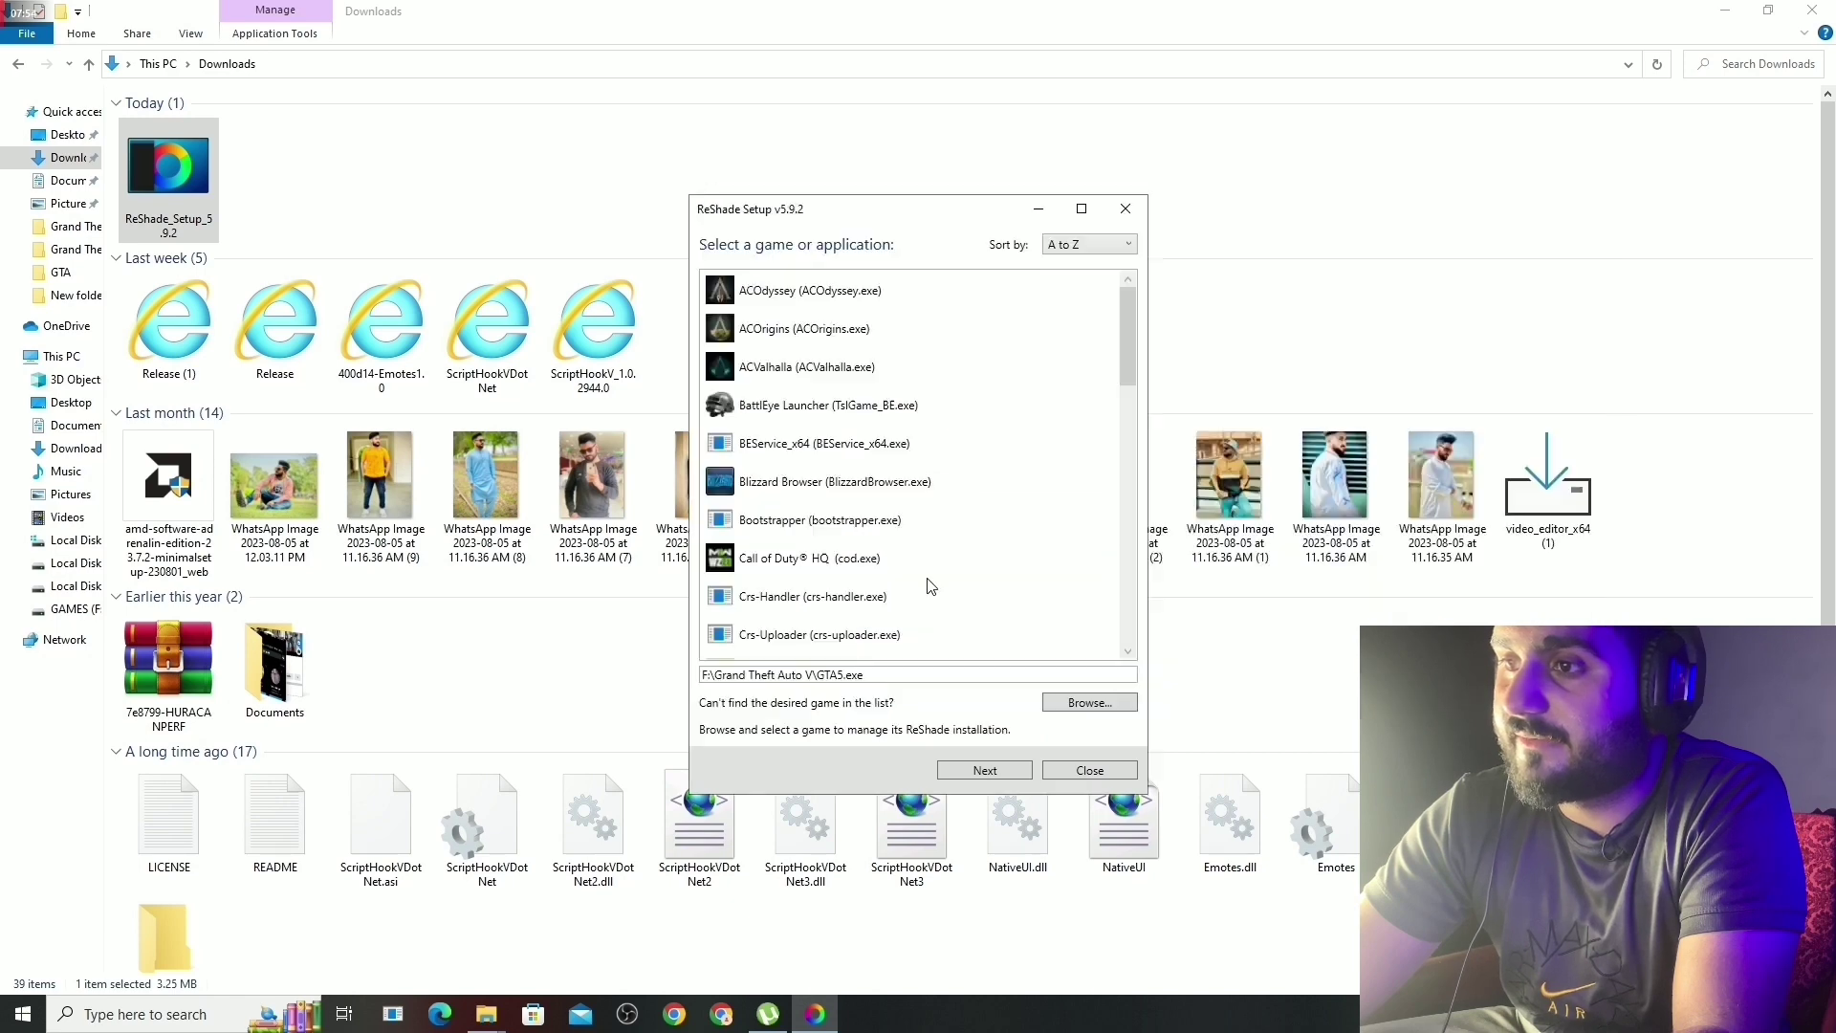
click(993, 772)
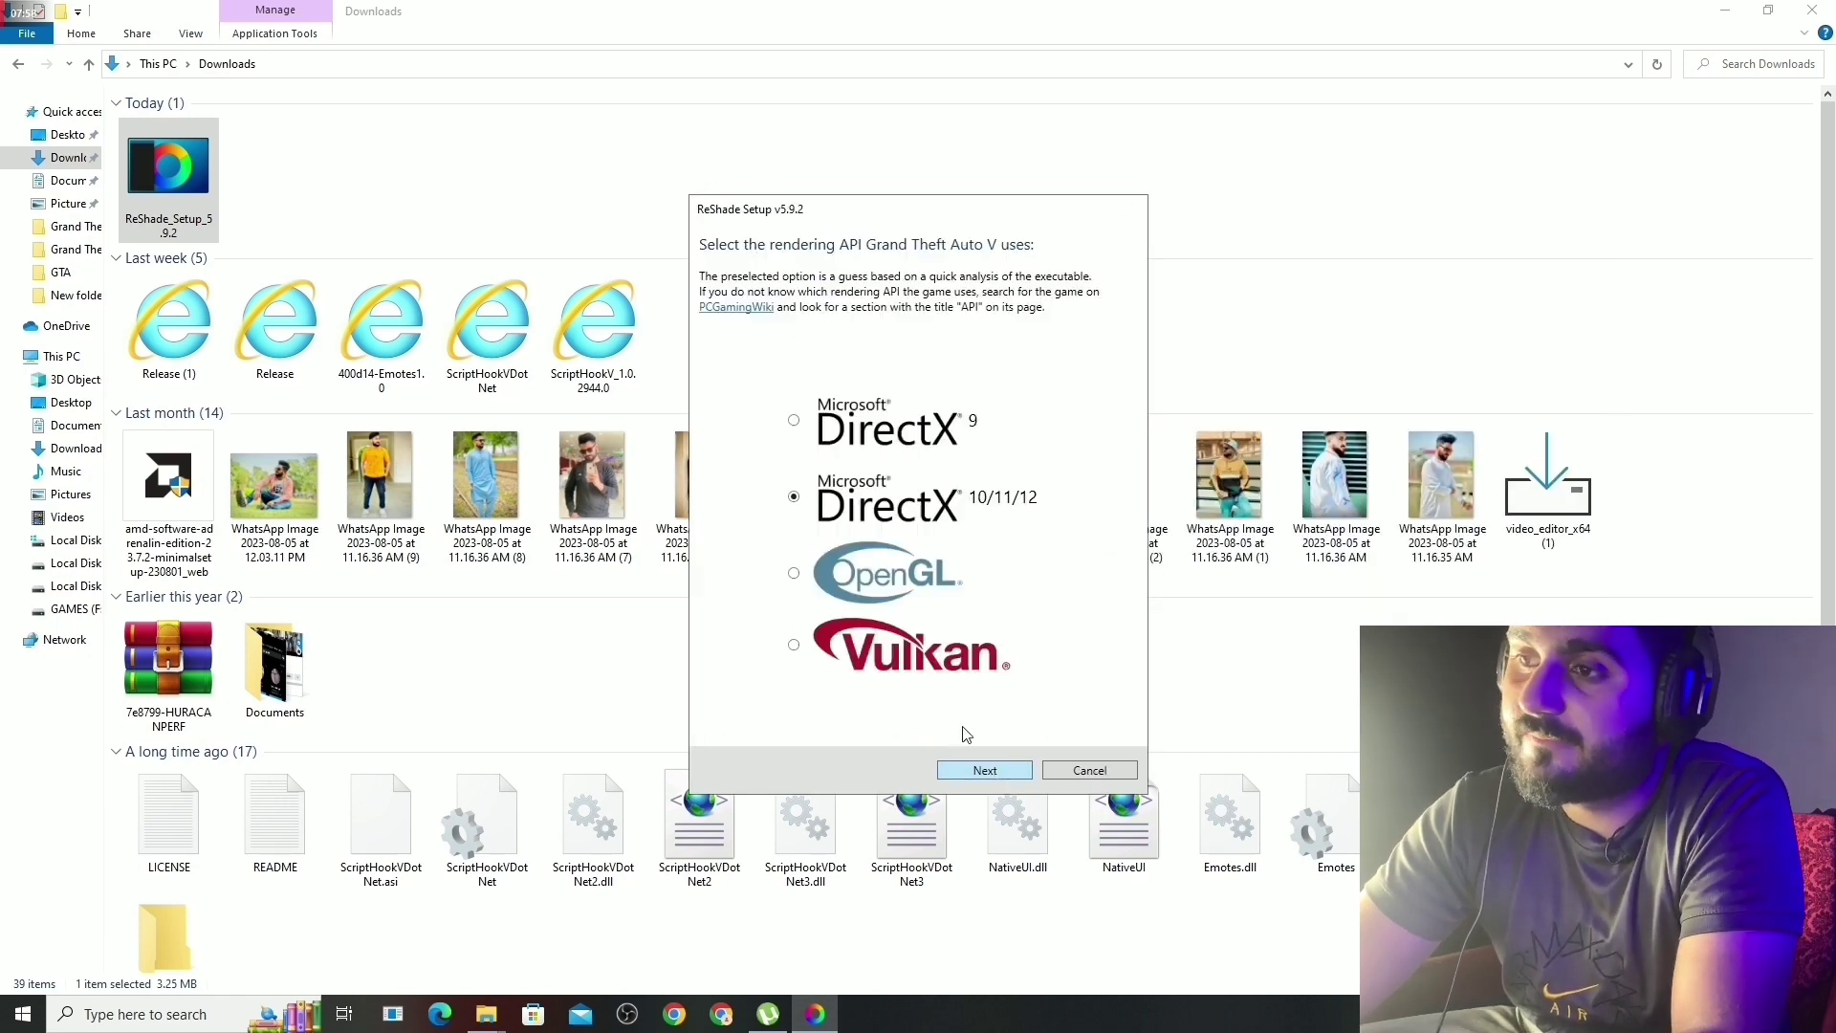
click(976, 766)
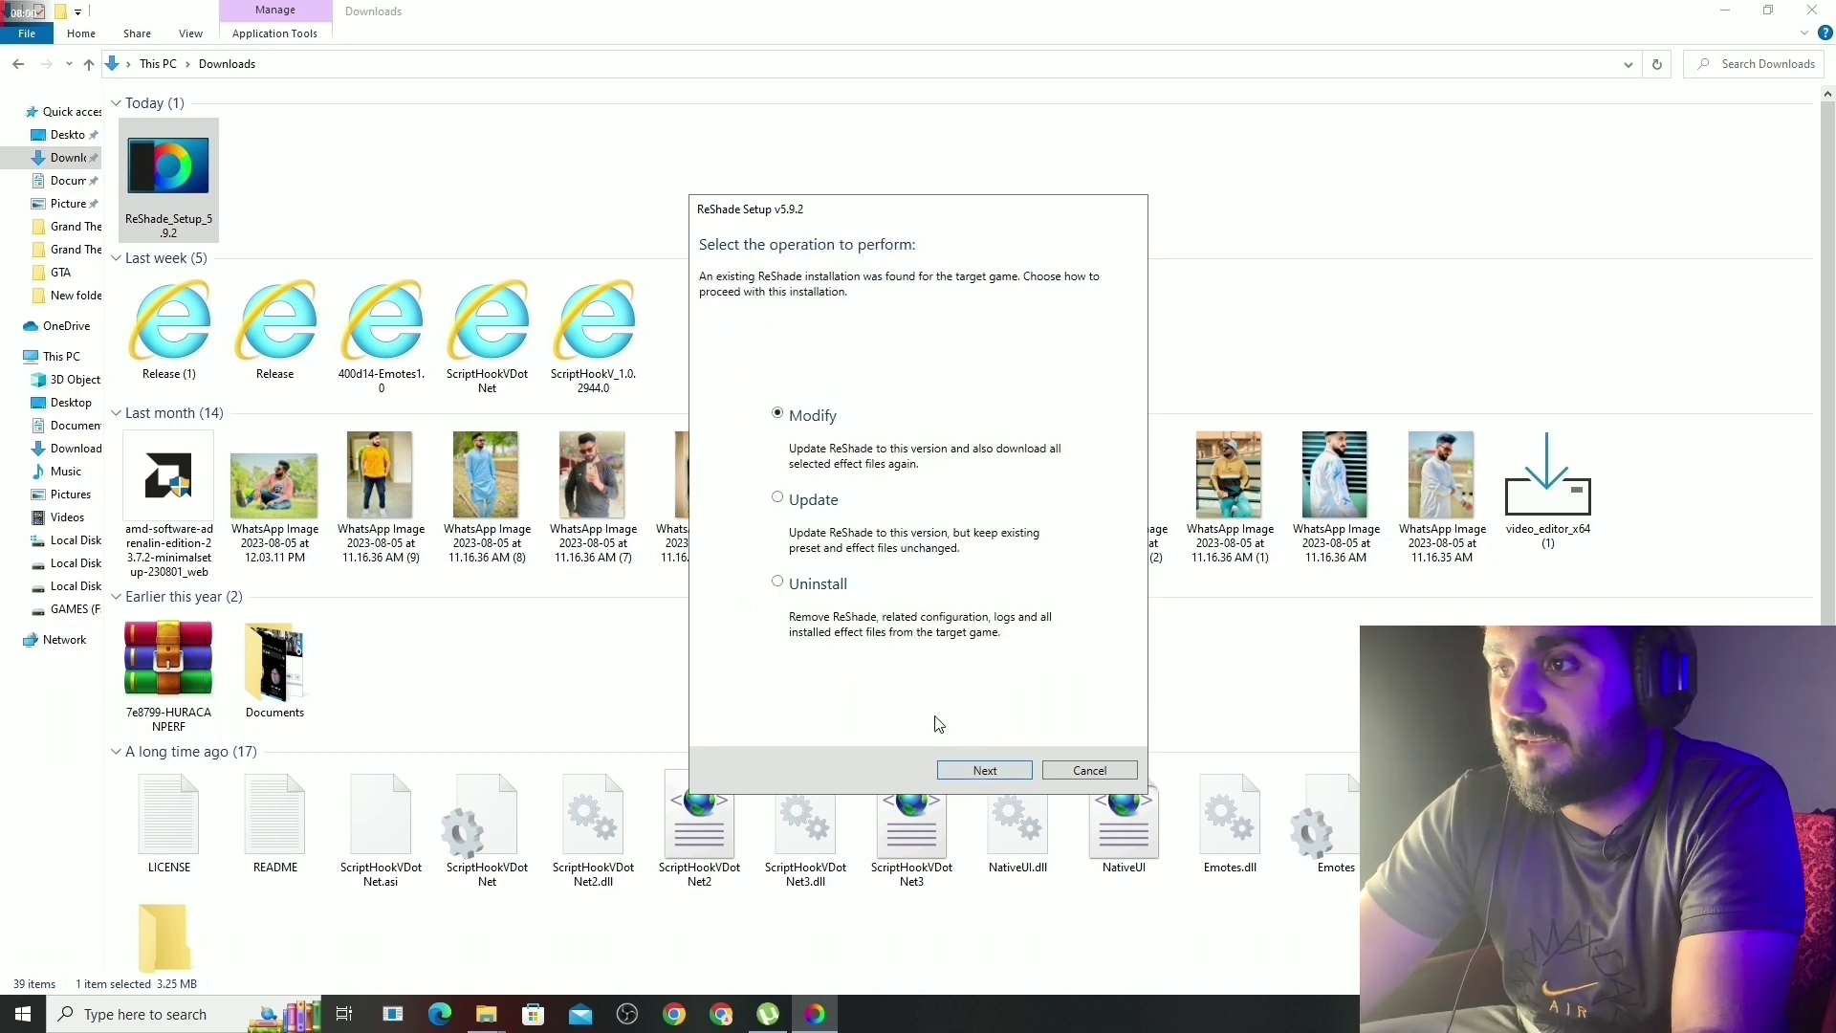
click(962, 770)
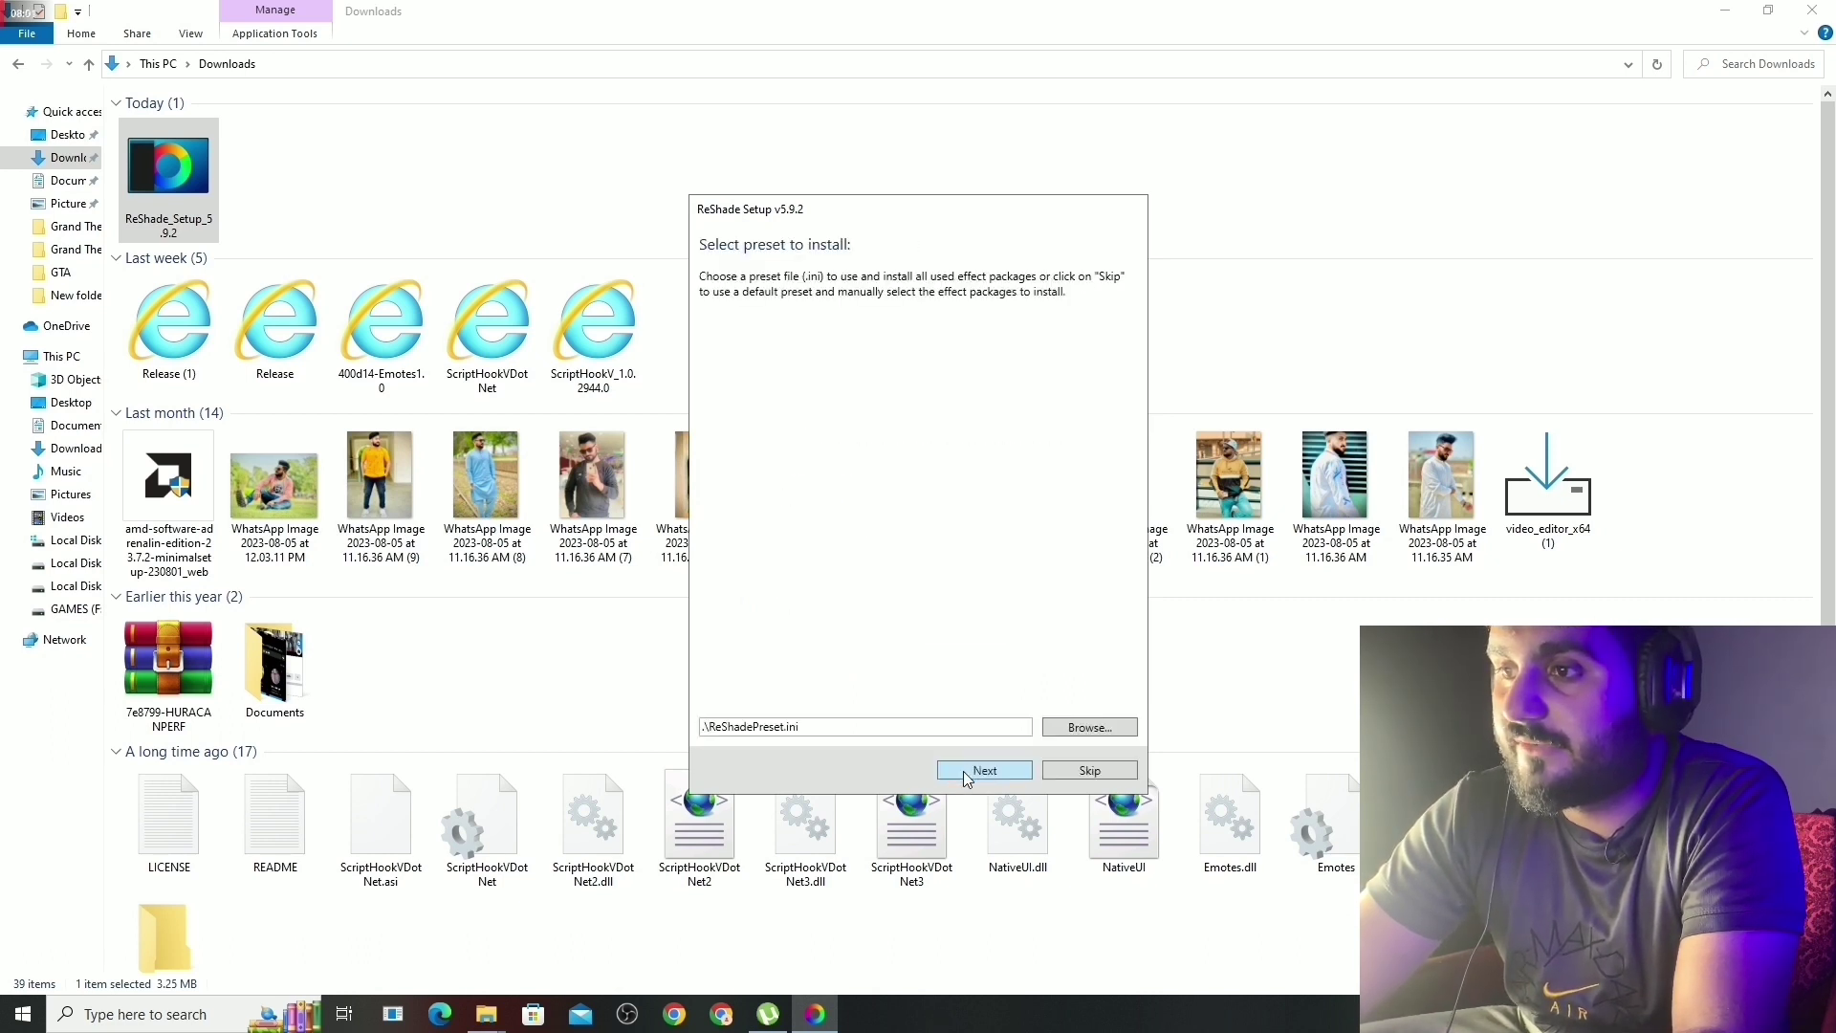
Pick preset.ini from the Grand Theft Auto V folder as the preset and install ReShade with the preselected effect packages.
click(1088, 728)
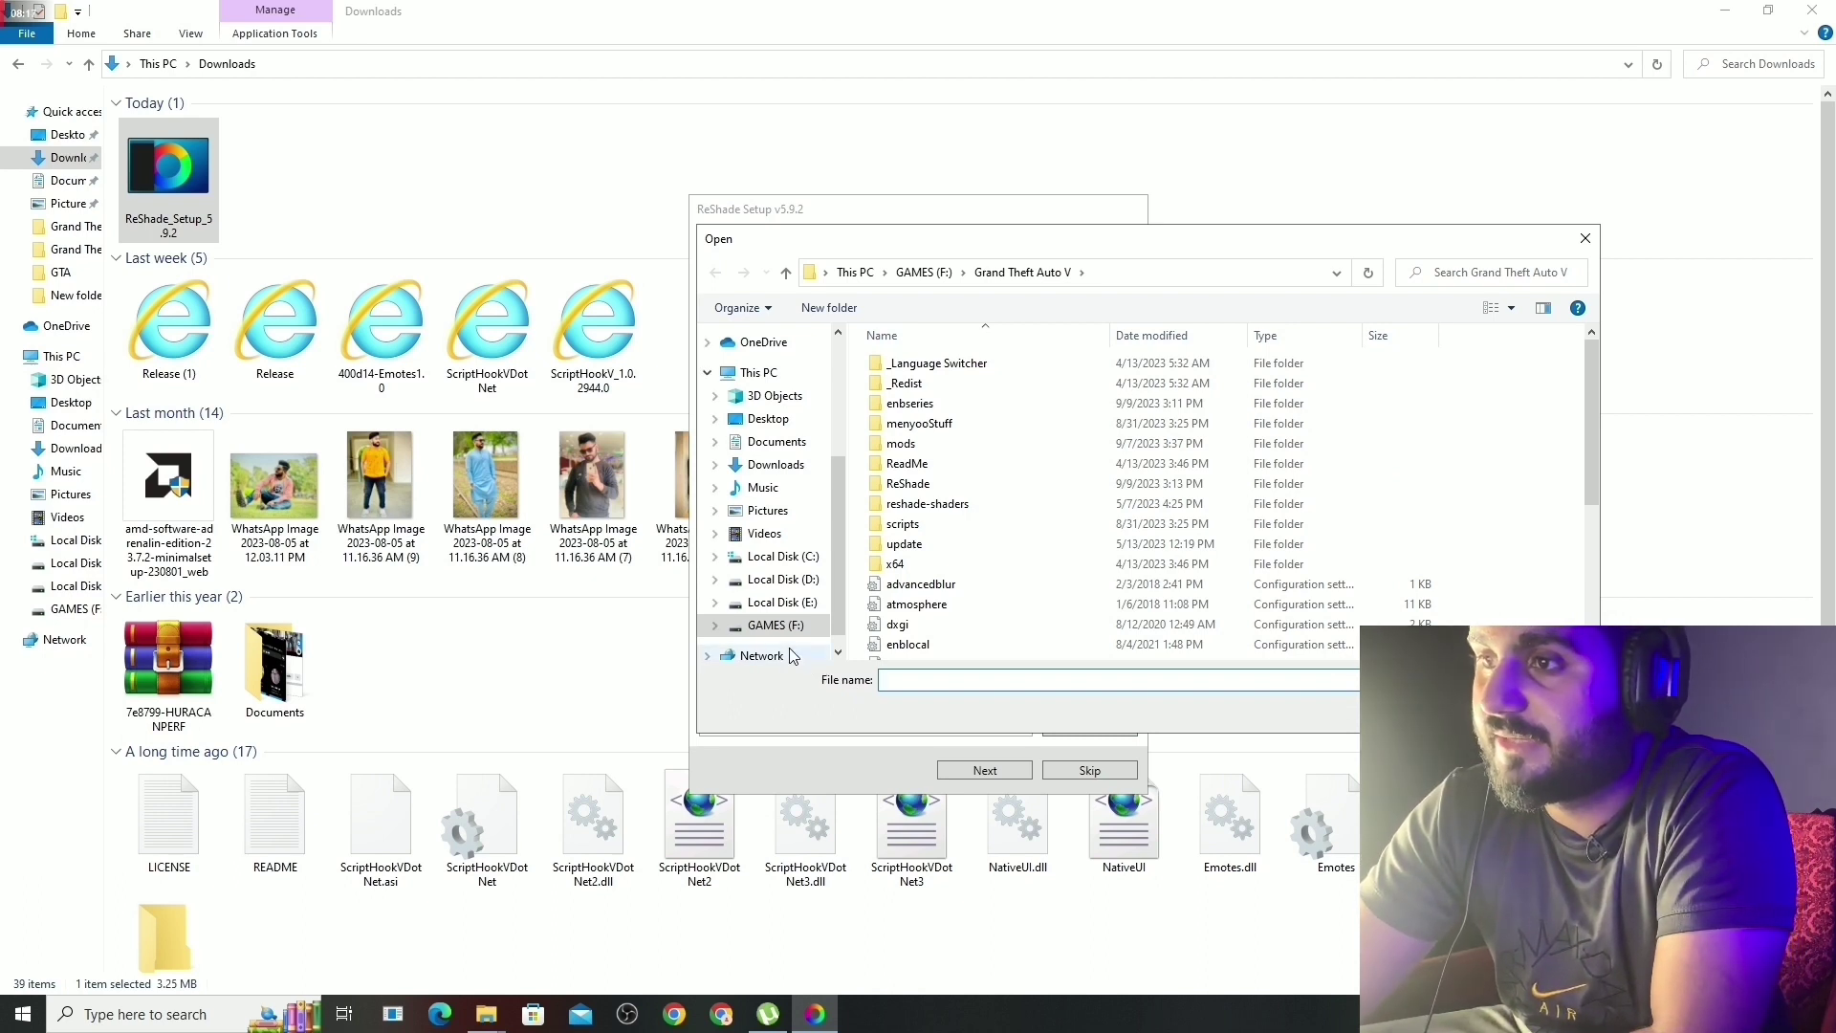
scroll(953, 590, down, 4)
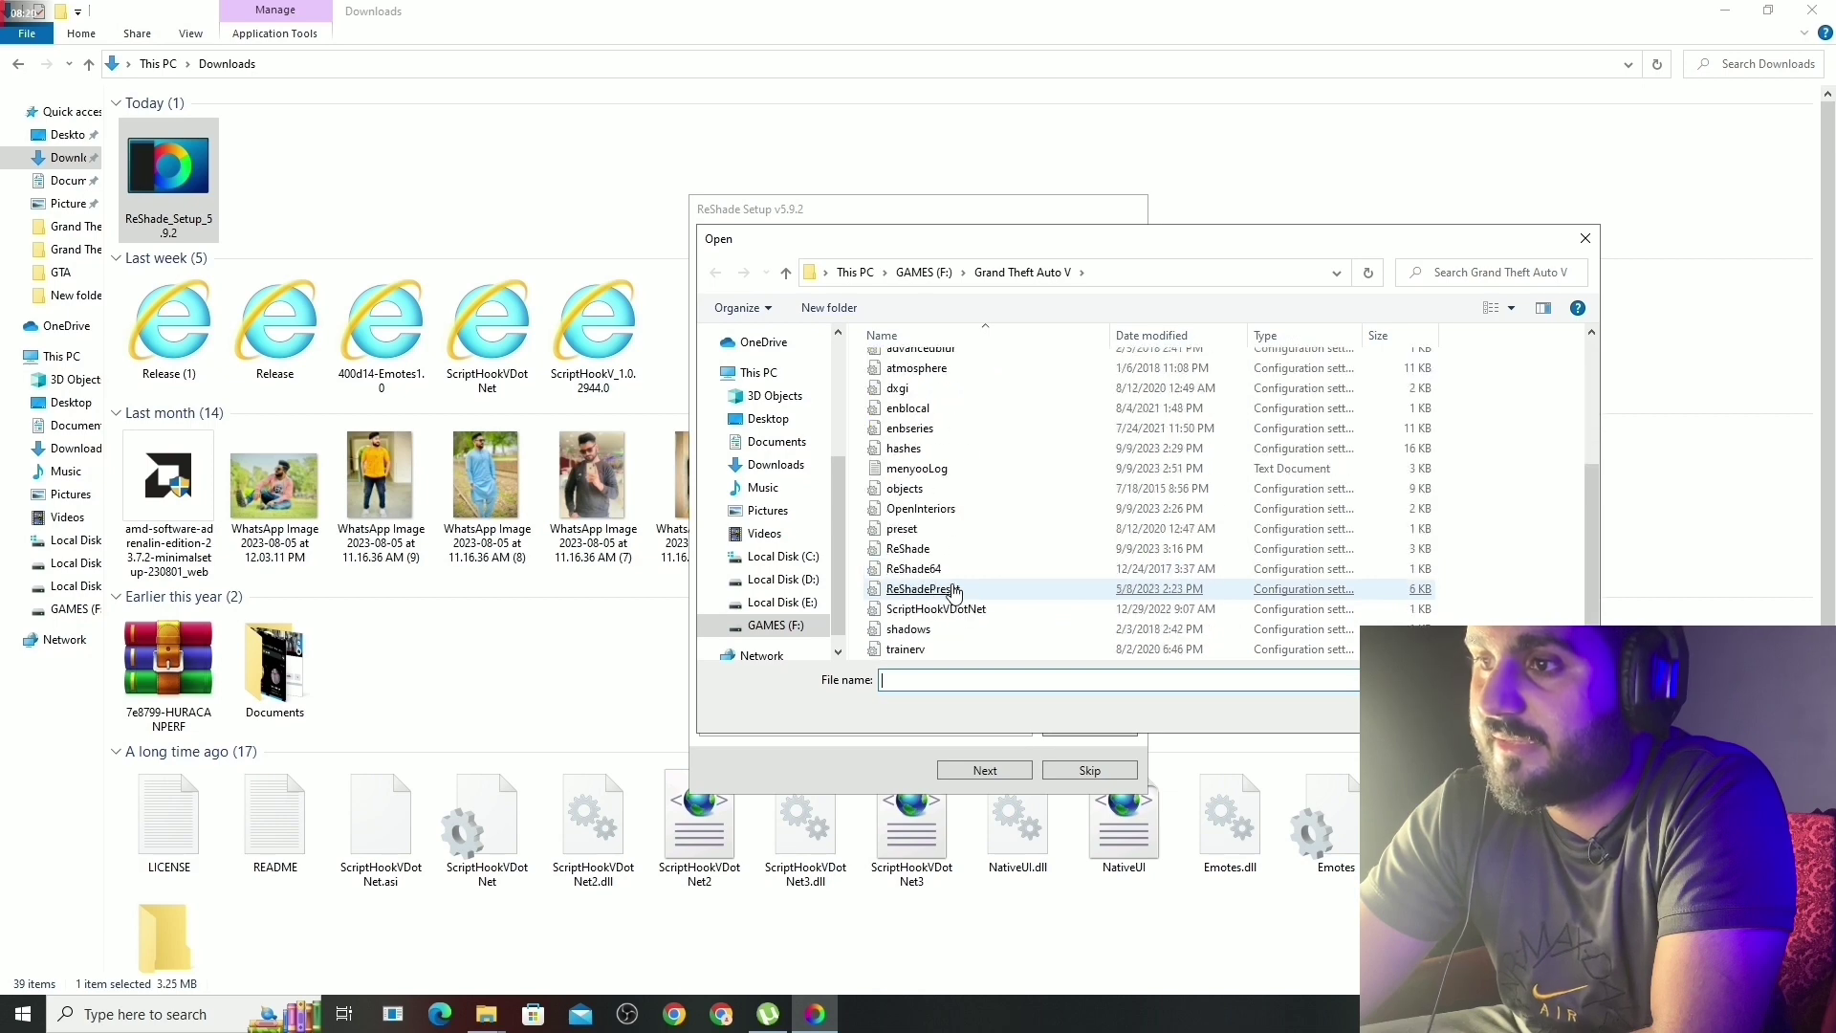
click(953, 590)
double_click(913, 516)
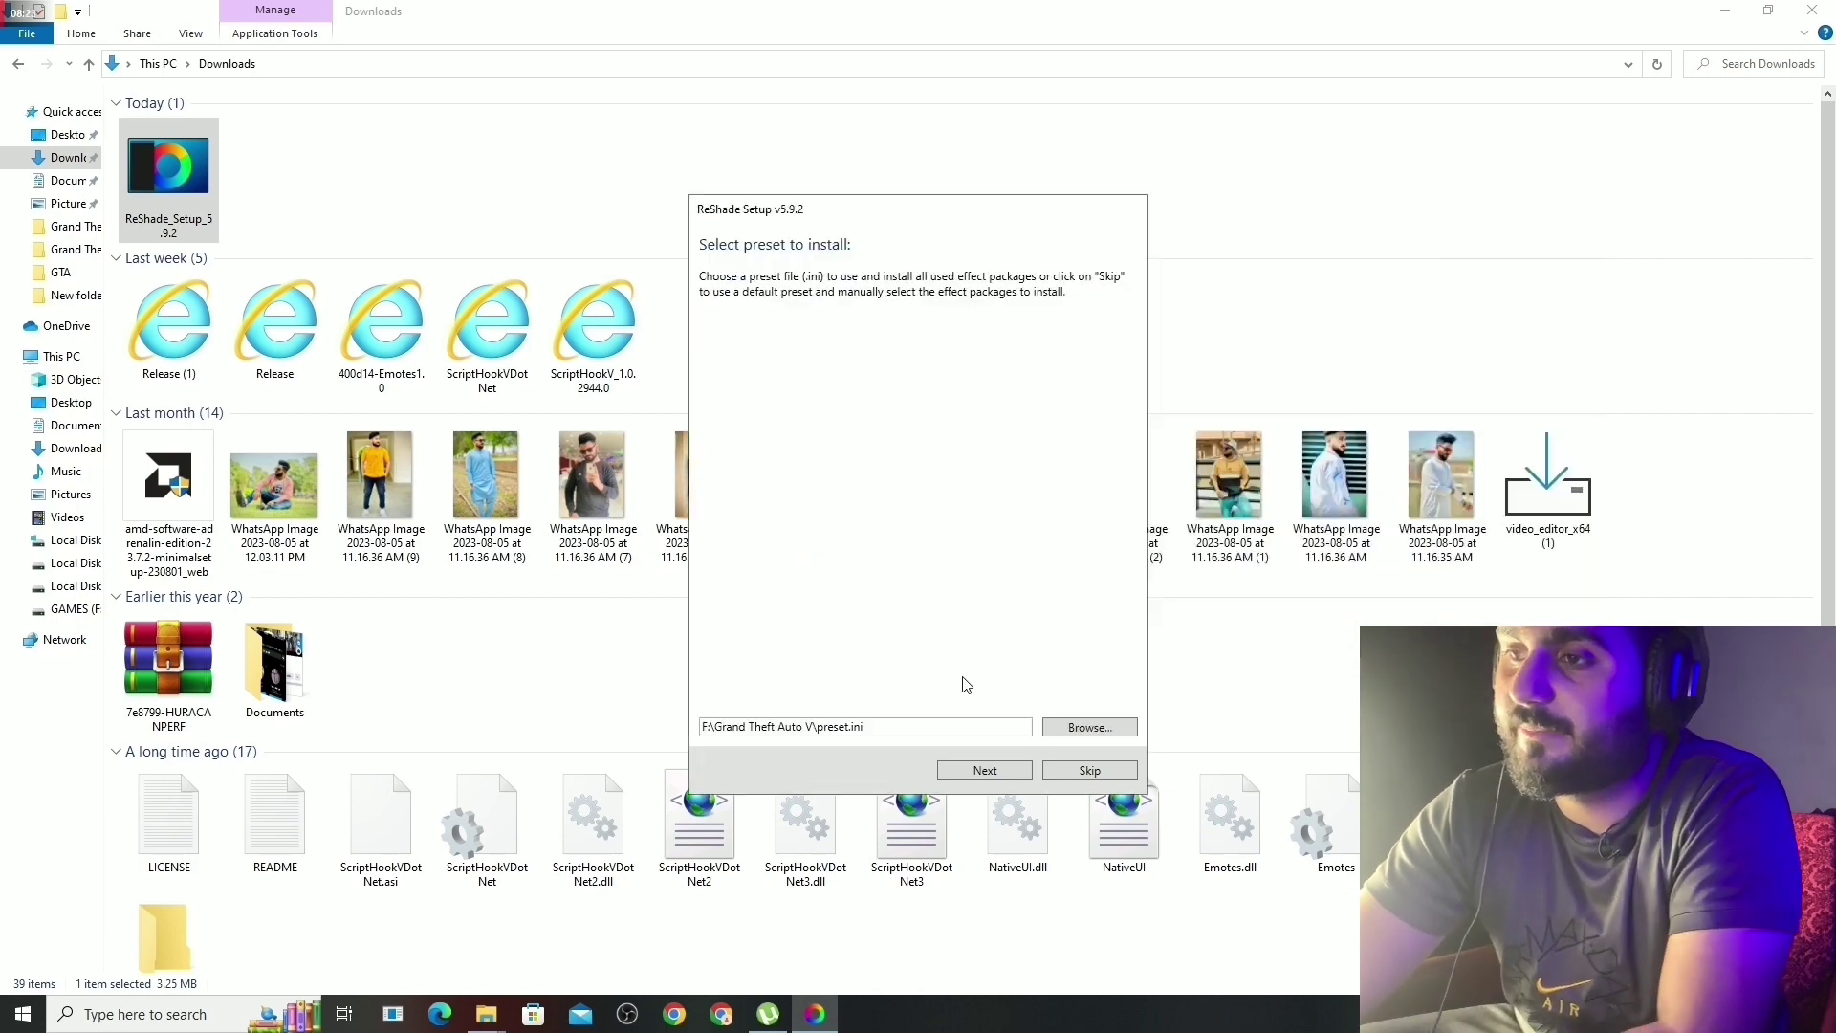
click(1004, 771)
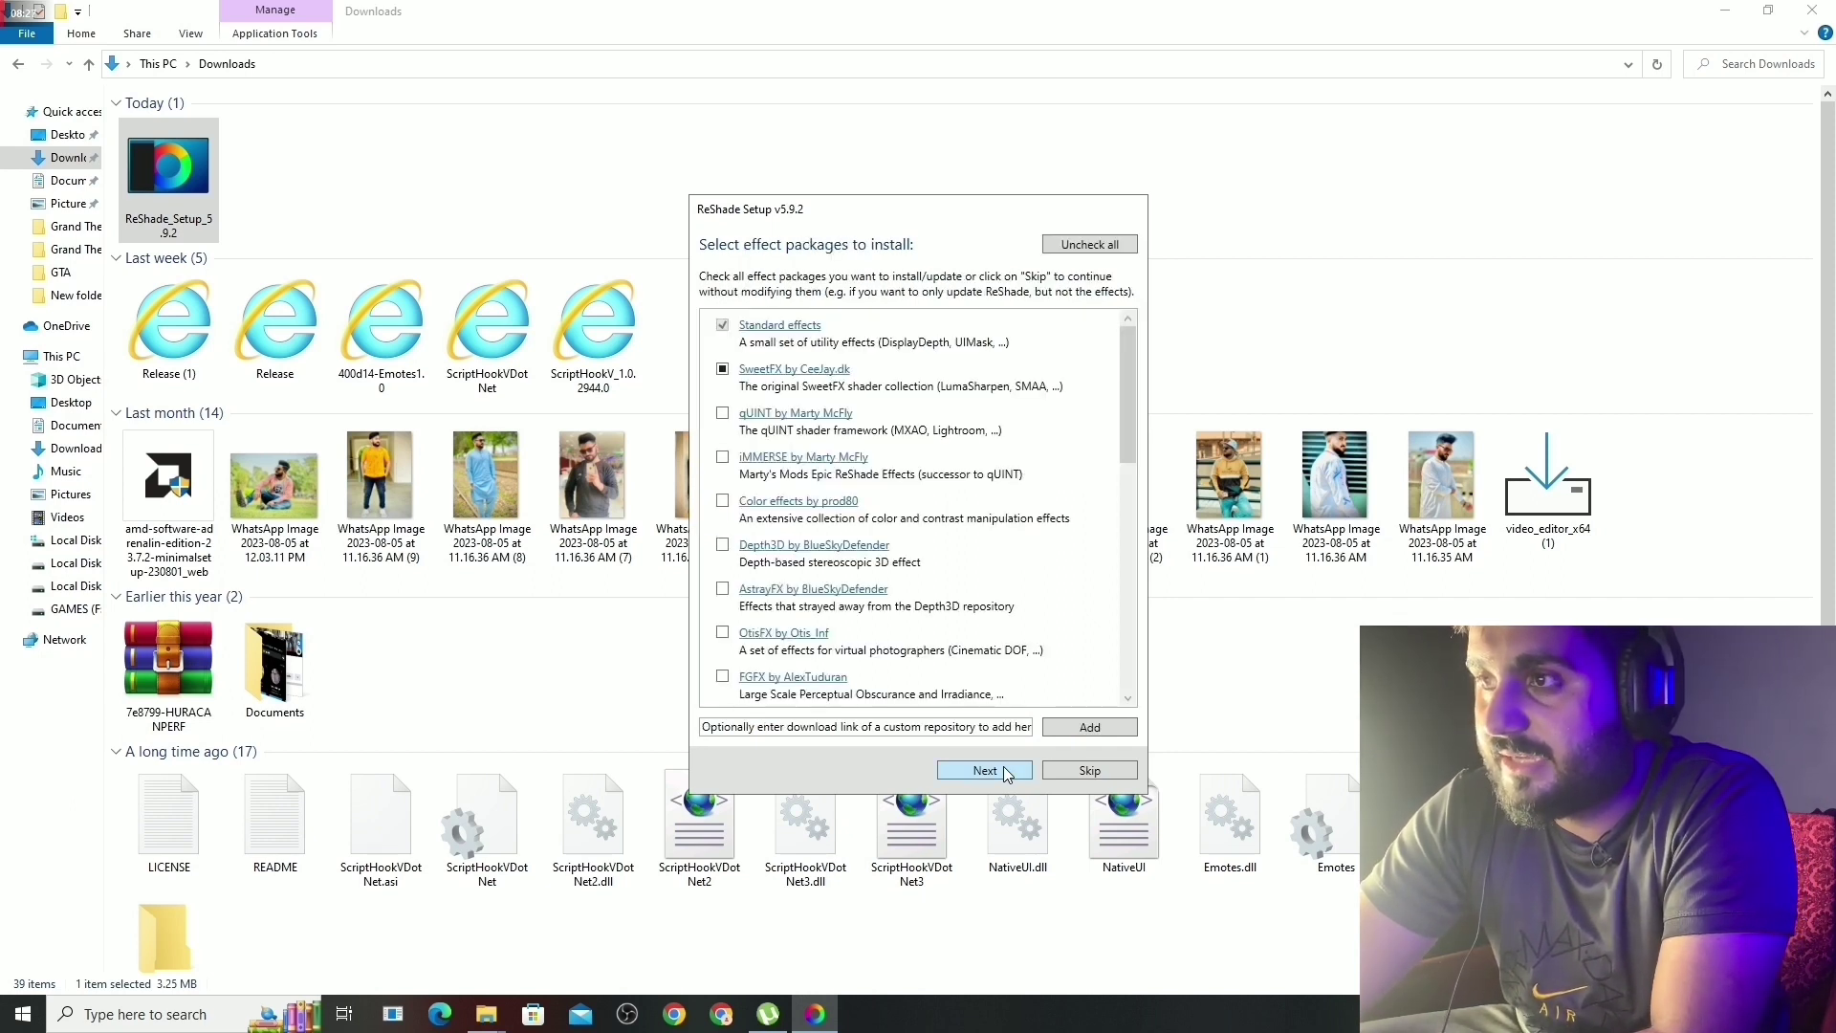
click(1004, 771)
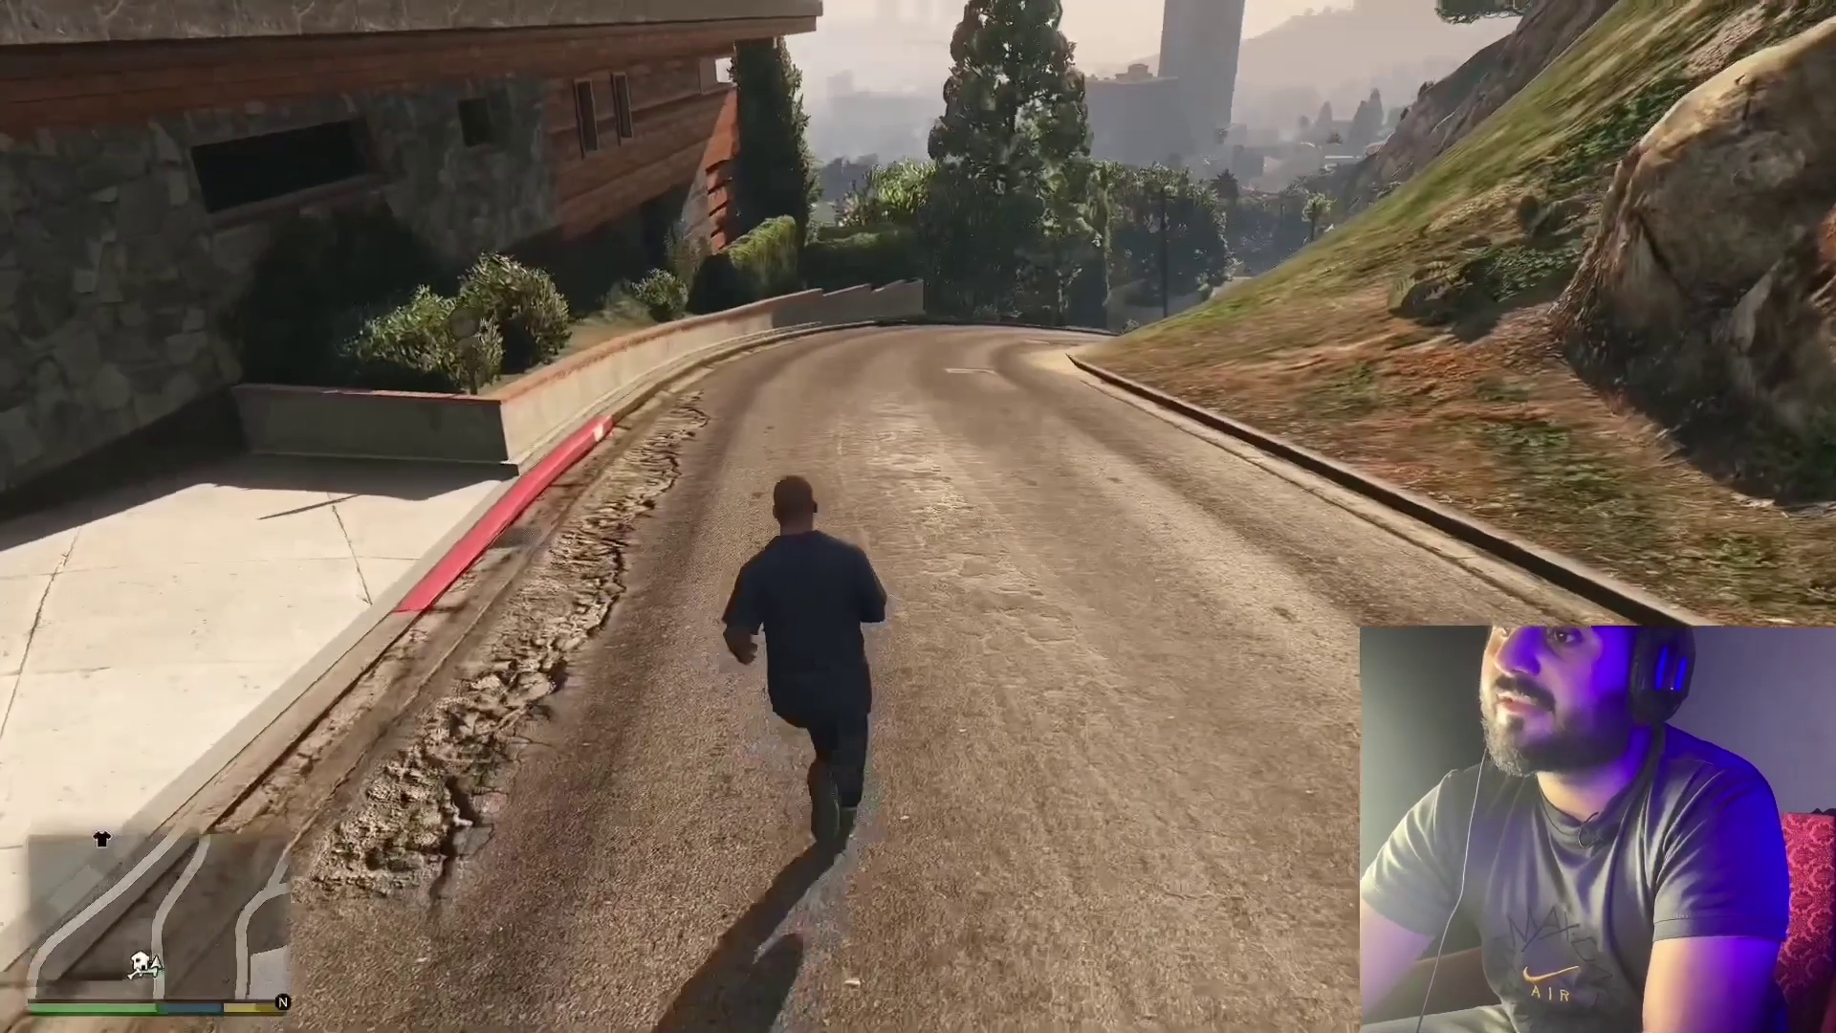
key(w)
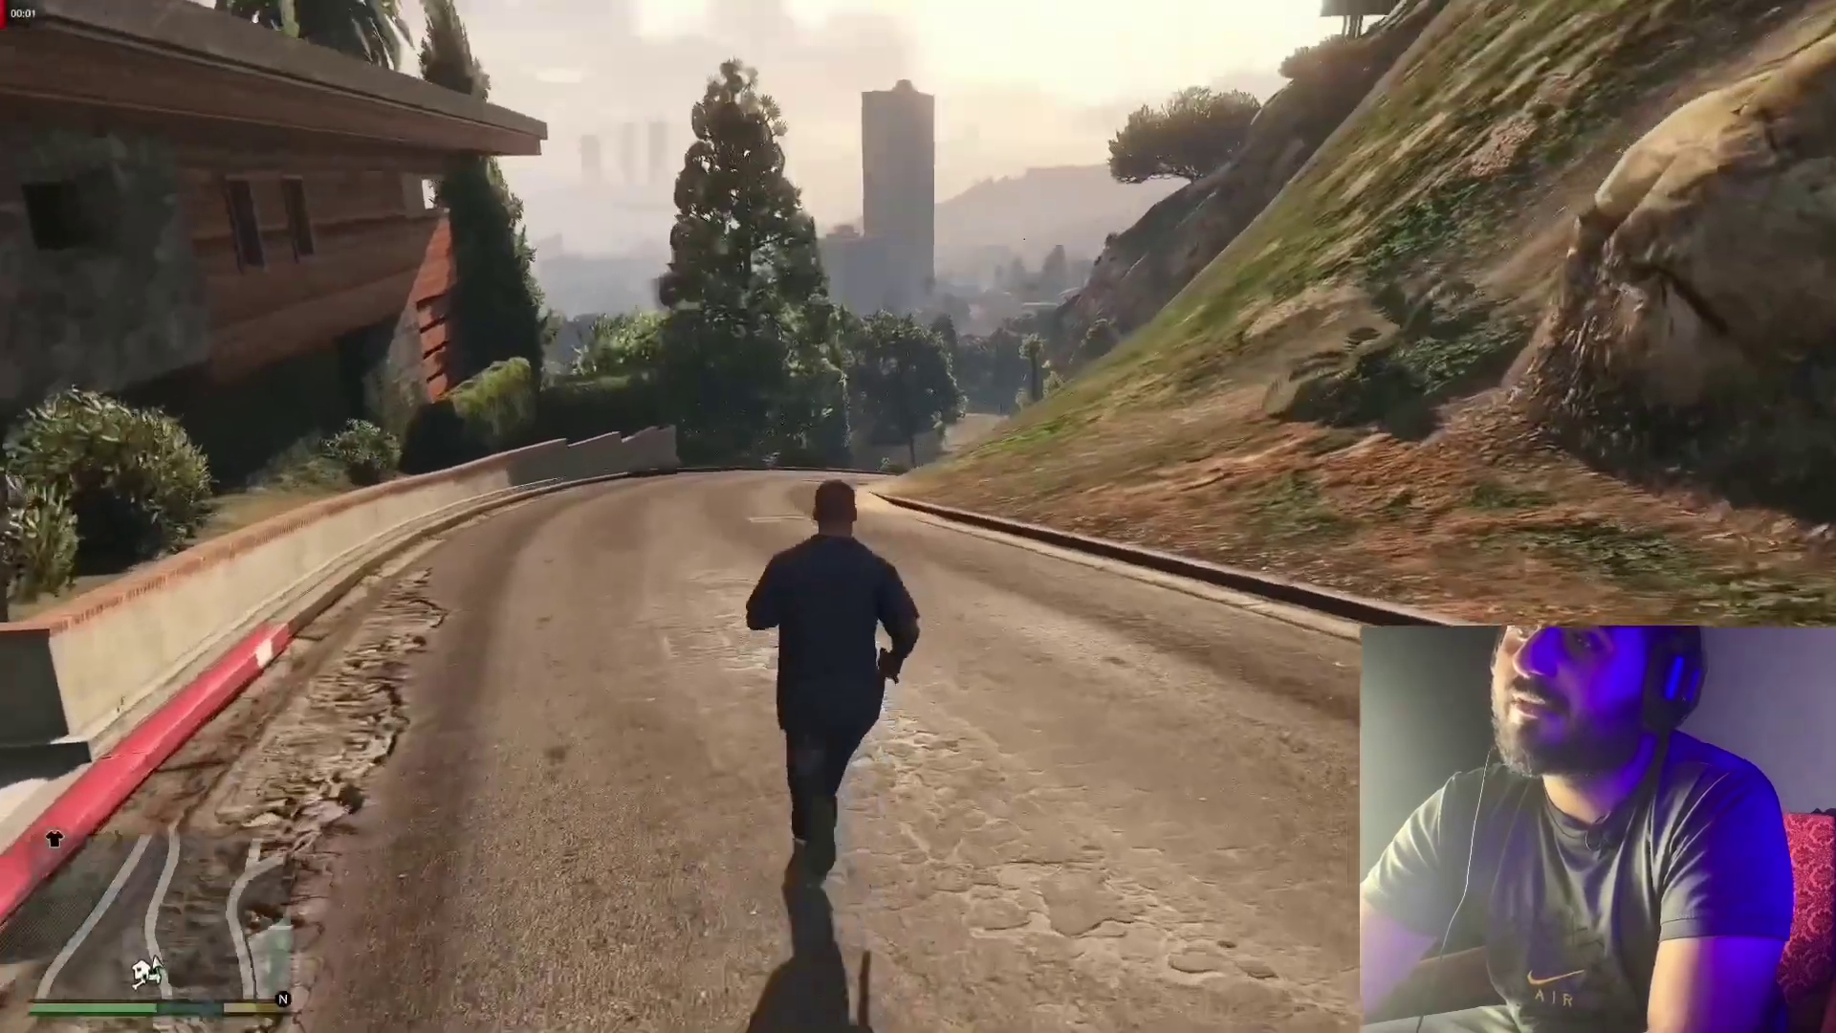
key(w)
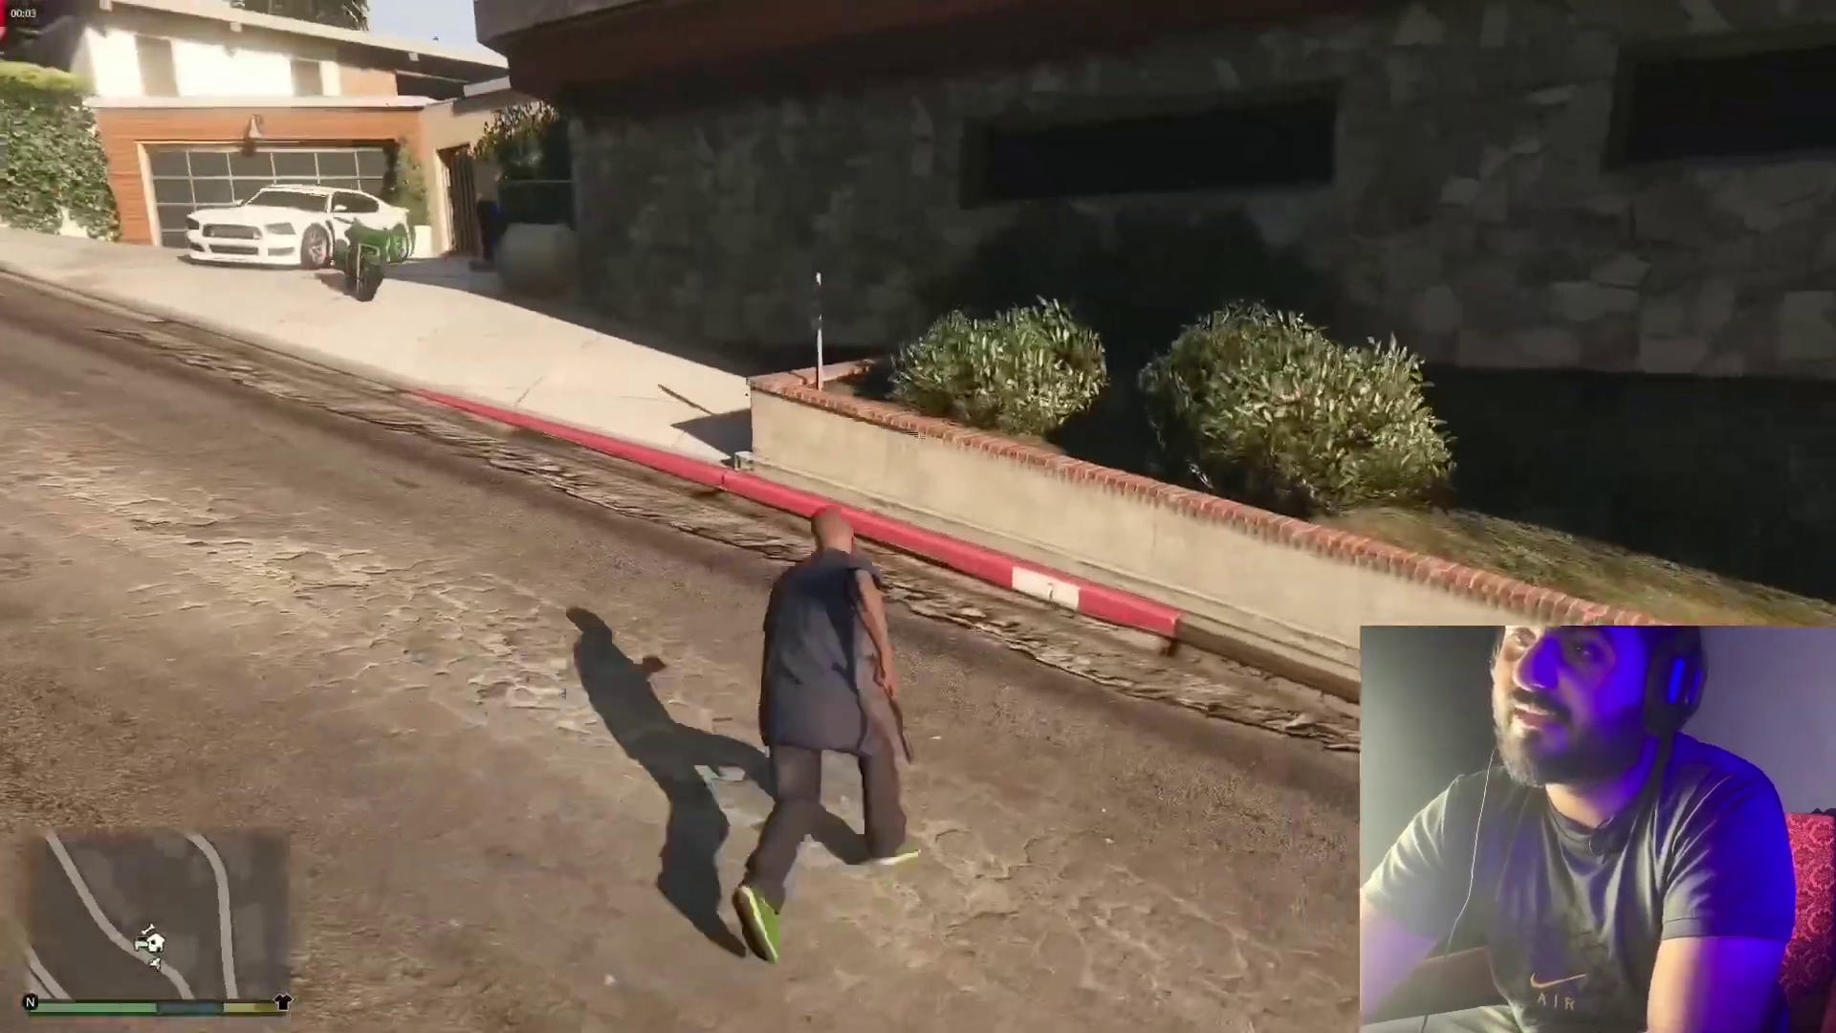
key(w)
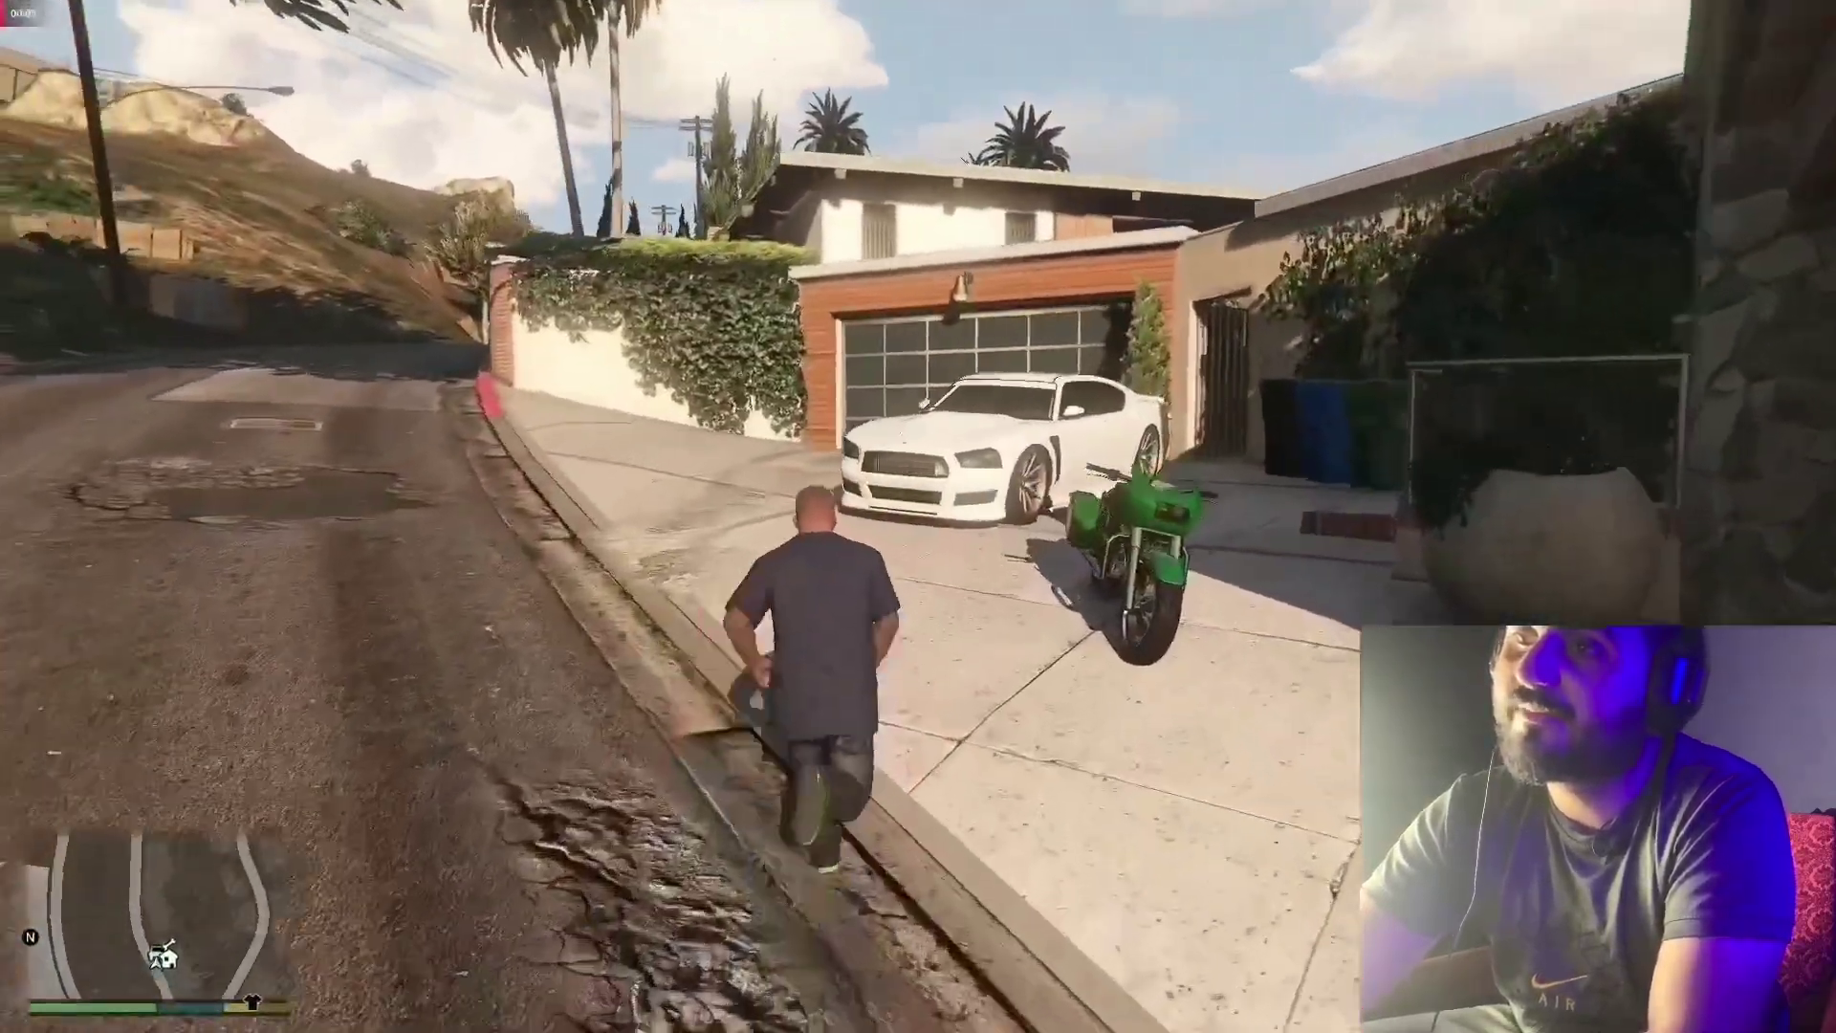
key(w)
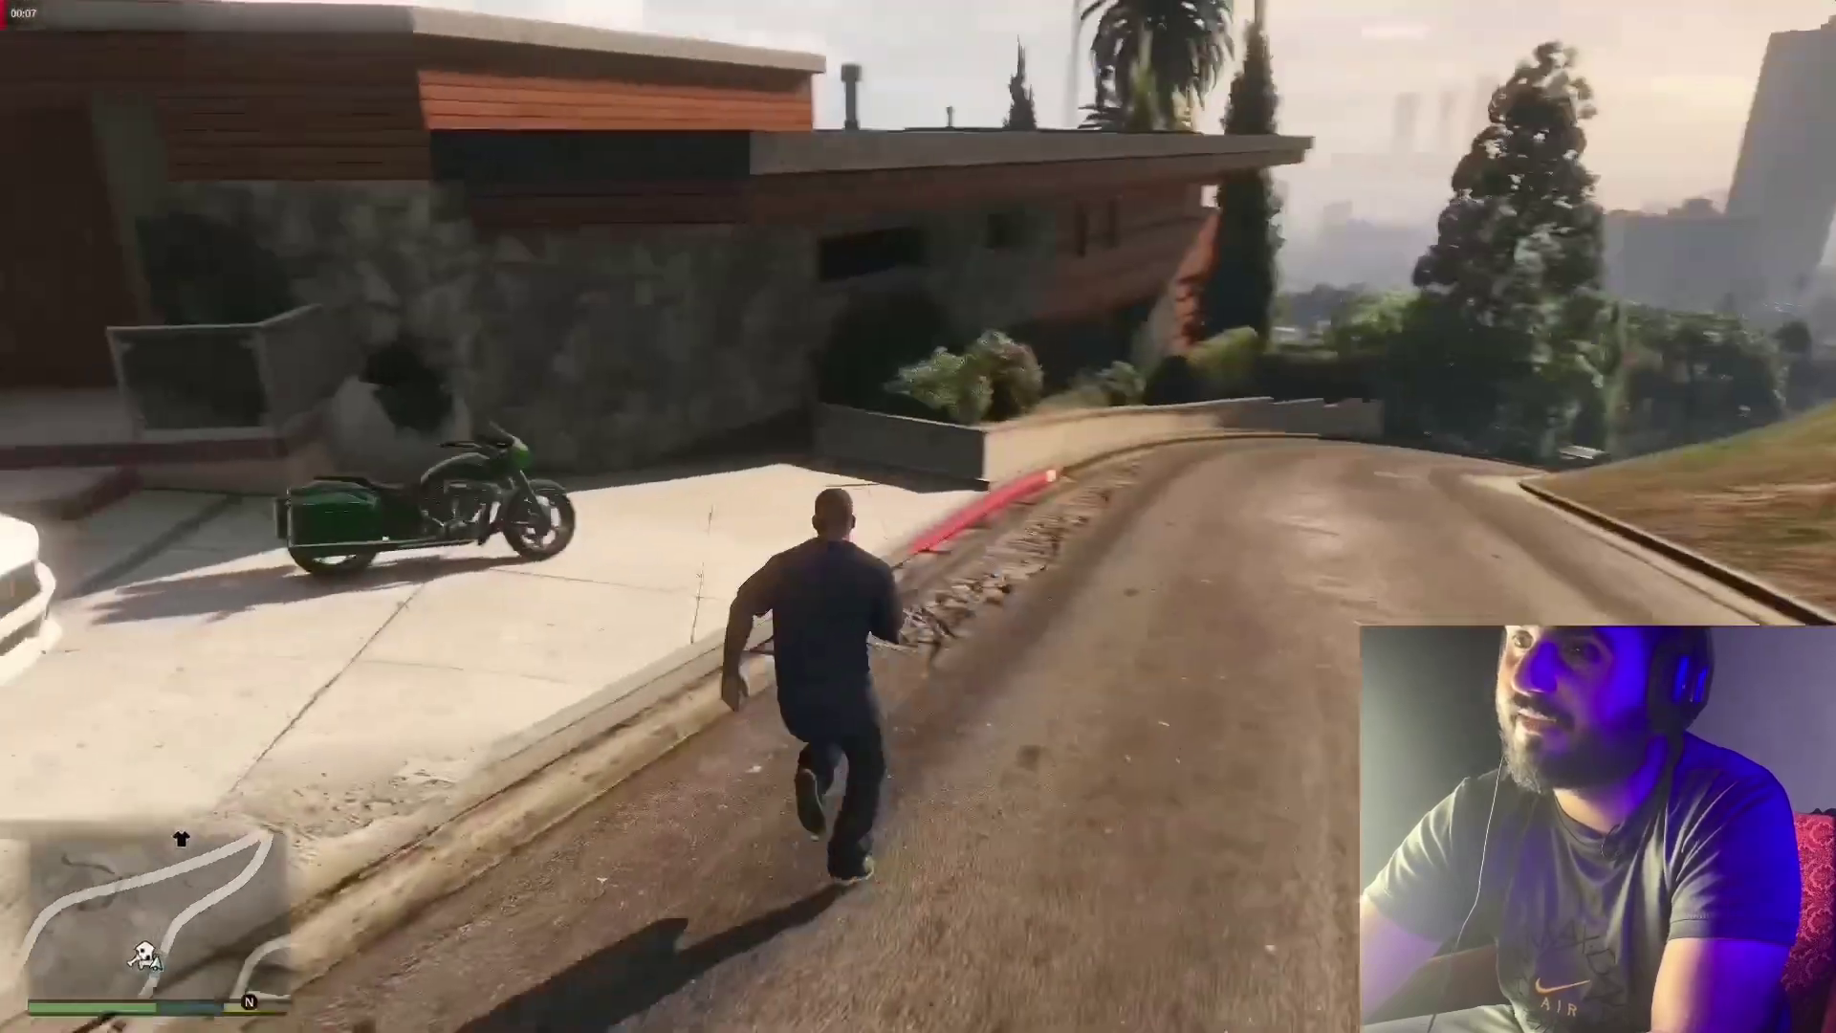
key(w)
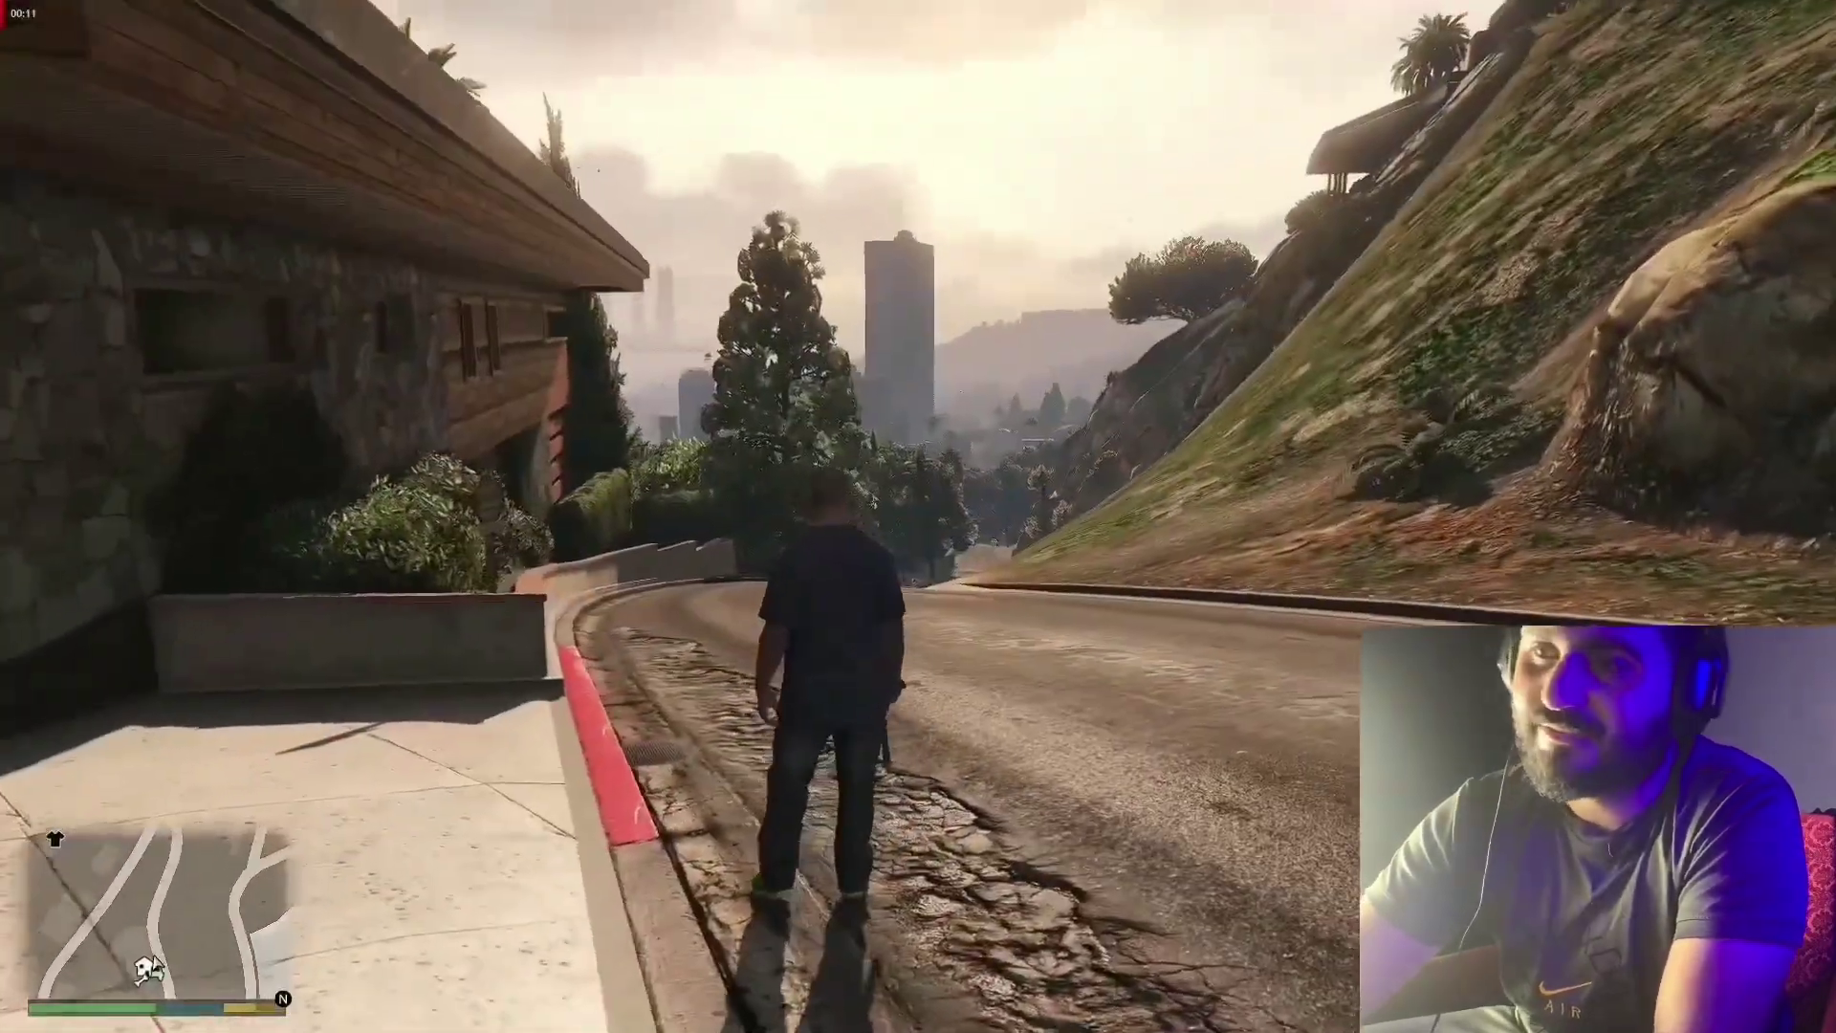
Open the ReShade overlay in the running game.
key(Home)
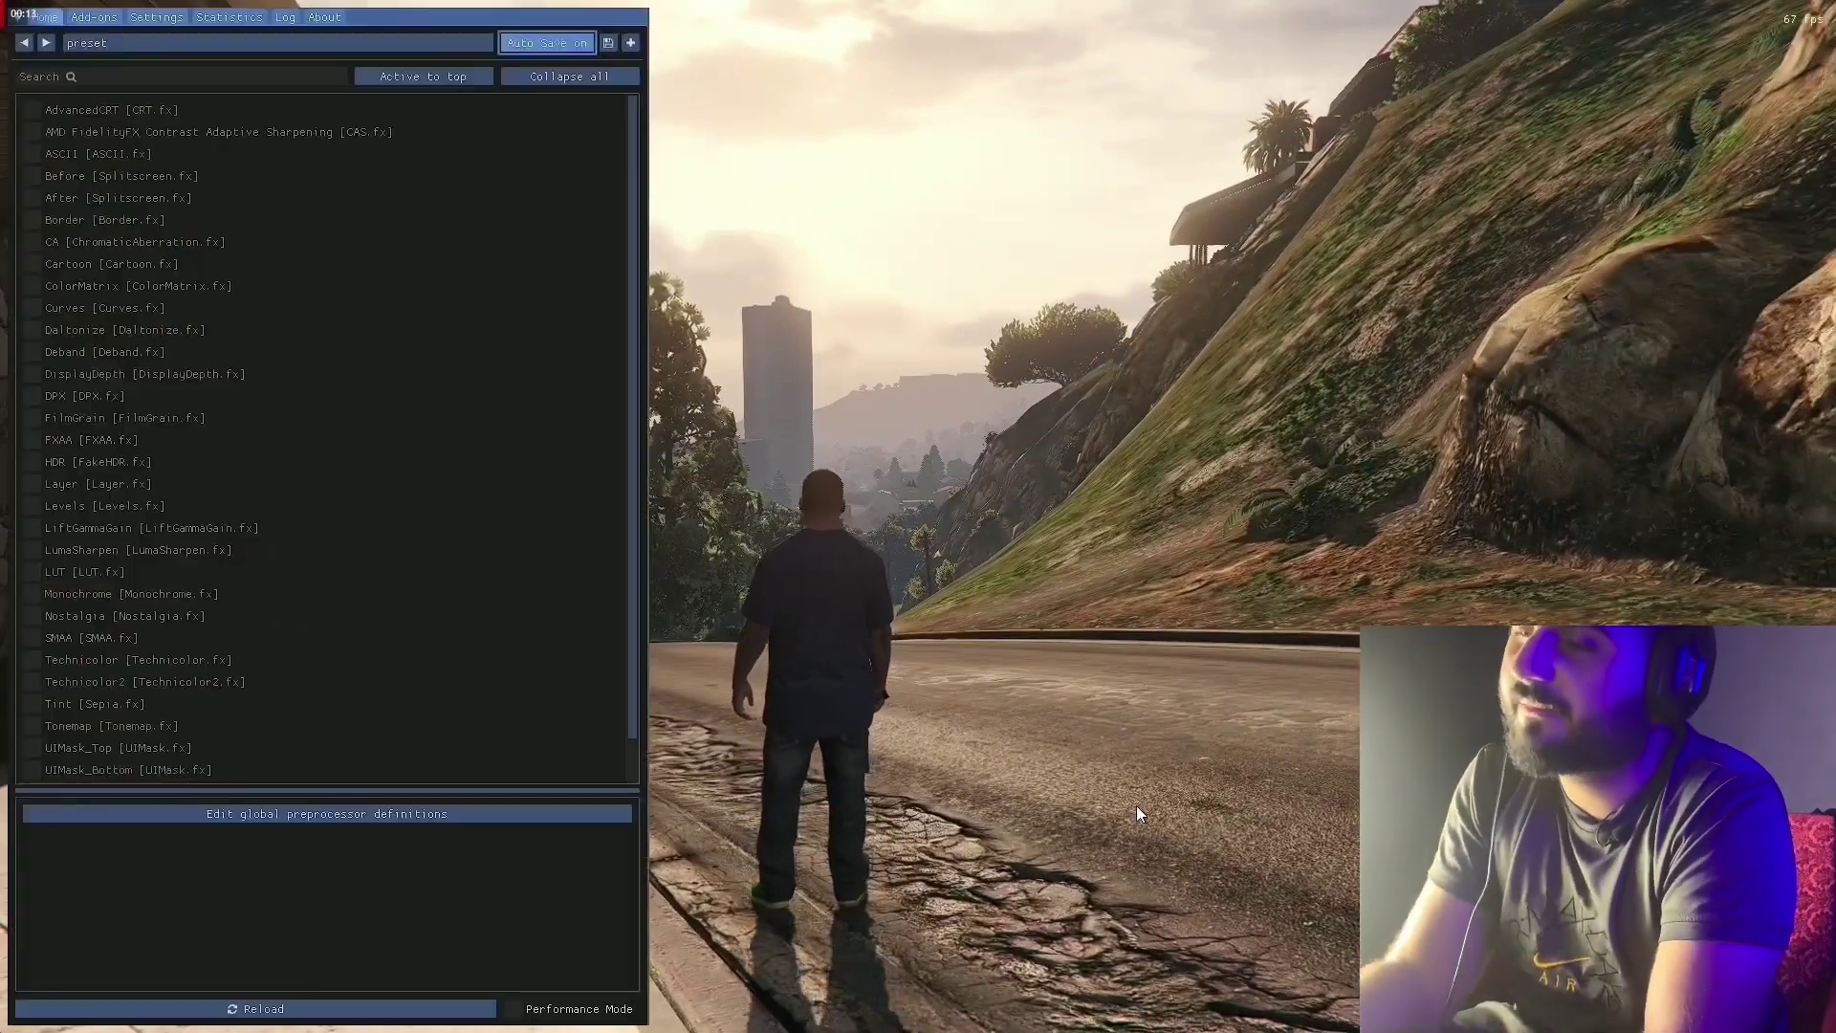
click(318, 44)
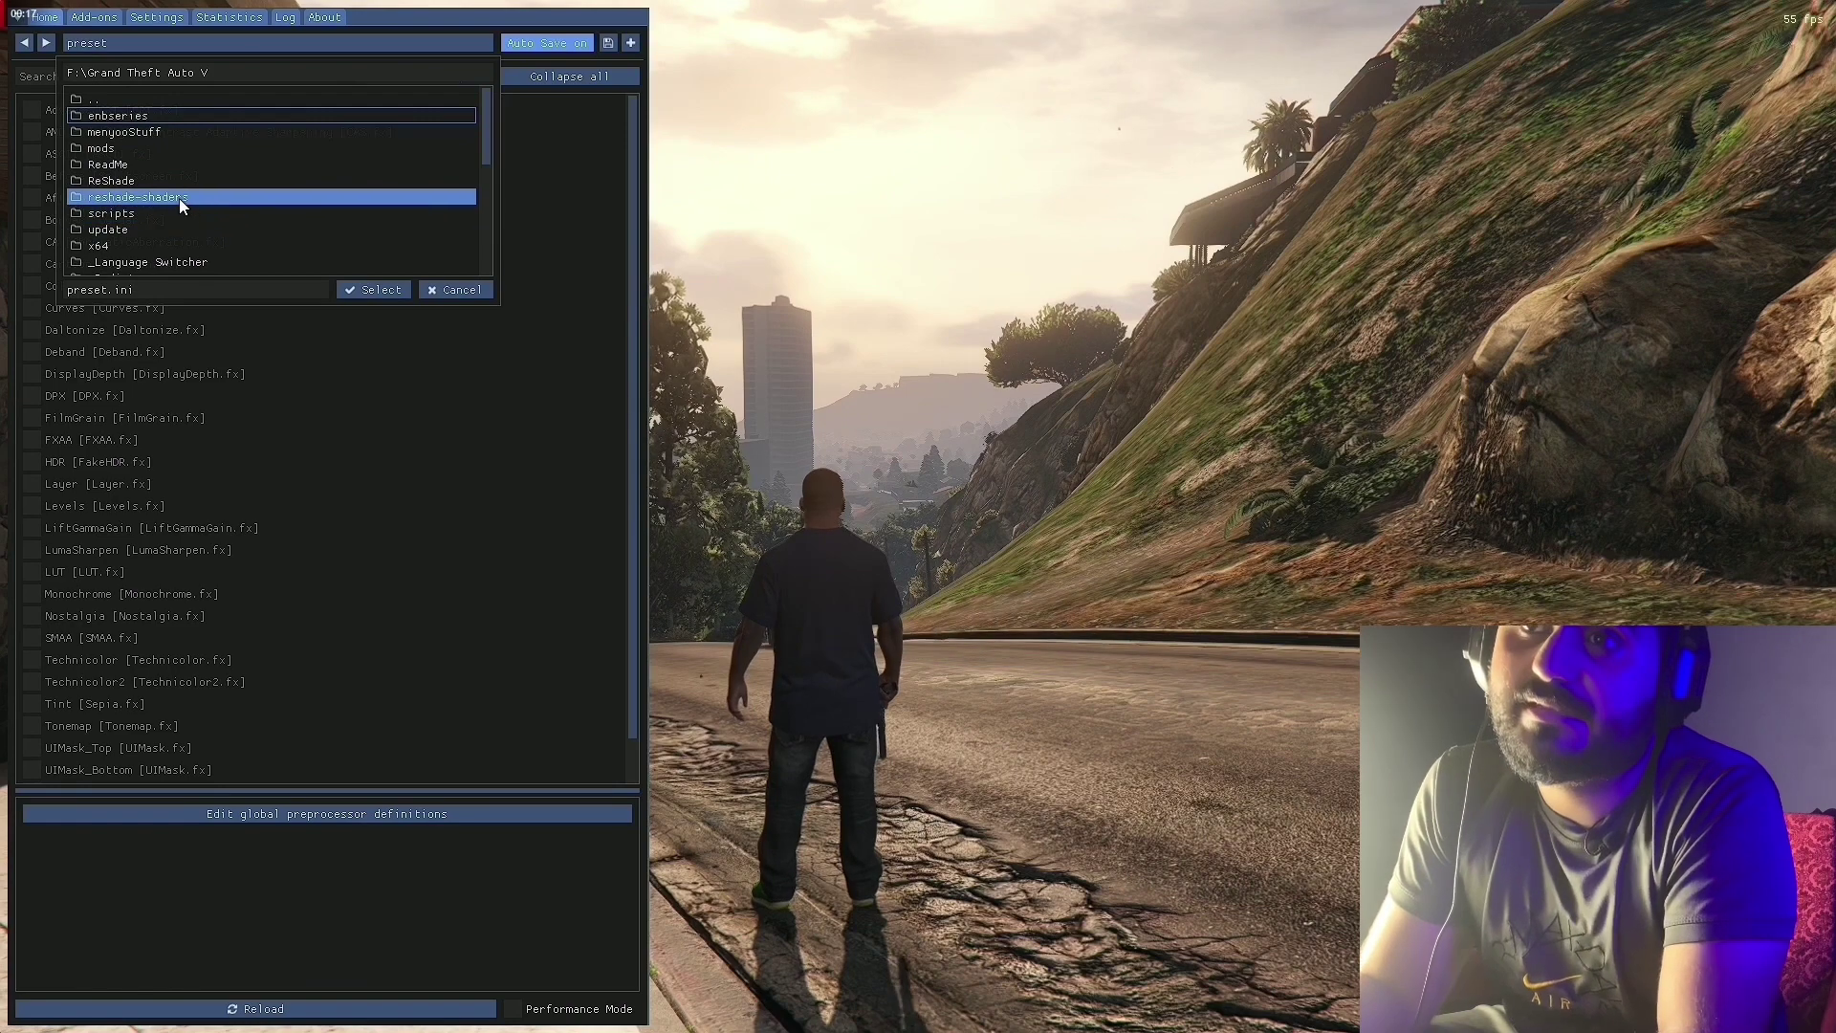
scroll(180, 198, down, 2)
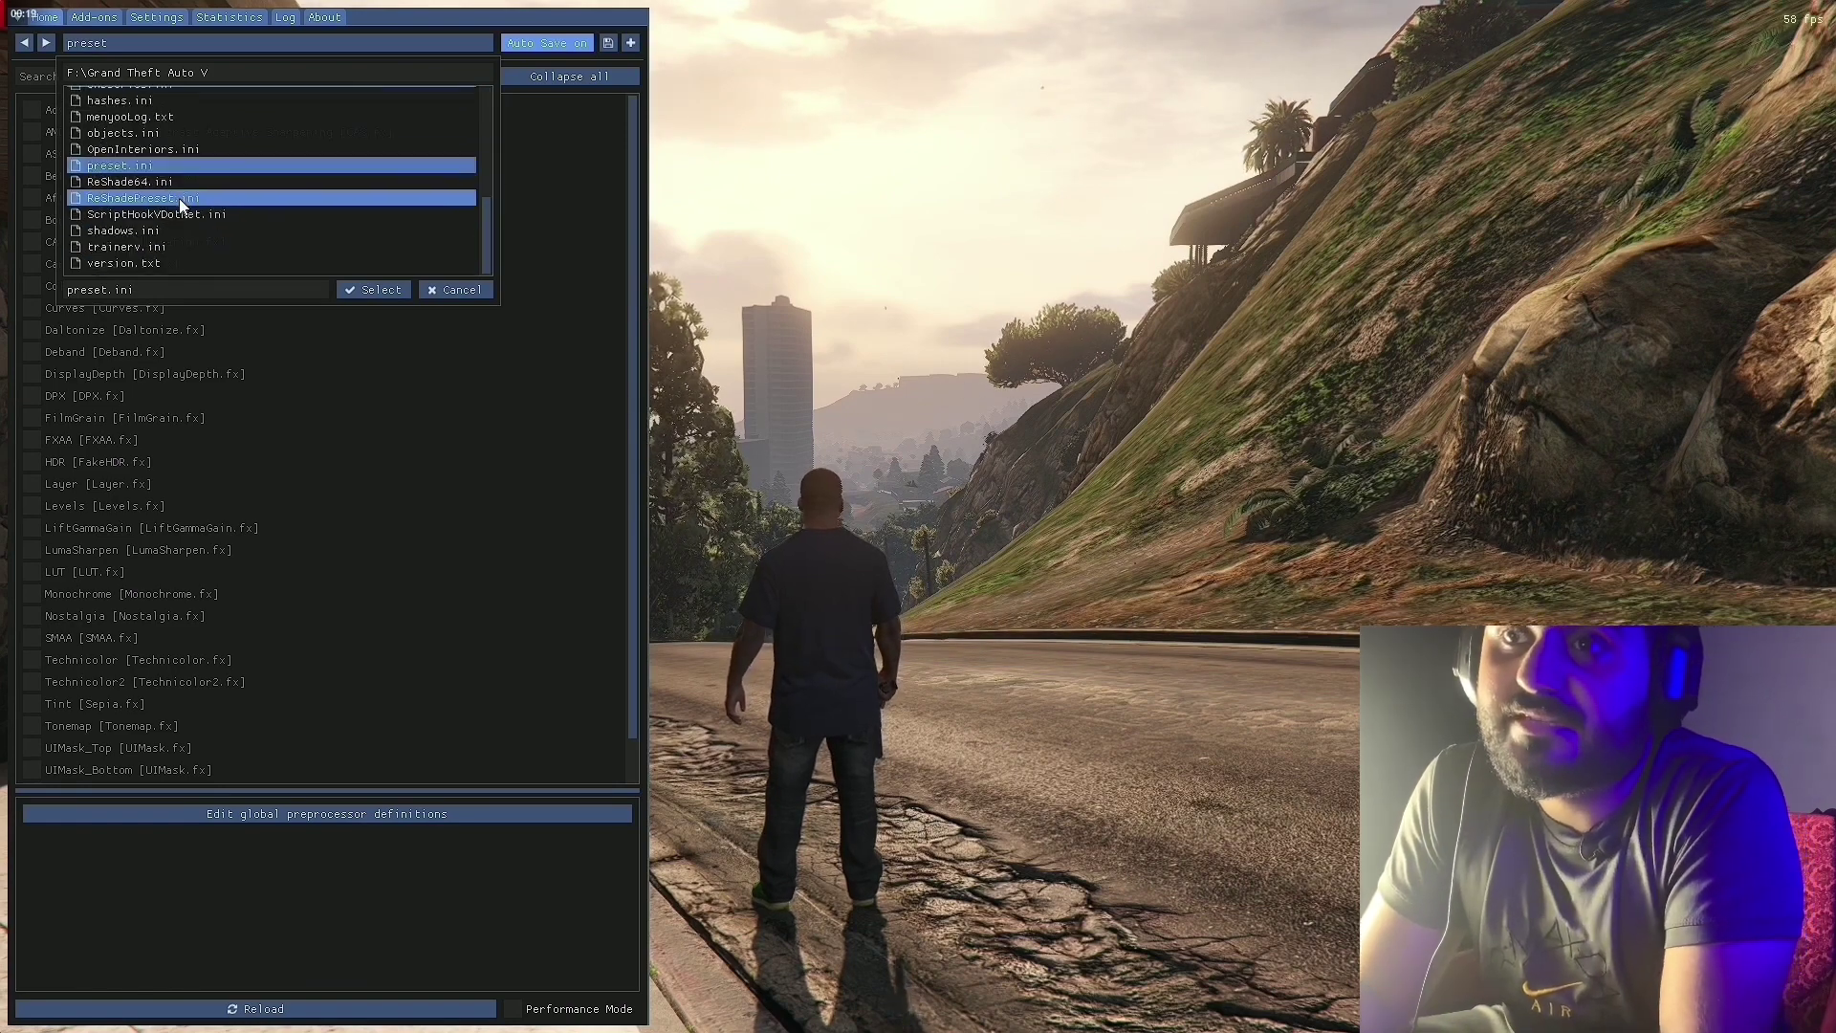
click(138, 153)
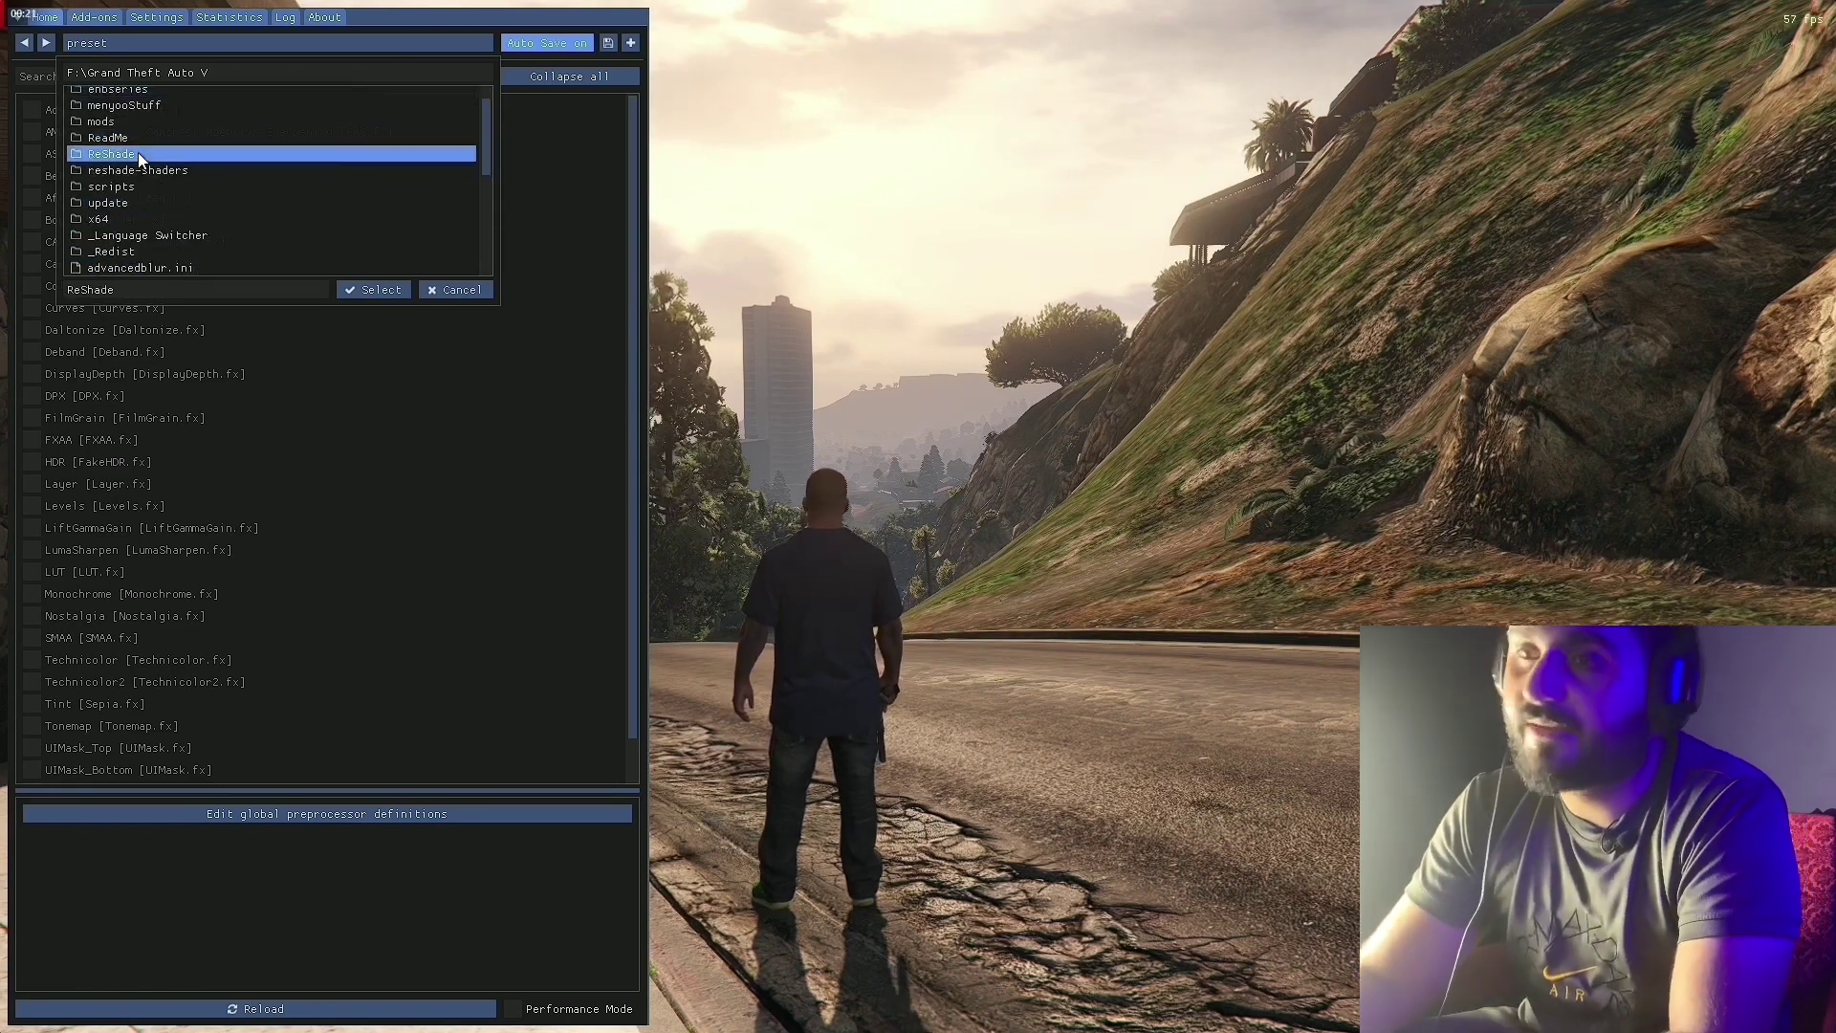
click(392, 290)
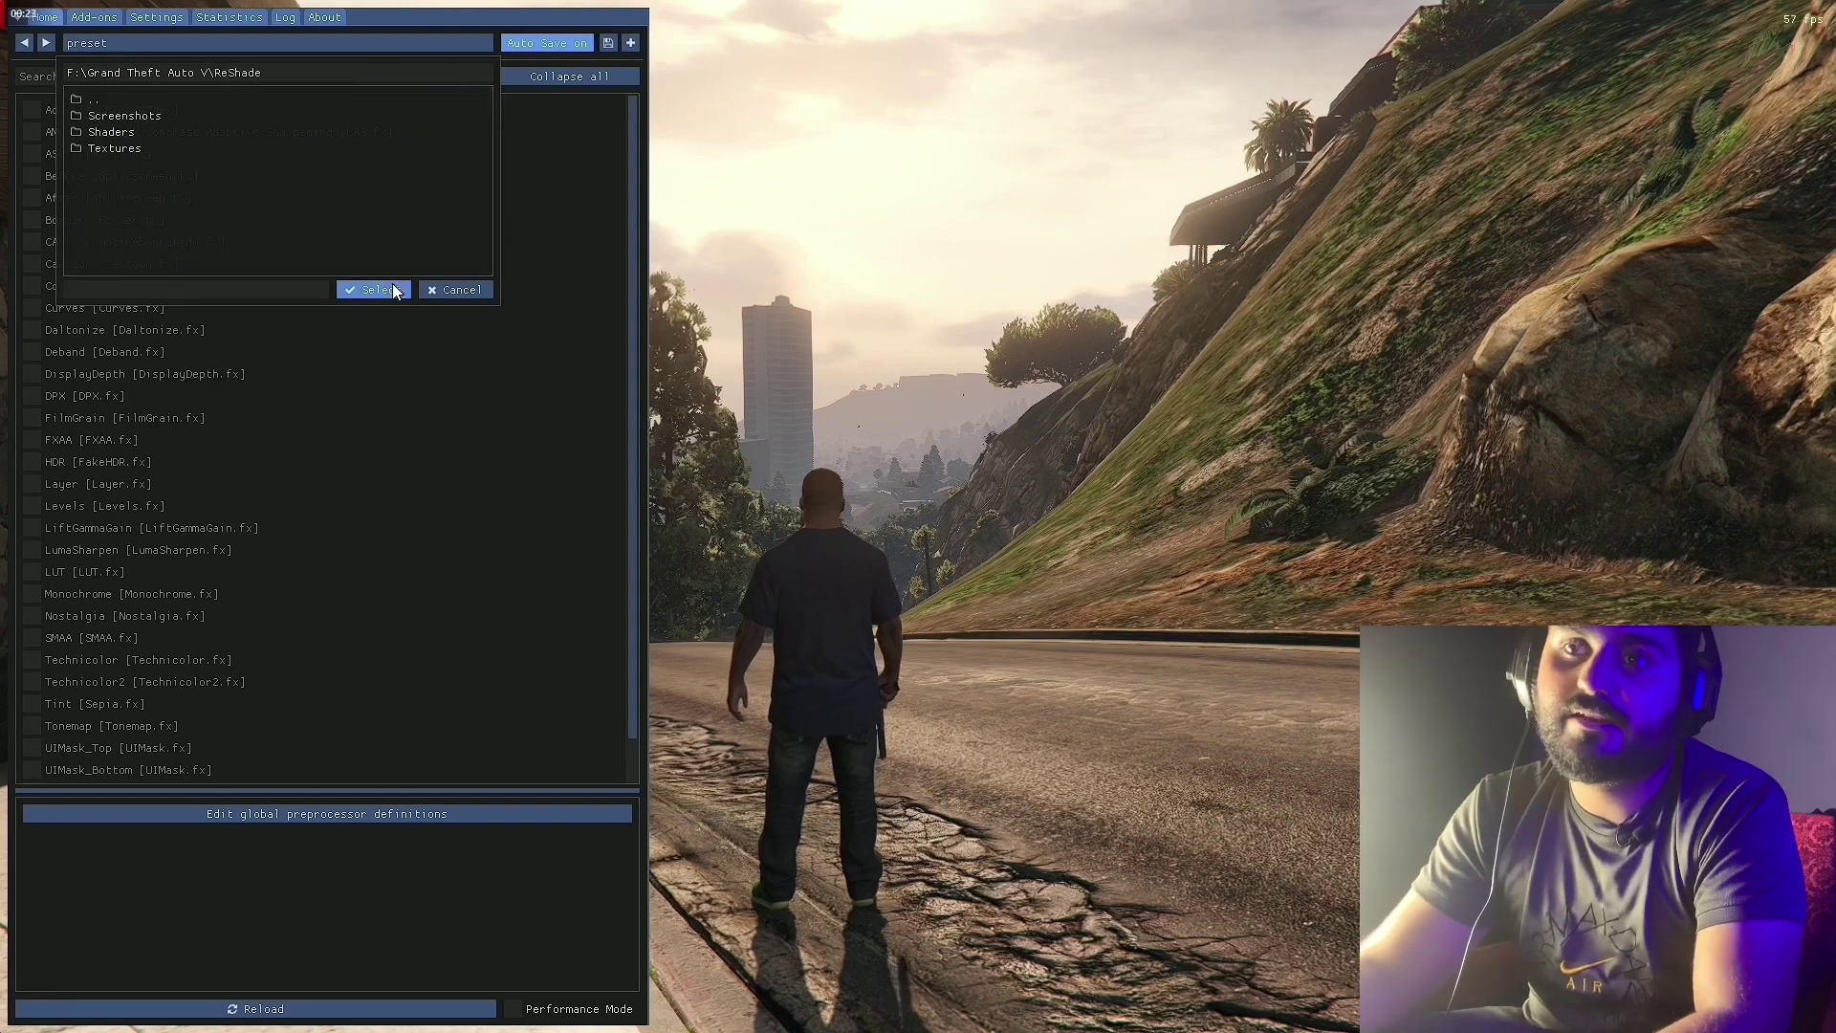
click(442, 288)
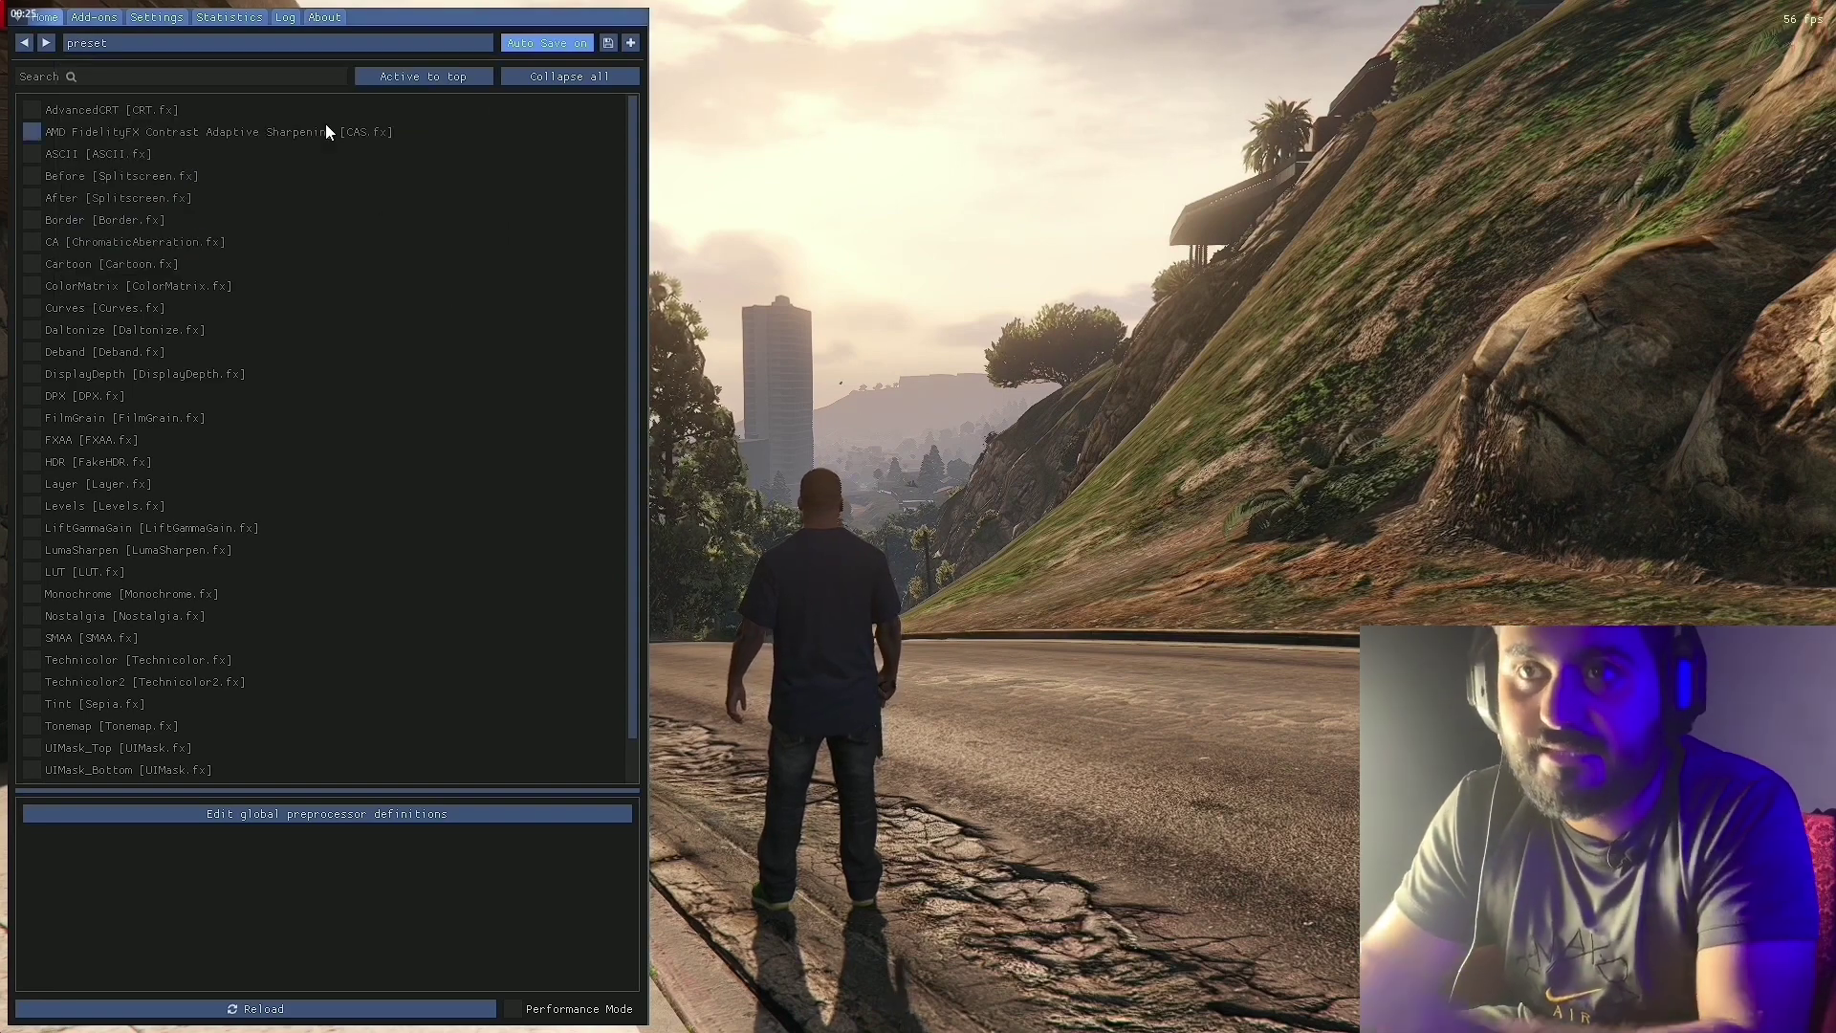
Load ReShadePreset.ini from the F:\Grand Theft Auto V folder as the active ReShade preset.
click(258, 45)
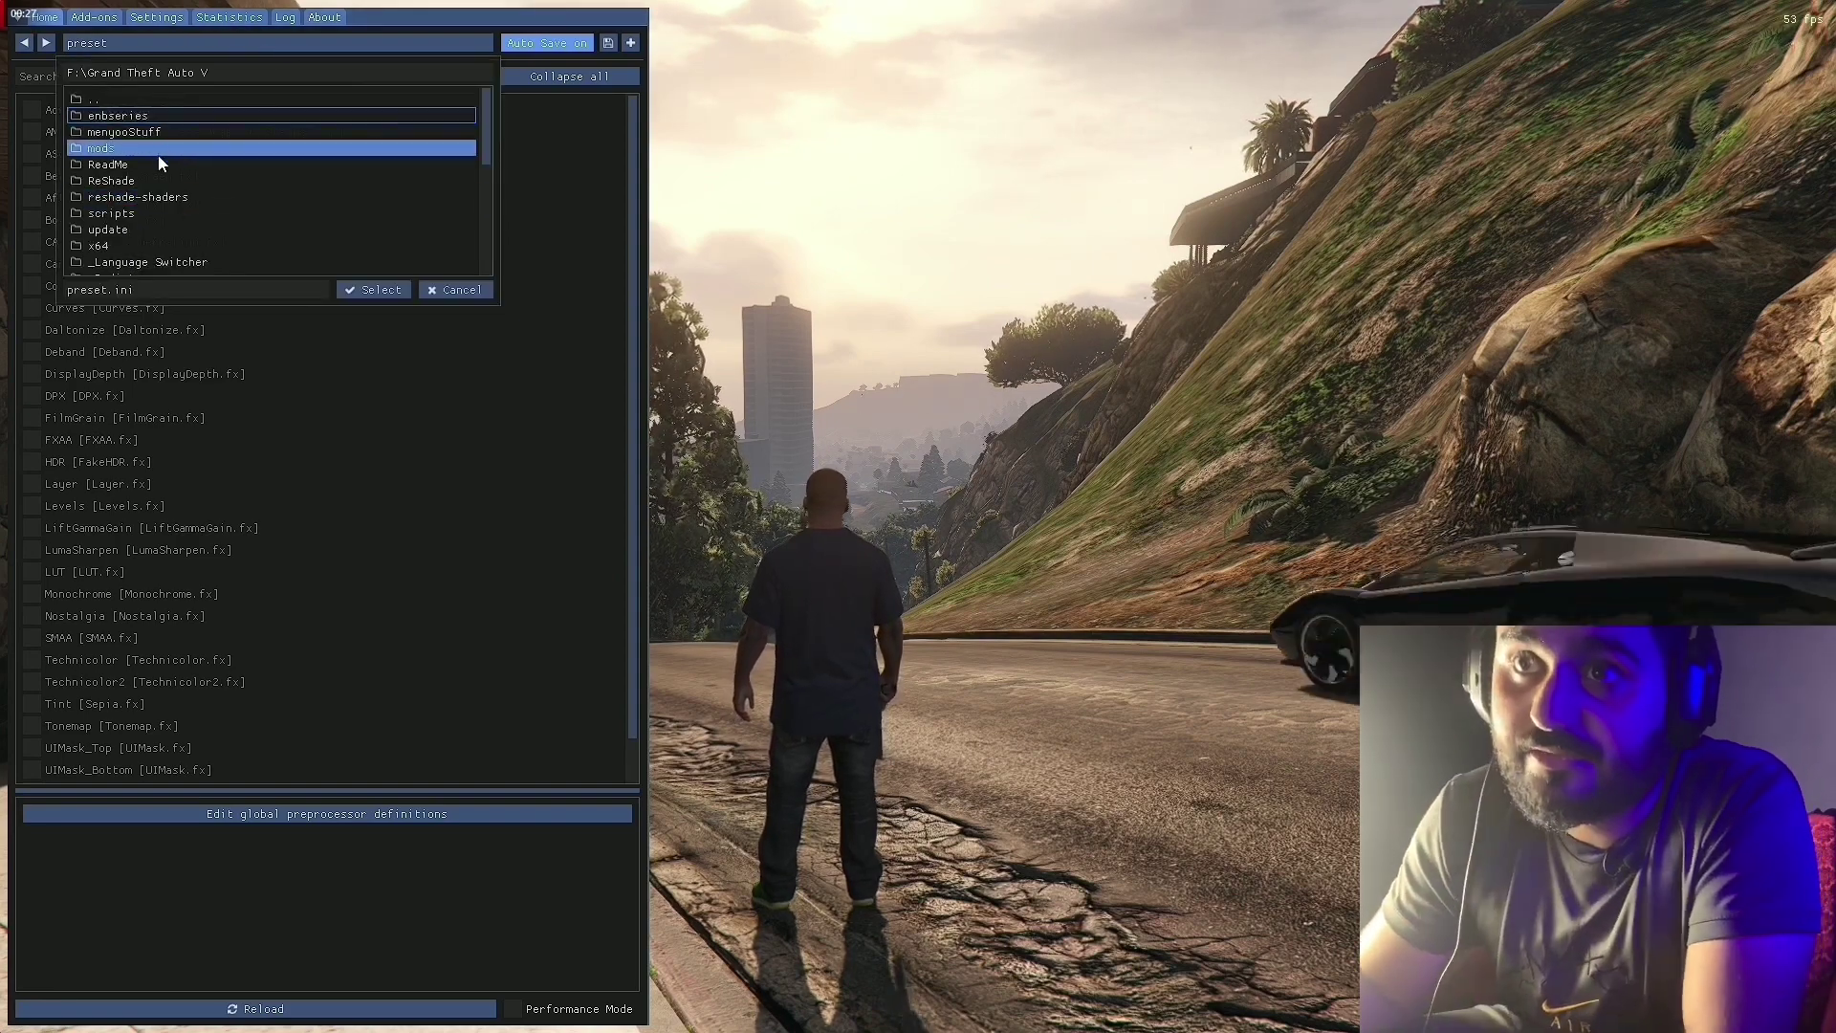
scroll(153, 182, down, 2)
scroll(140, 215, down, 2)
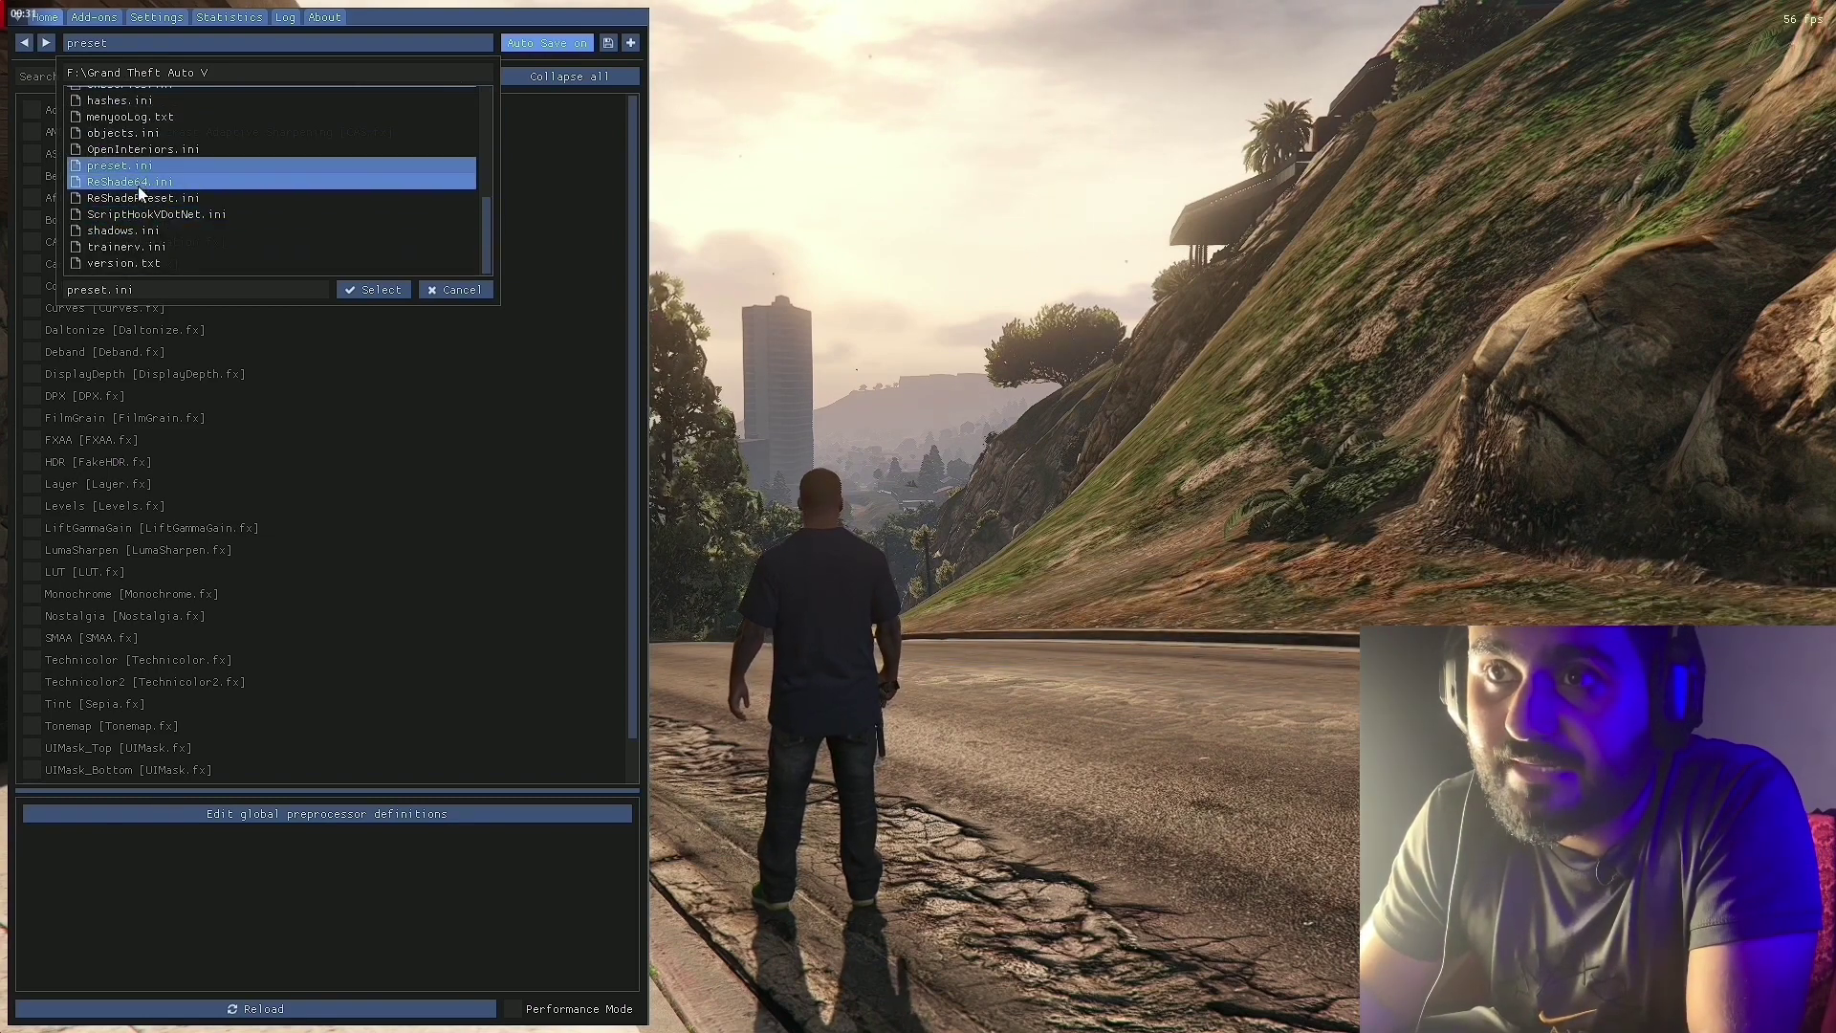
click(152, 203)
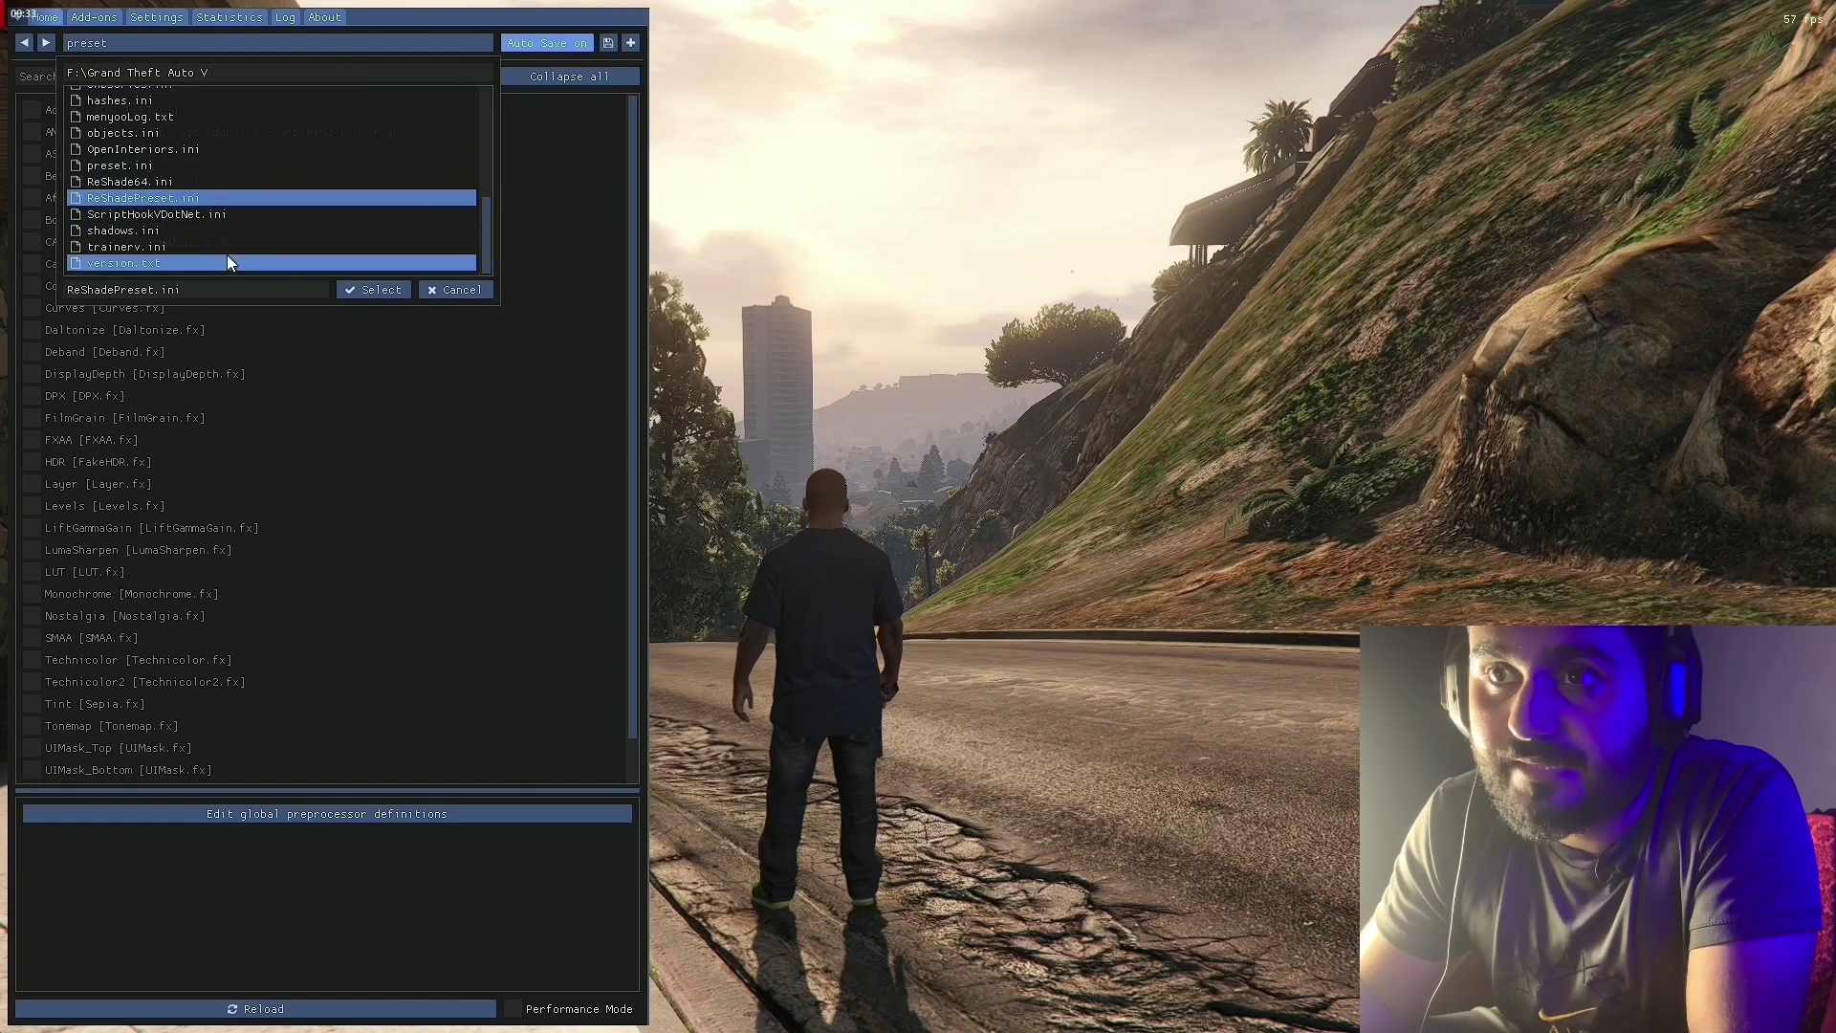
click(358, 289)
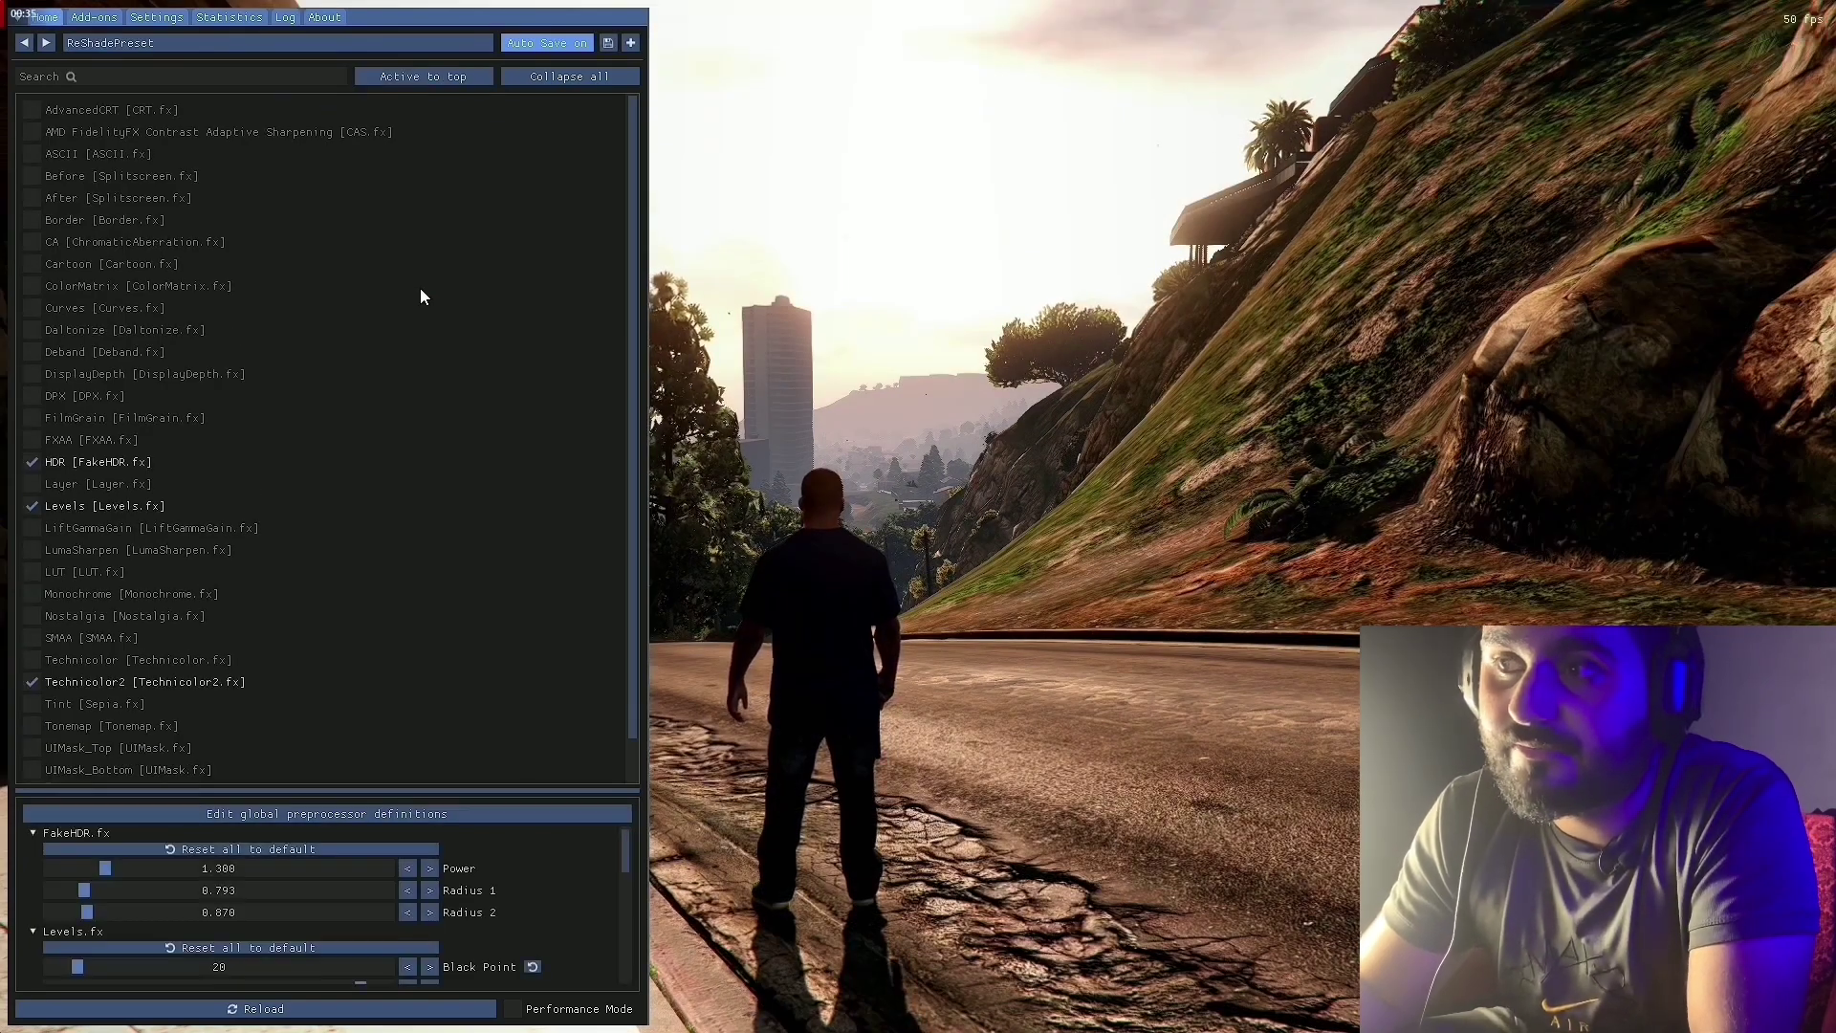
Reopen the ReShade overlay in game and examine the preset's enabled effects, including Technicolor2, Vibrance and Vignette.
key(Home)
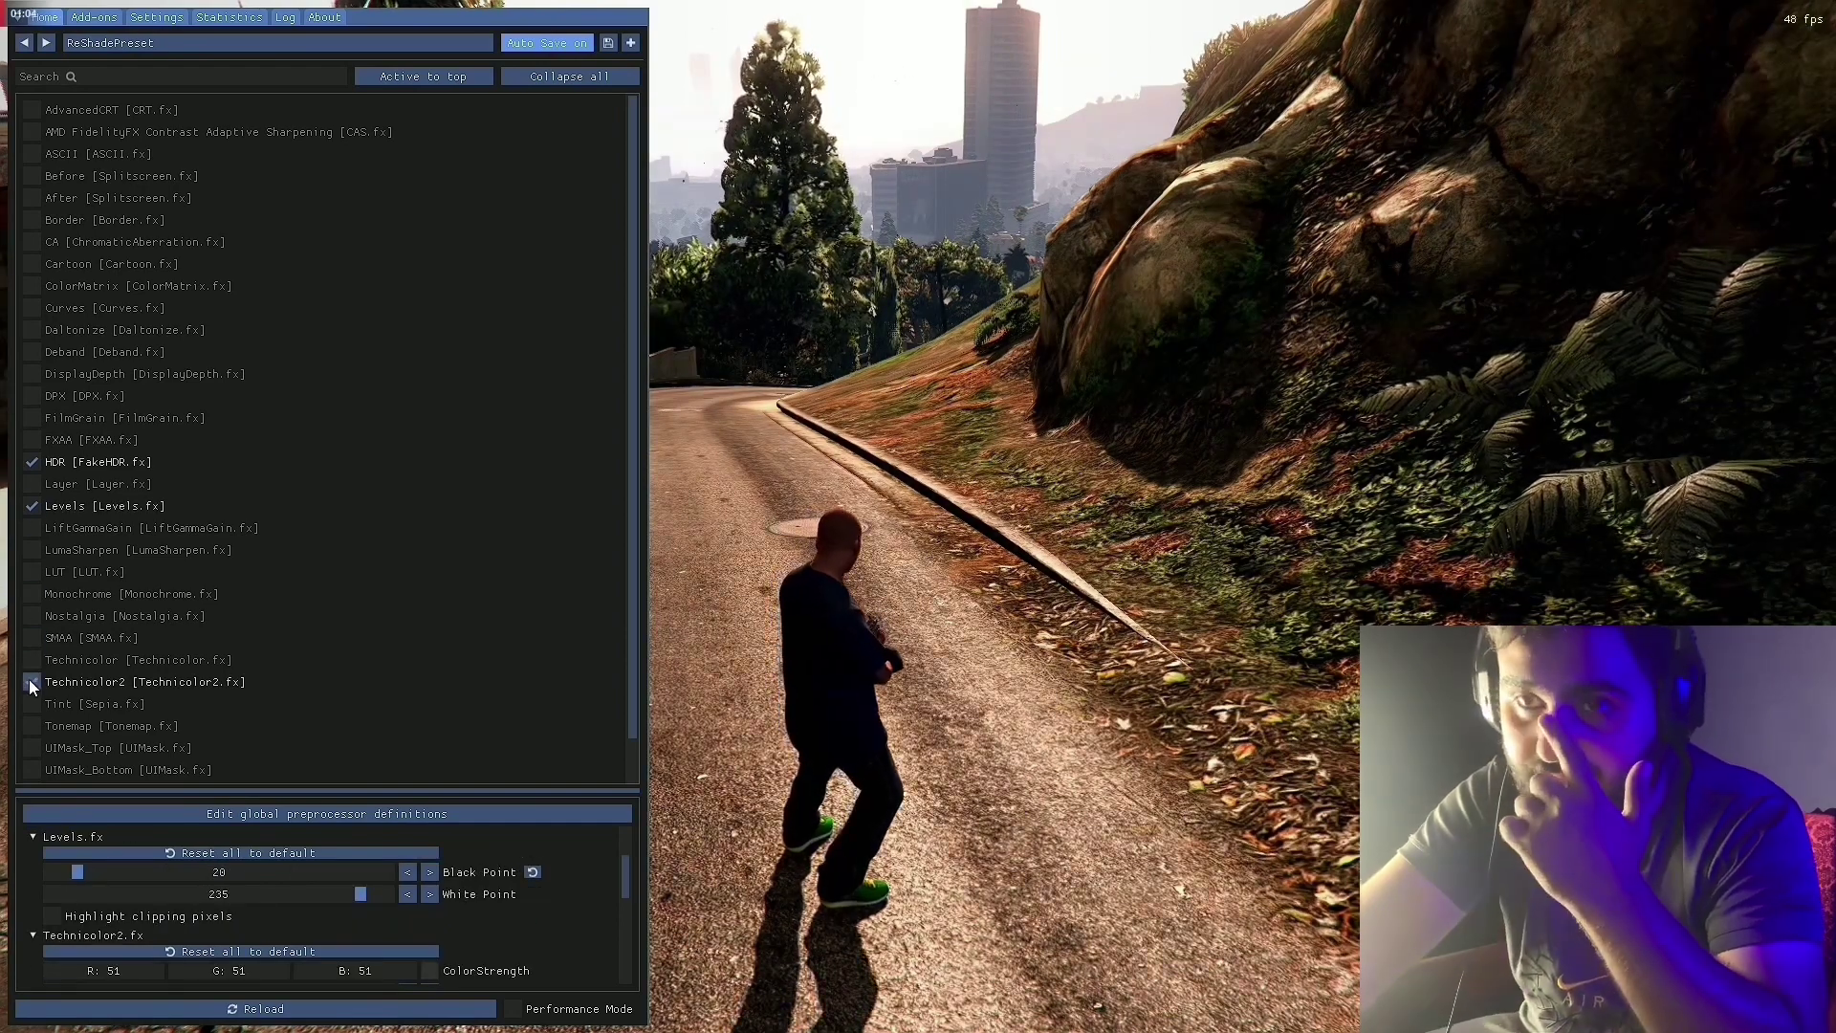
scroll(100, 646, down, 2)
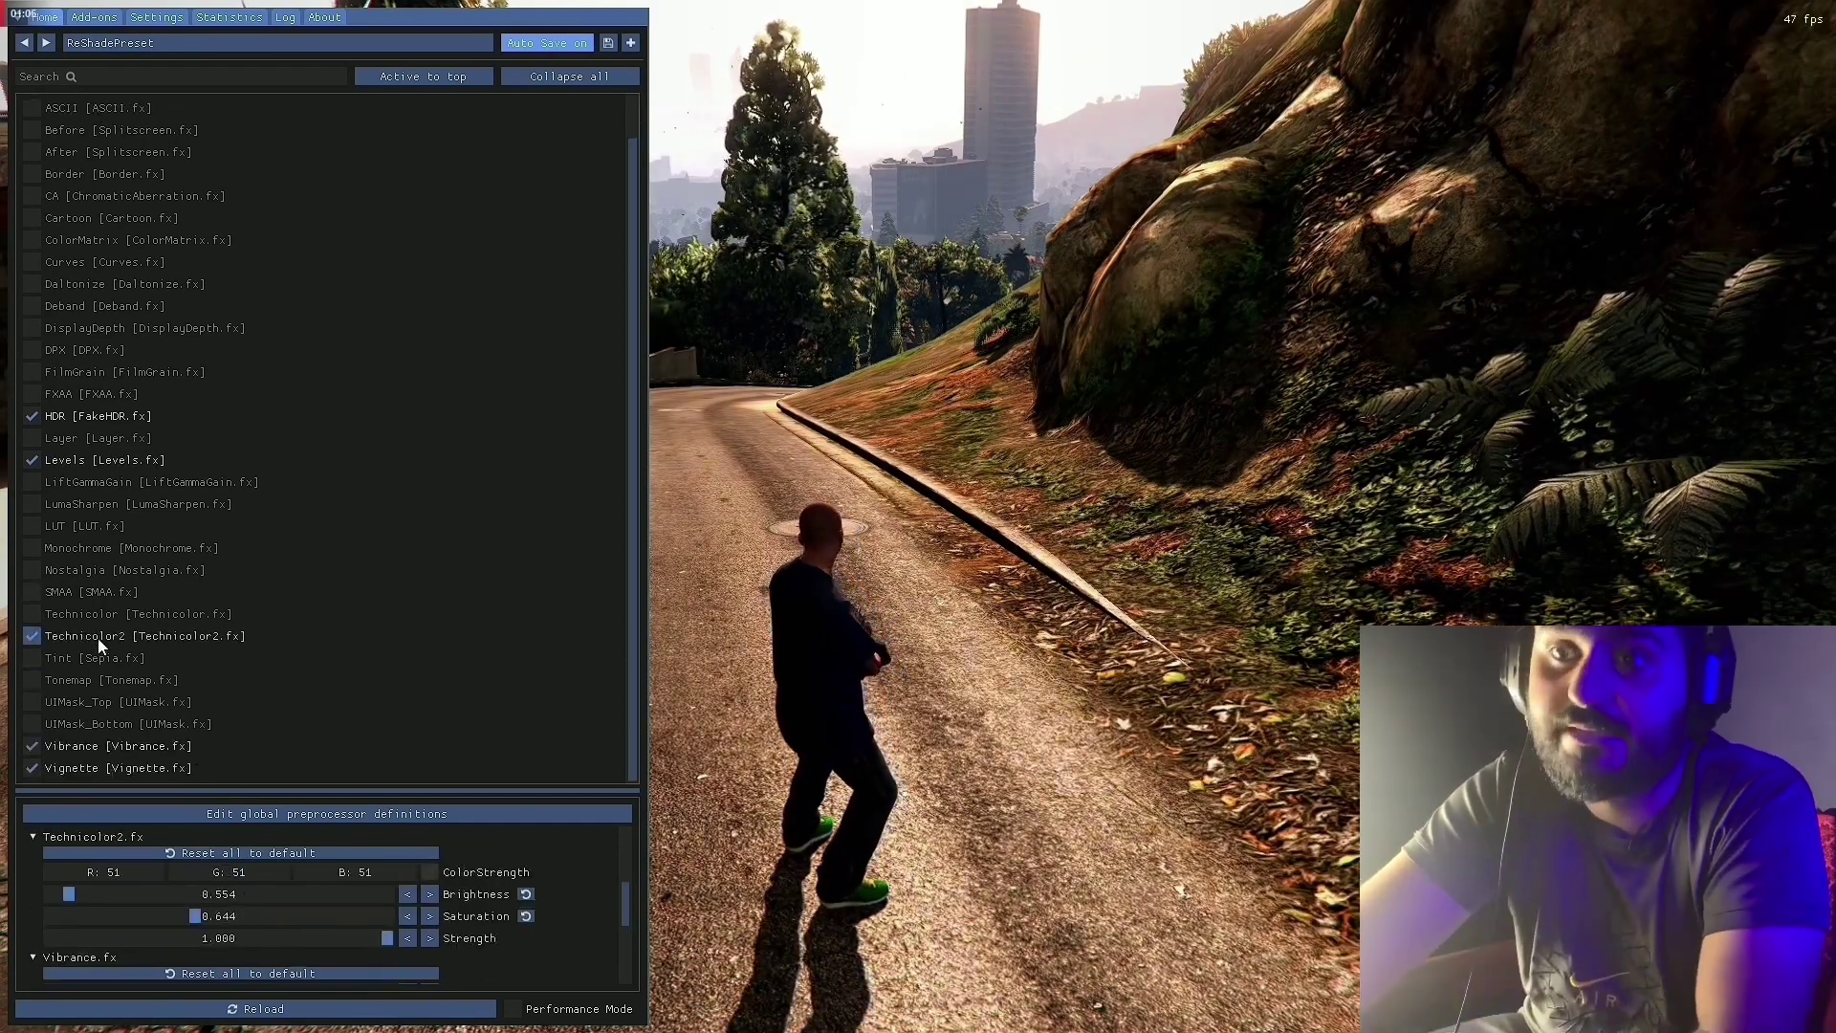
click(32, 768)
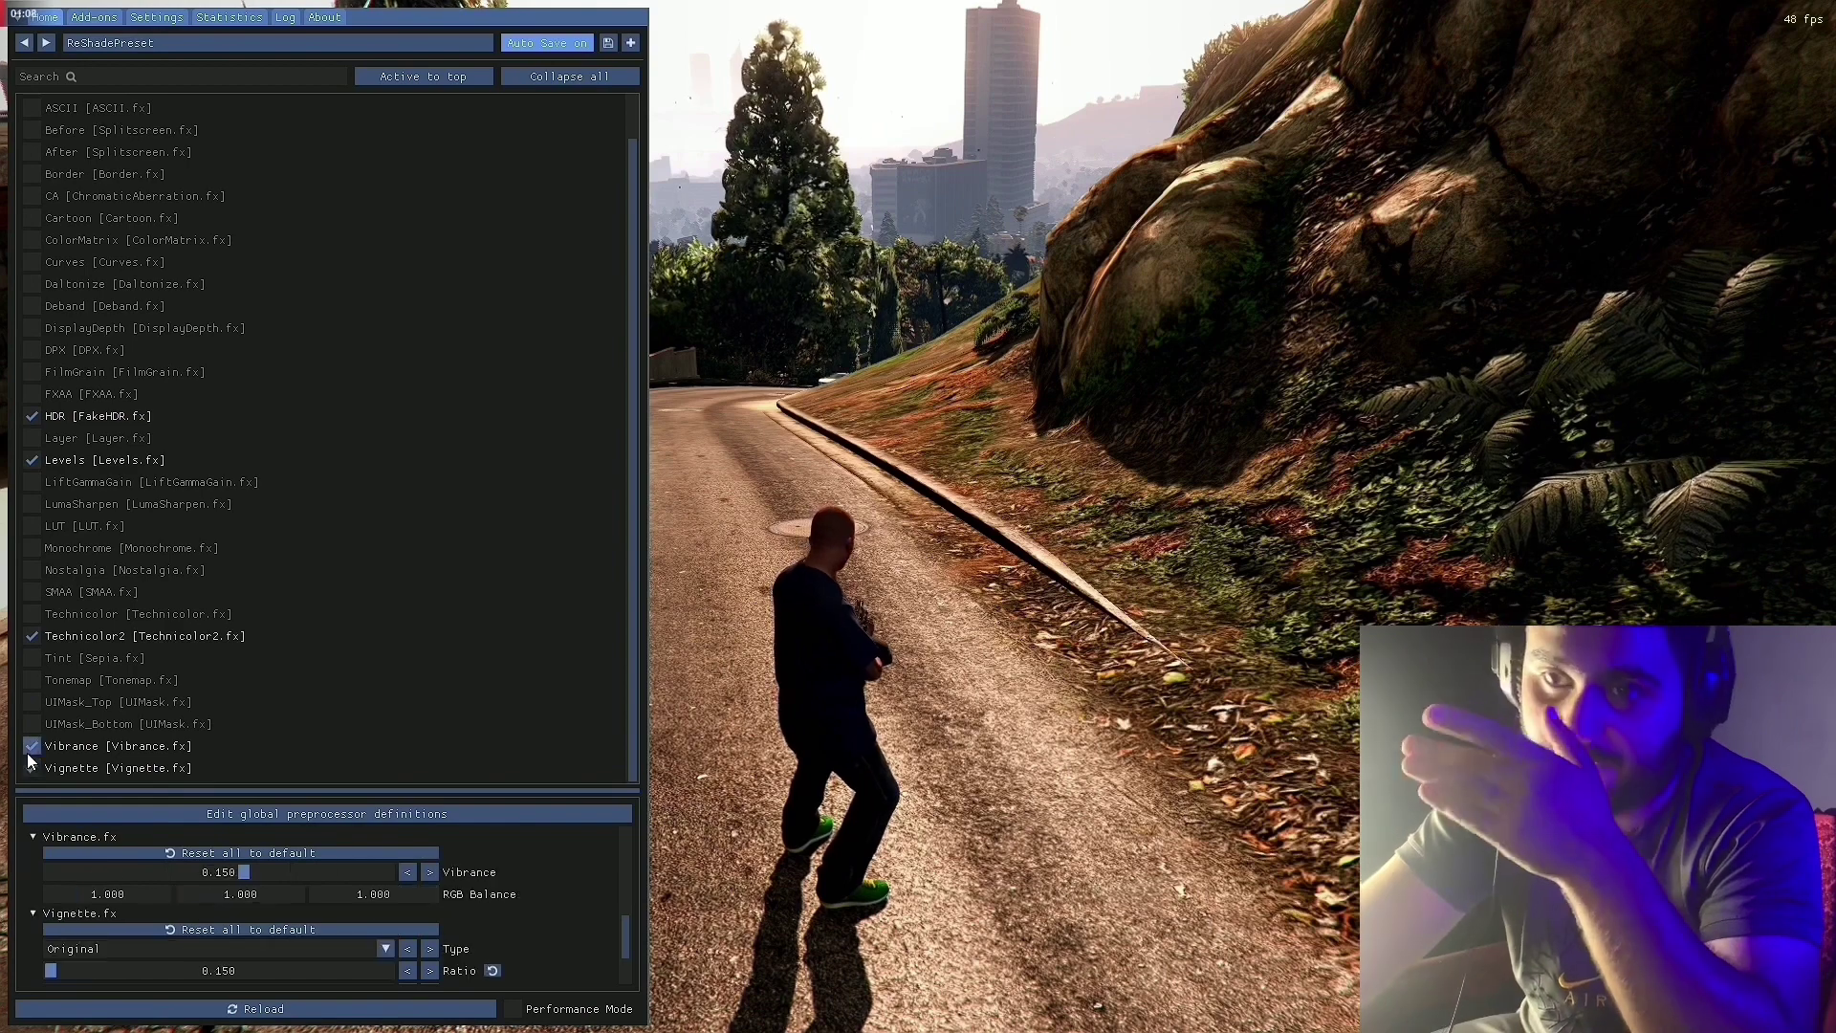
scroll(145, 684, up, 2)
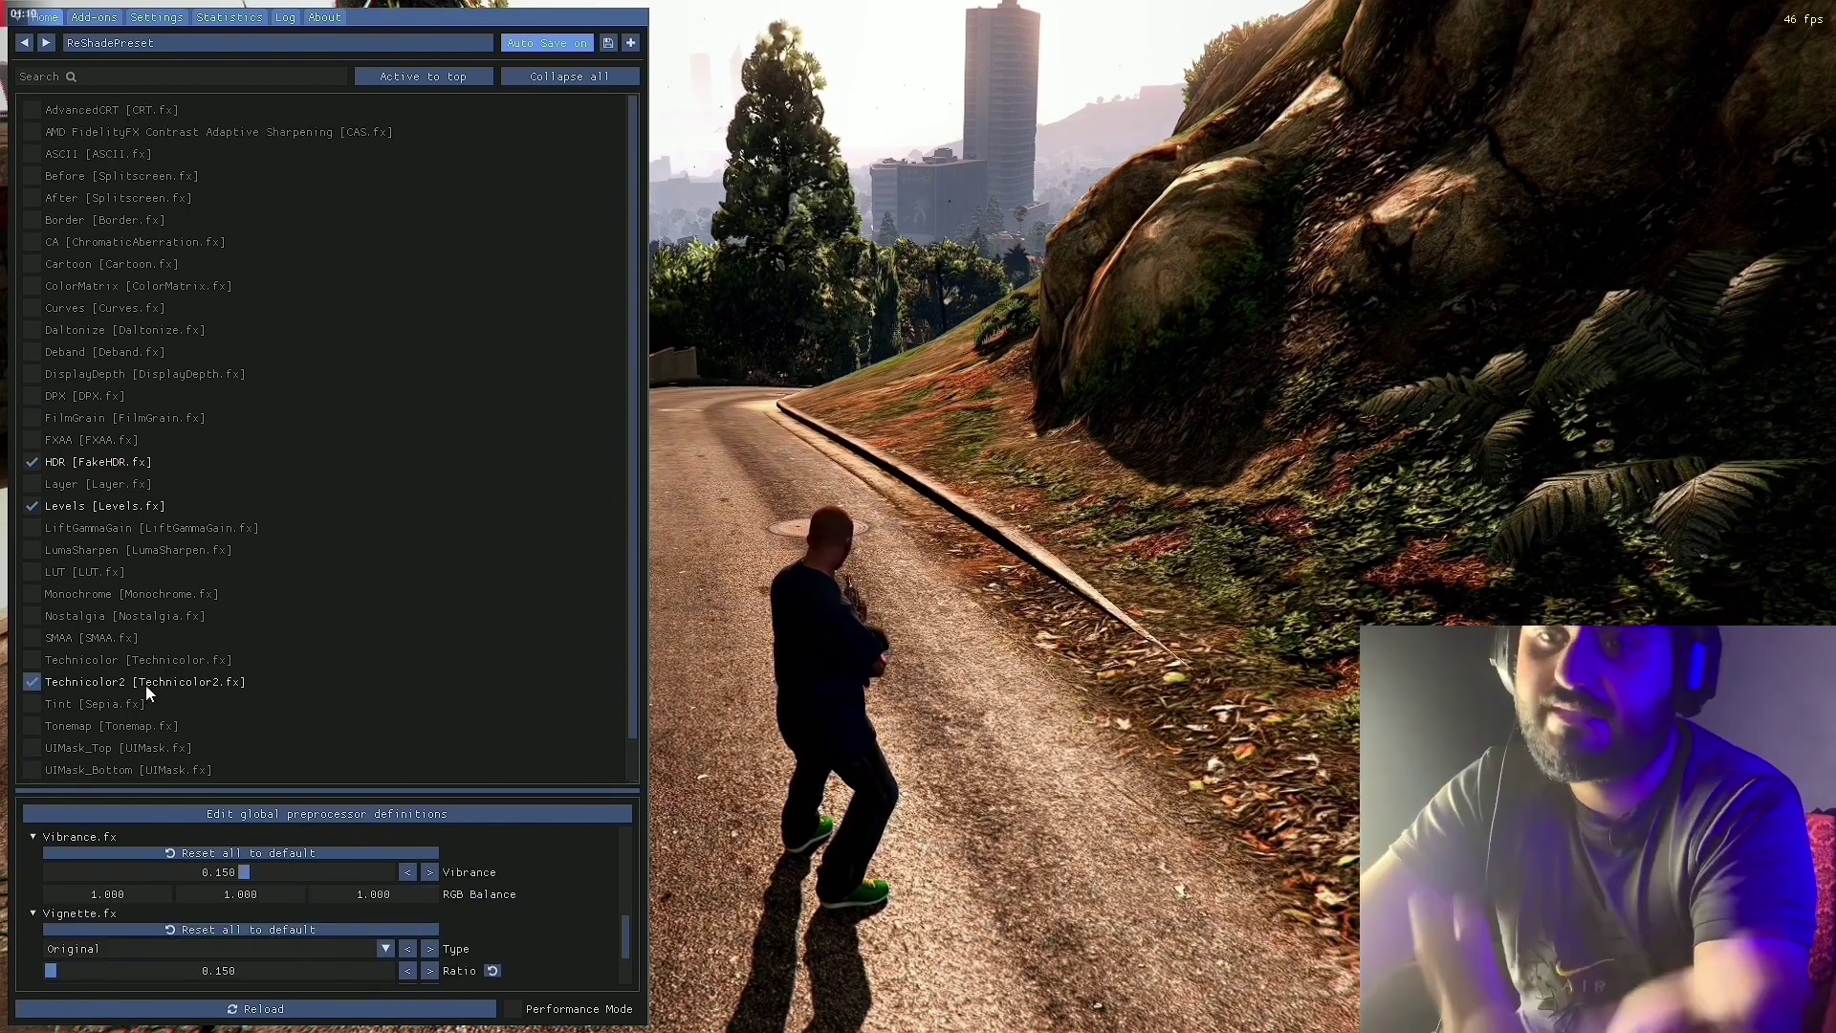
Try the AdvancedCRT and AMD FidelityFX Contrast Adaptive Sharpening effects one after the other, switching each off again.
click(32, 110)
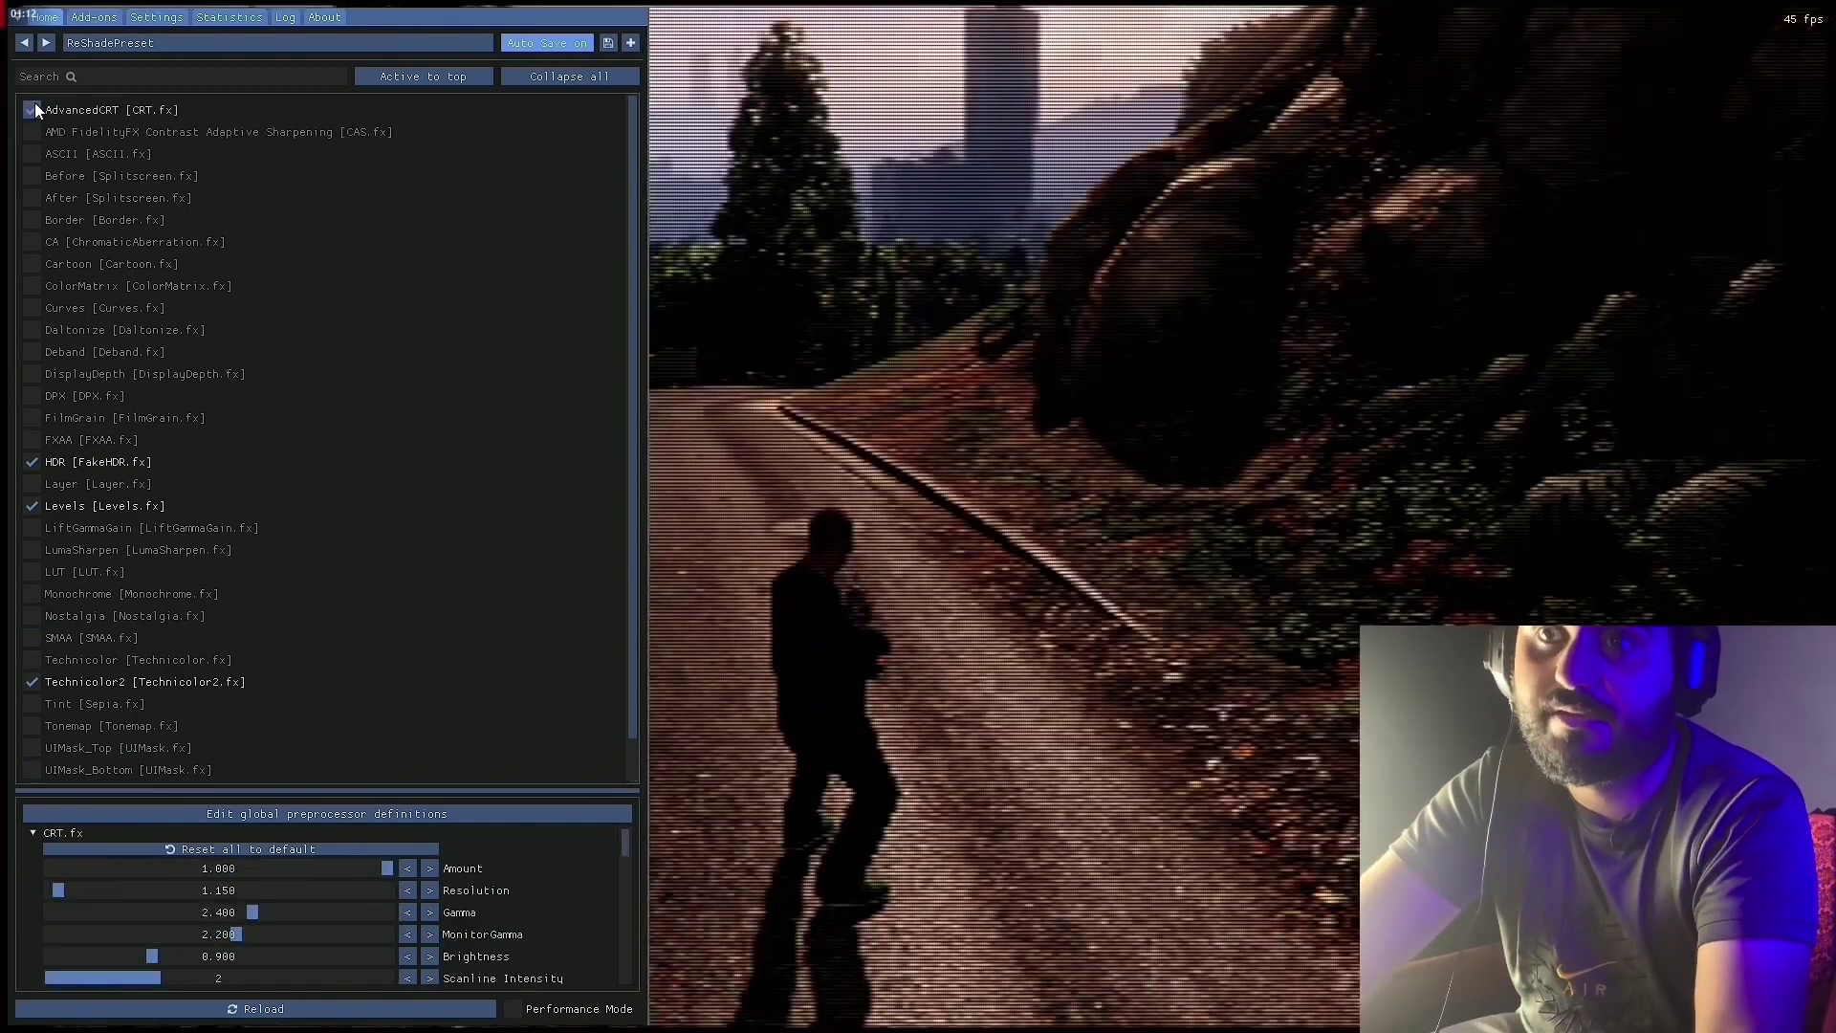
click(33, 110)
click(37, 140)
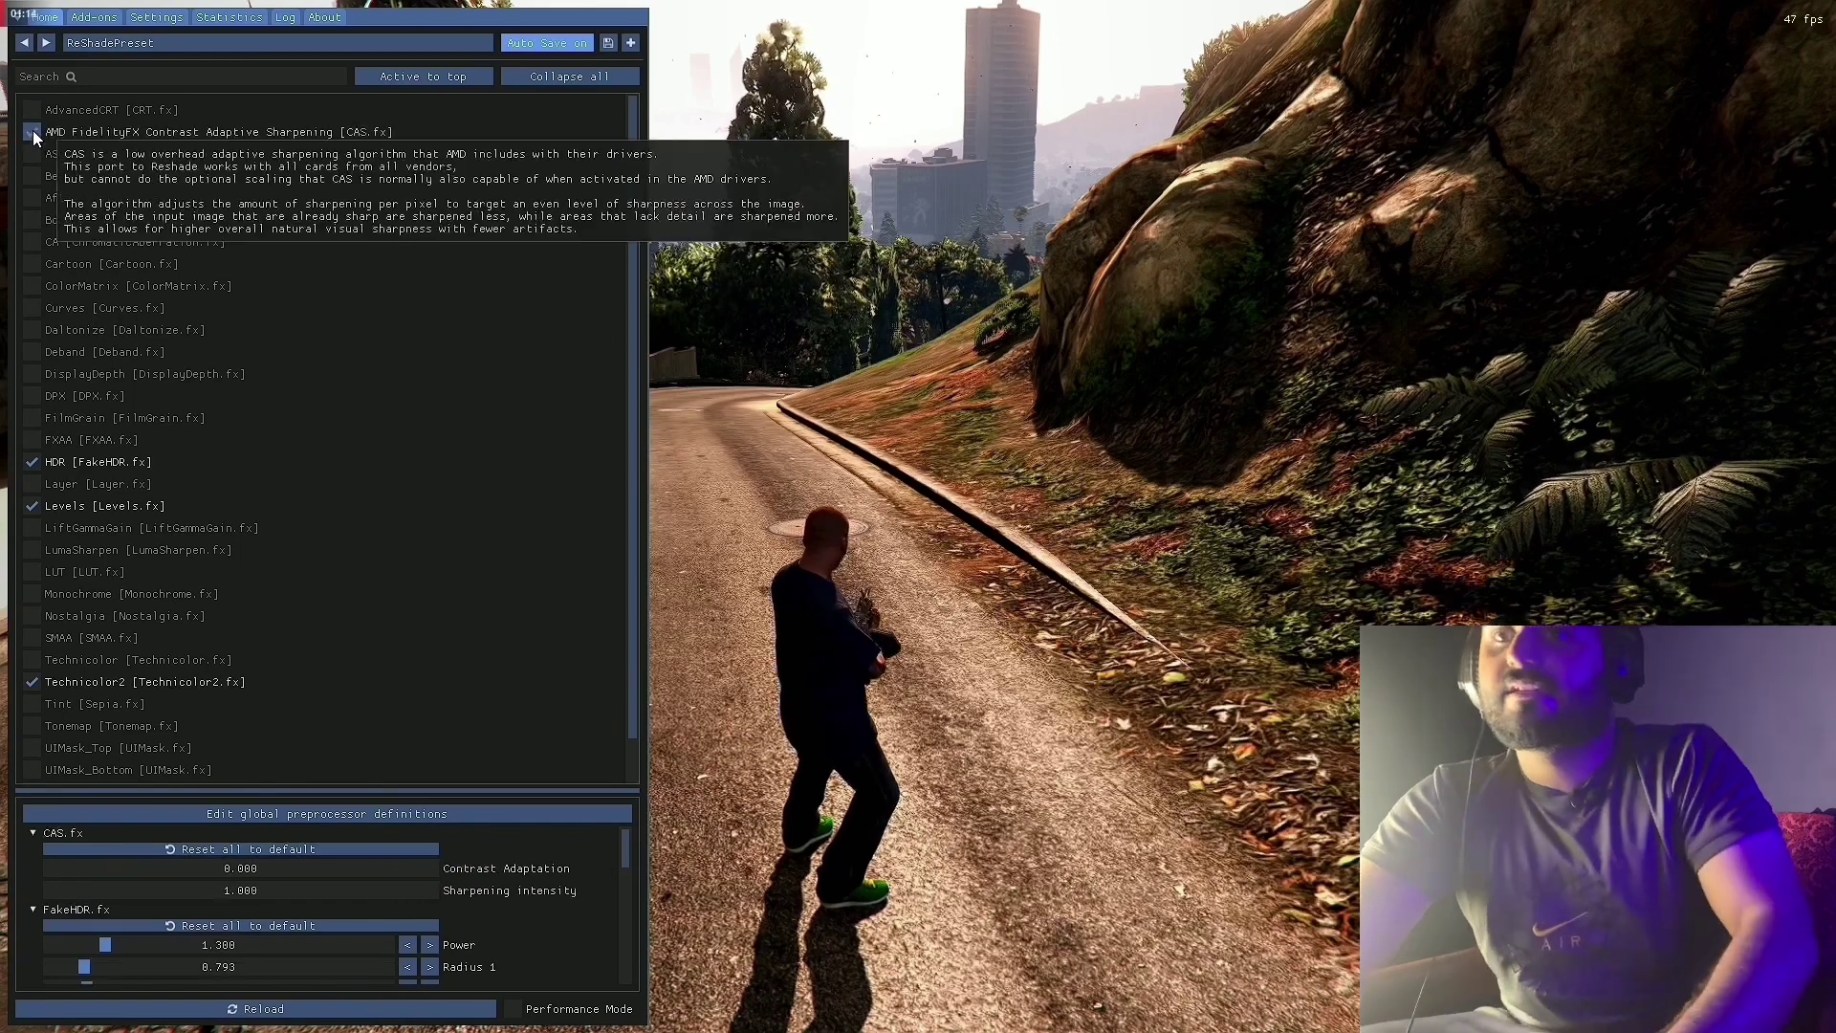
click(37, 141)
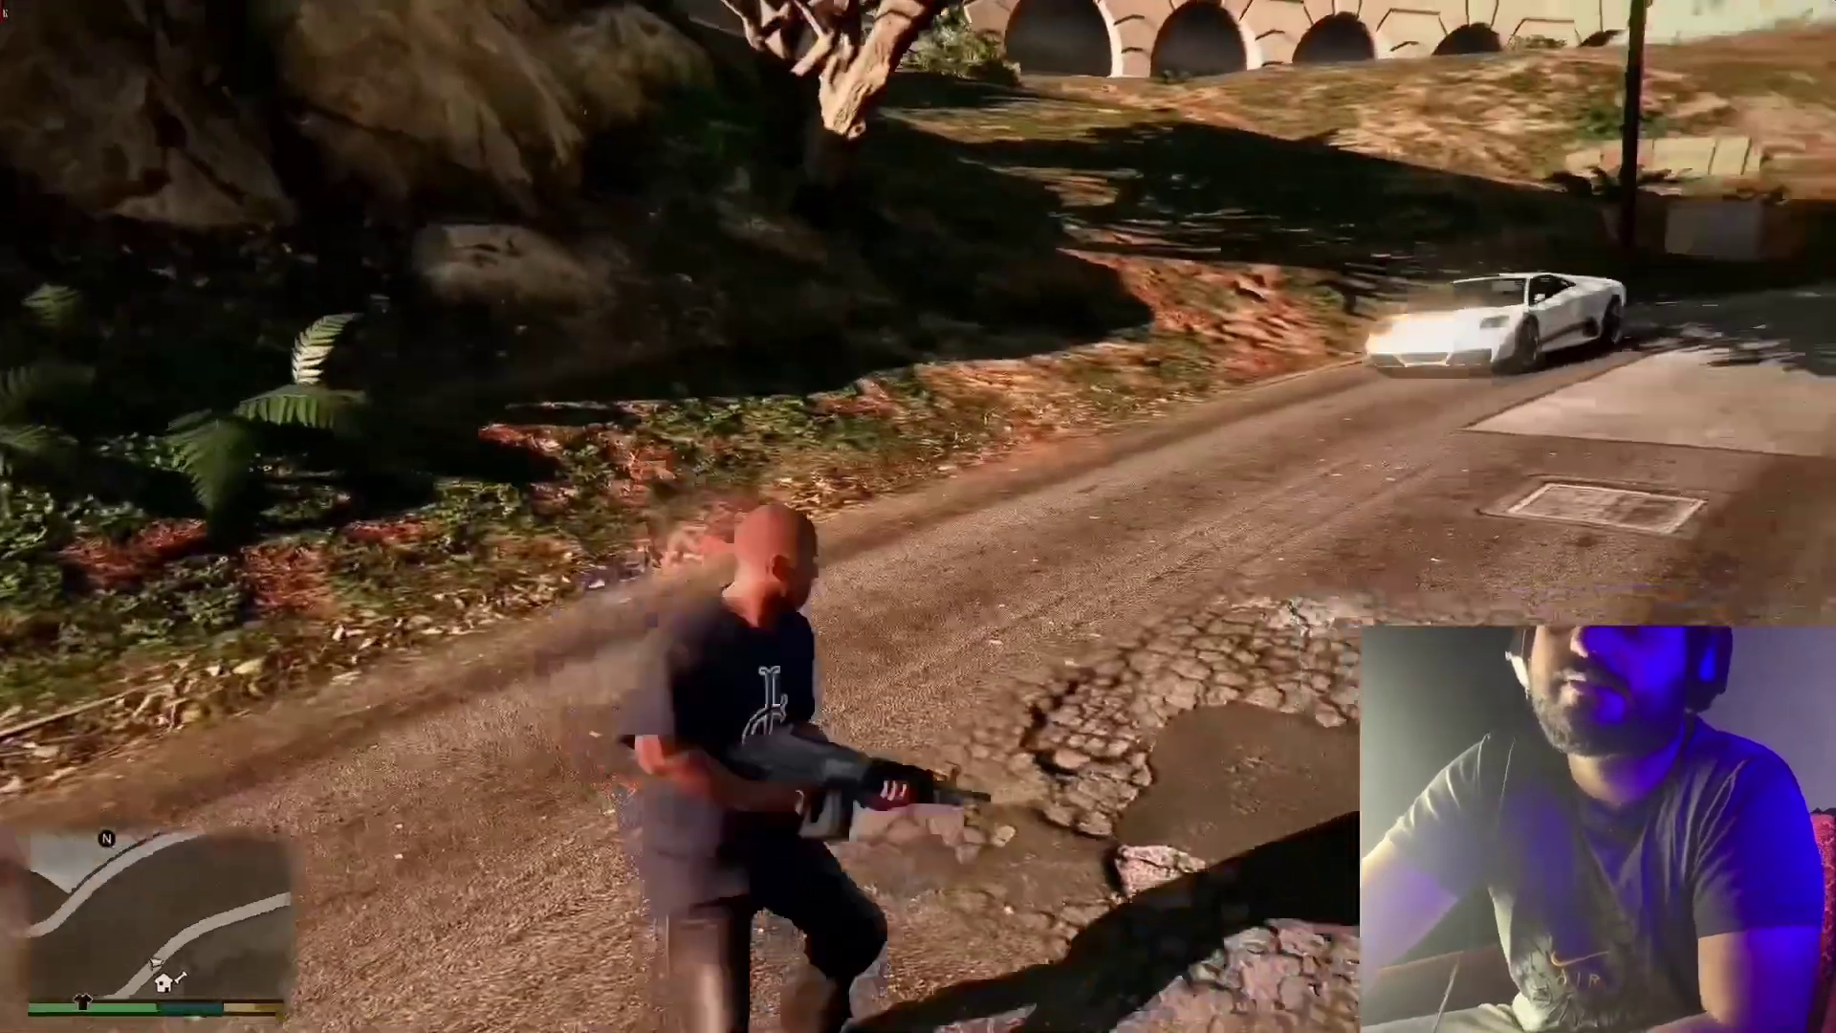